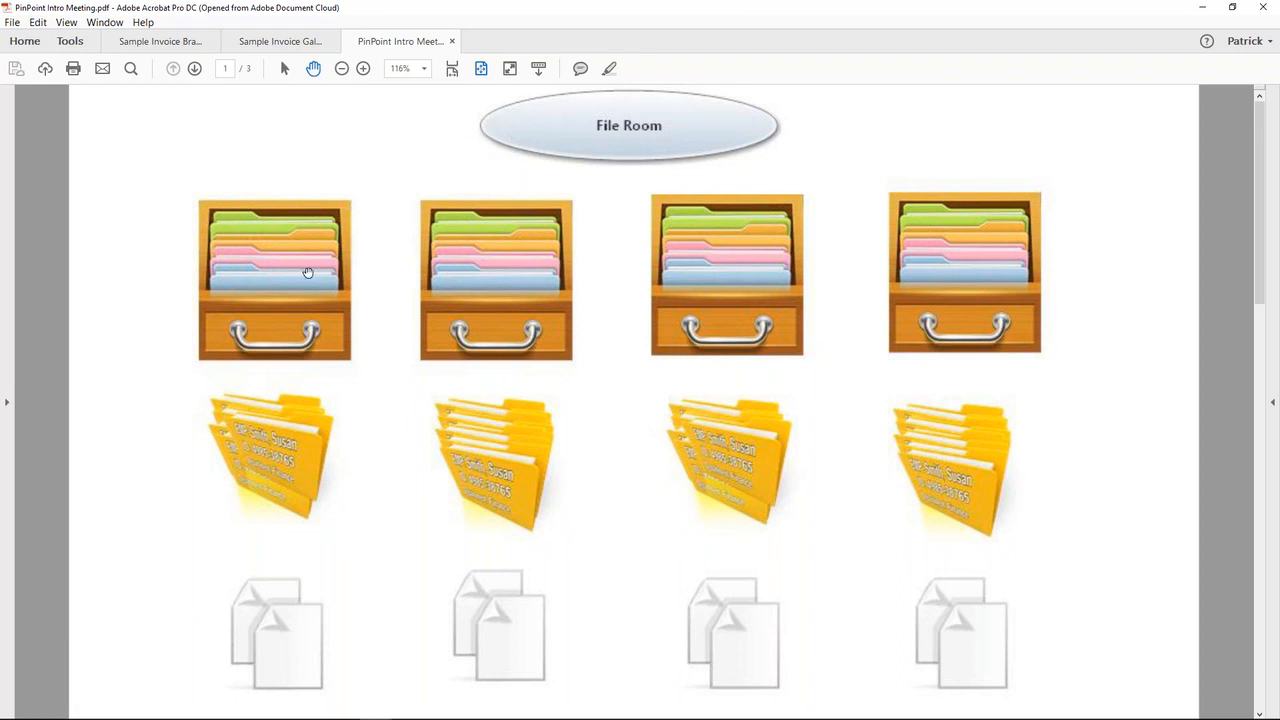
Switch from Acrobat to the PinPoint site in Chrome and look over the main menu's categories, including Locating.
left_click(1202, 7)
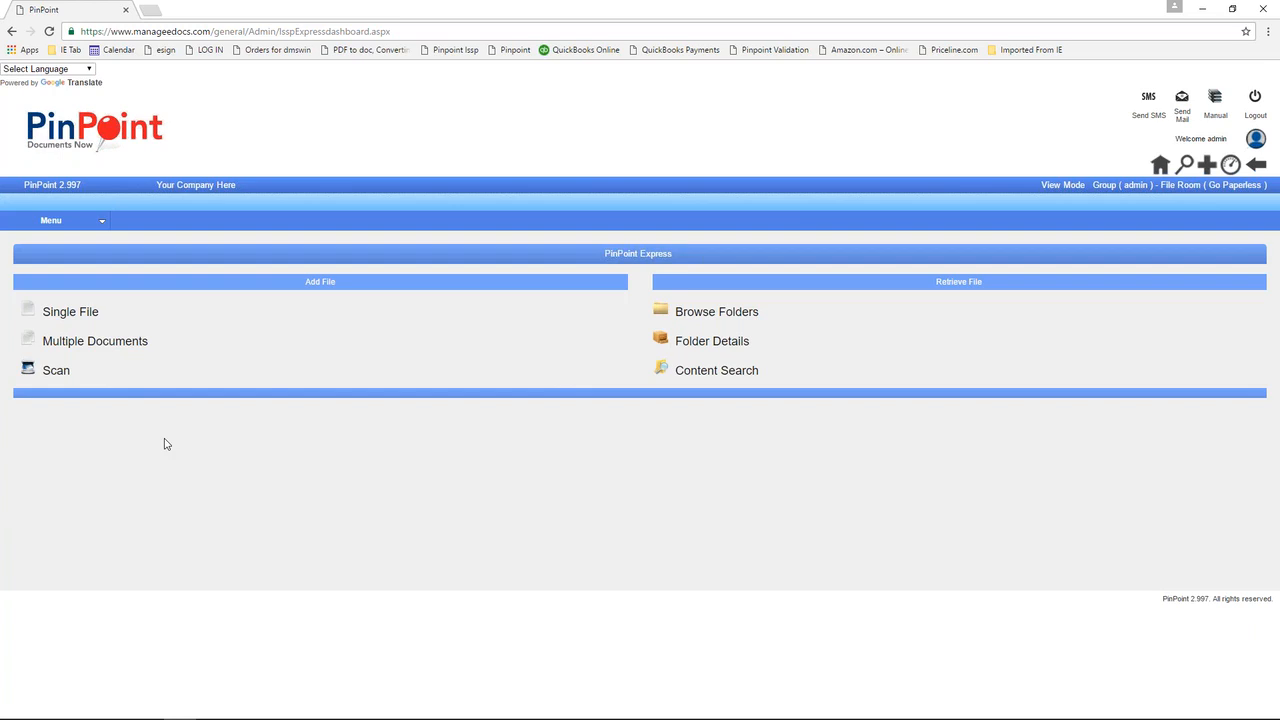
left_click(50, 229)
left_click(64, 229)
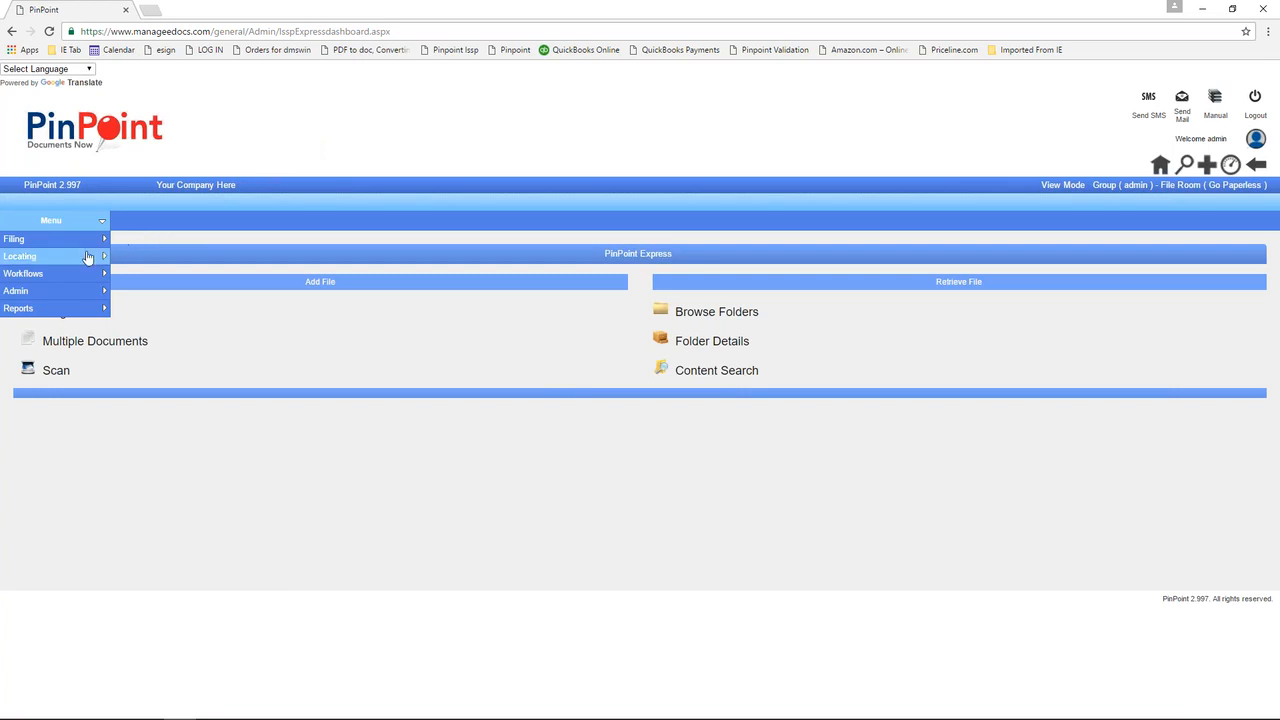
mouse_move(39, 260)
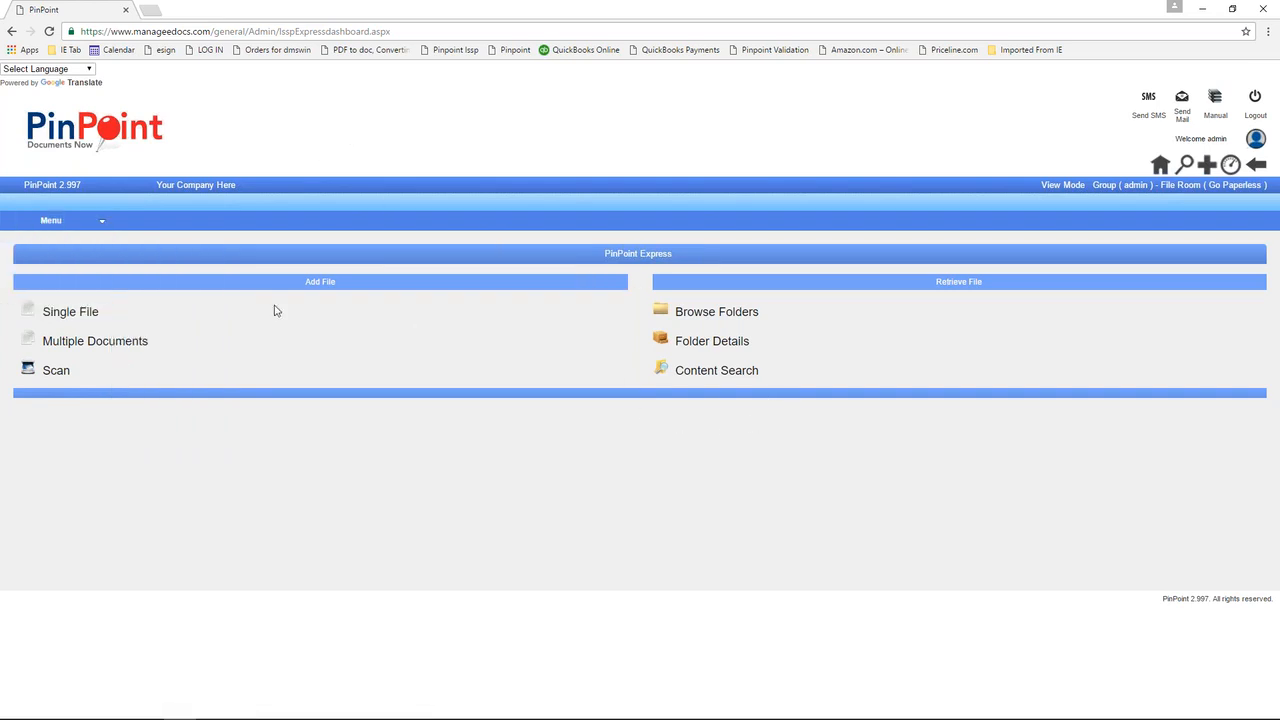
mouse_move(58, 231)
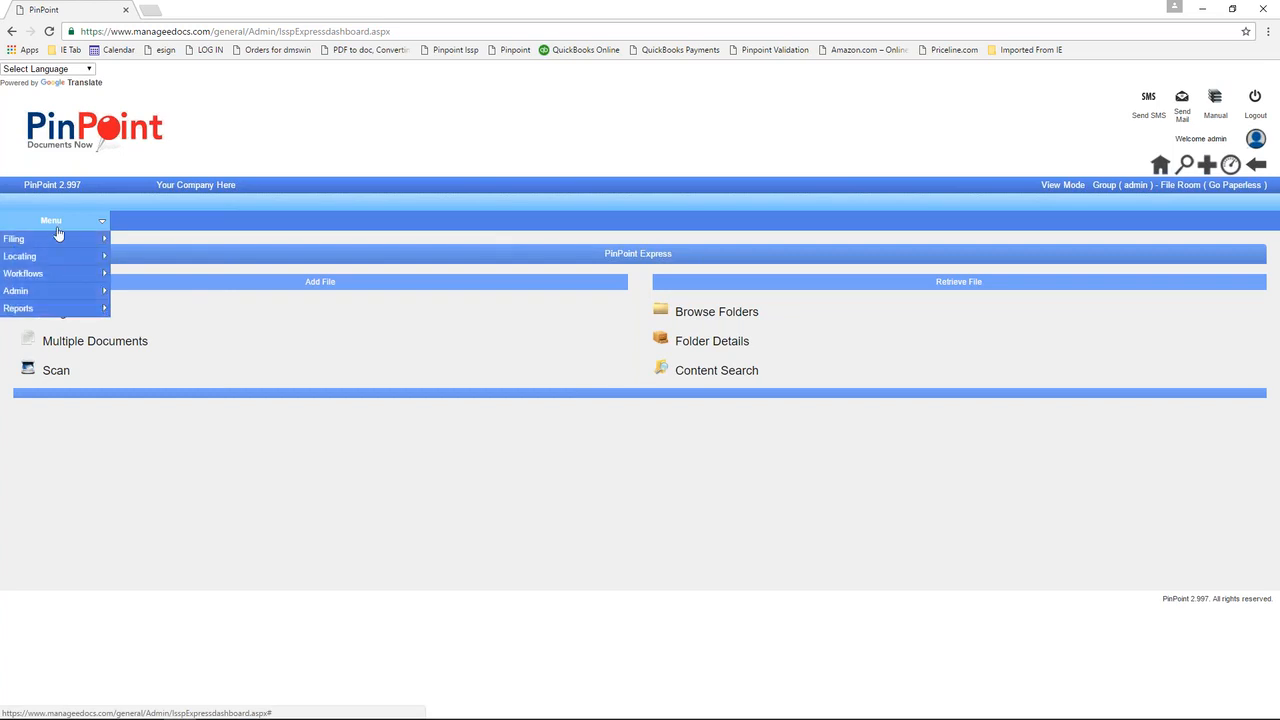
mouse_move(55, 260)
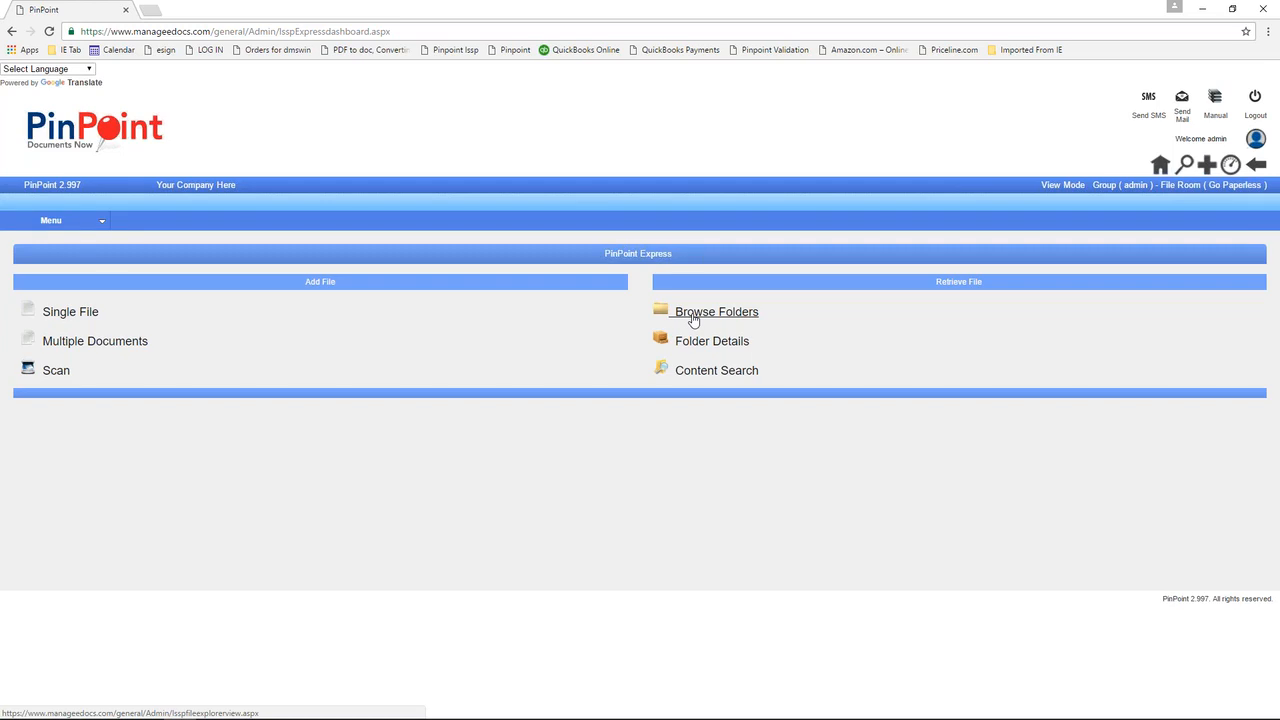
Browse the default cabinet folders and search the cabinets for "em".
left_click(683, 316)
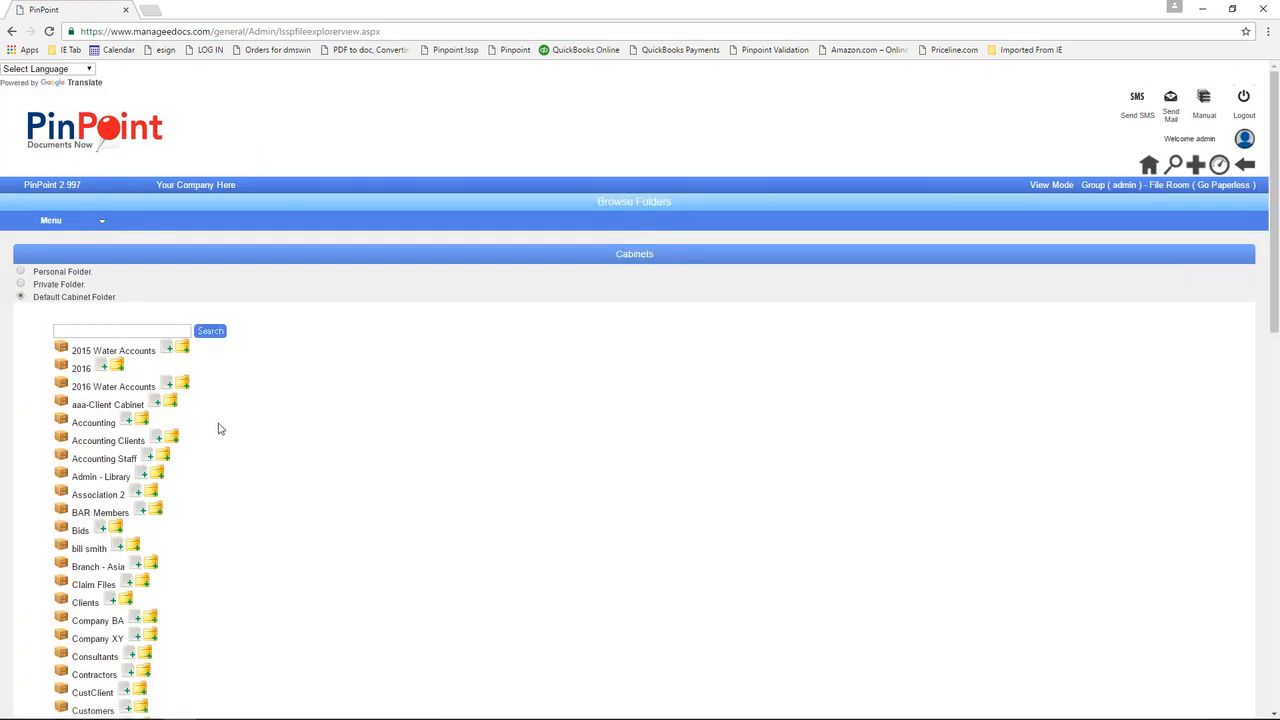
scroll(309, 370, "down", 2)
scroll(309, 370, "up", 2)
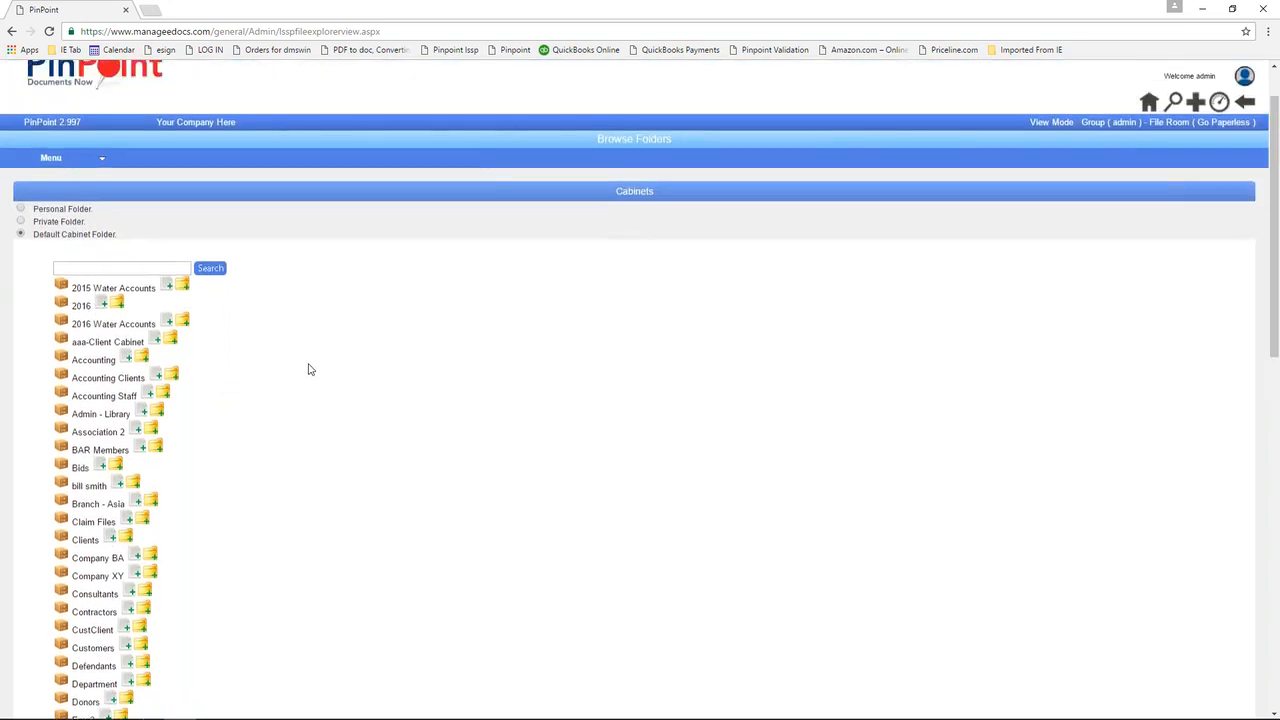
scroll(300, 370, "up", 1)
left_click(91, 332)
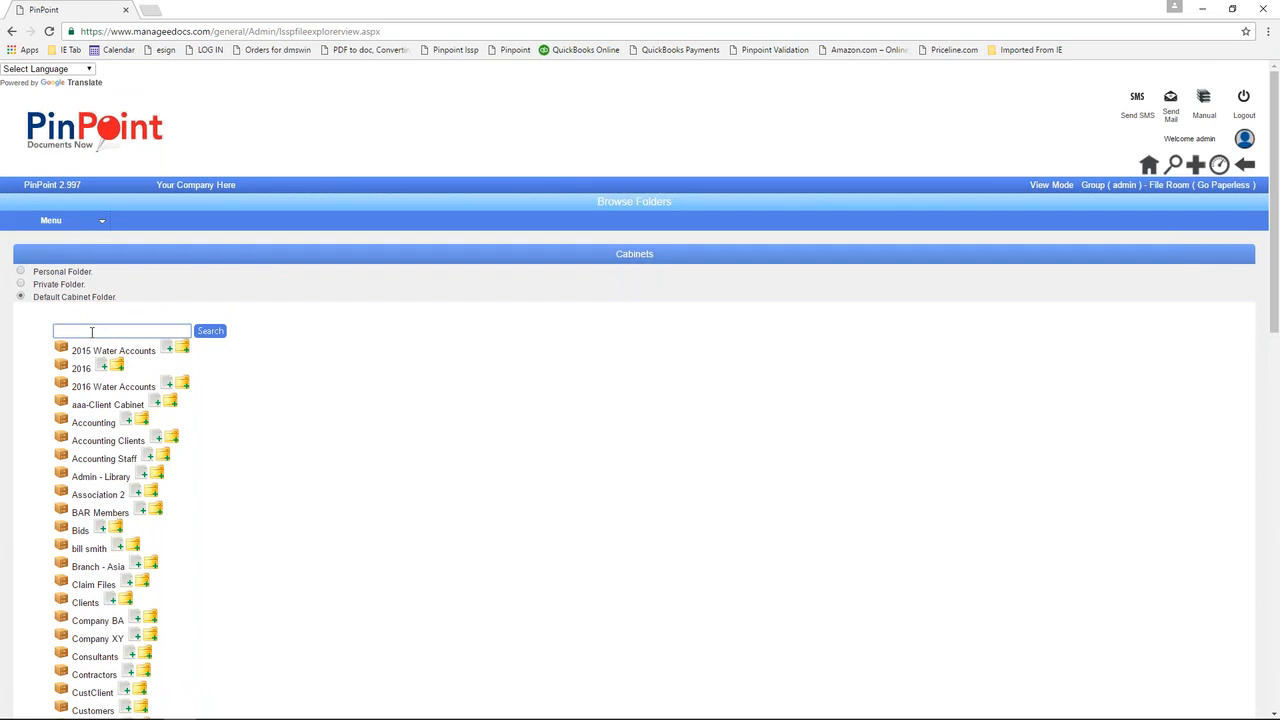
type("em")
left_click(206, 335)
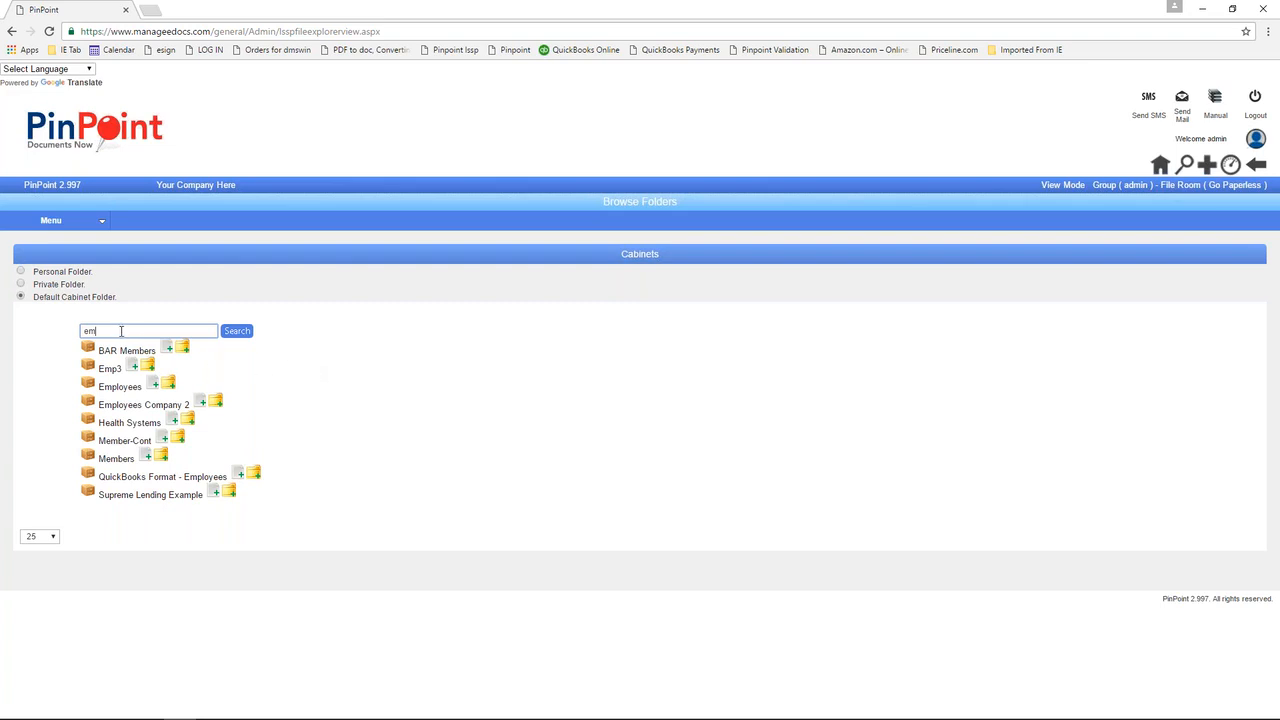
Clear the cabinet search text and review the File Room diagram in PinPoint Intro Meeting.pdf in Acrobat, then return to PinPoint.
left_click_drag(116, 332, 63, 335)
key("BackSpace")
mouse_move(149, 716)
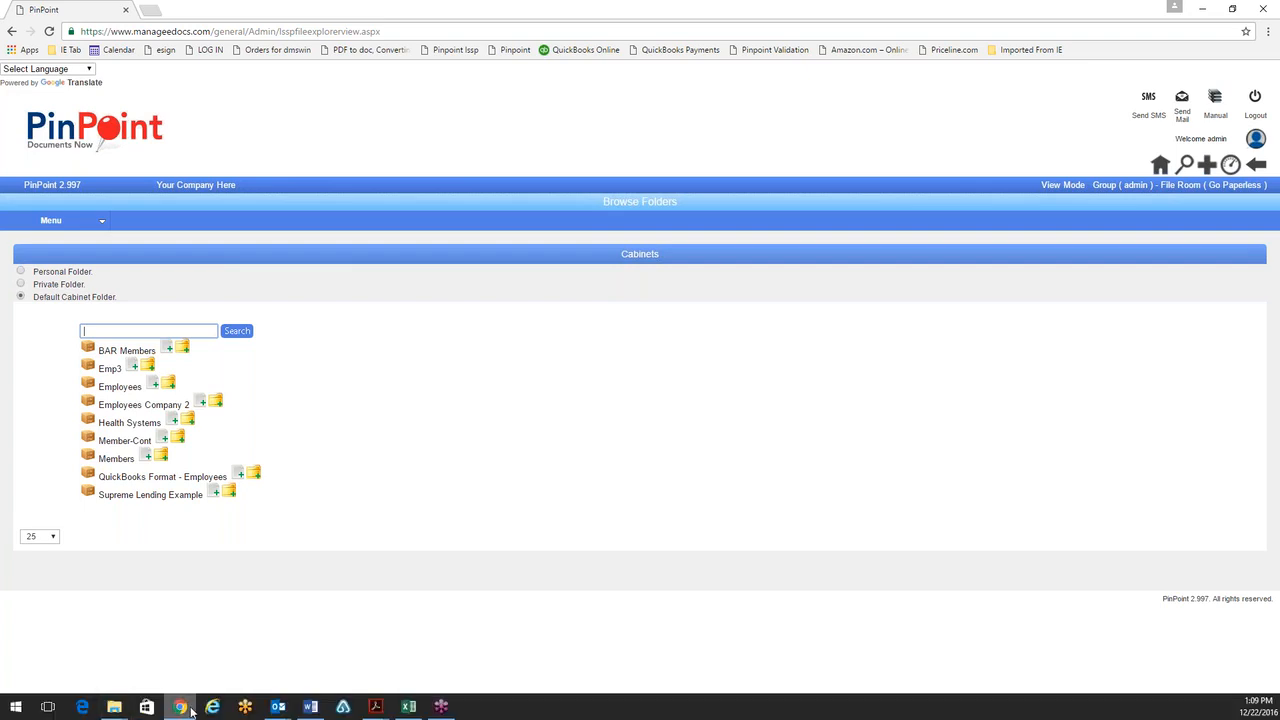
mouse_move(375, 707)
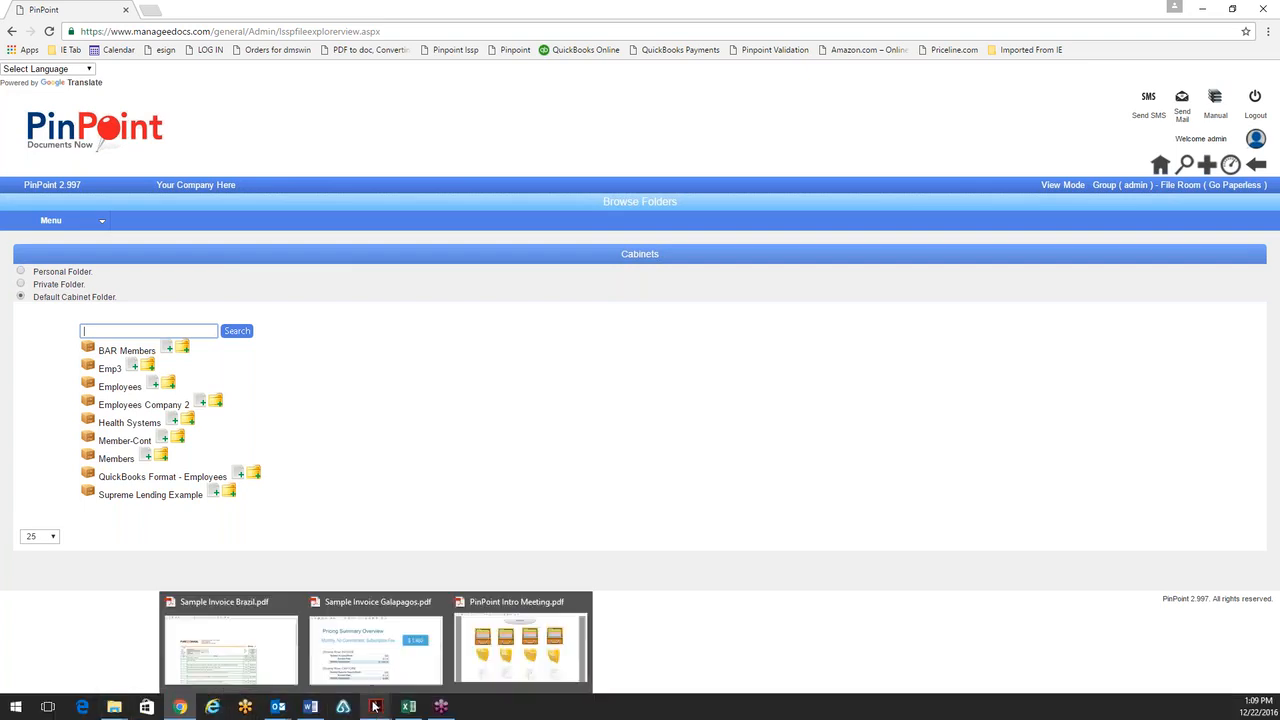
left_click(473, 662)
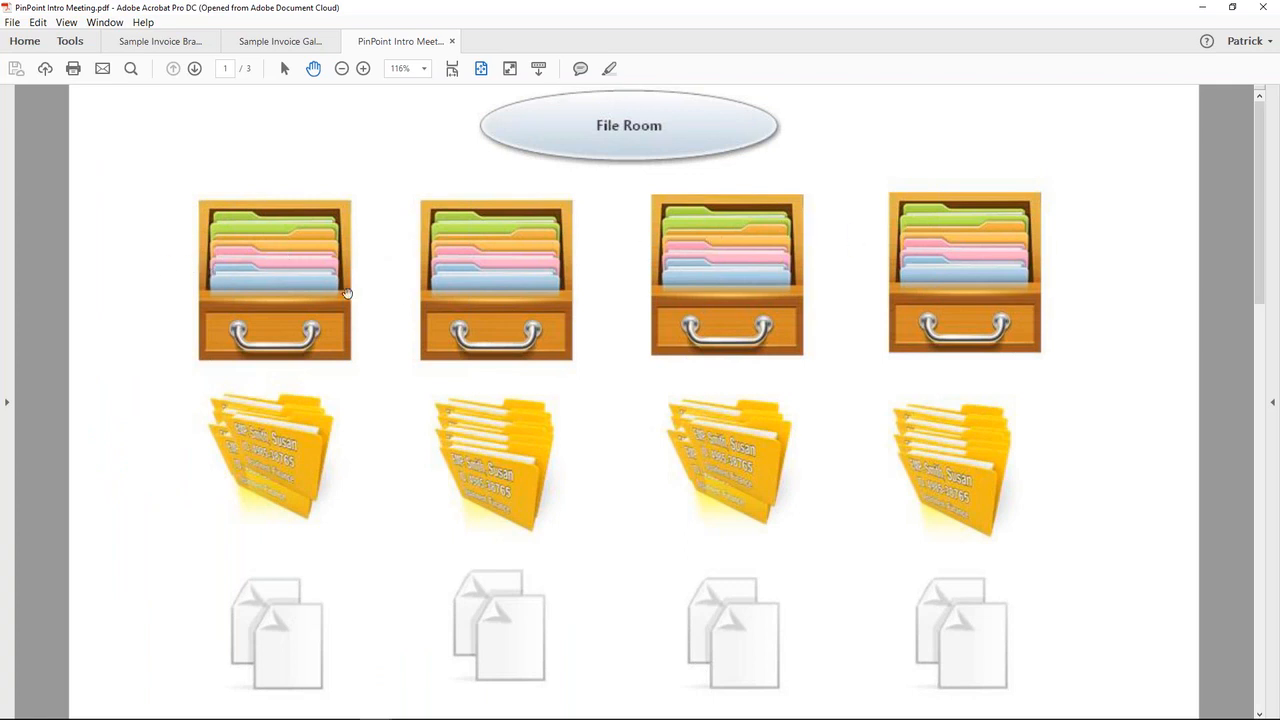
left_click(1201, 8)
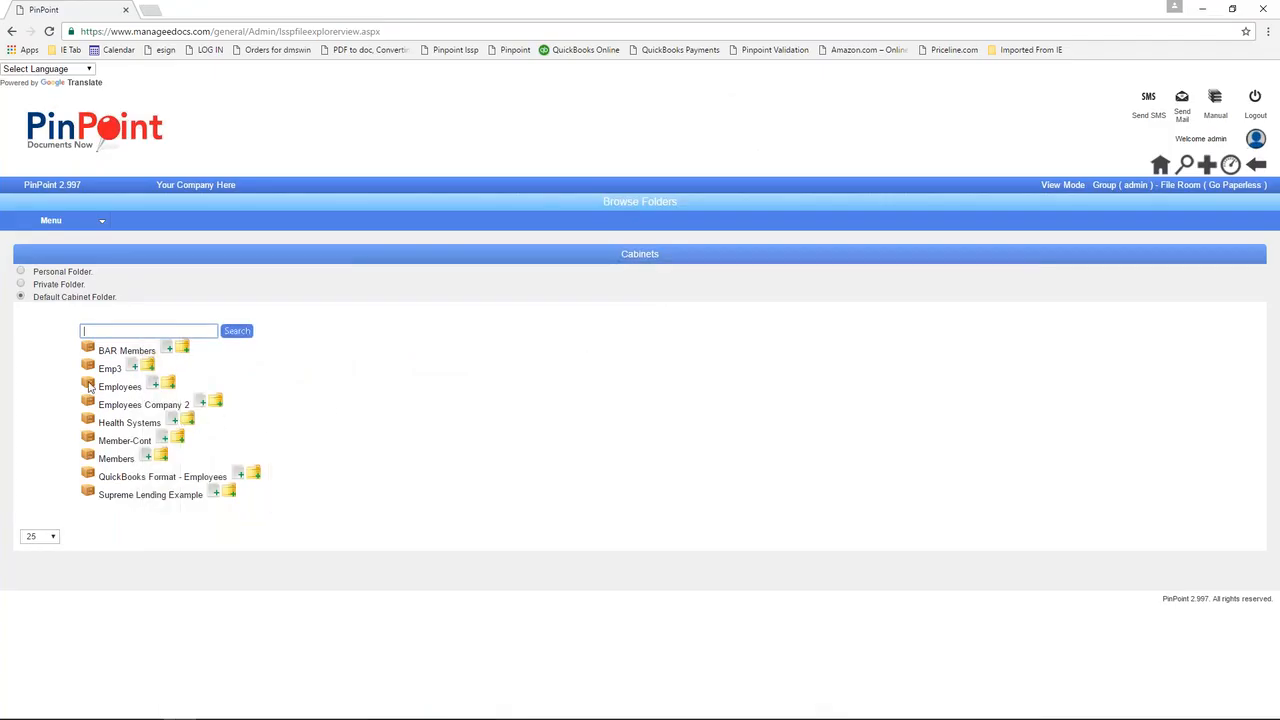
Expand the Employees cabinet and the third and second employees' folders, comparing the structure with the File Room diagram in Acrobat.
left_click(89, 387)
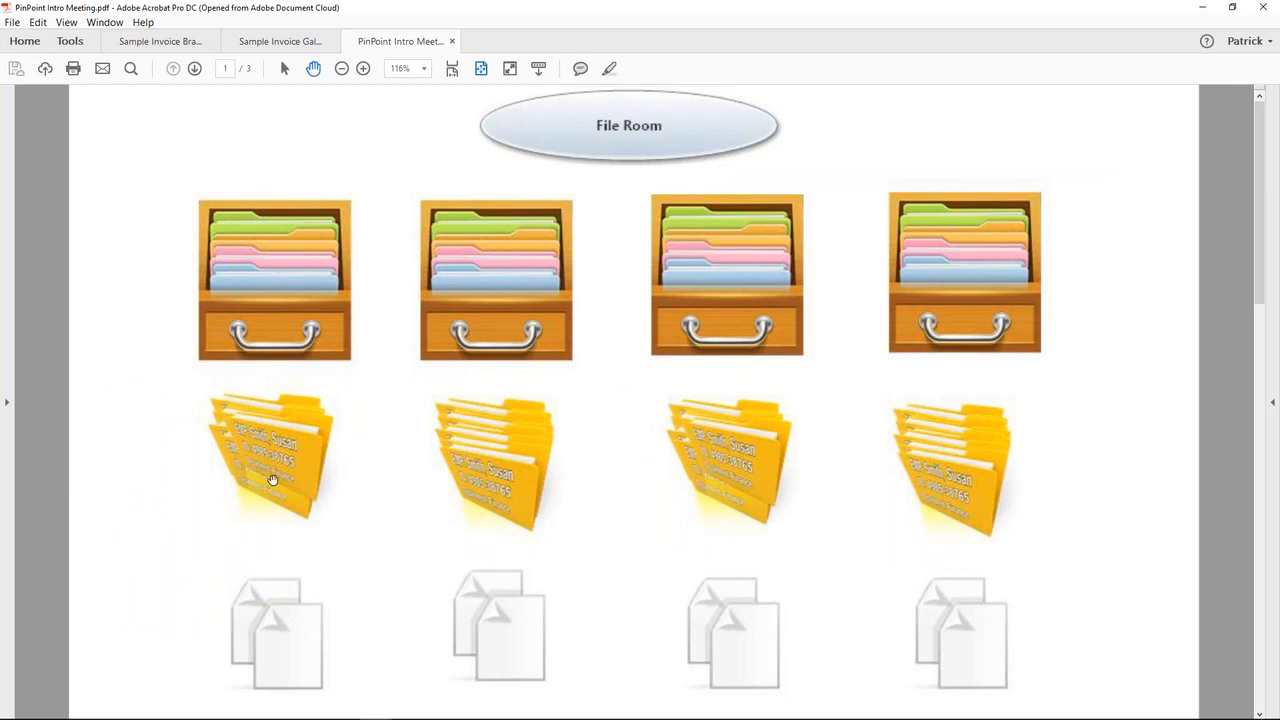
left_click(1202, 7)
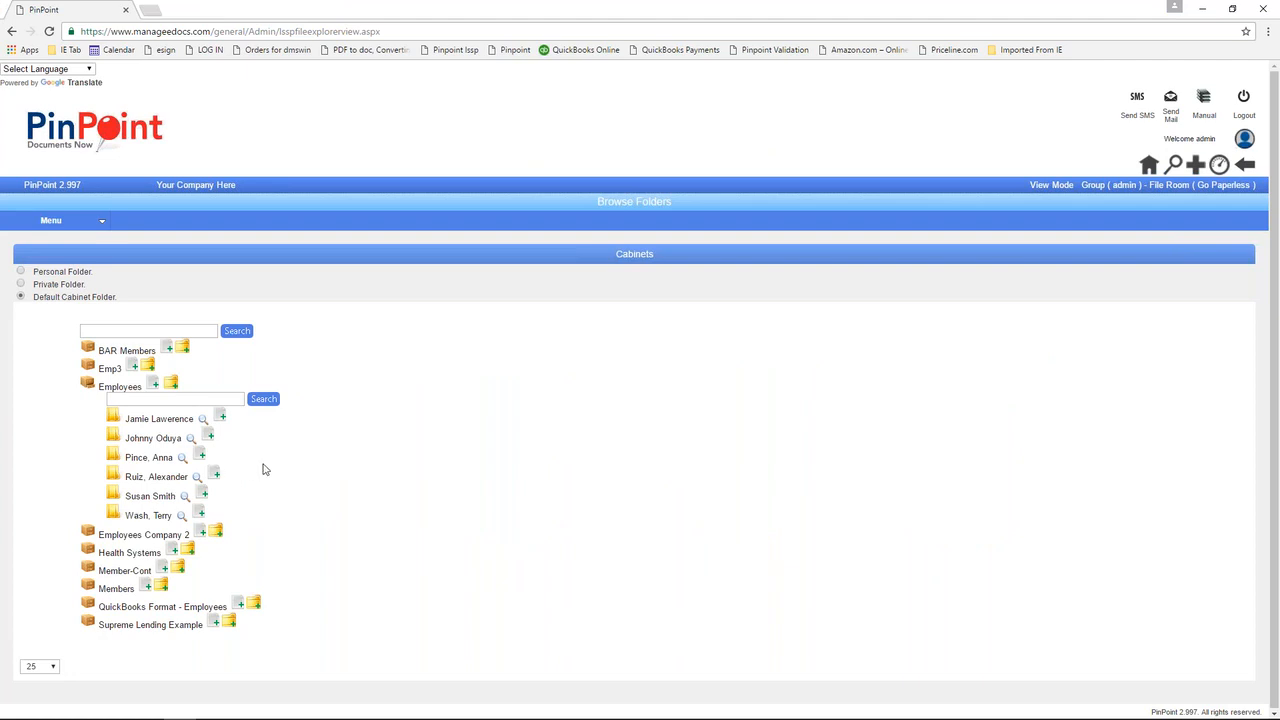
left_click(112, 458)
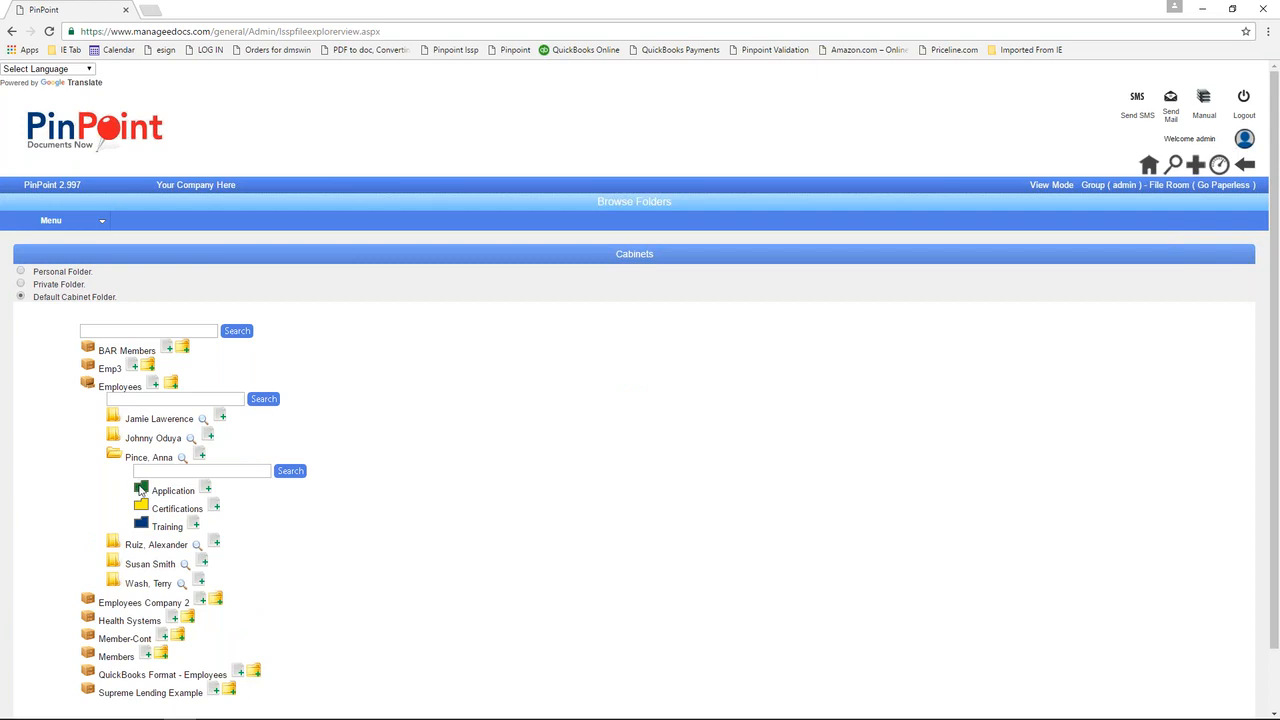
left_click(114, 439)
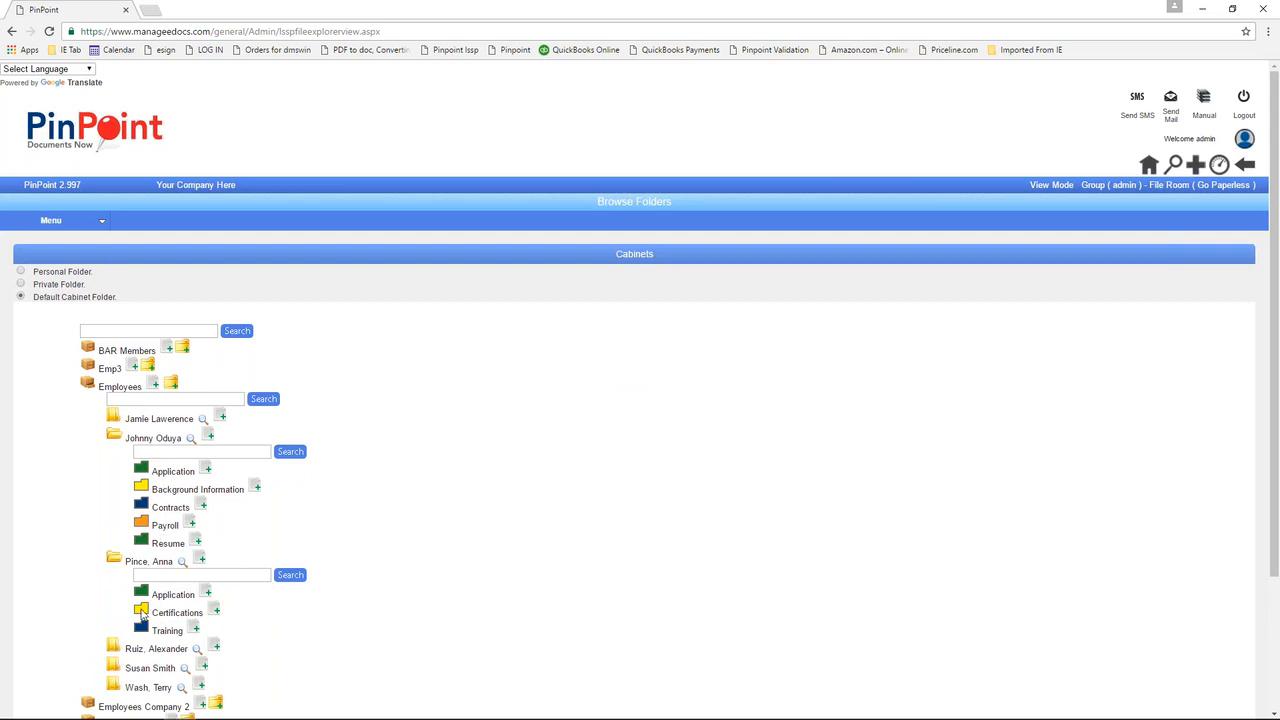
List the documents in the second employee's Payroll, Application and Background Information folders.
left_click(142, 527)
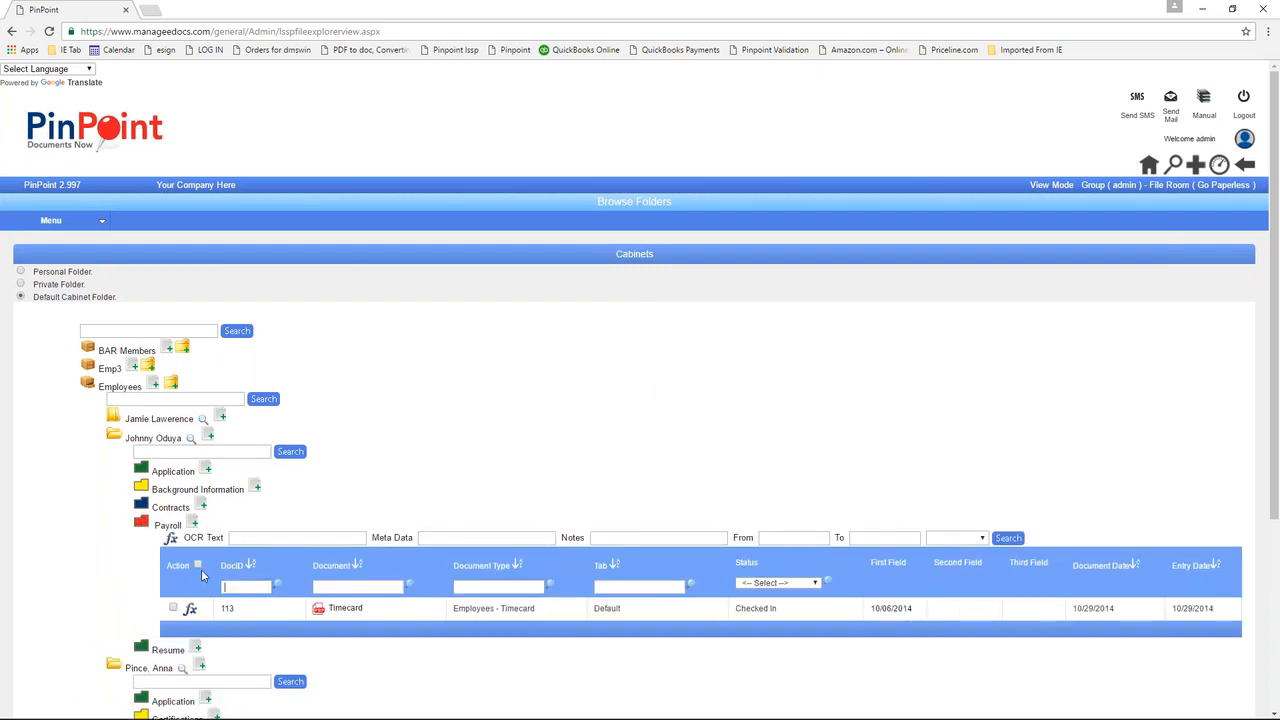
left_click(141, 470)
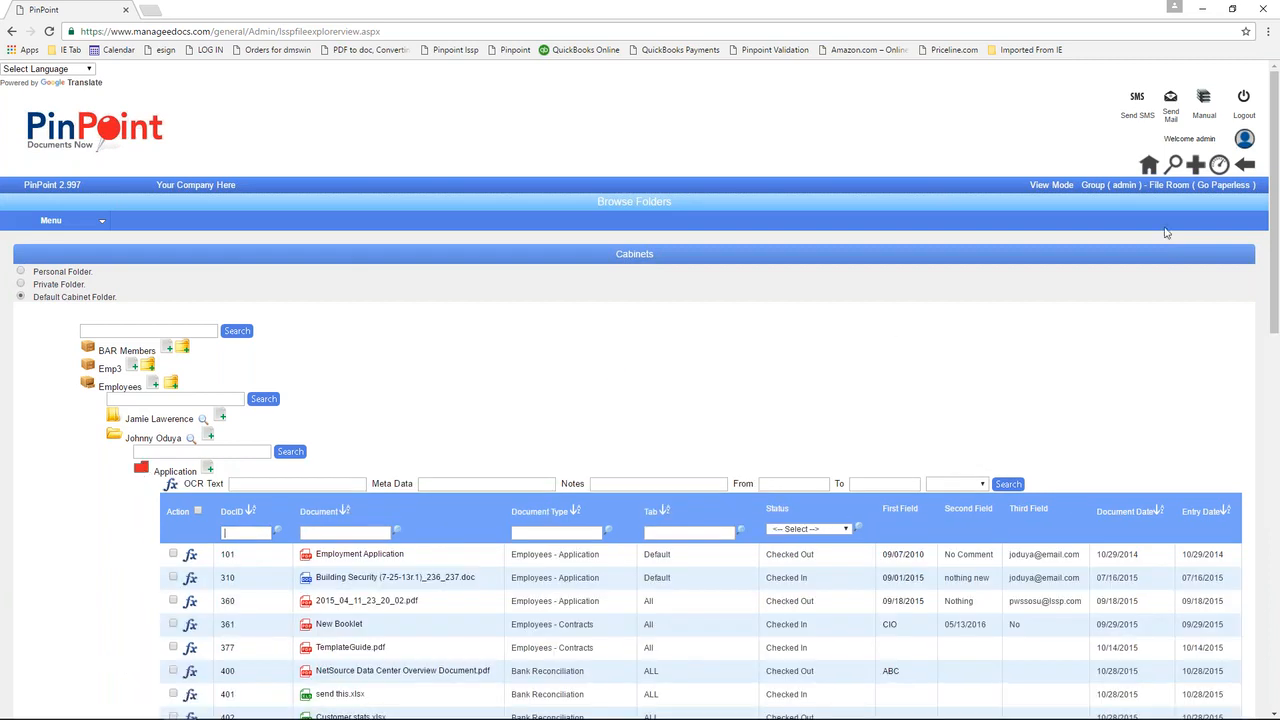
left_click_drag(1273, 189, 1271, 318)
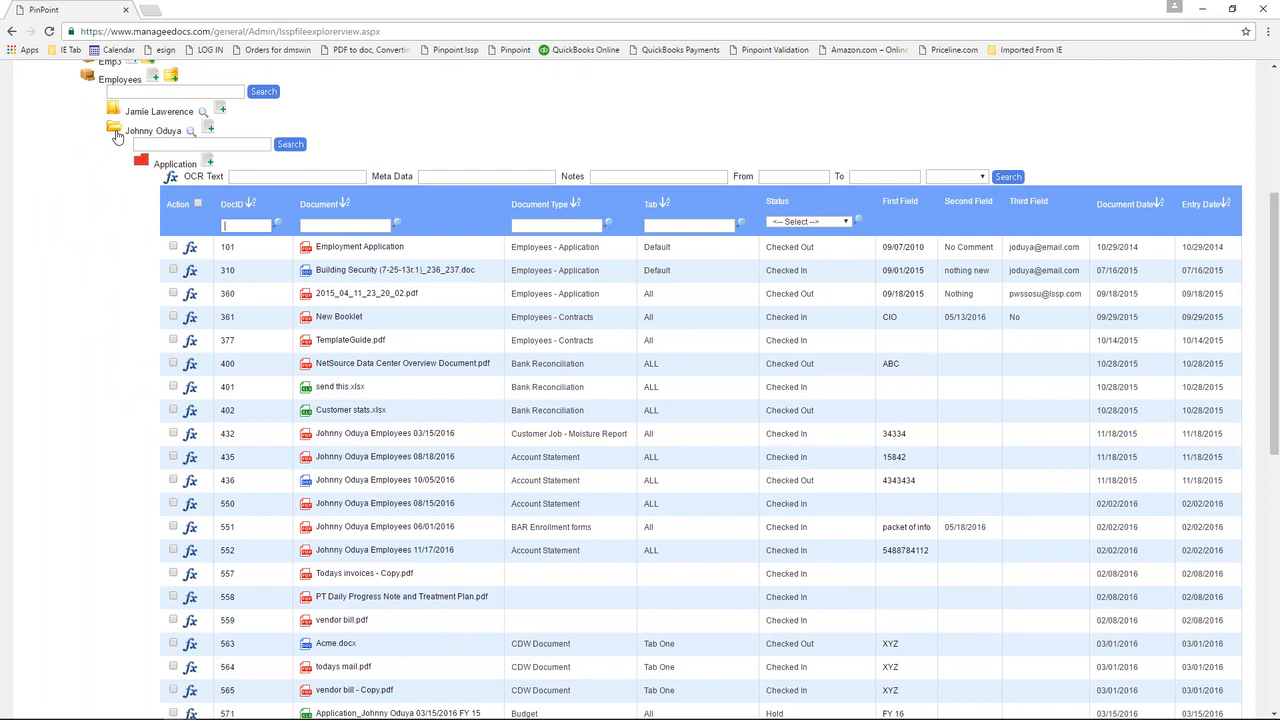
scroll(123, 229, "down", 2)
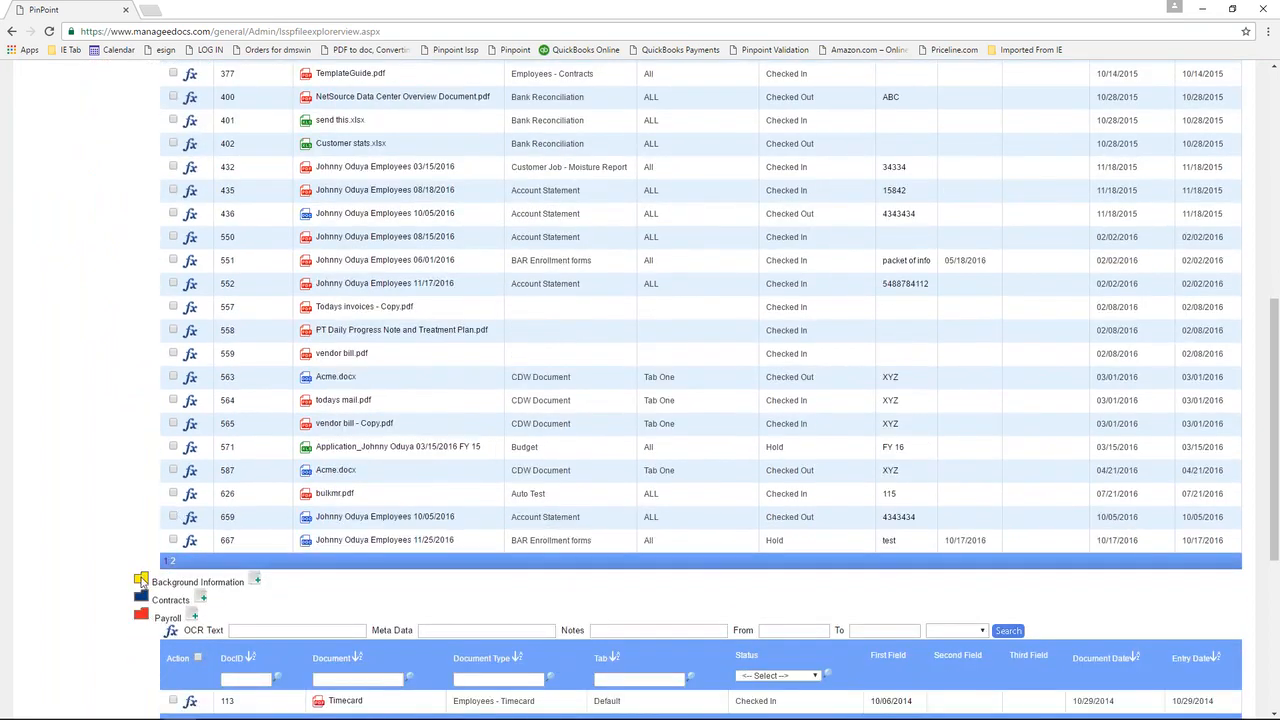
left_click(141, 580)
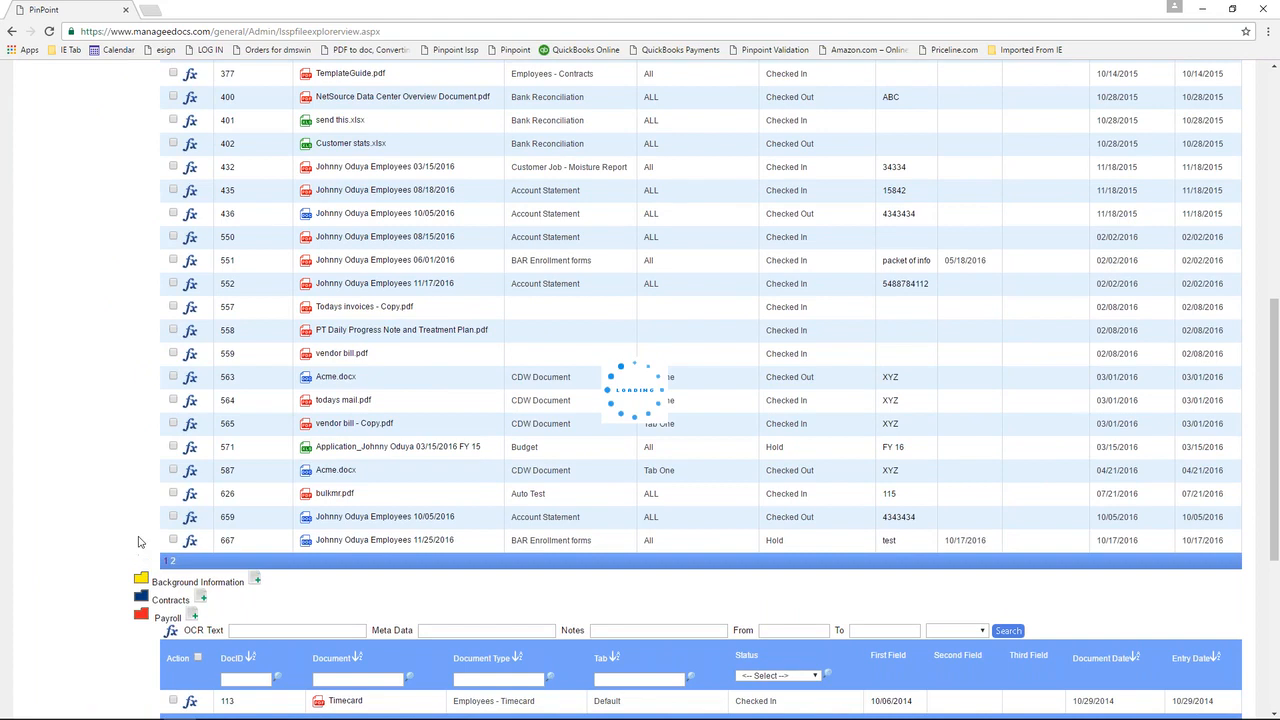
scroll(150, 430, "up", 2)
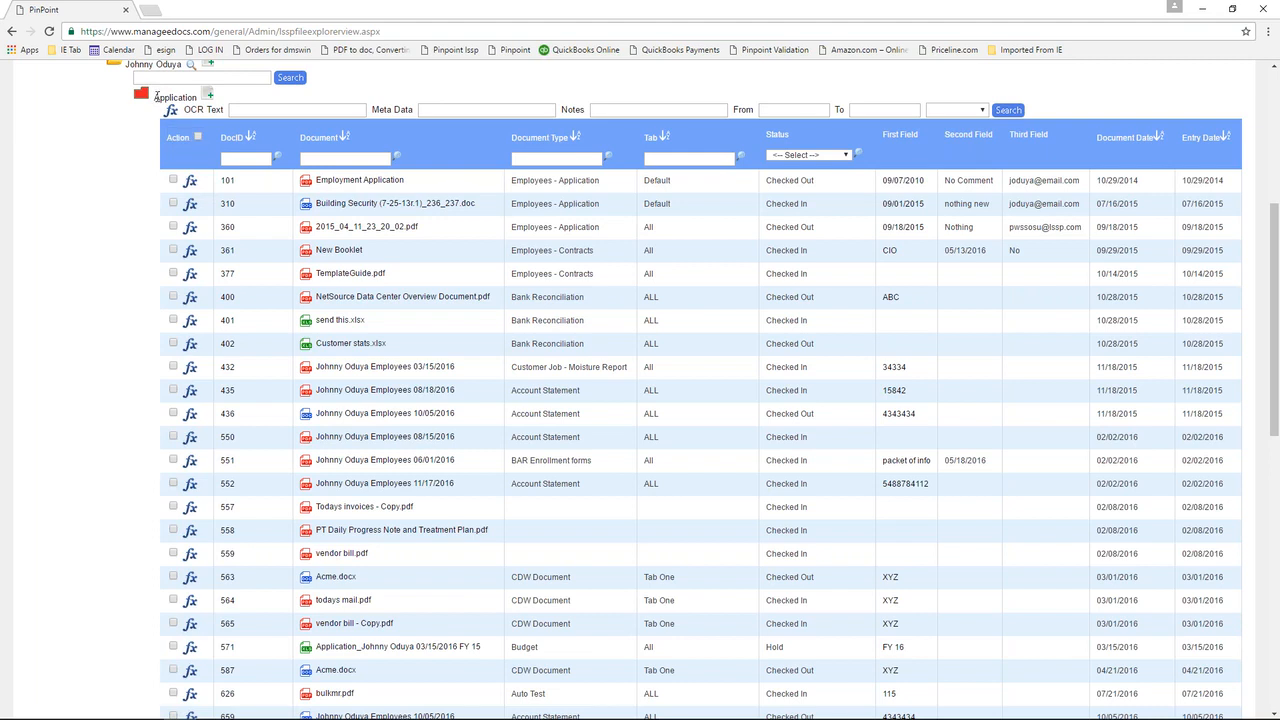
Mark the Employment Application, New Booklet and send this.xlsx documents in the second employee's Application folder.
left_click_drag(156, 97, 199, 97)
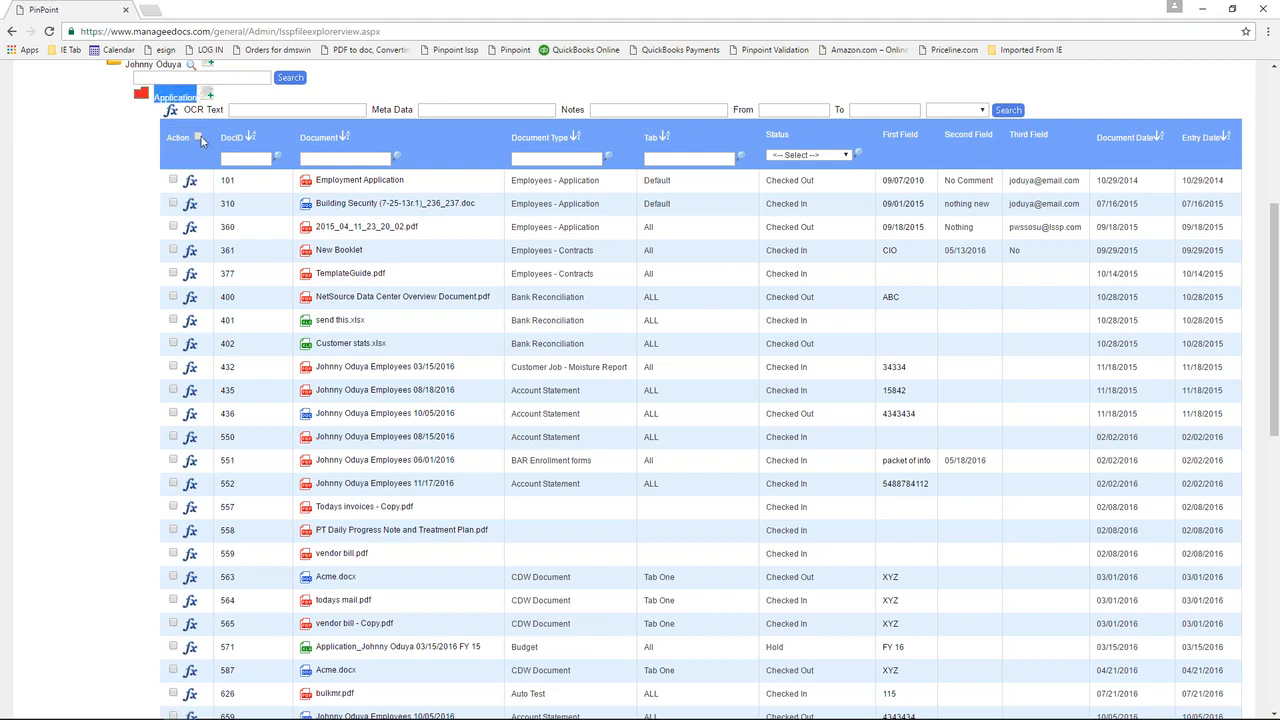
left_click(173, 180)
left_click(174, 250)
left_click(173, 320)
scroll(800, 320, "up", 3)
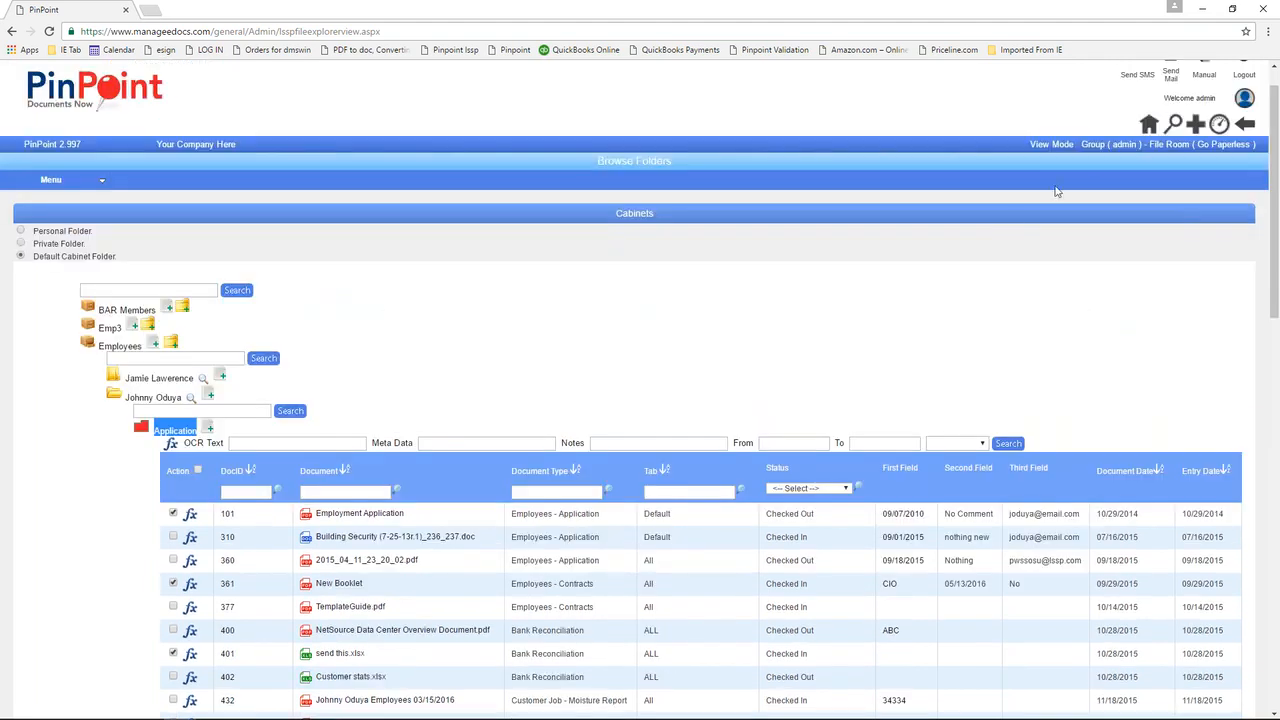
Return to the home dashboard and open the Folder Details page.
left_click(1150, 126)
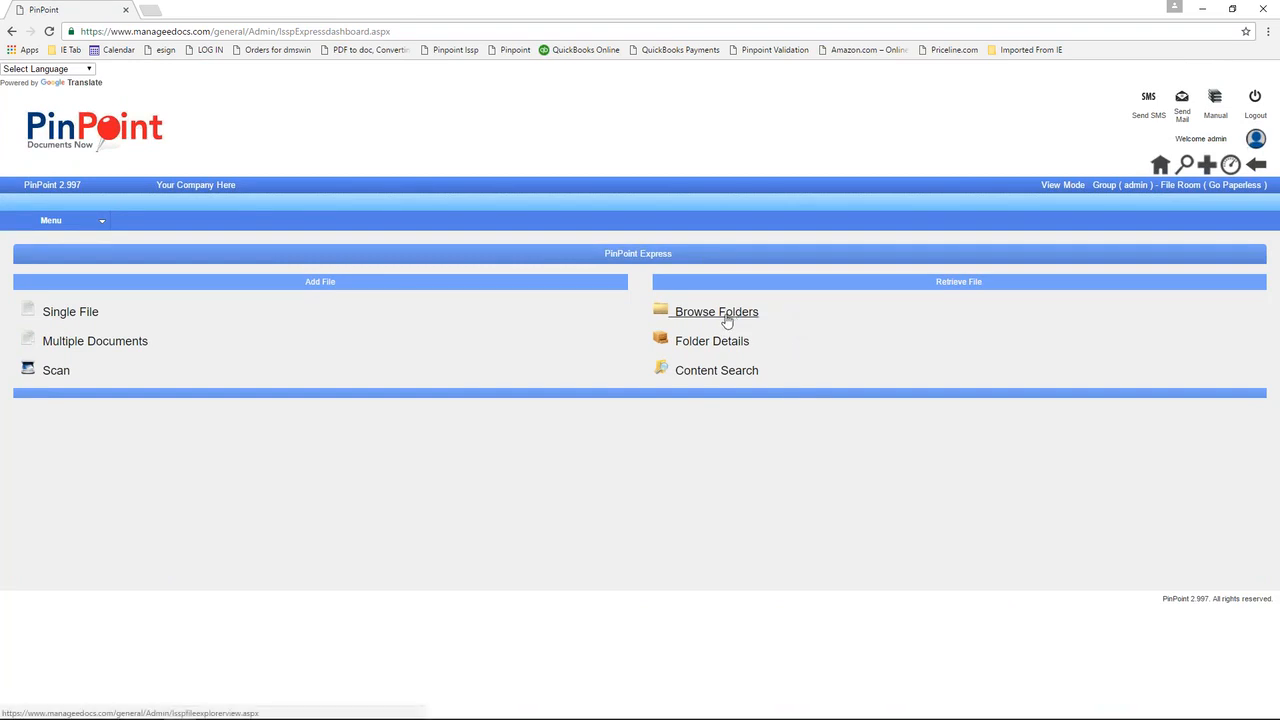
left_click(75, 228)
mouse_move(67, 268)
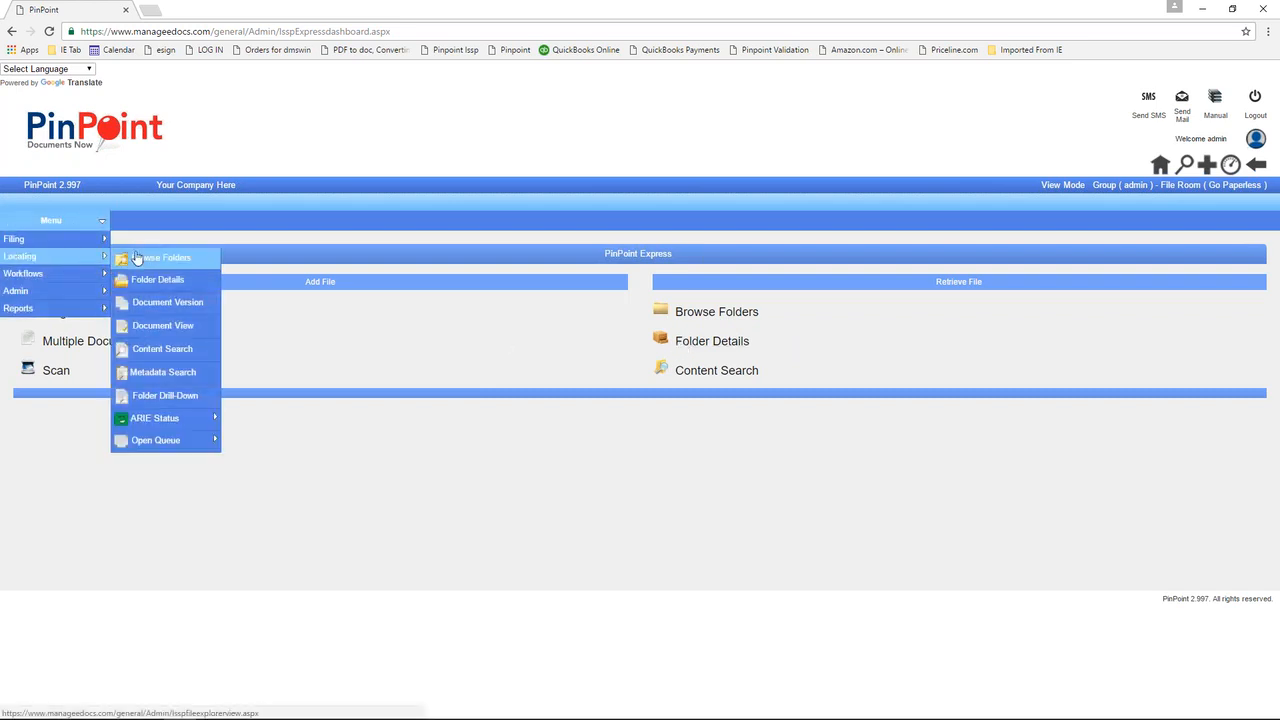
left_click(147, 285)
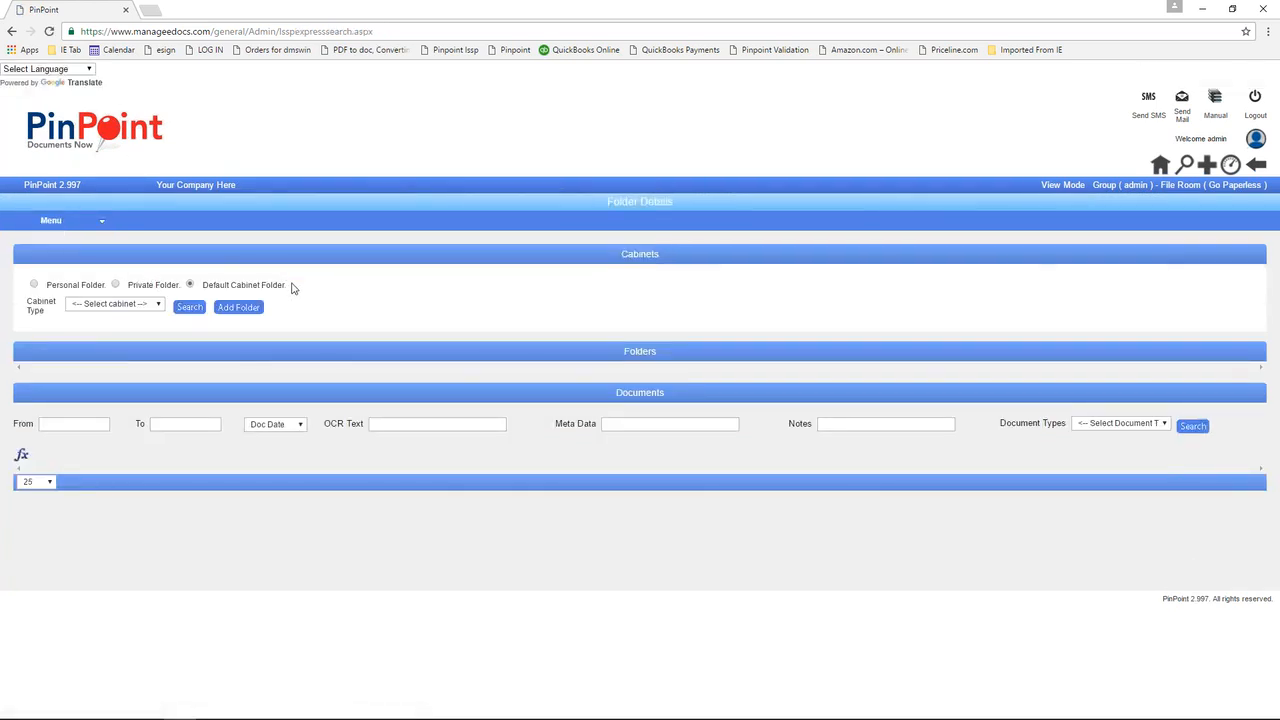
Set the cabinet type to Employees to list that cabinet's folders.
left_click(162, 304)
key("e")
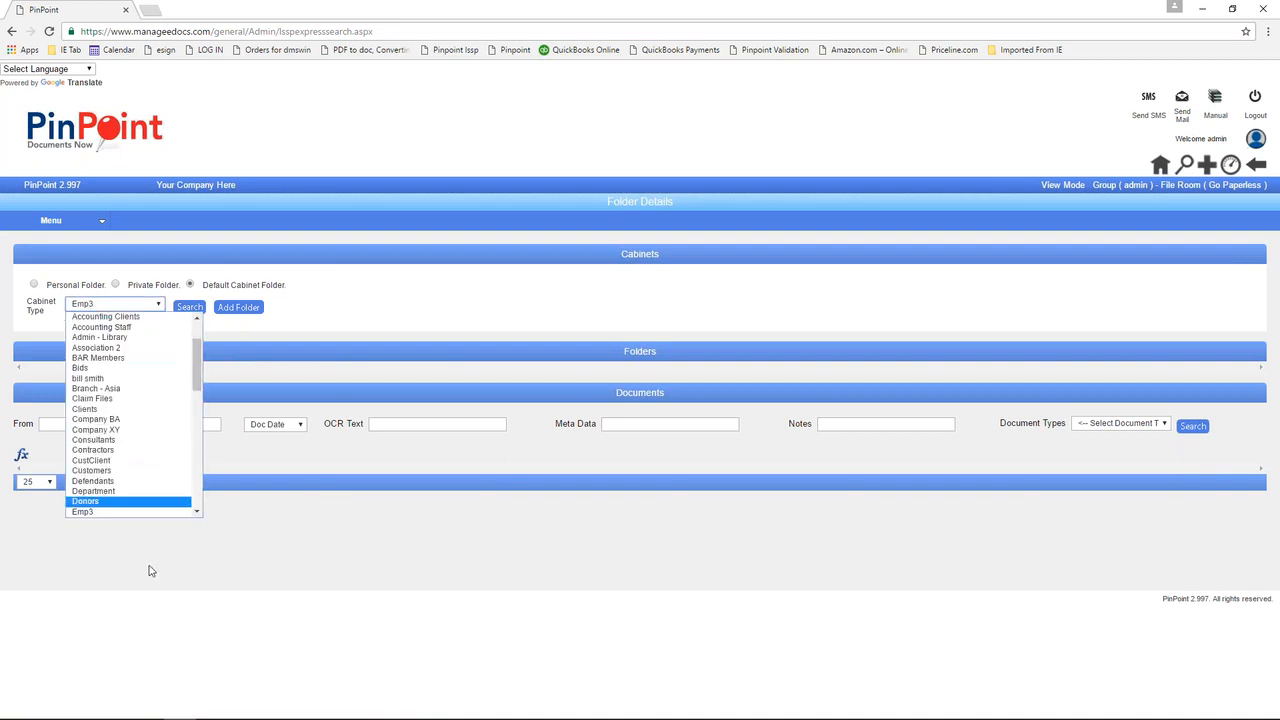
left_click(199, 513)
left_click(199, 513)
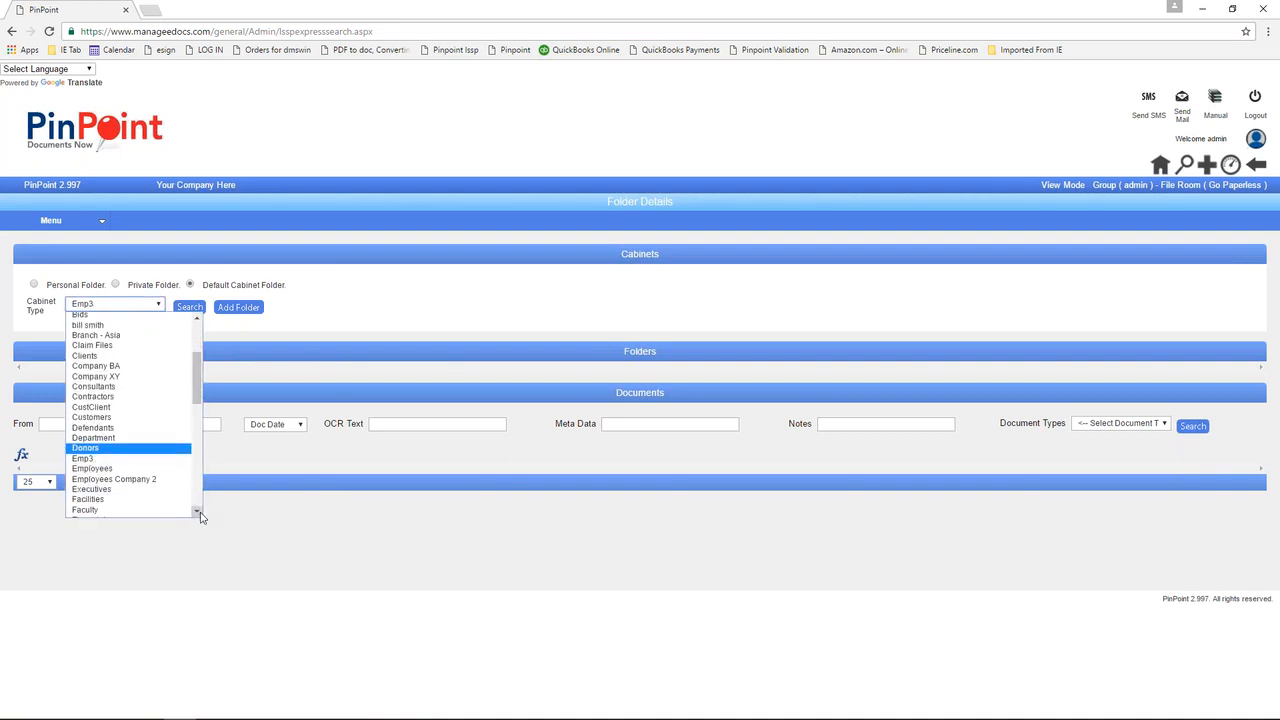
left_click(90, 470)
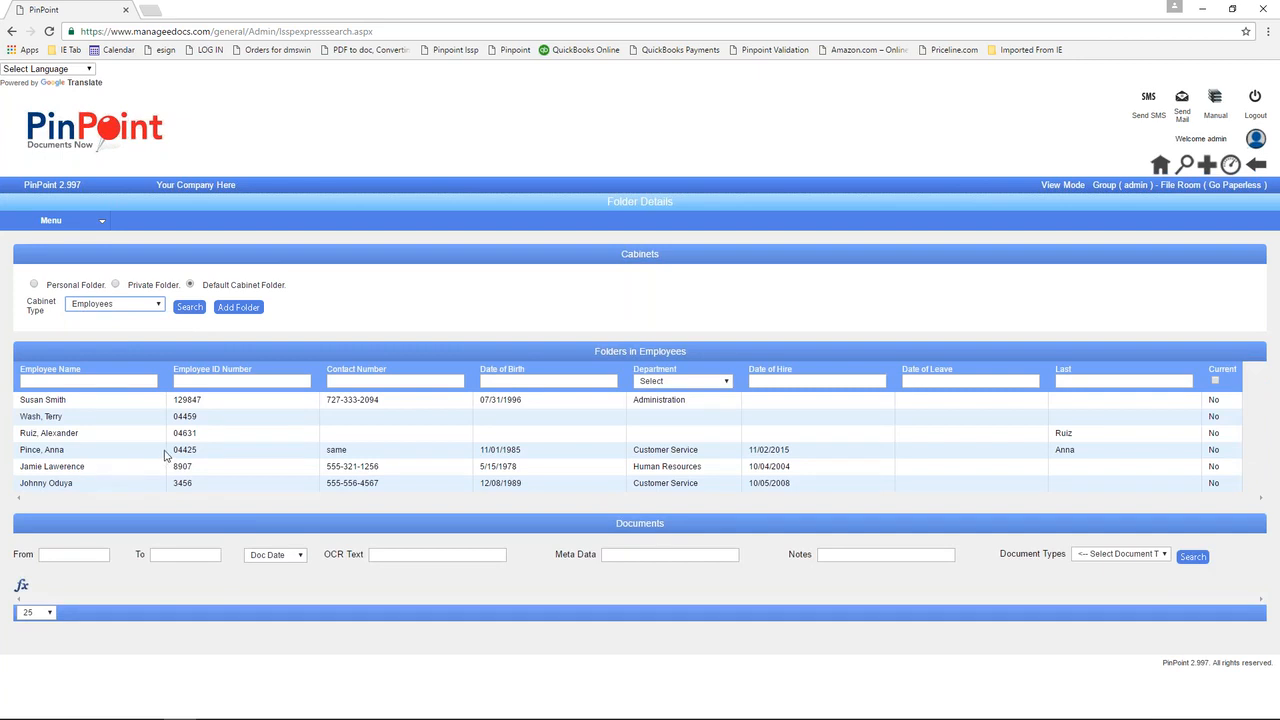
Go through the search fields for employee ID number, contact number, date of birth and date of hire.
left_click(186, 385)
left_click(362, 380)
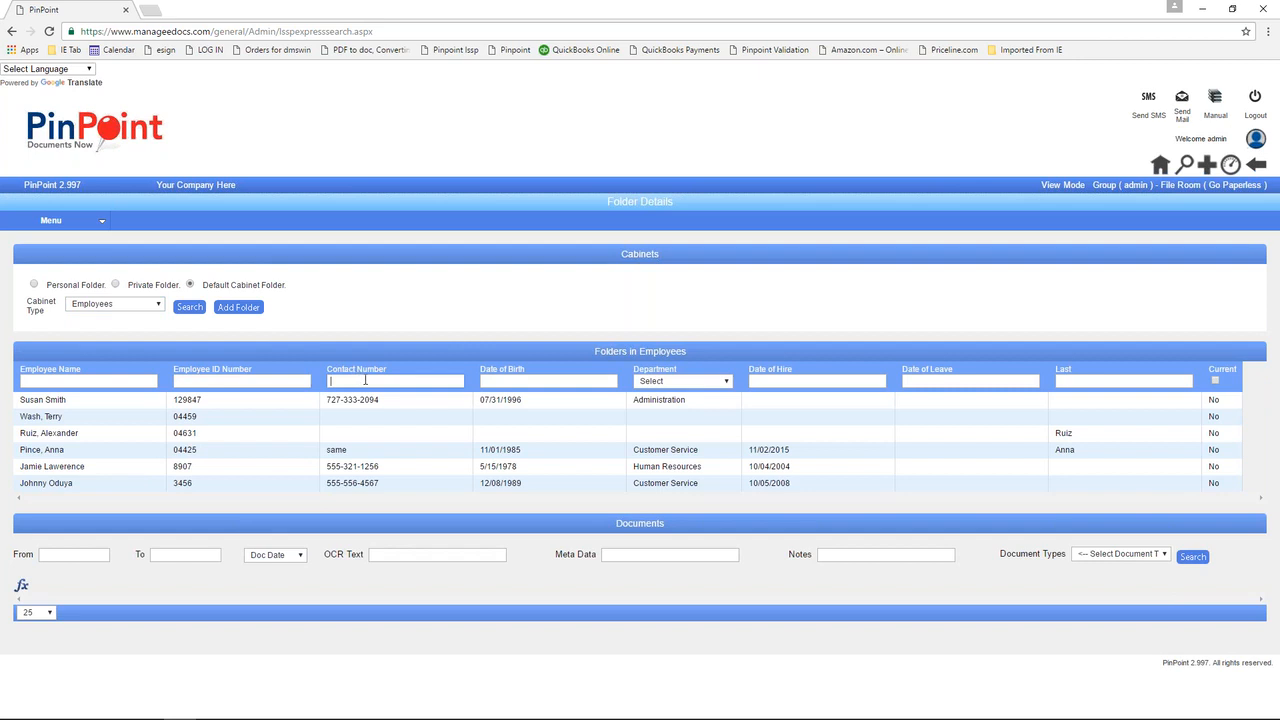
left_click(534, 381)
left_click(786, 380)
Change the cabinet type to Clients and search its folders for client names containing "bar".
left_click(157, 307)
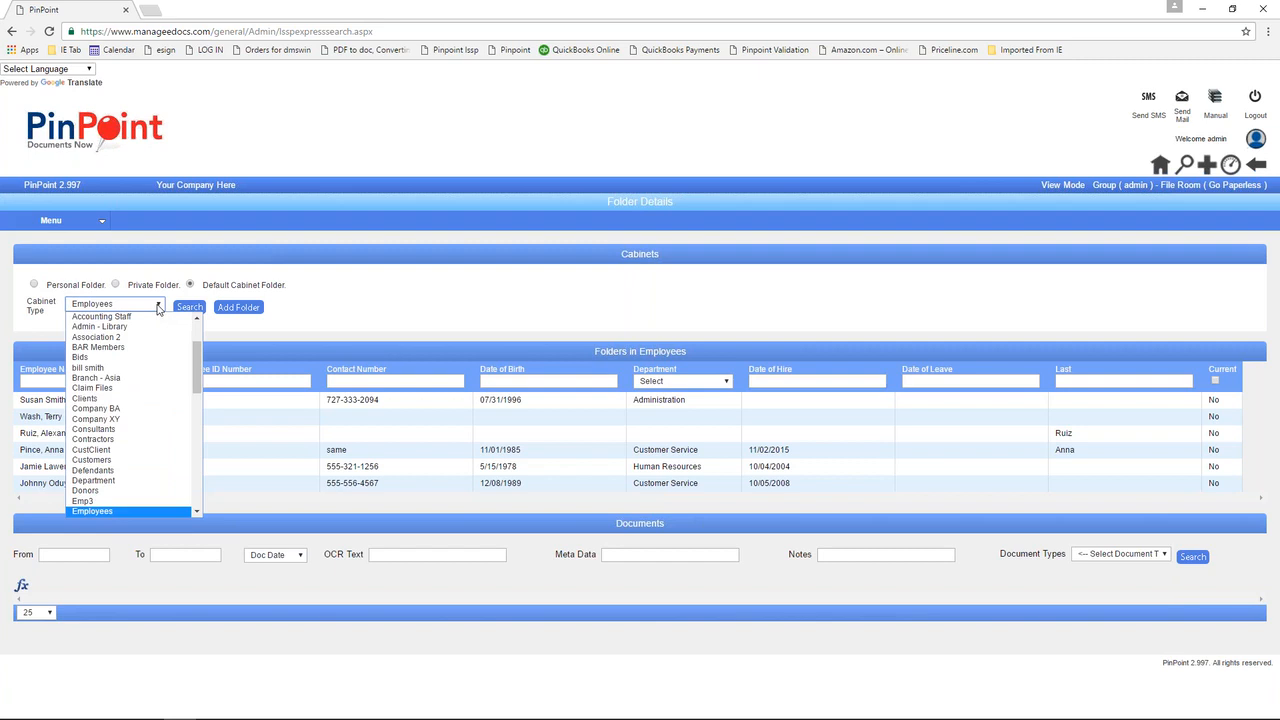
left_click(100, 398)
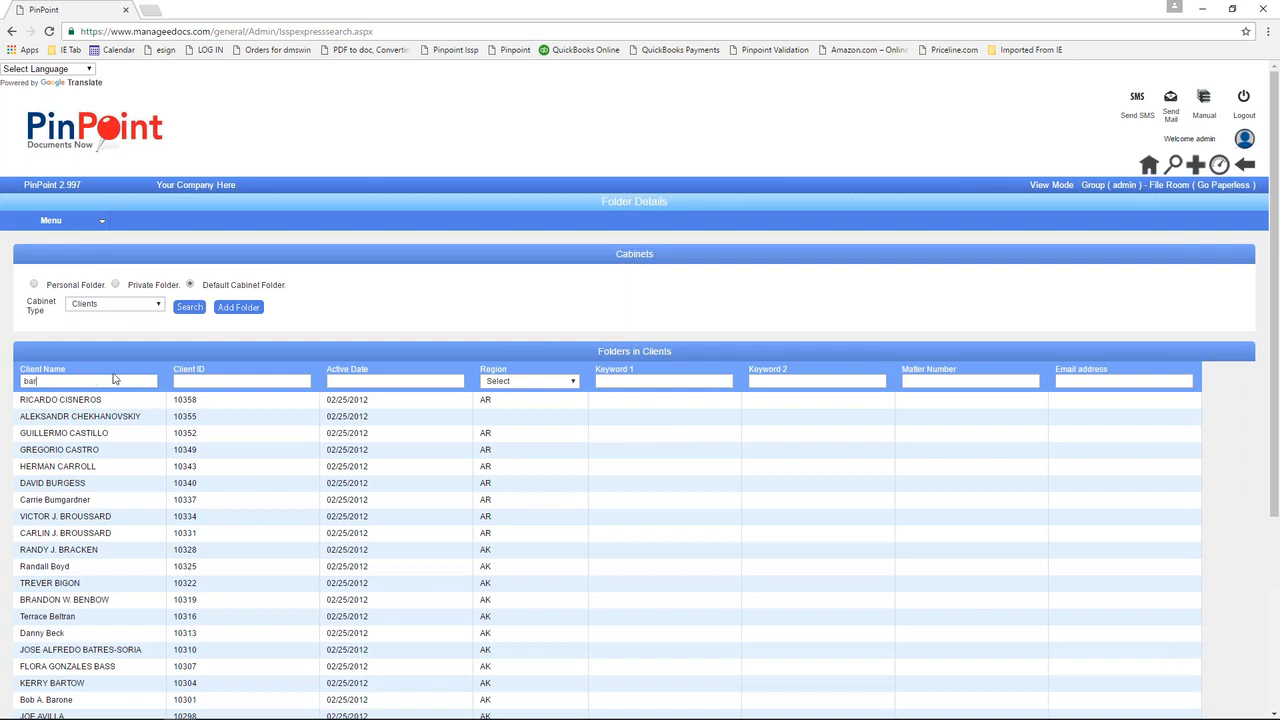
left_click(189, 307)
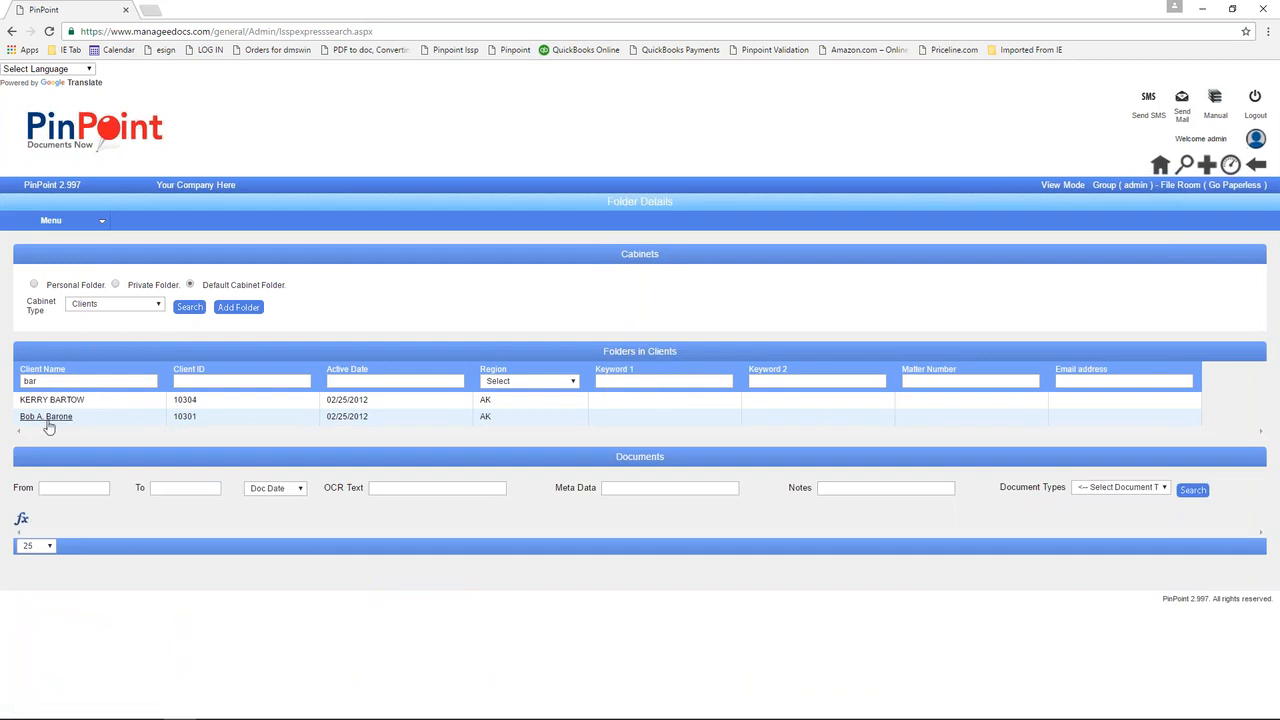
Change the cabinet type to Employees and list that cabinet's folders.
left_click(156, 305)
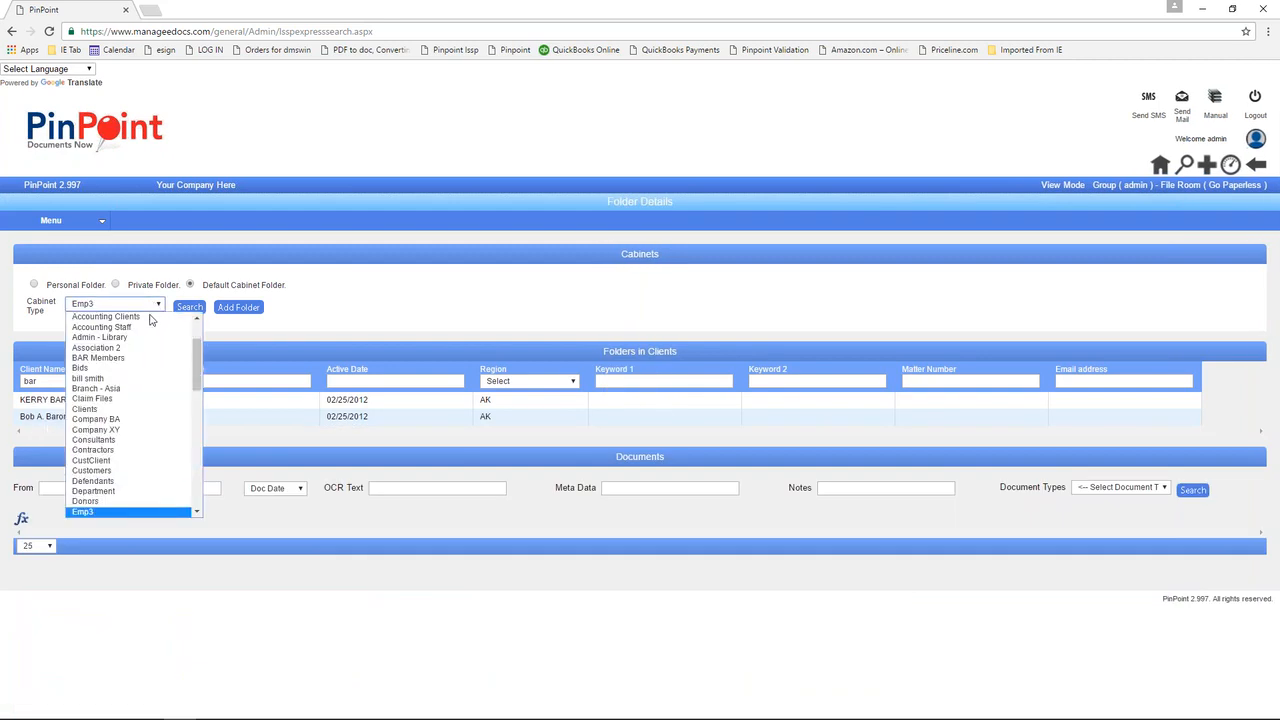
scroll(185, 511, "down", 2)
scroll(190, 511, "down", 2)
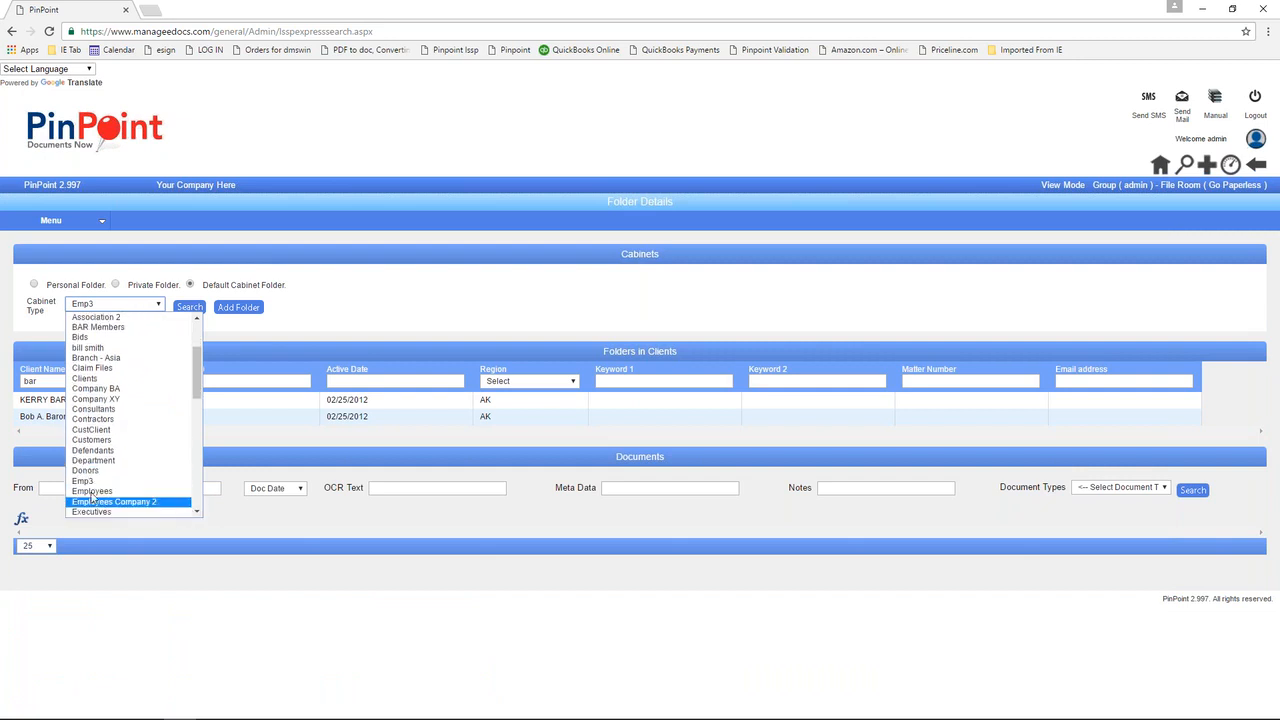
left_click(130, 489)
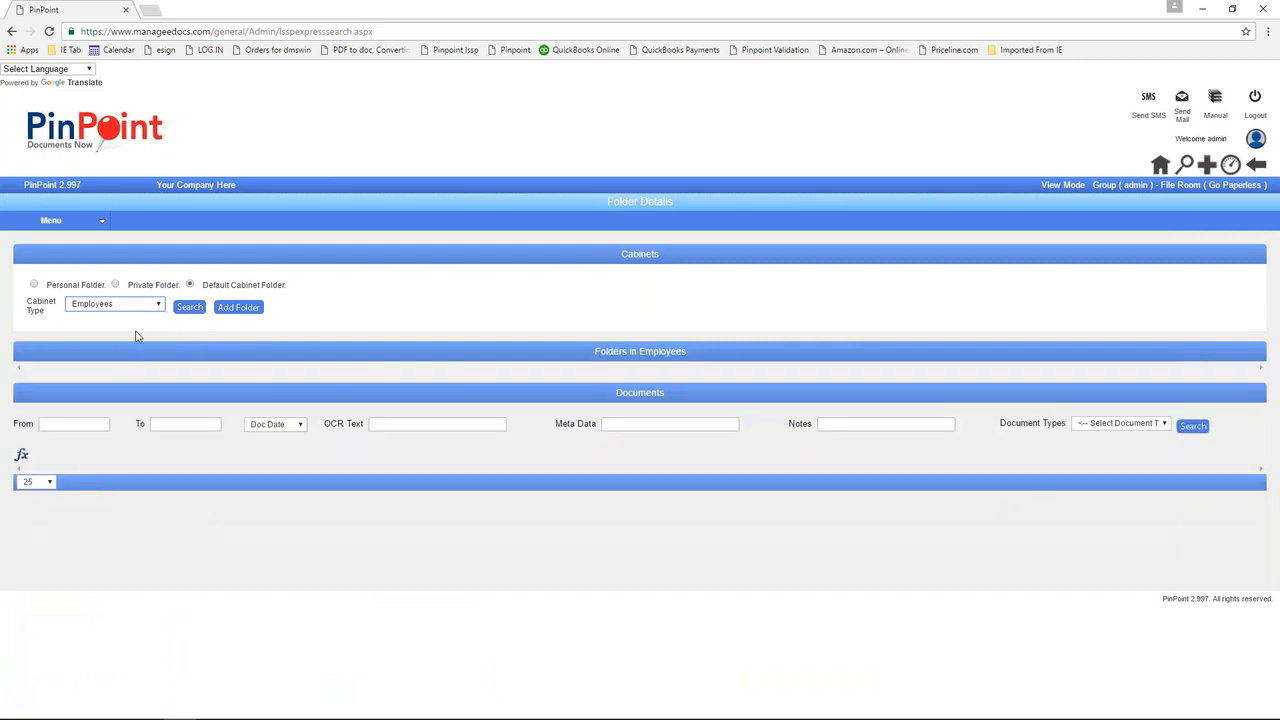
left_click(196, 312)
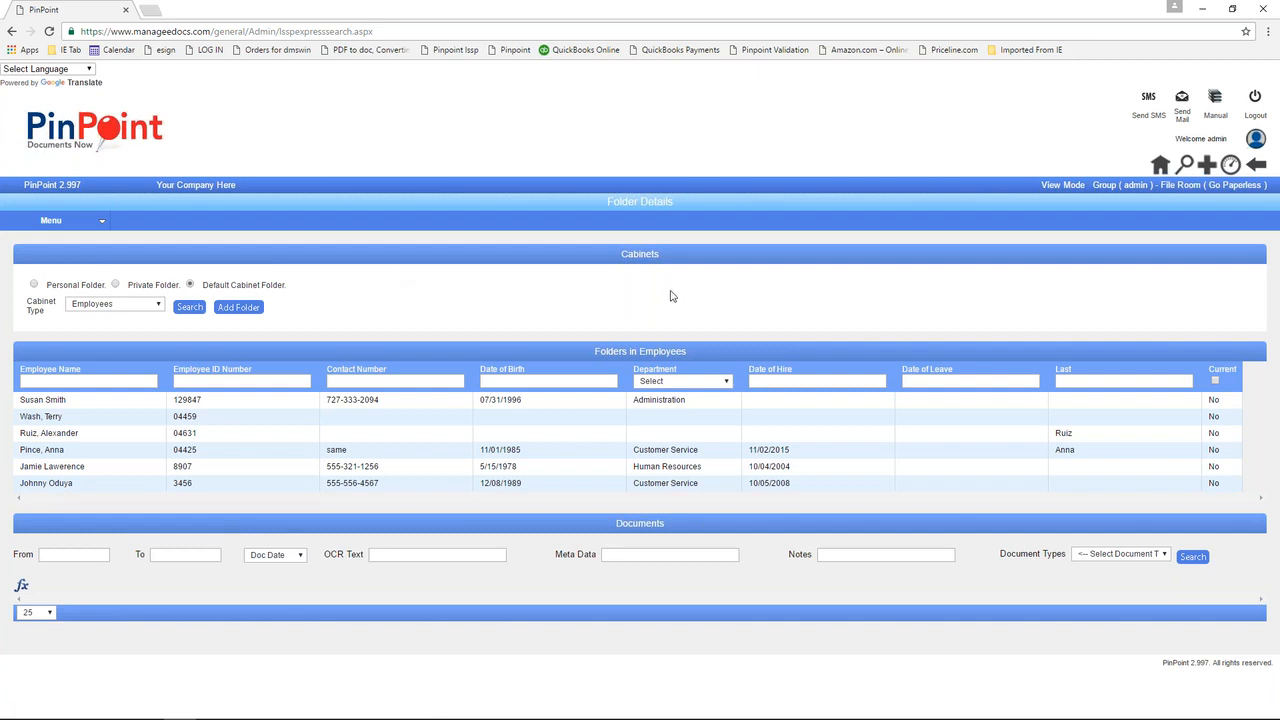
Open the last employee folder in the list and look through its documents.
left_click(45, 486)
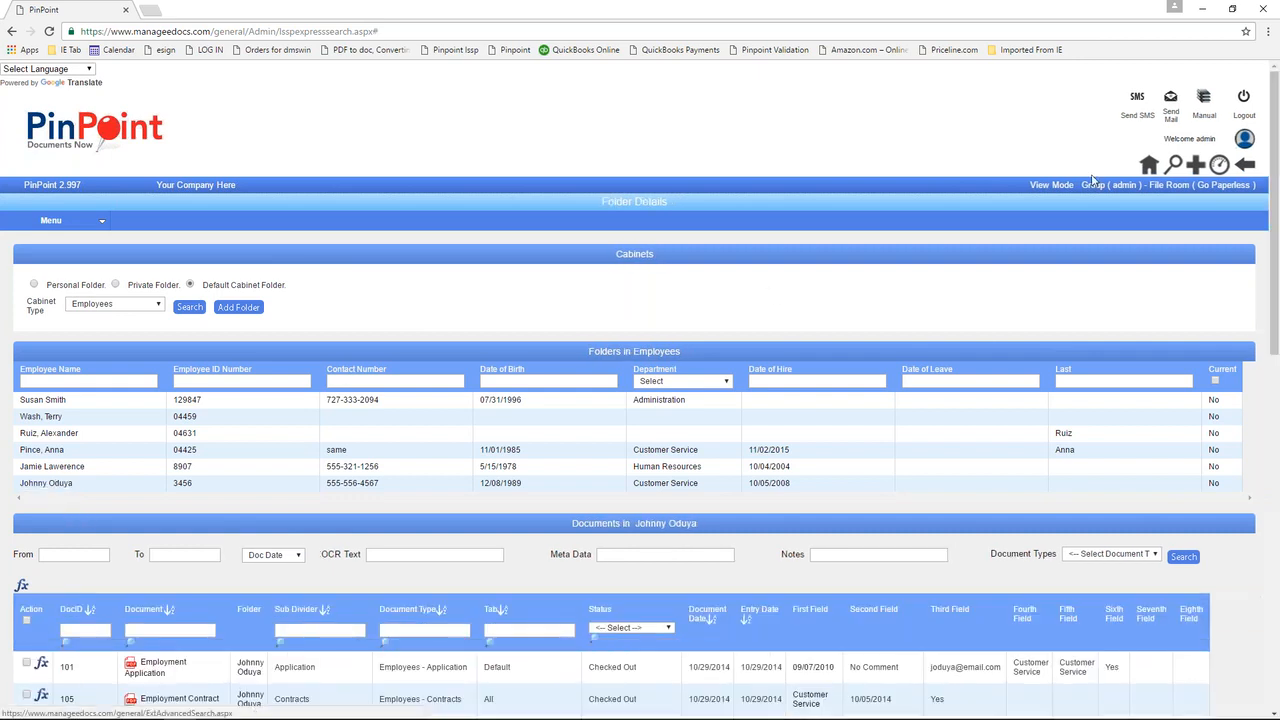
left_click_drag(1275, 122, 1275, 210)
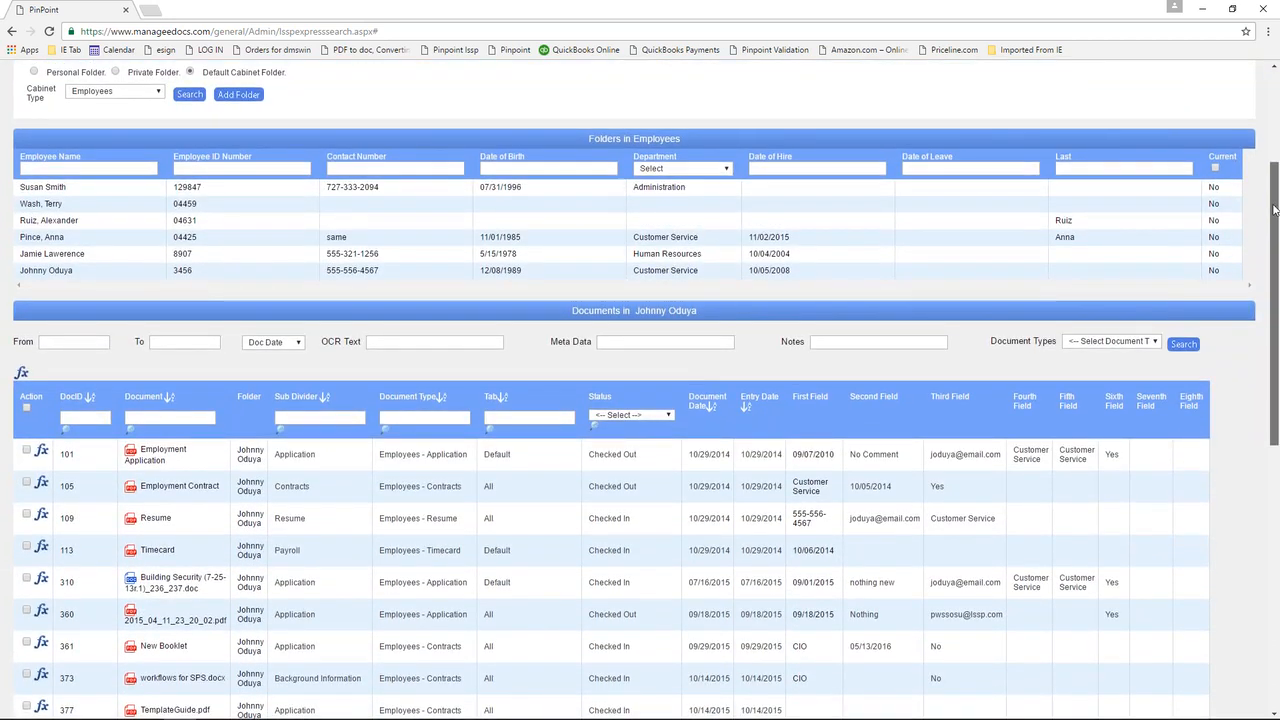
left_click_drag(1275, 210, 1276, 232)
scroll(640, 400, "down", 2)
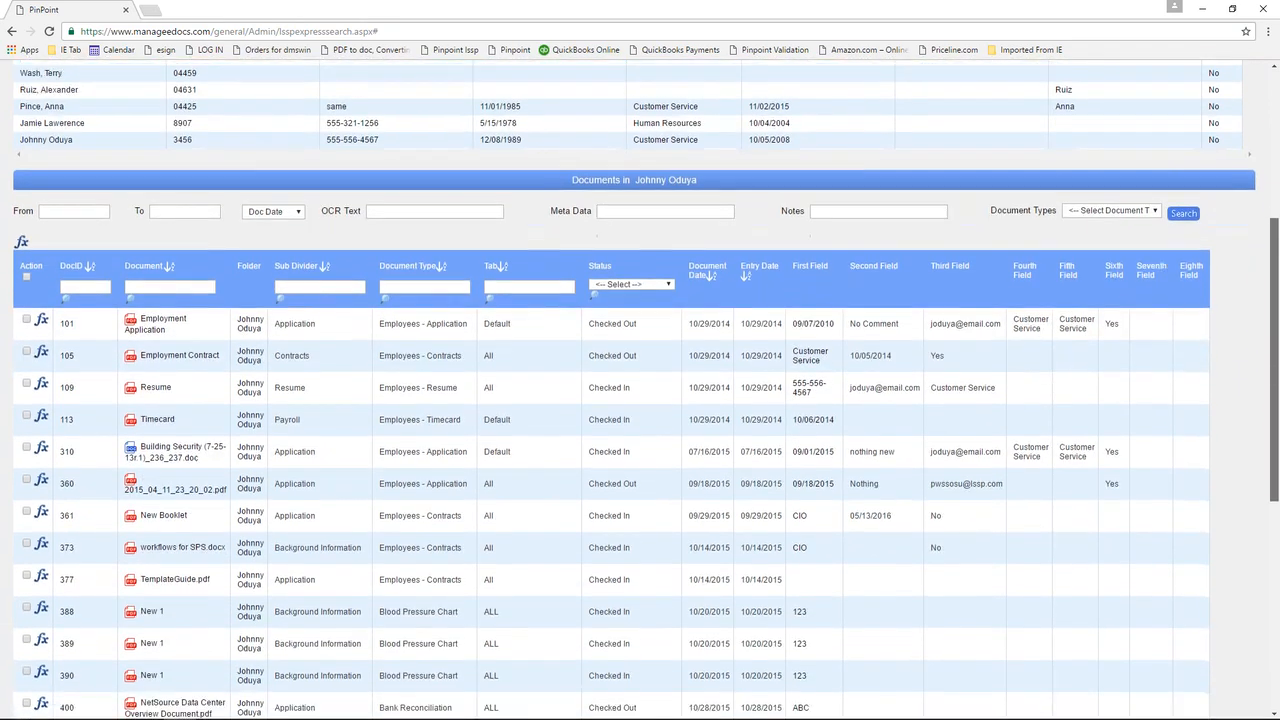
scroll(795, 91, "down", 2)
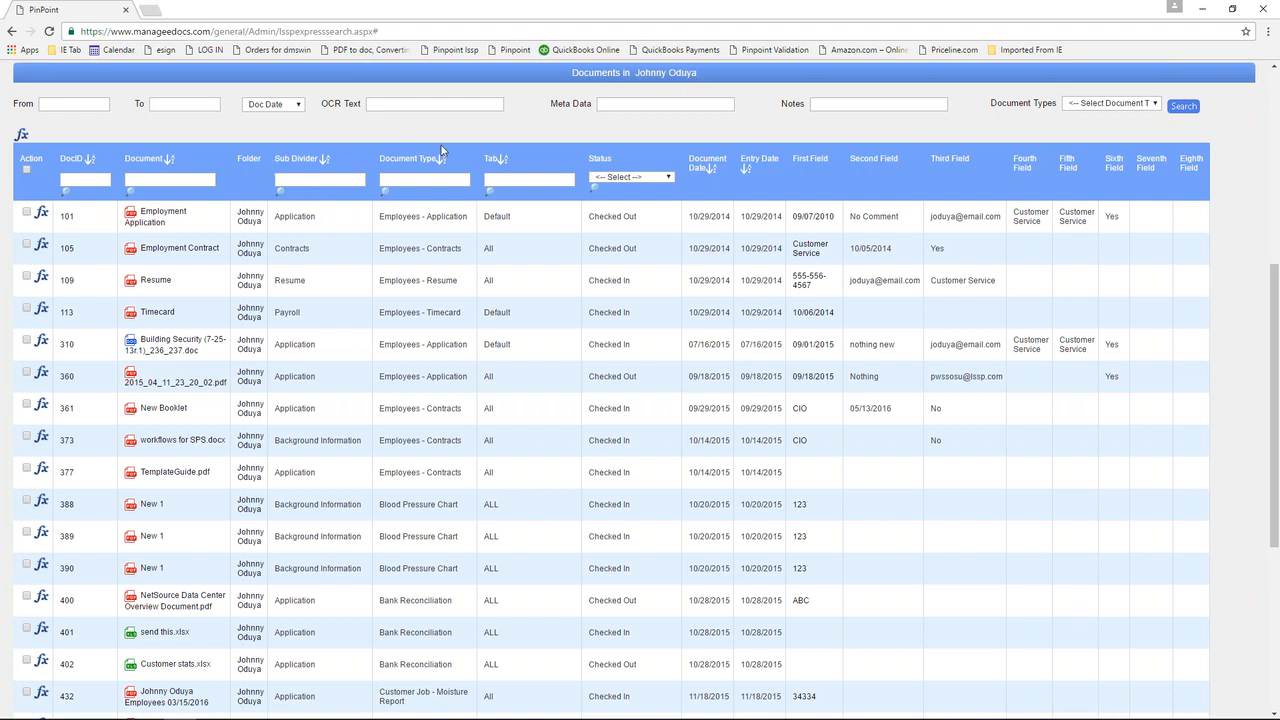
Sort the folder's documents by sub divider and look through the sorted list.
double_click(300, 216)
double_click(292, 248)
double_click(281, 282)
left_click(323, 160)
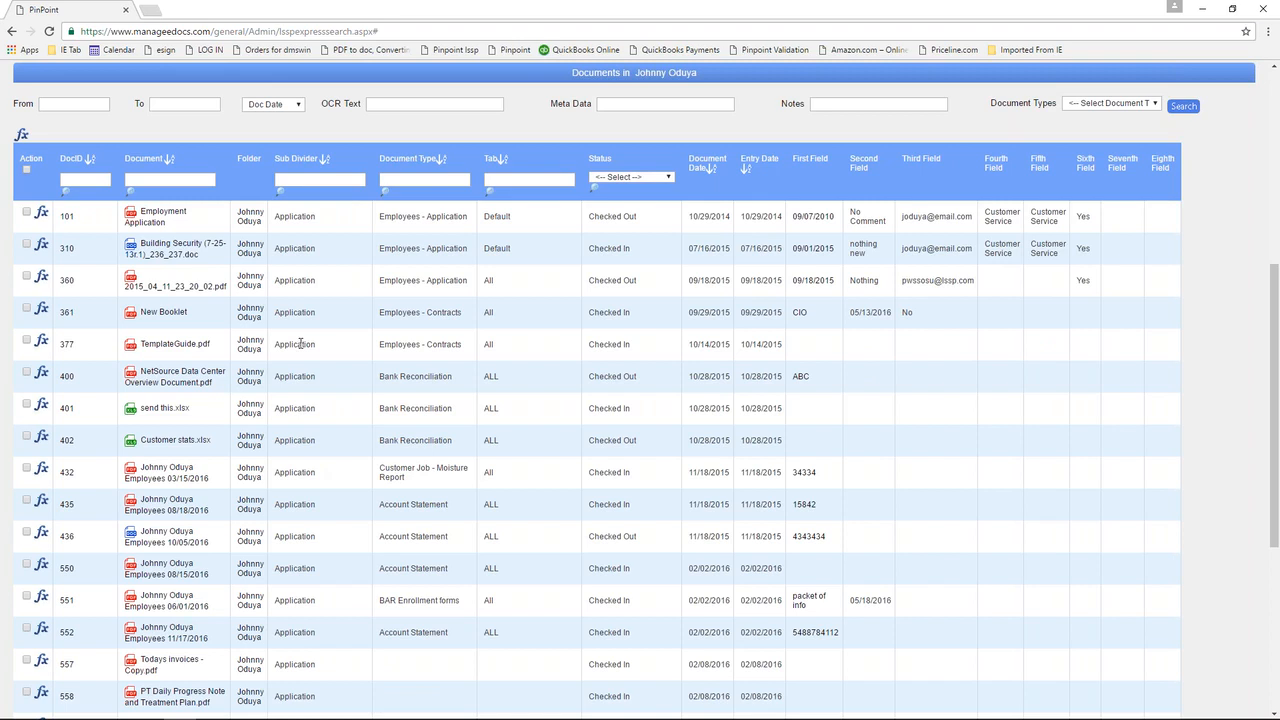
scroll(300, 344, "down", 5)
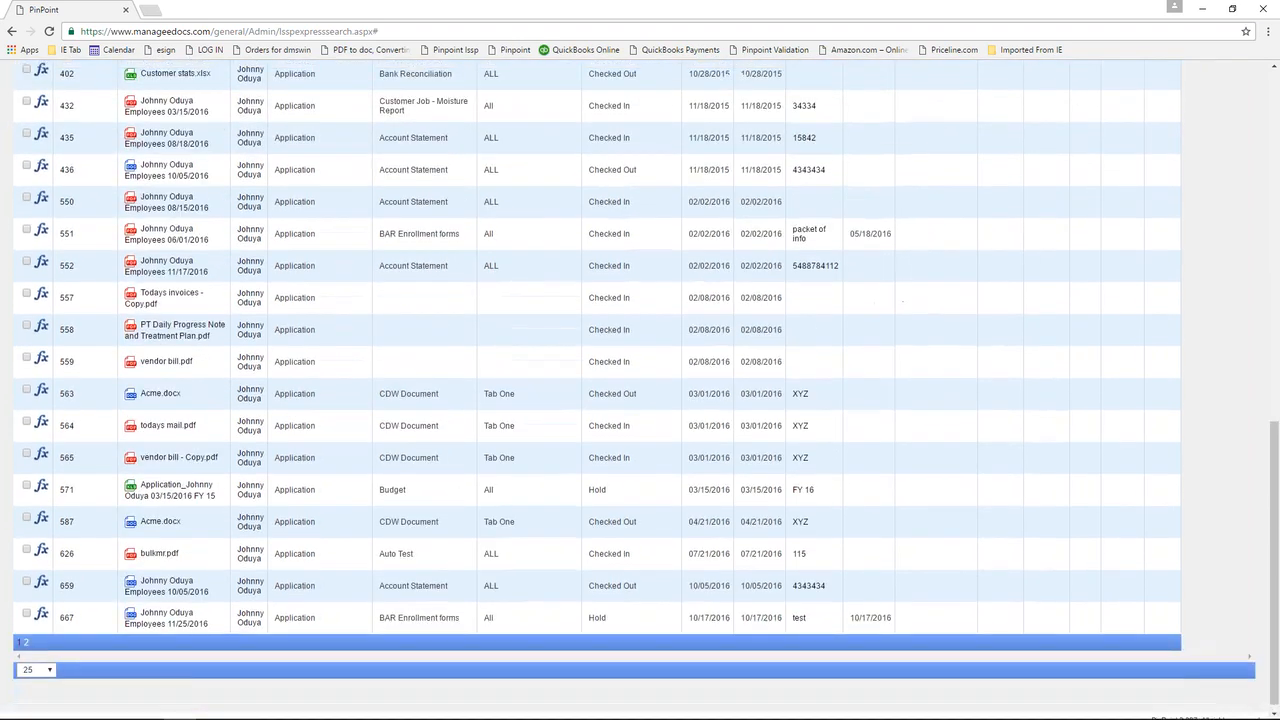
Sort the folder's documents by document name and look through the list.
scroll(300, 344, "up", 5)
left_click(171, 118)
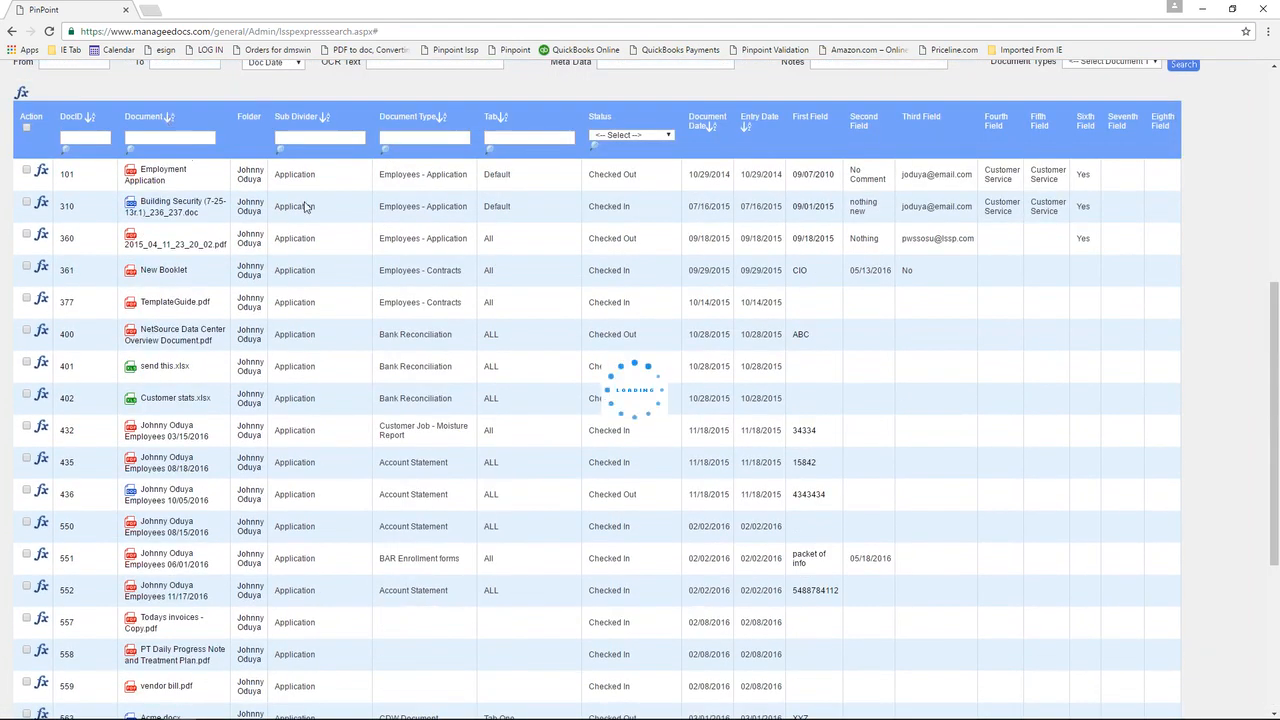
scroll(326, 503, "down", 3)
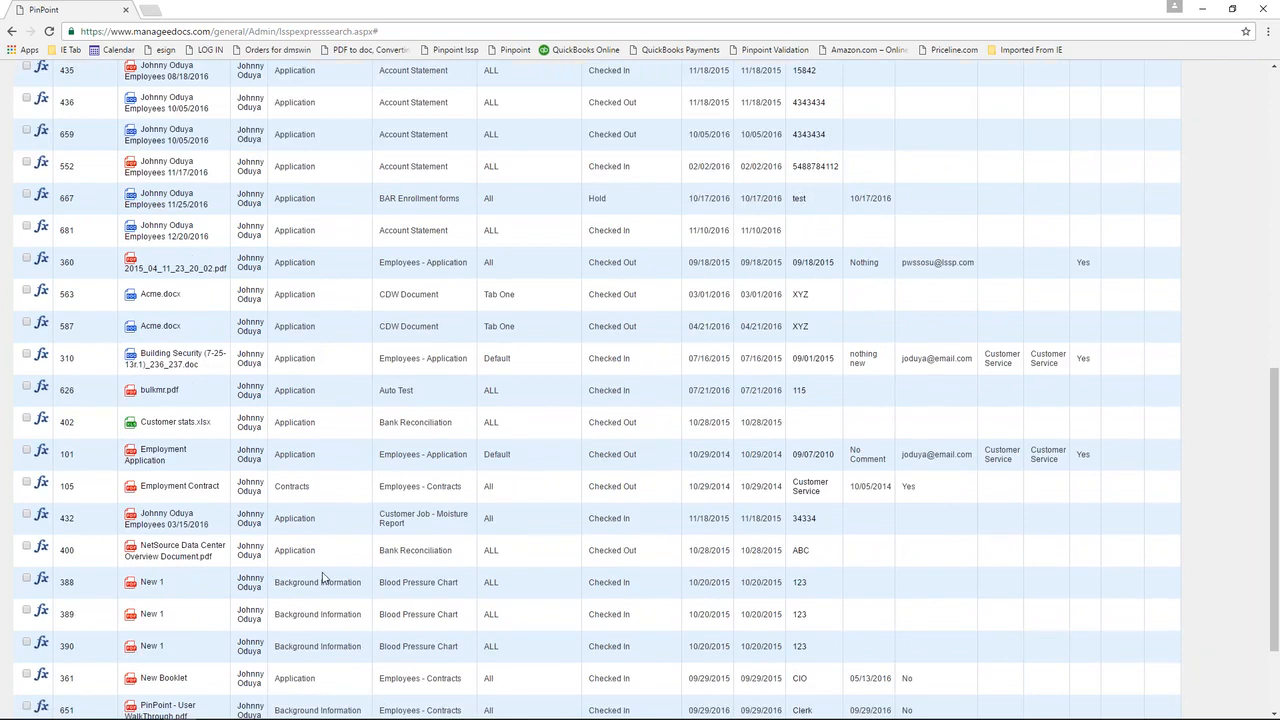
scroll(331, 495, "up", 3)
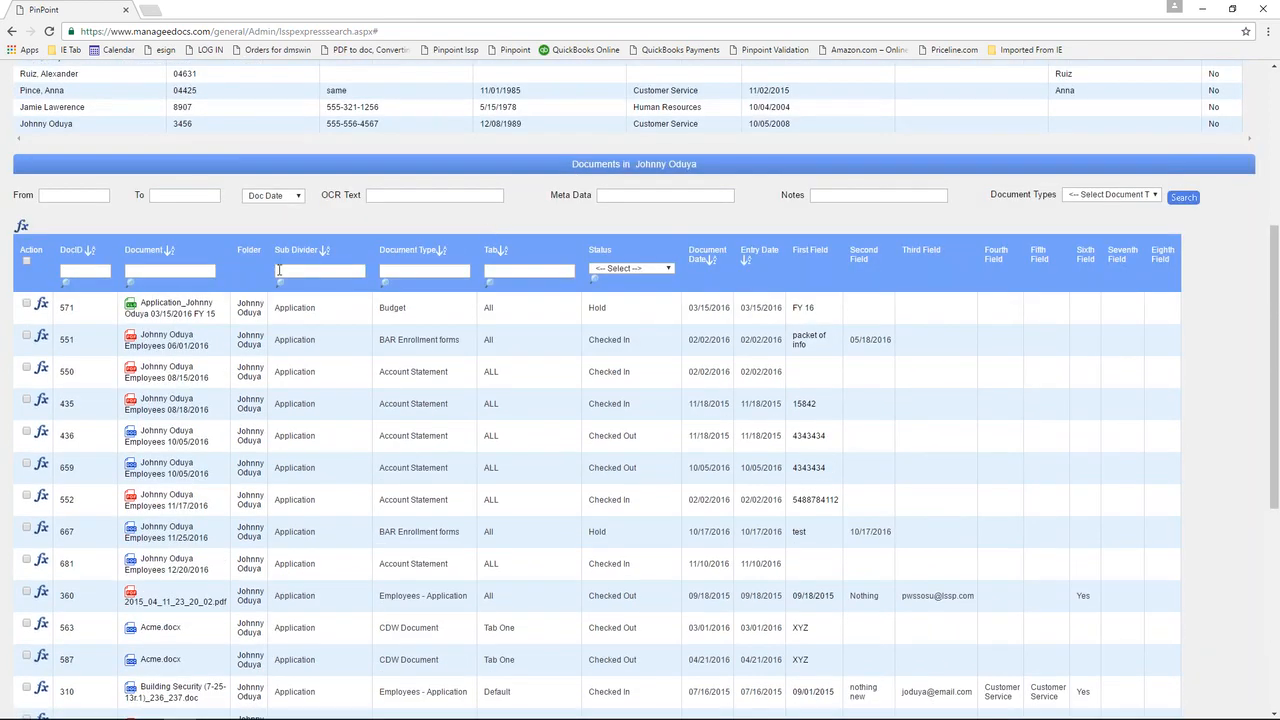
Search the folder's documents for sub dividers containing "cont" and clear that filter.
left_click(279, 270)
type("cont")
left_click(280, 284)
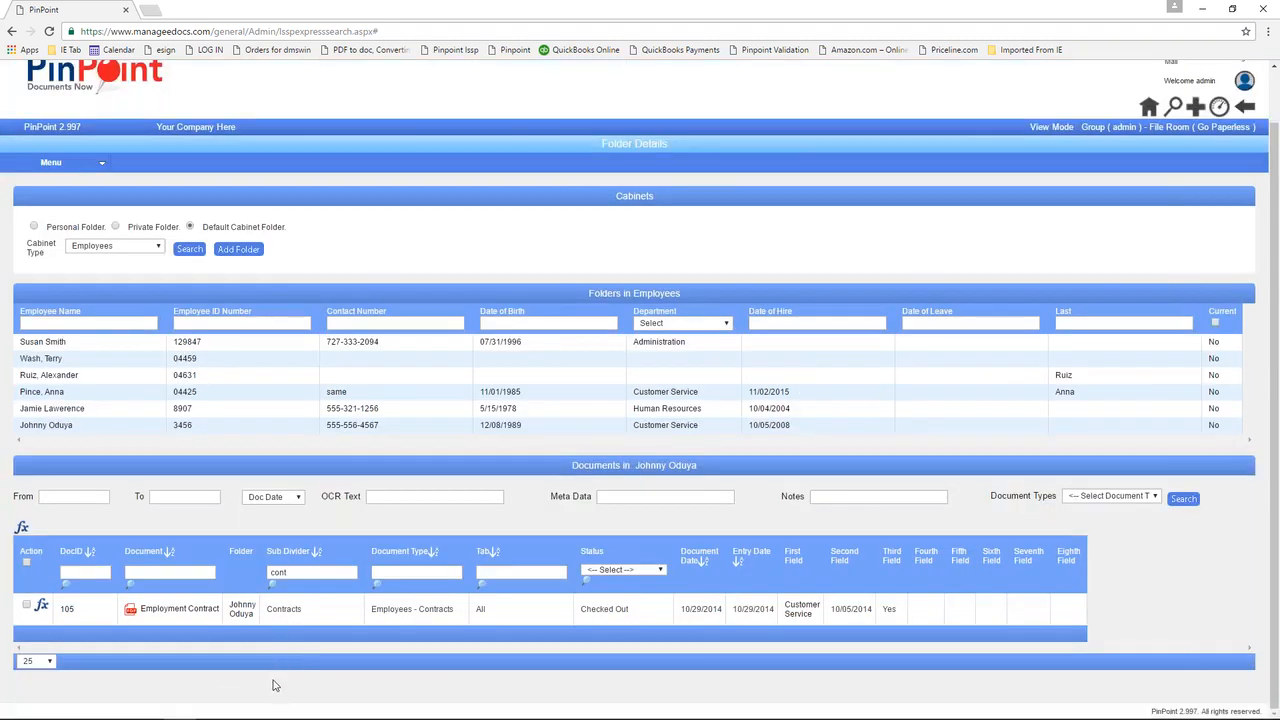
left_click_drag(305, 572, 206, 588)
key("BackSpace")
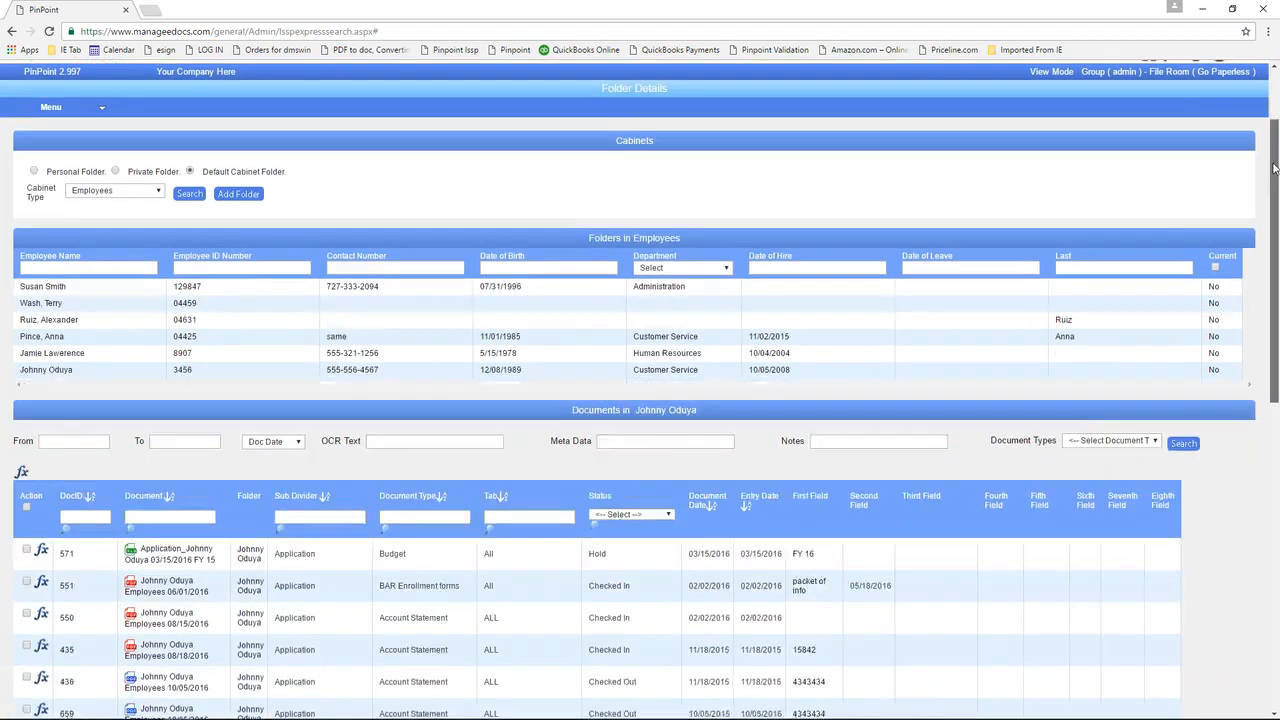
Set the start date of the document search to 07/01/2016.
left_click_drag(1274, 135, 1273, 310)
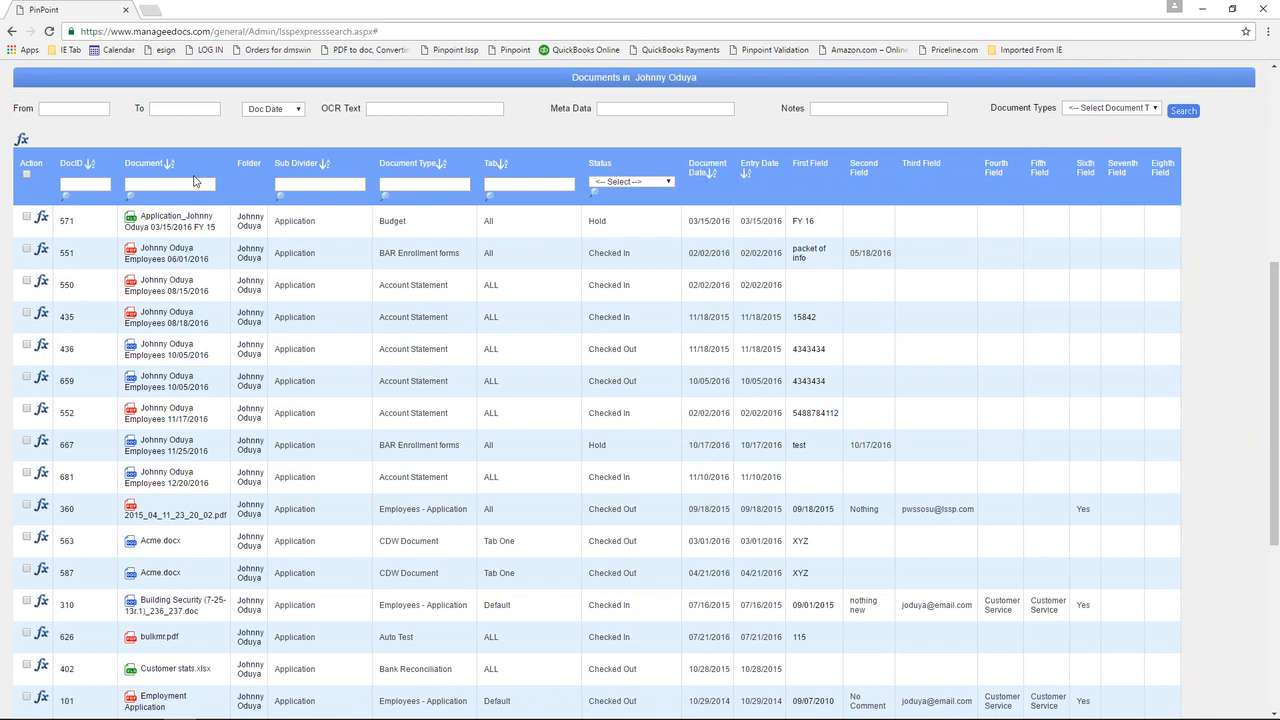
left_click(67, 108)
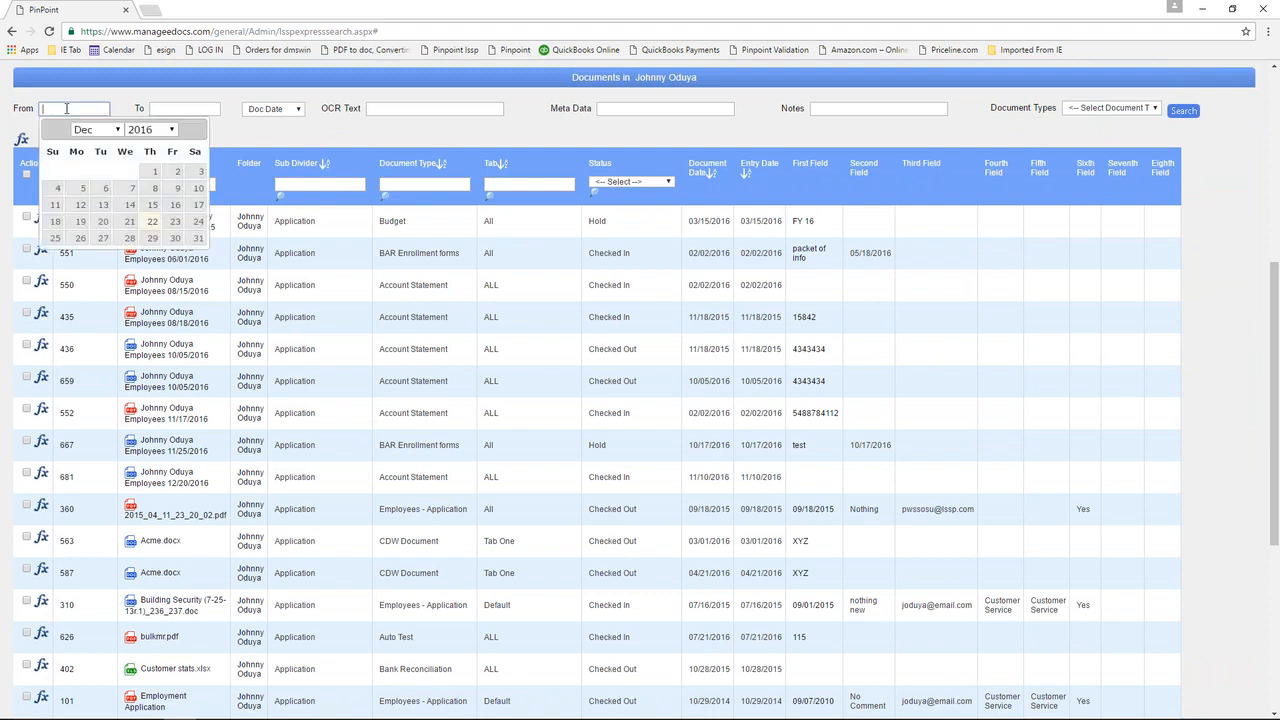
left_click(117, 130)
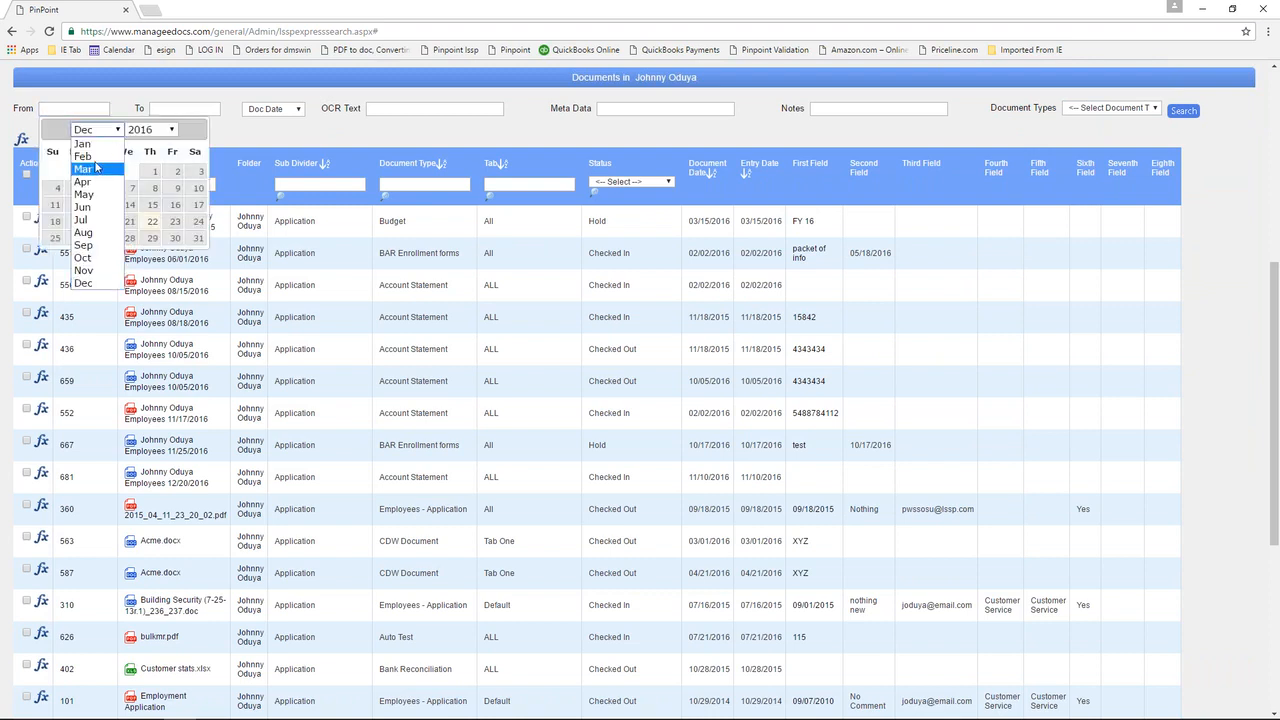
left_click(84, 219)
left_click(177, 171)
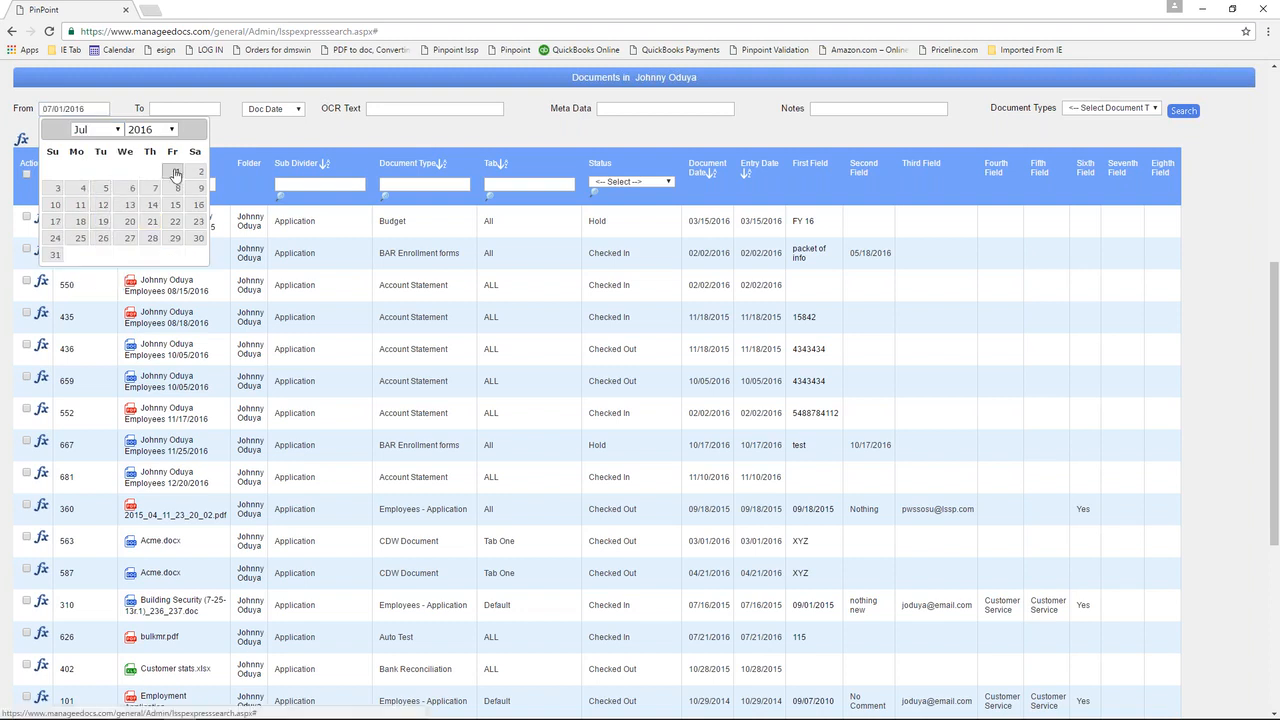
Apply the date range to the updated date and search for documents with the OCR text "building".
left_click(296, 112)
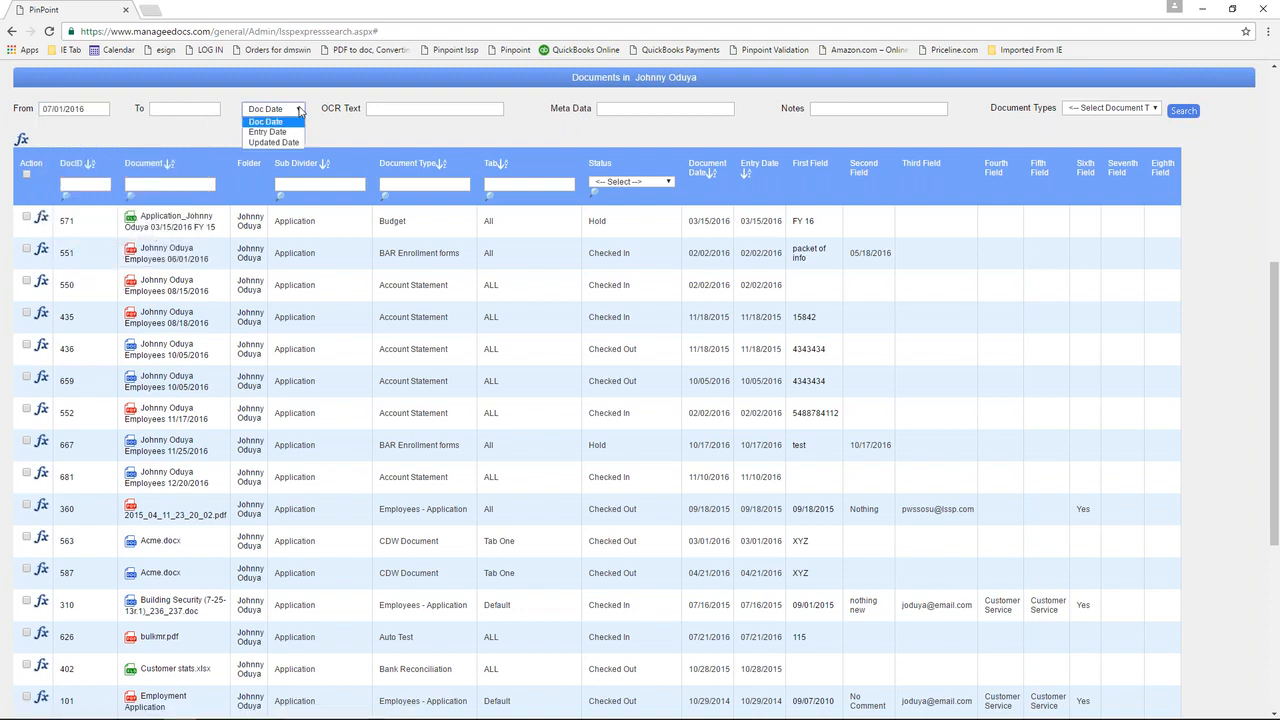
left_click(294, 144)
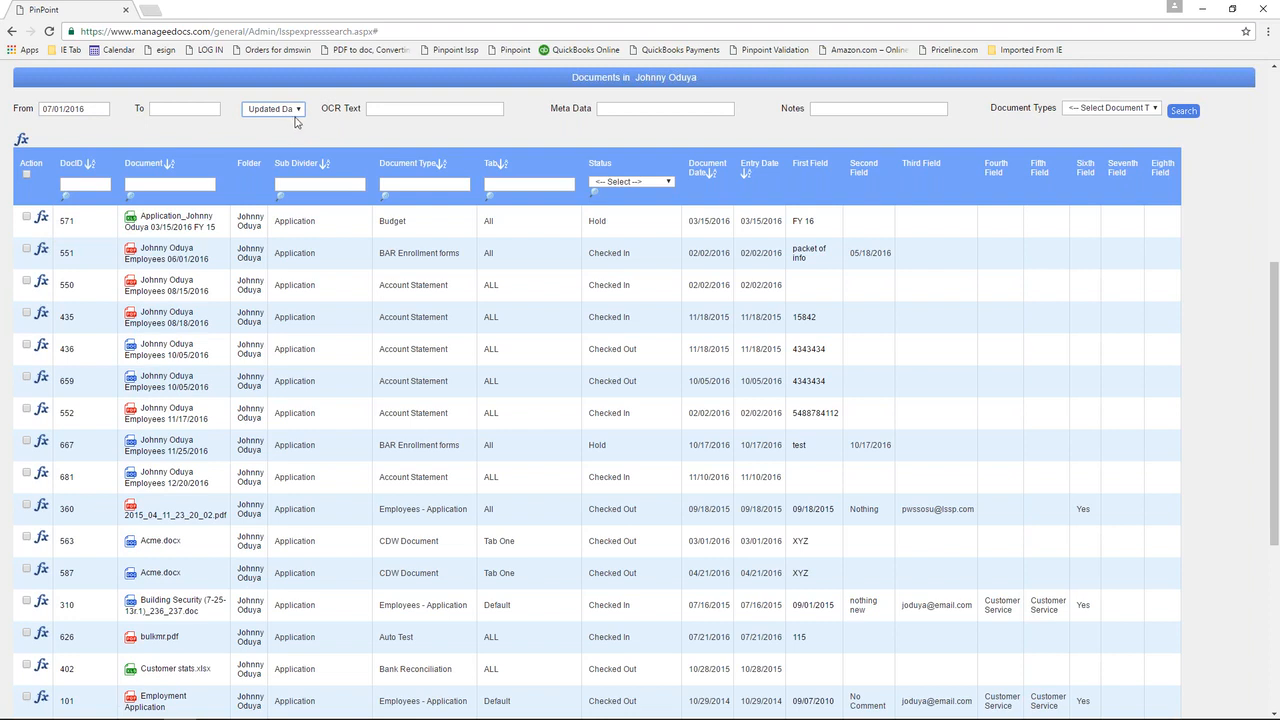
left_click(373, 110)
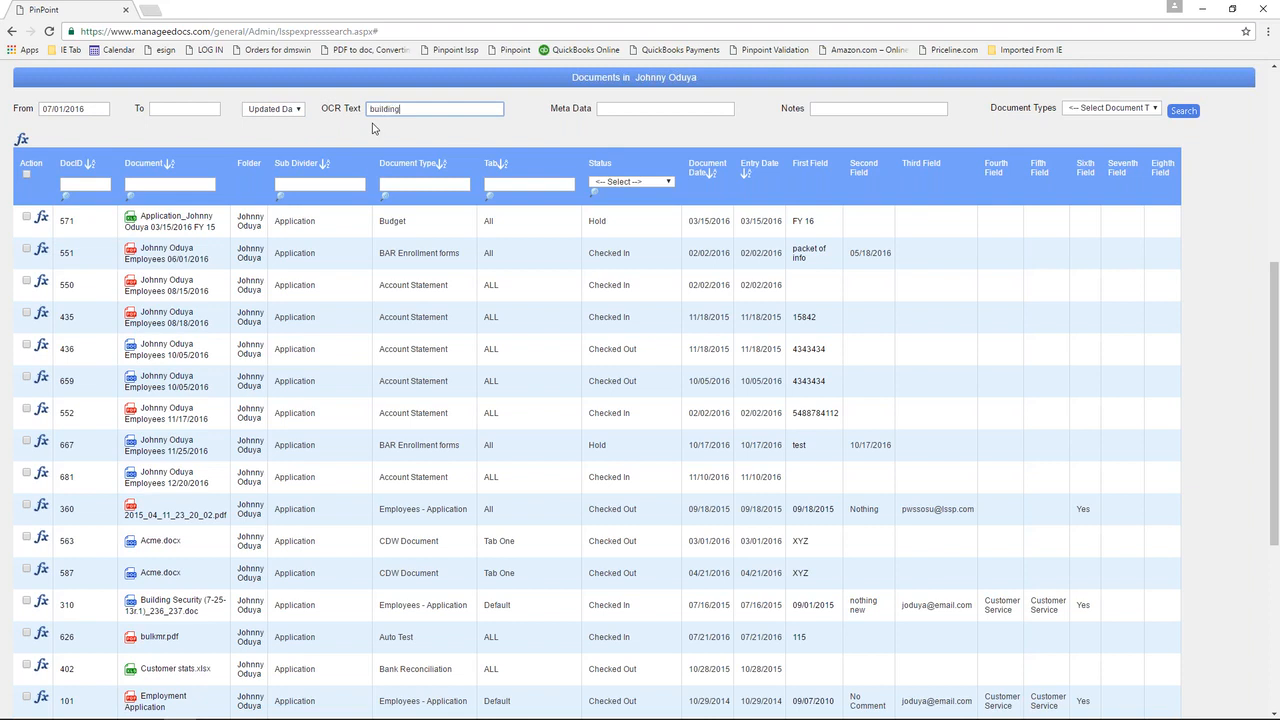
left_click(1182, 111)
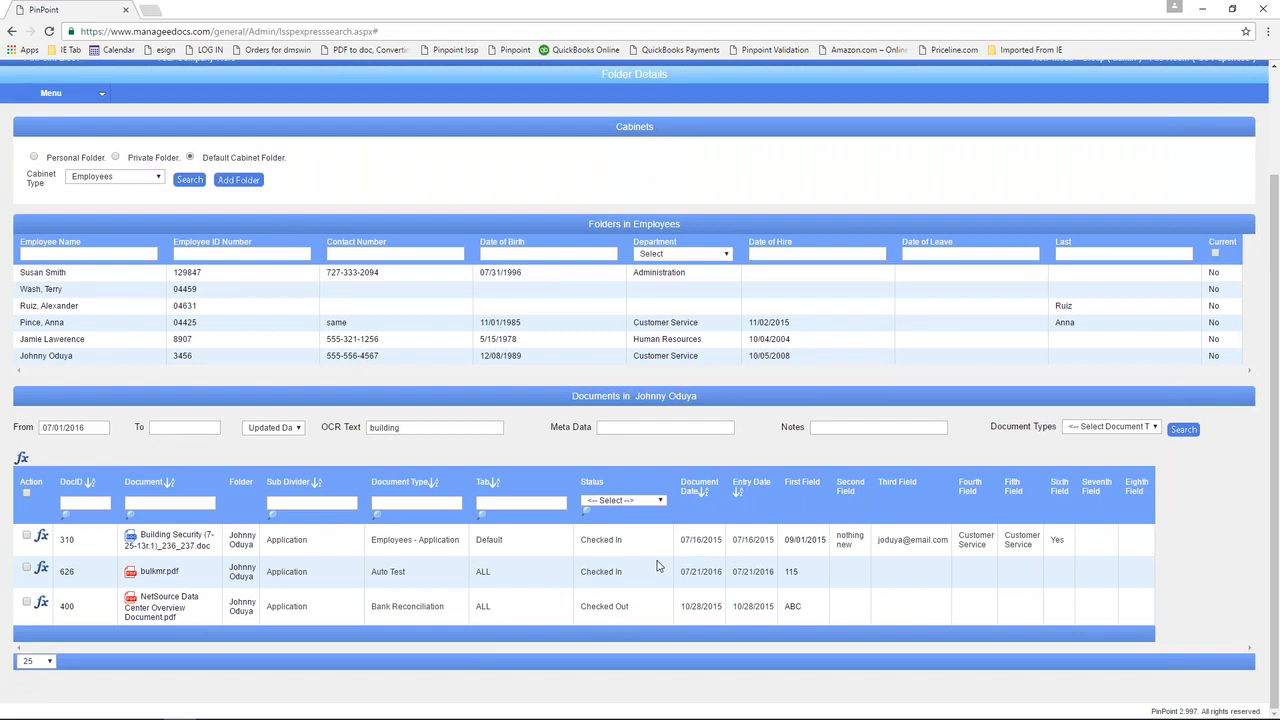
Check the choices of the document list's status filter without selecting one.
left_click(660, 502)
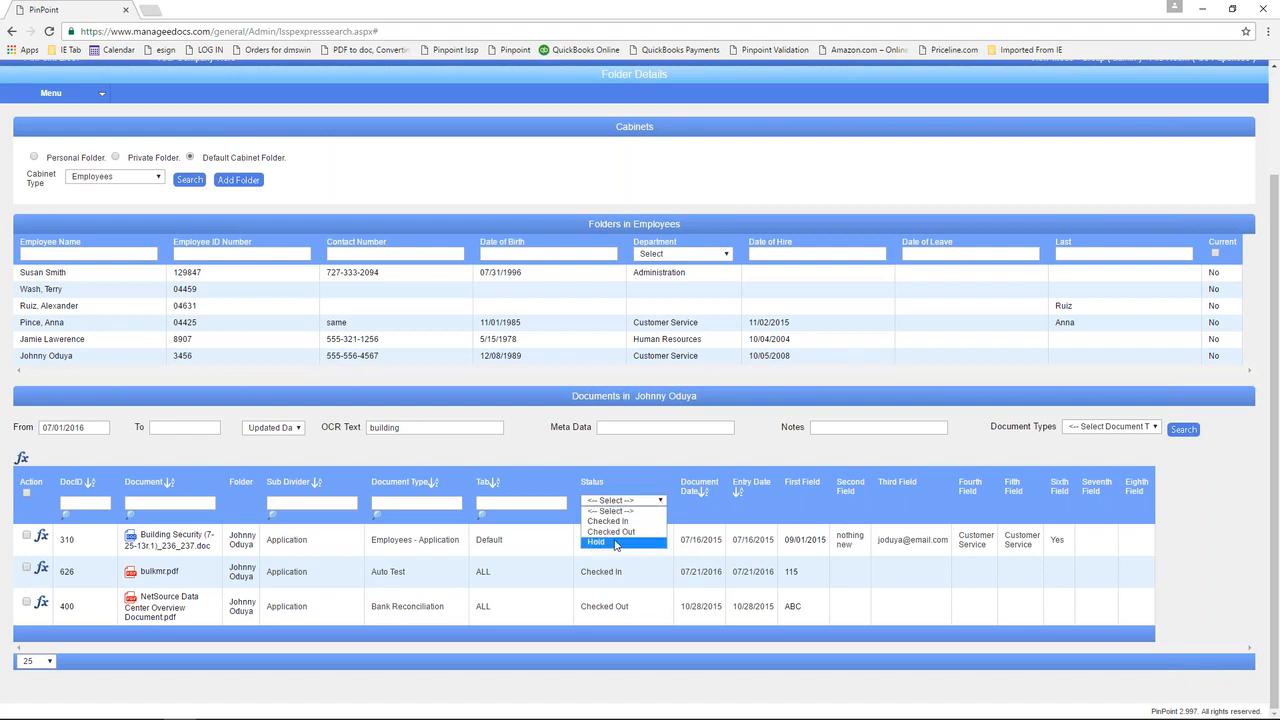
left_click(634, 458)
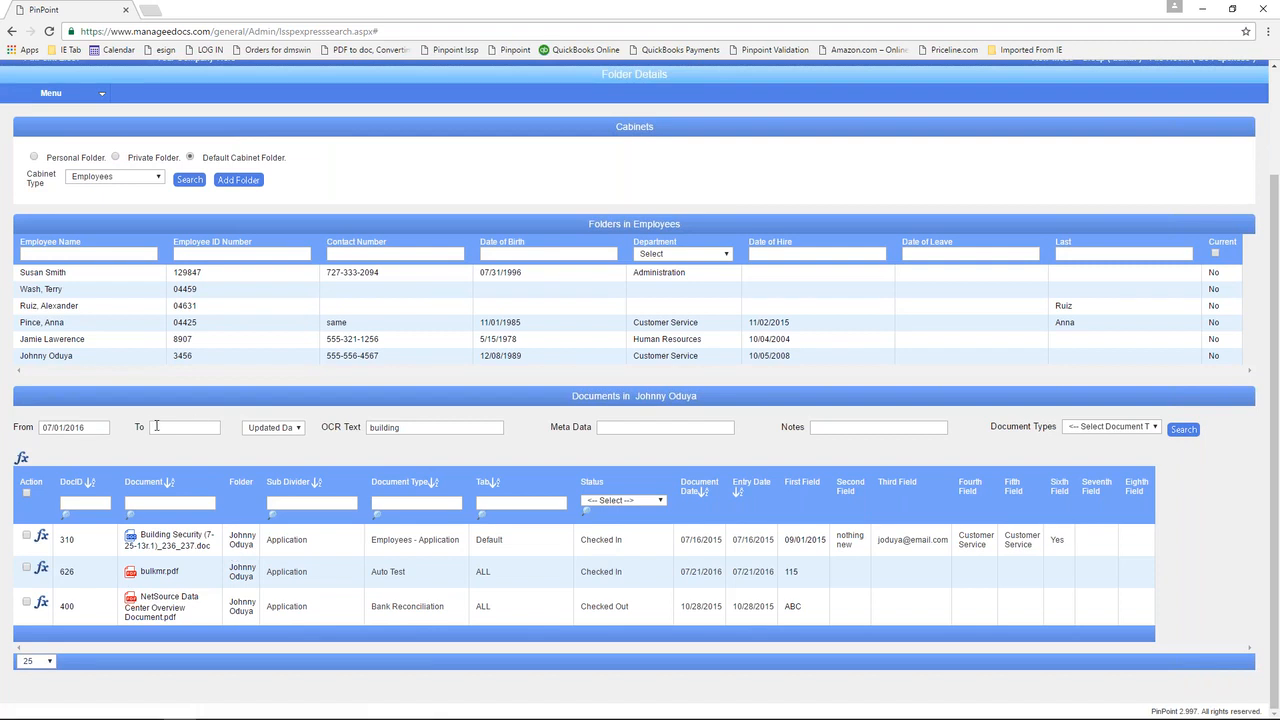
Open the Building Security document to review its pages and index fields, and close it to return to the document list.
left_click(155, 542)
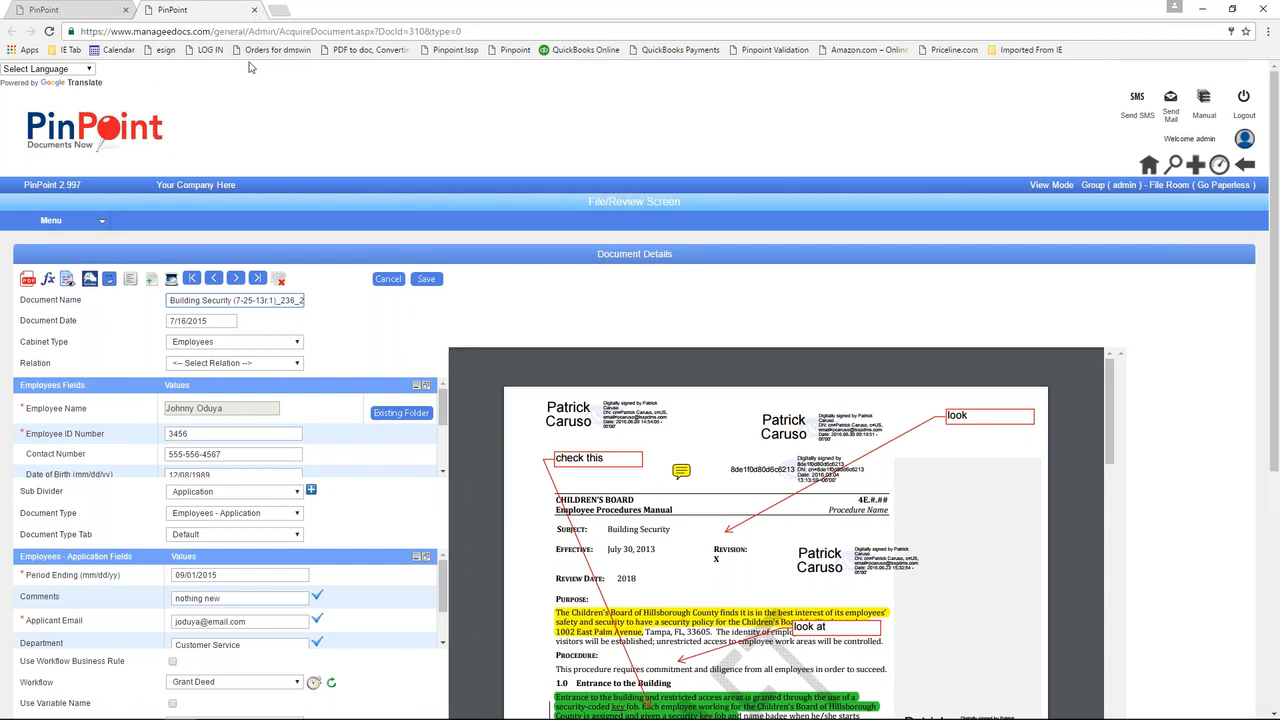
key("ctrl+w")
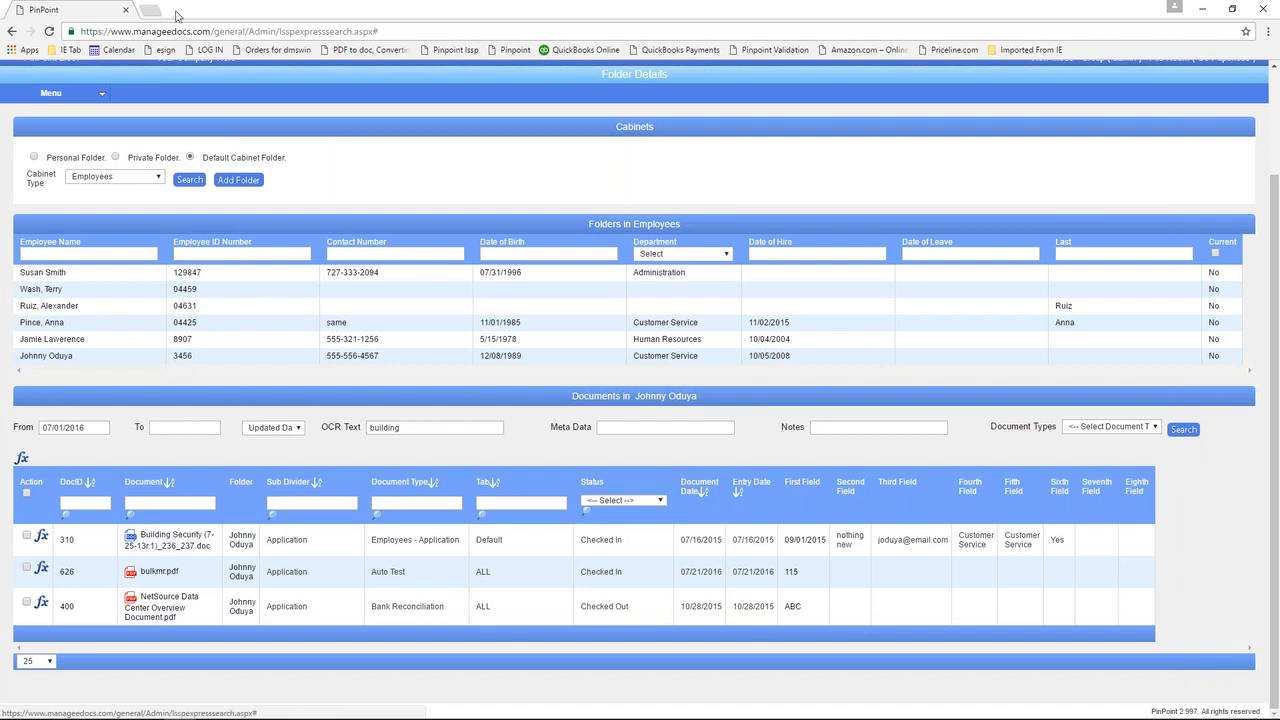
left_click(163, 543)
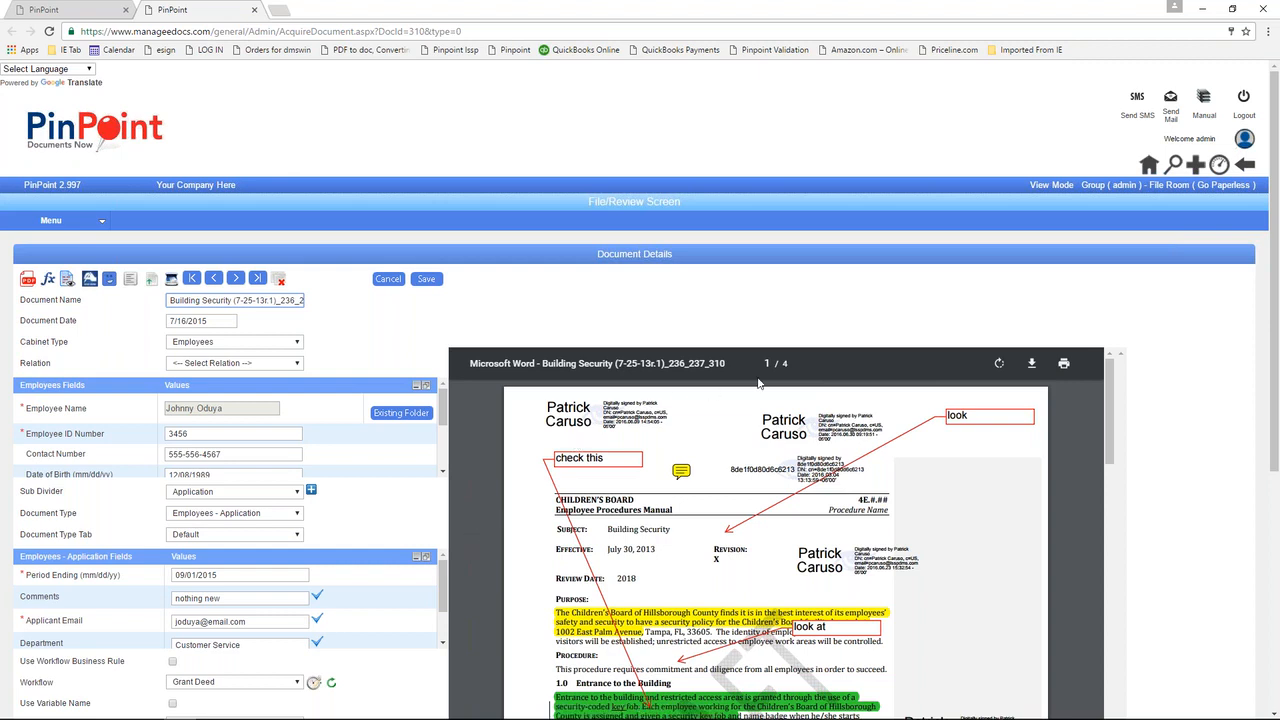
scroll(413, 532, "down", 3)
scroll(240, 550, "up", 3)
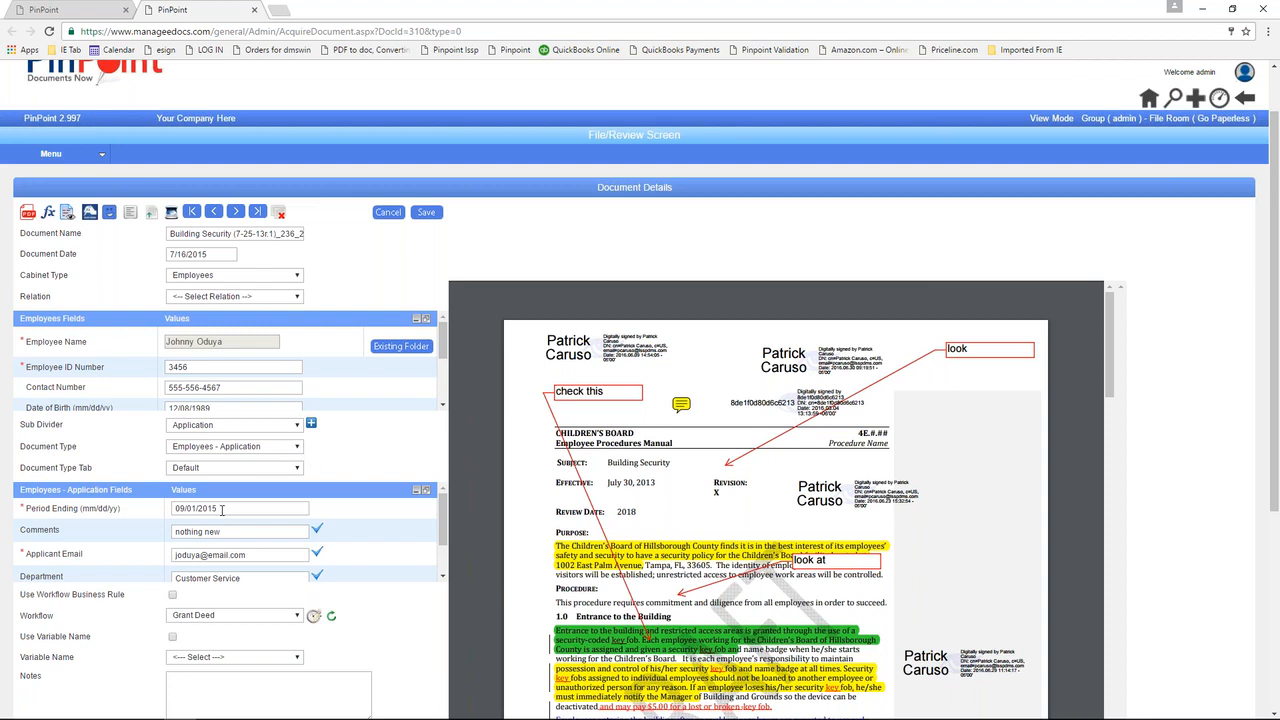
left_click(222, 511)
left_click(374, 528)
left_click(254, 10)
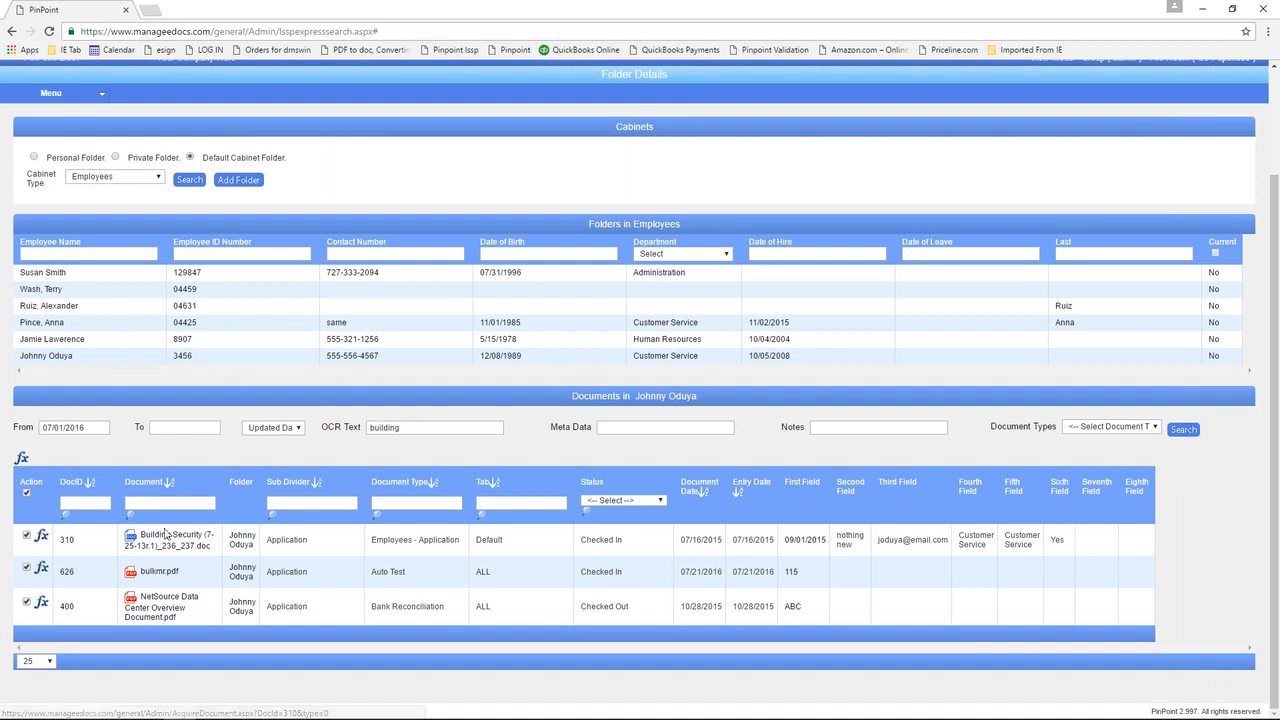
View all the found documents side by side and go through the pages of the Building Security document.
left_click(22, 462)
scroll(40, 523, "down", 2)
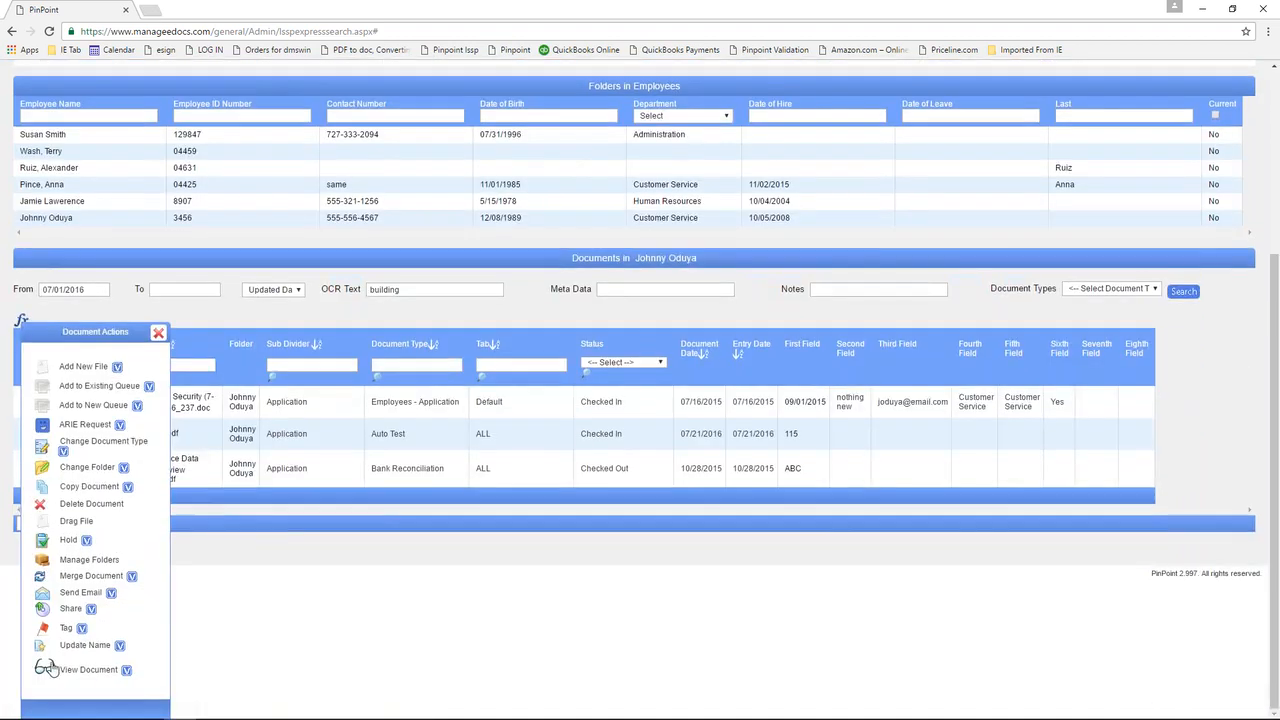
left_click(46, 672)
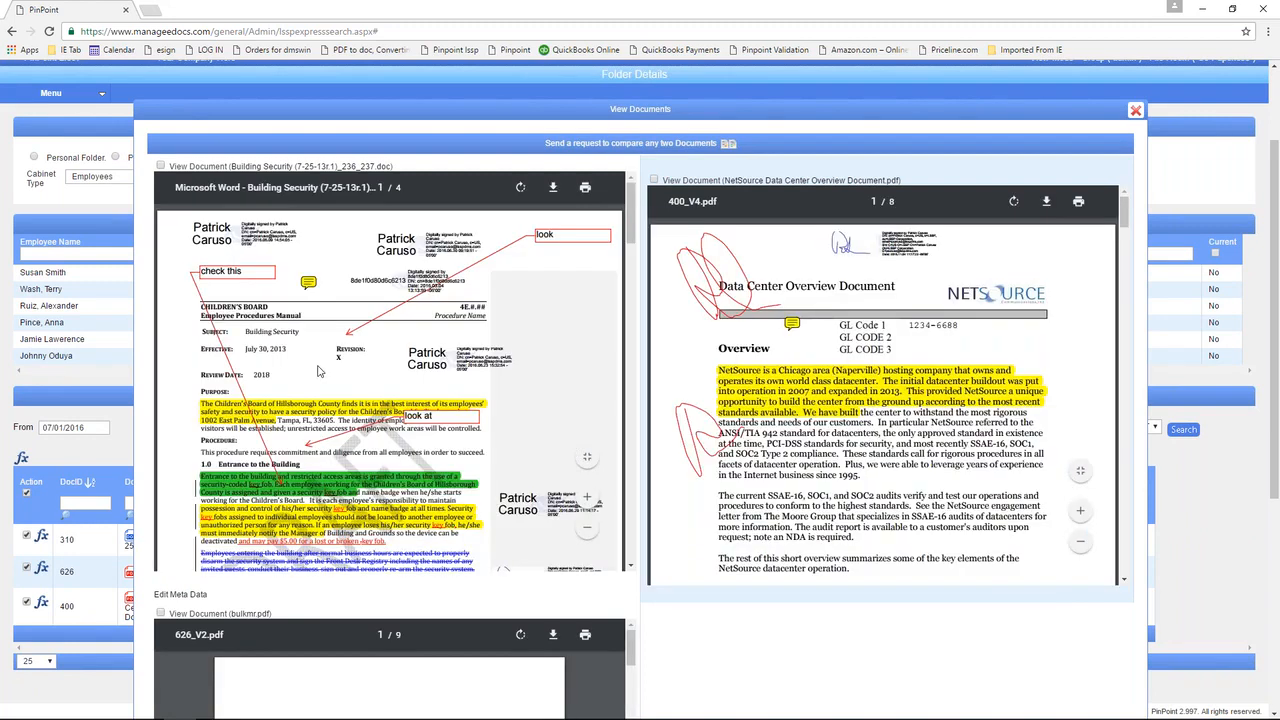
scroll(318, 371, "down", 8)
scroll(390, 390, "down", 10)
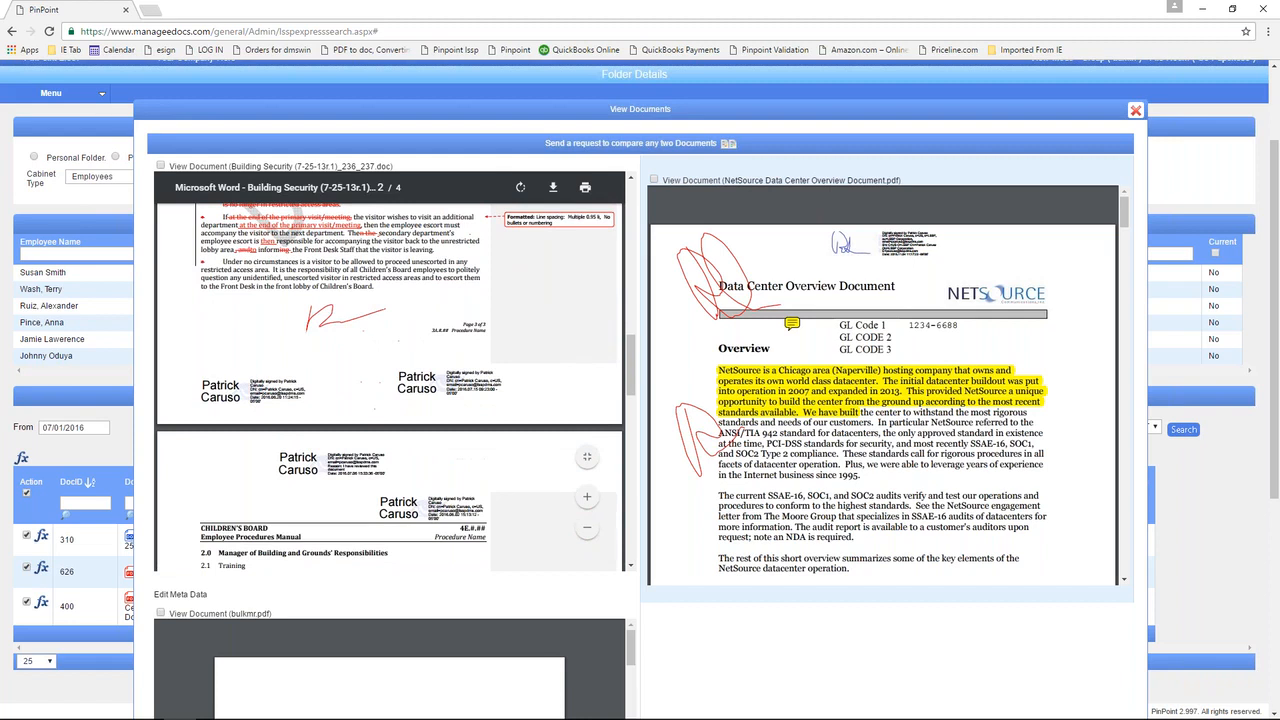
Open the Building Security document's metadata for editing and look over its Employees - Application fields.
left_click(178, 596)
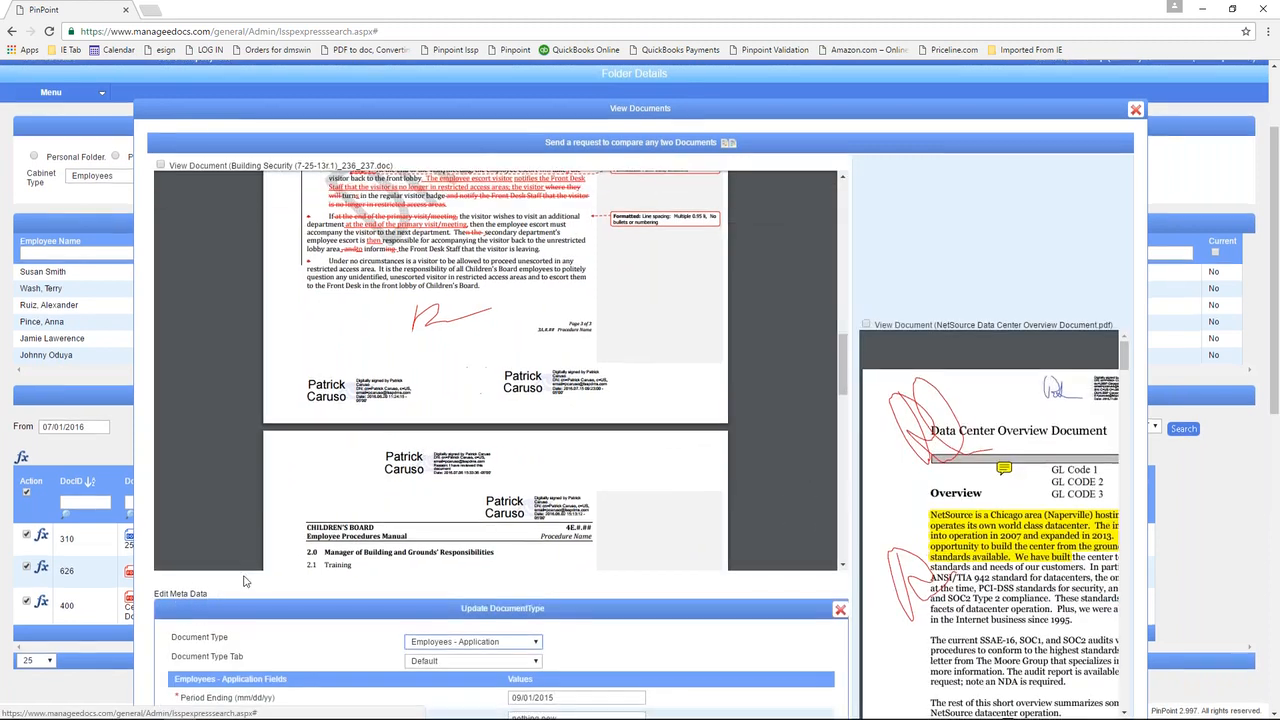
scroll(487, 551, "down", 1)
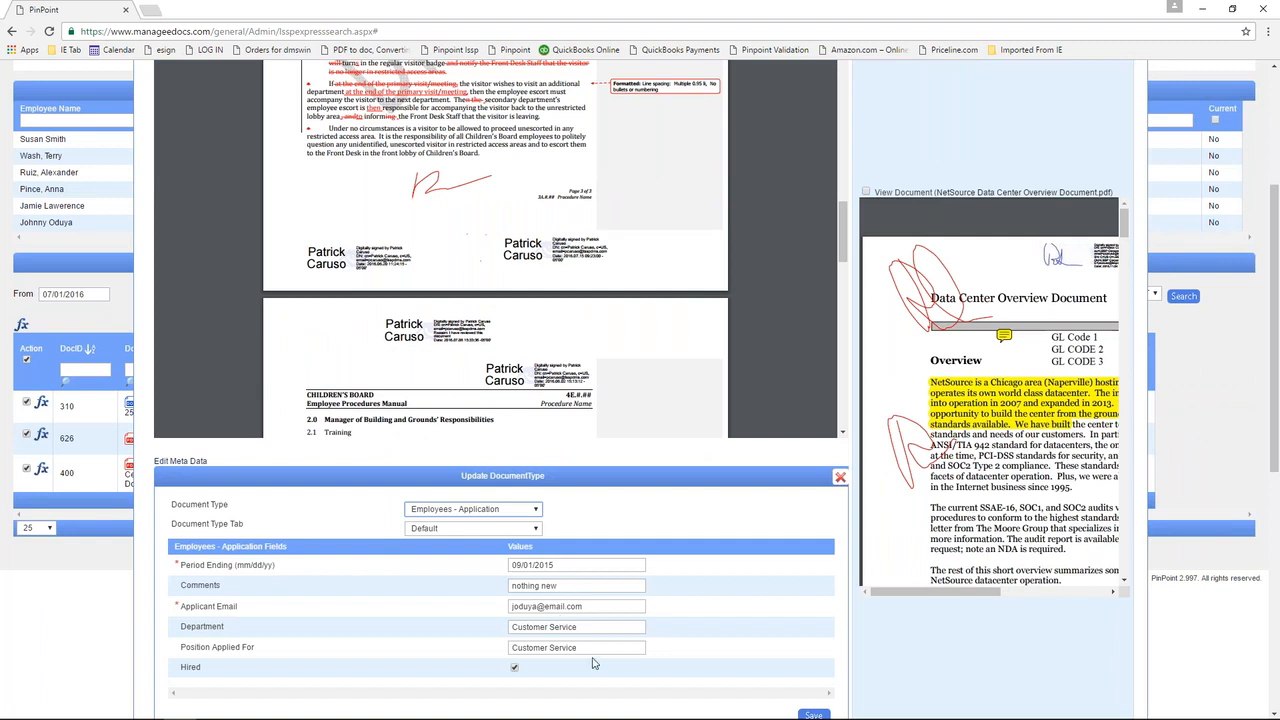
Close the metadata editing form and look over the documents shown side by side, including the document comparison option.
left_click(840, 478)
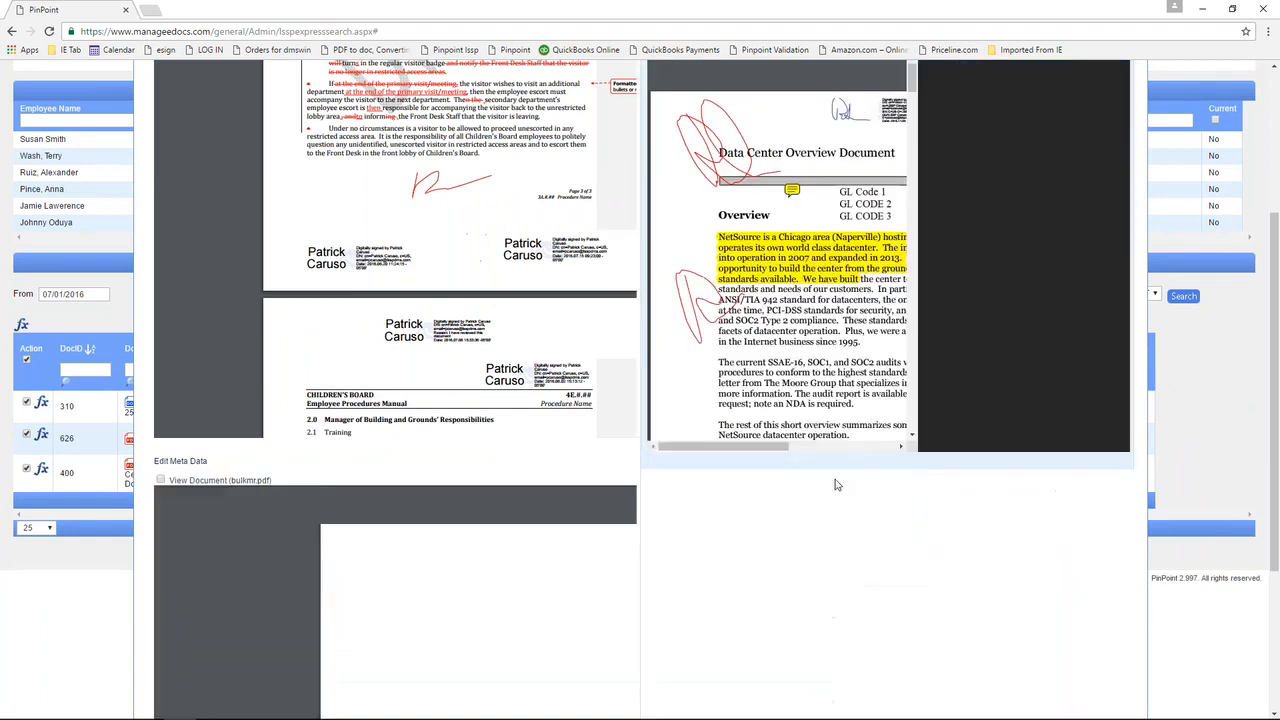
scroll(570, 512, "up", 3)
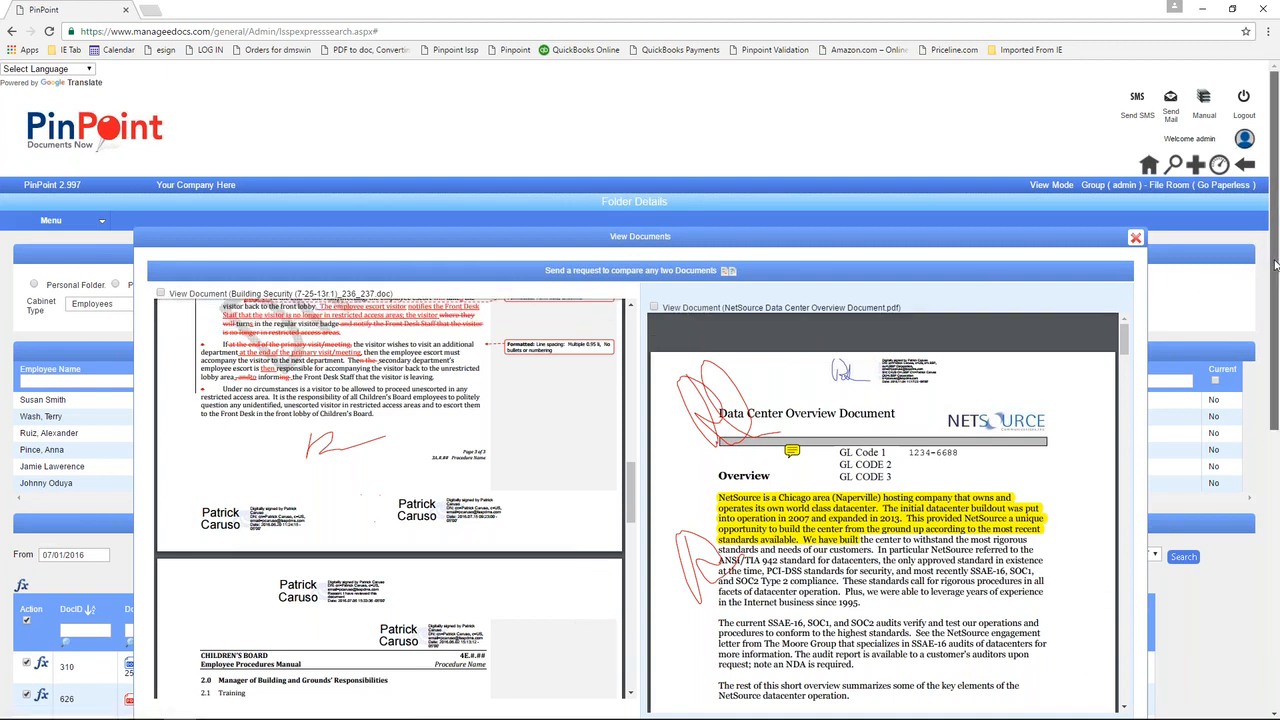
scroll(1275, 265, "down", 3)
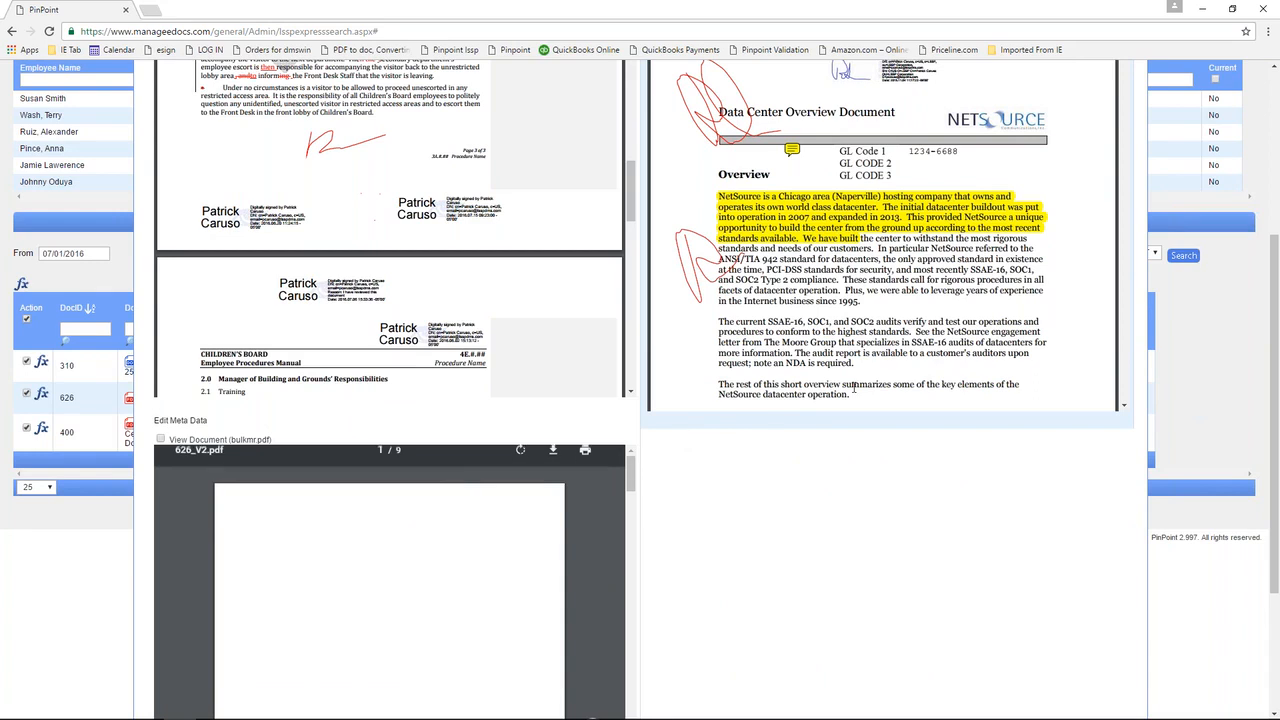
scroll(760, 320, "up", 2)
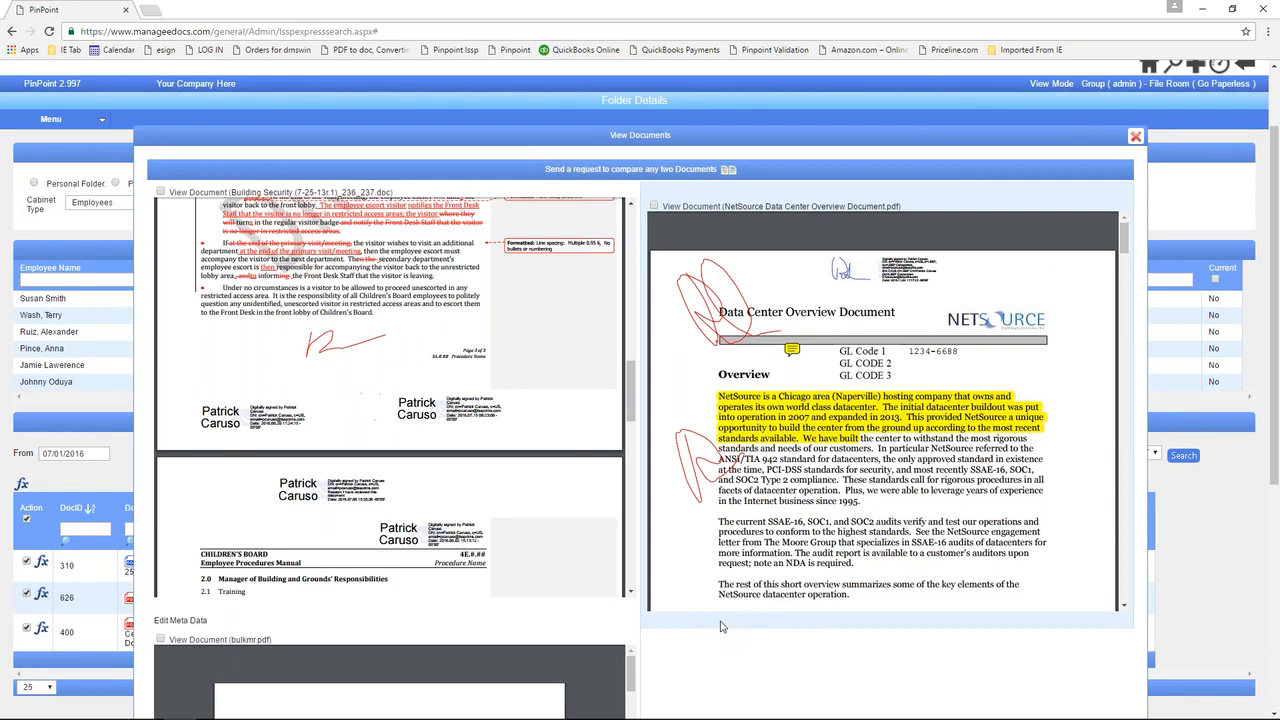
scroll(593, 492, "up", 1)
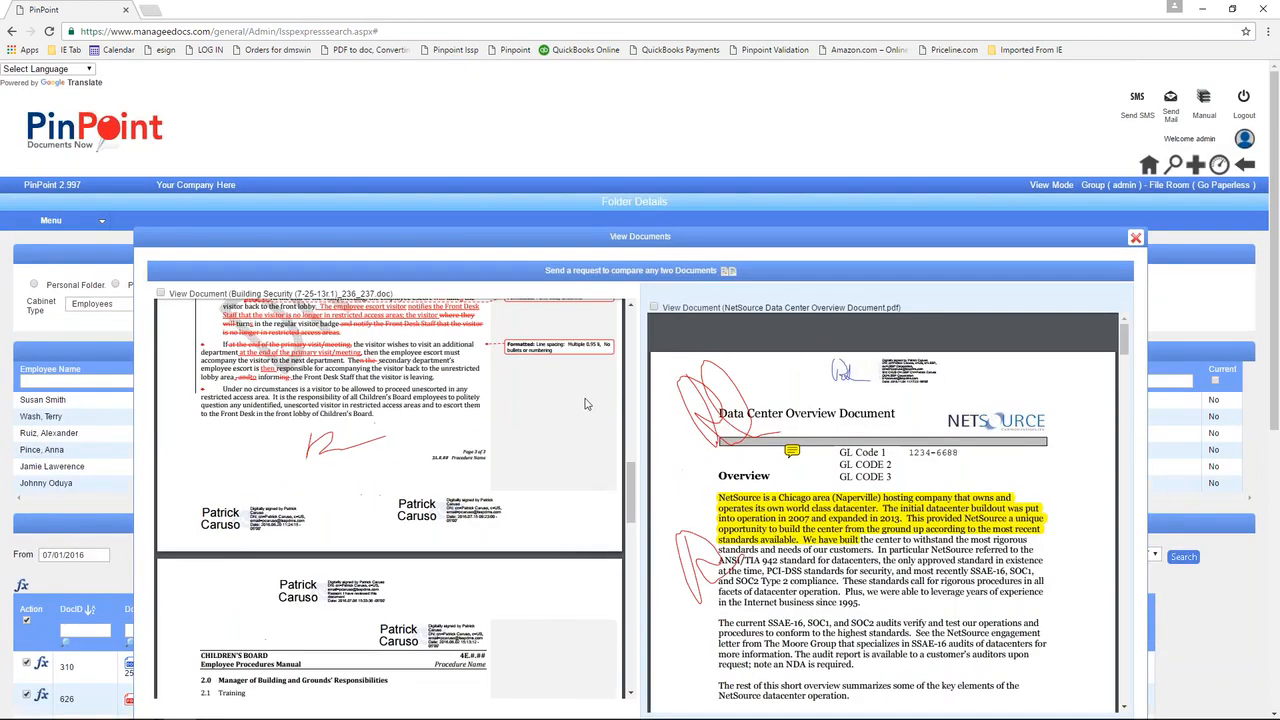
scroll(452, 500, "up", 1)
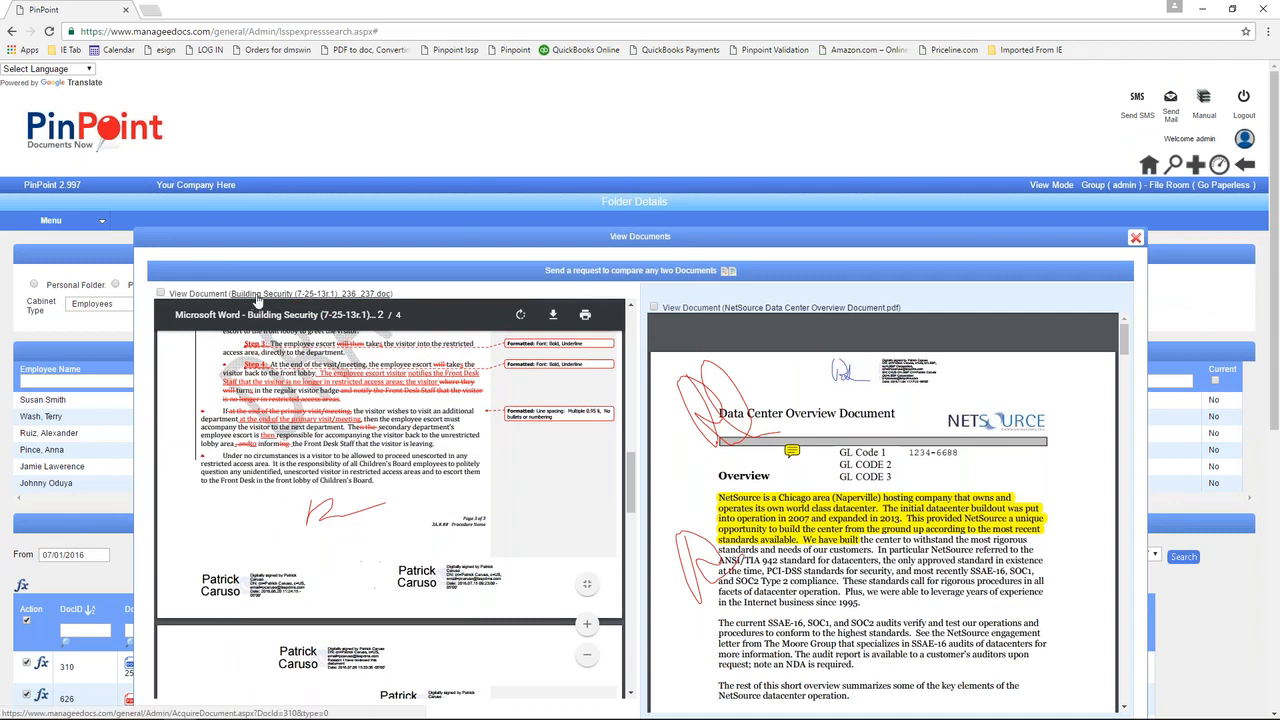
Open the Building Security document on its own review screen, and close the side-by-side view to return to the document list.
left_click(267, 296)
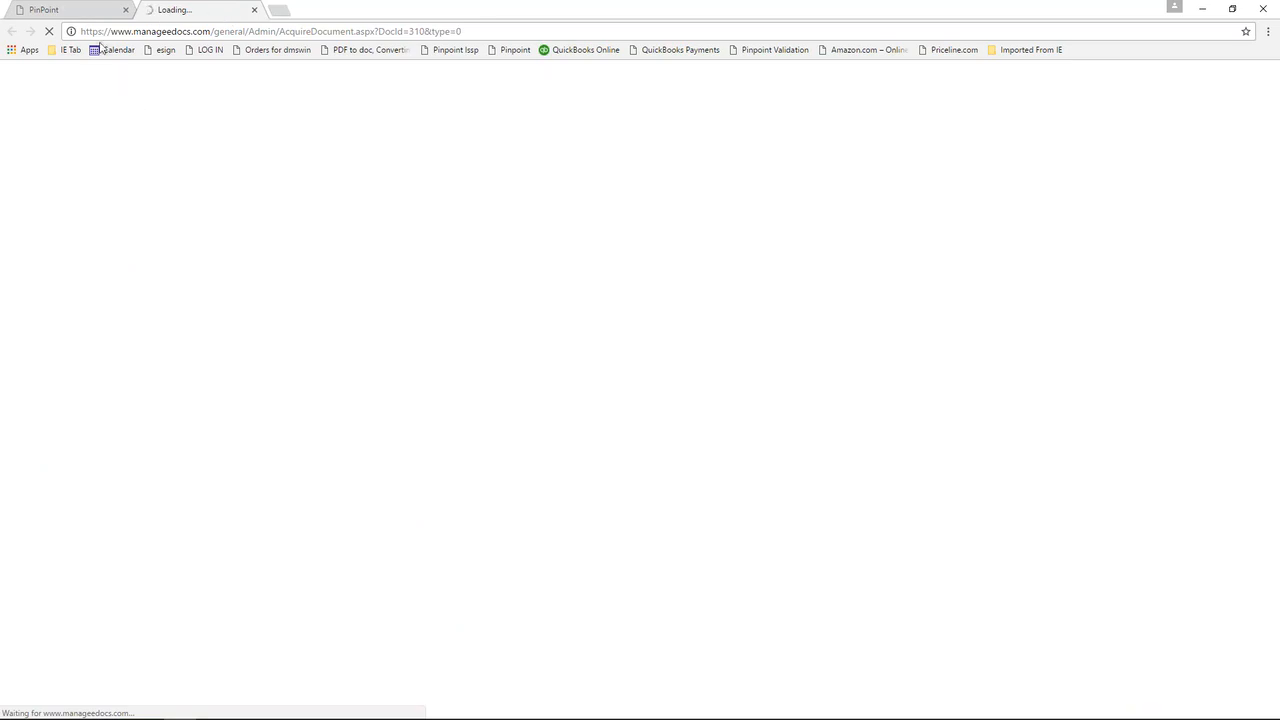
left_click(56, 11)
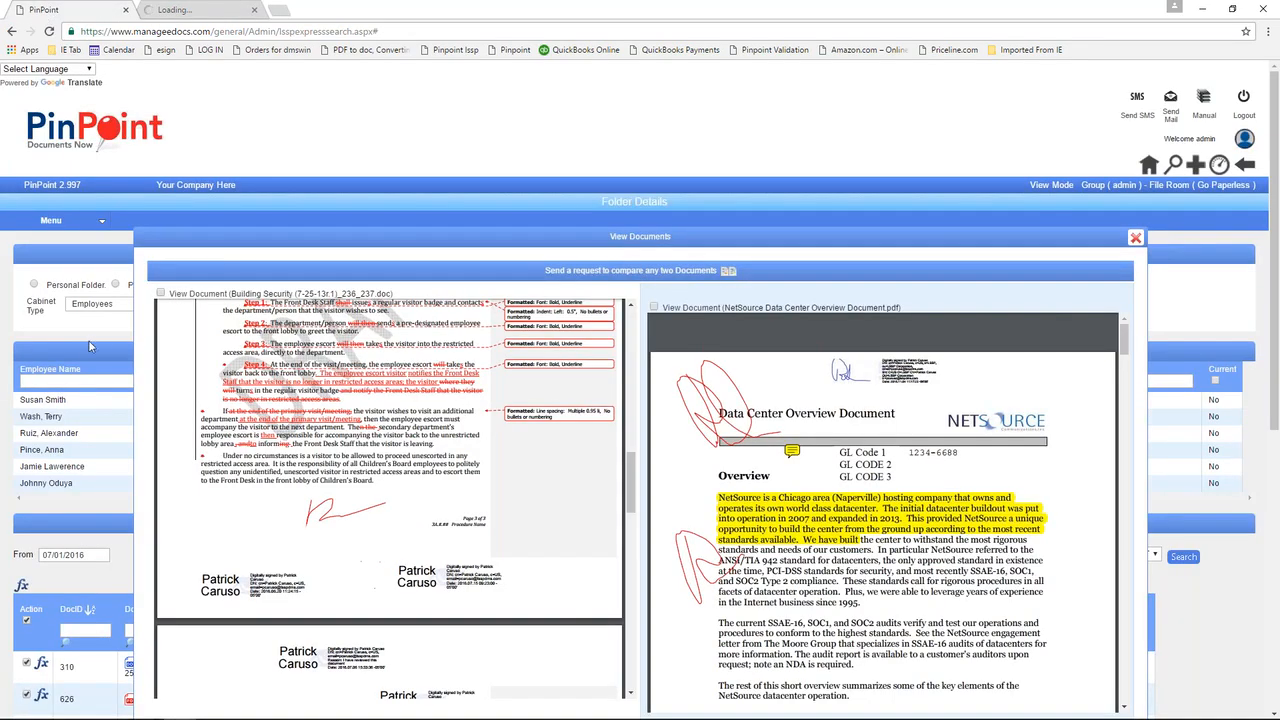
left_click(1135, 241)
scroll(366, 448, "down", 1)
scroll(366, 448, "up", 1)
scroll(260, 430, "down", 2)
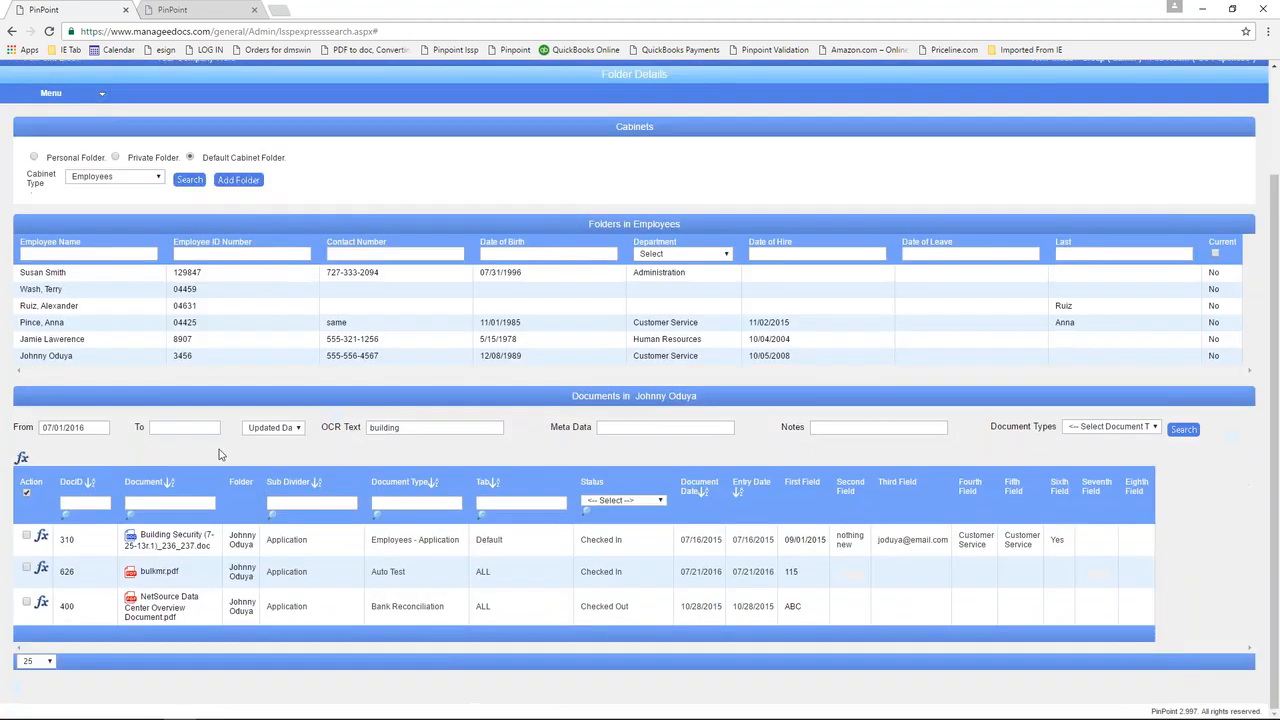
Use the document list's actions to open the found documents for review, keeping the Building Security review screen in view.
left_click(21, 459)
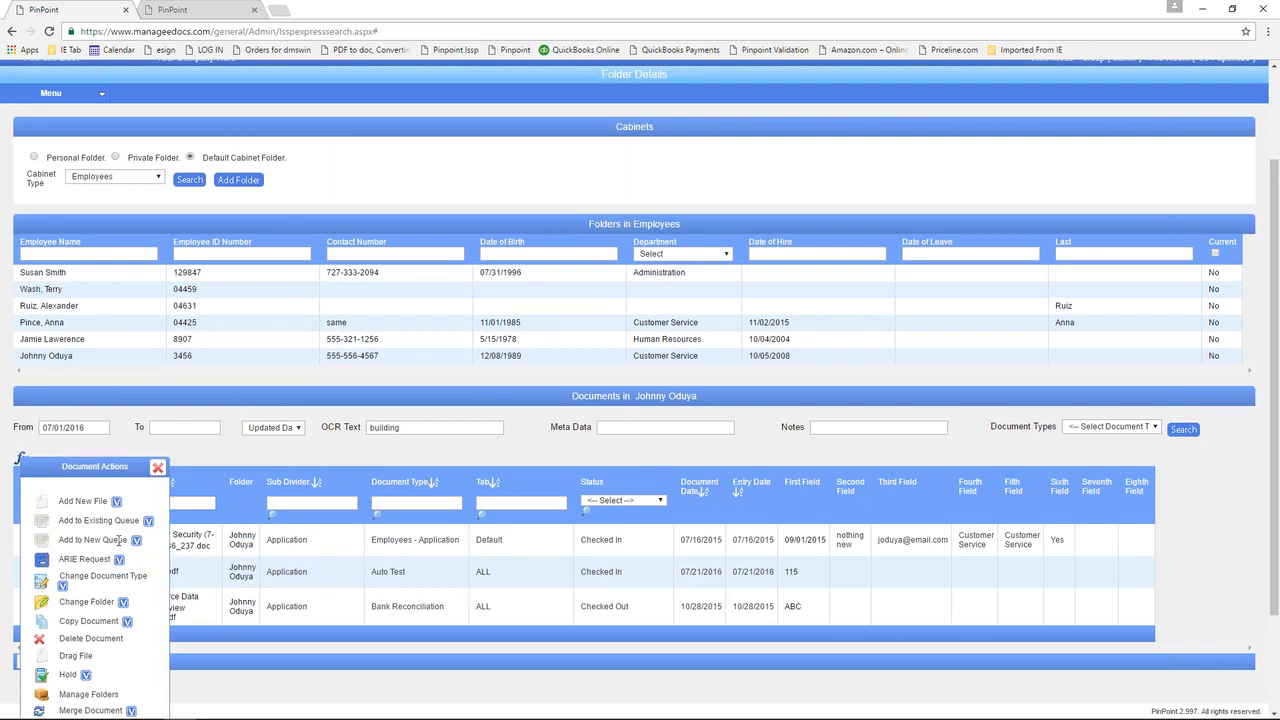
left_click(44, 560)
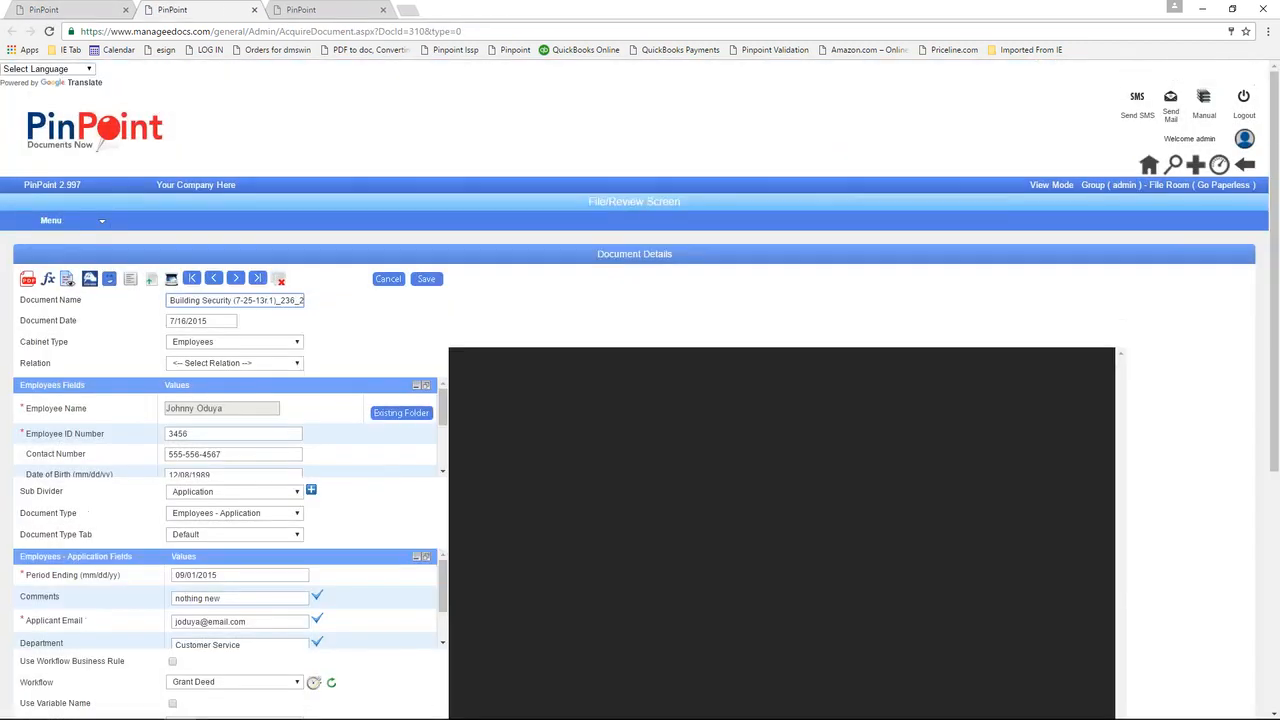
left_click(383, 11)
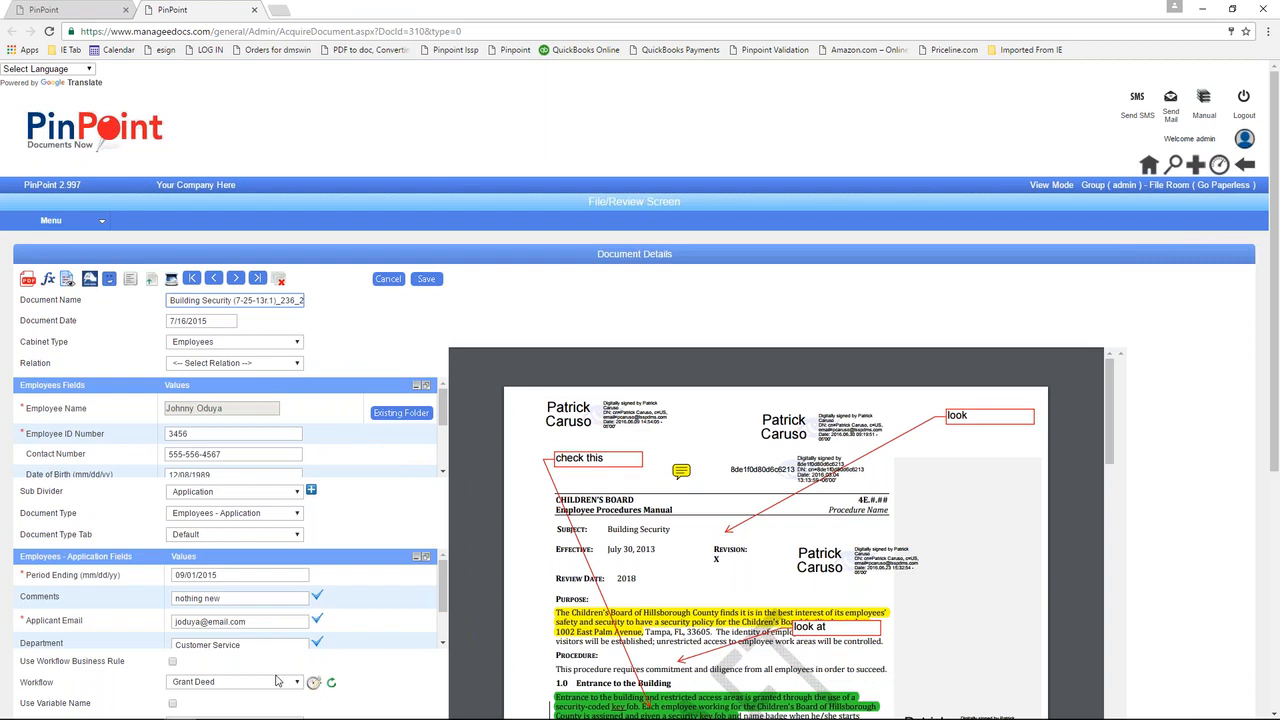
Save the Building Security document's details, go on to the next document from the blank one, and close the earlier review screen.
left_click(425, 280)
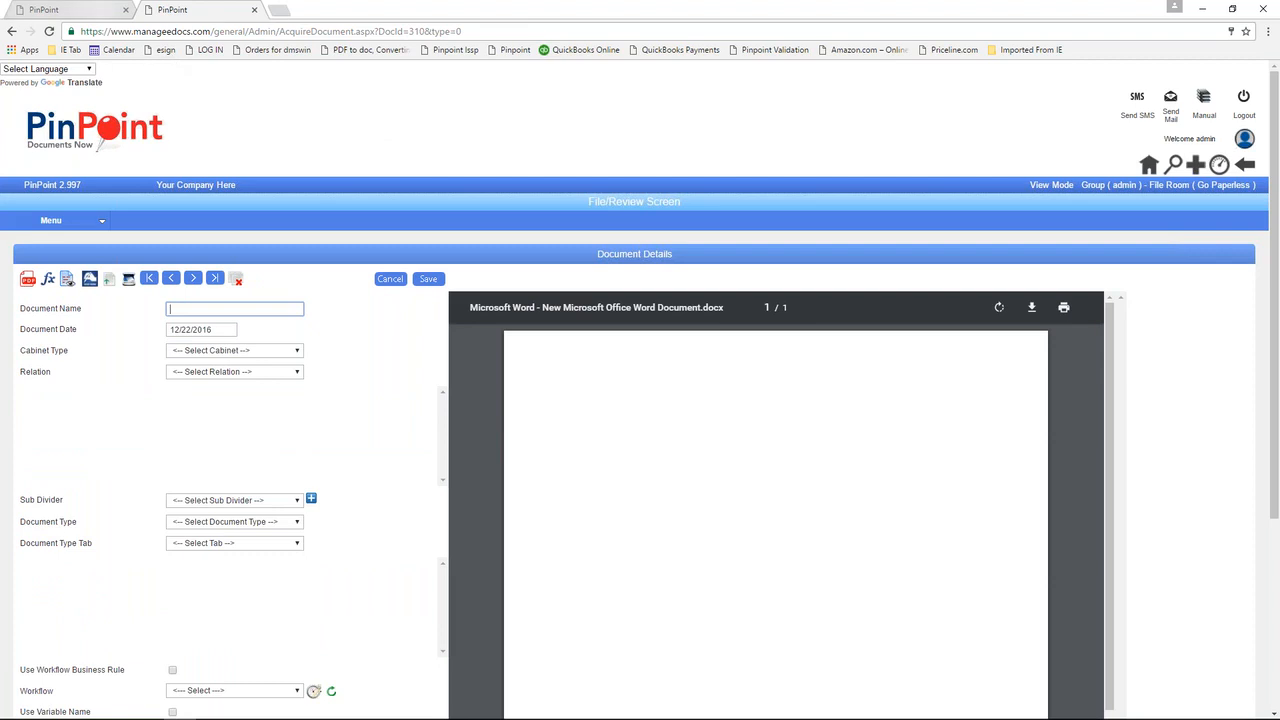
left_click(193, 279)
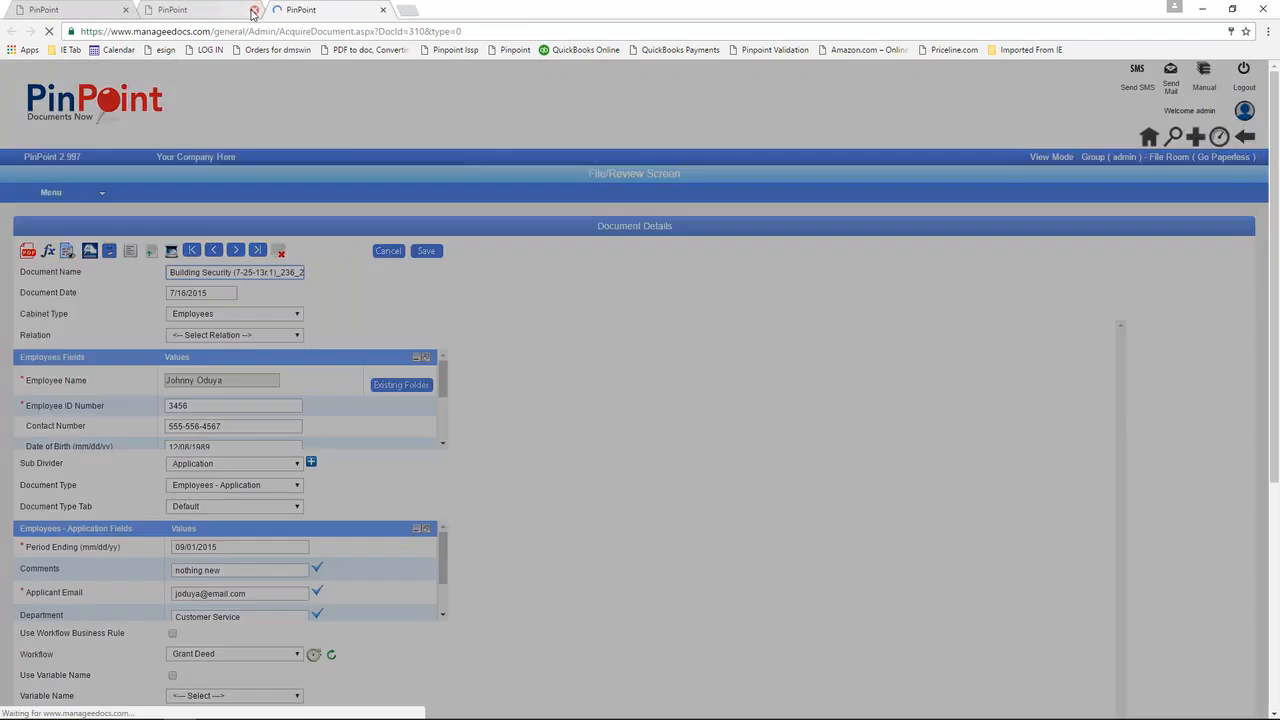
left_click(254, 9)
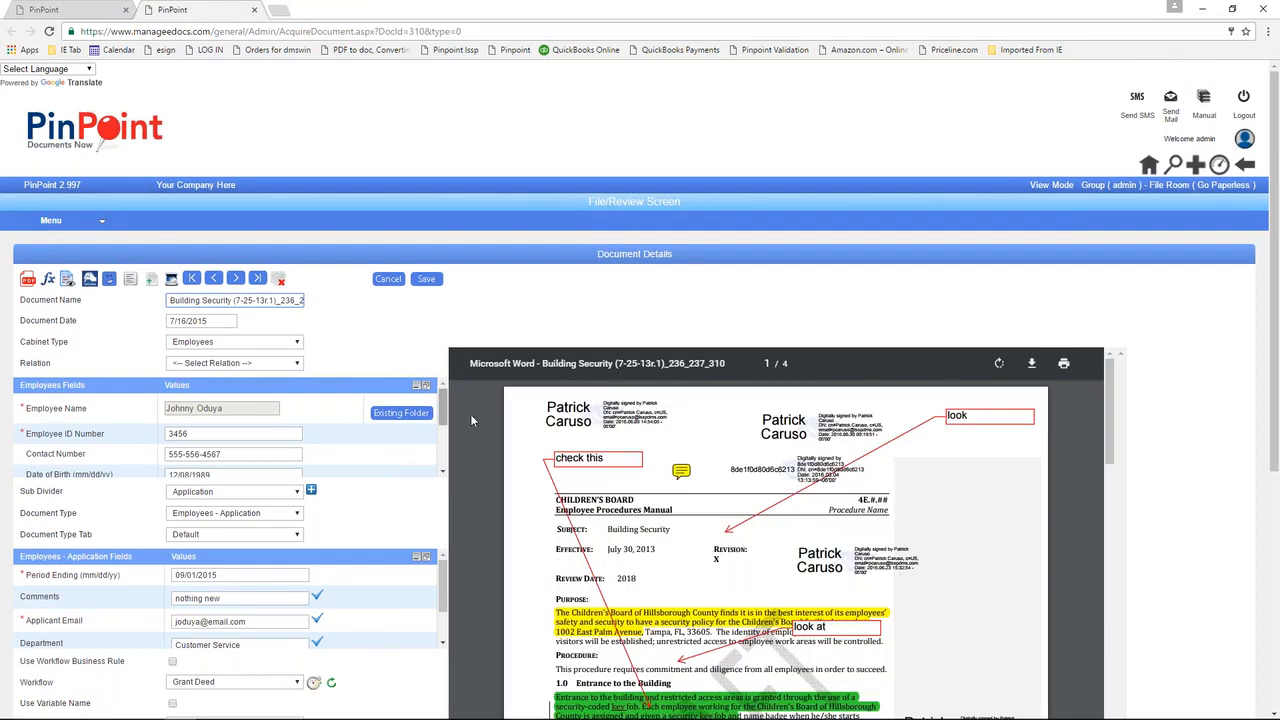
Go on to the next document, bulkmr.pdf, look through its pages, and close the review screens to return to the document list.
left_click(234, 280)
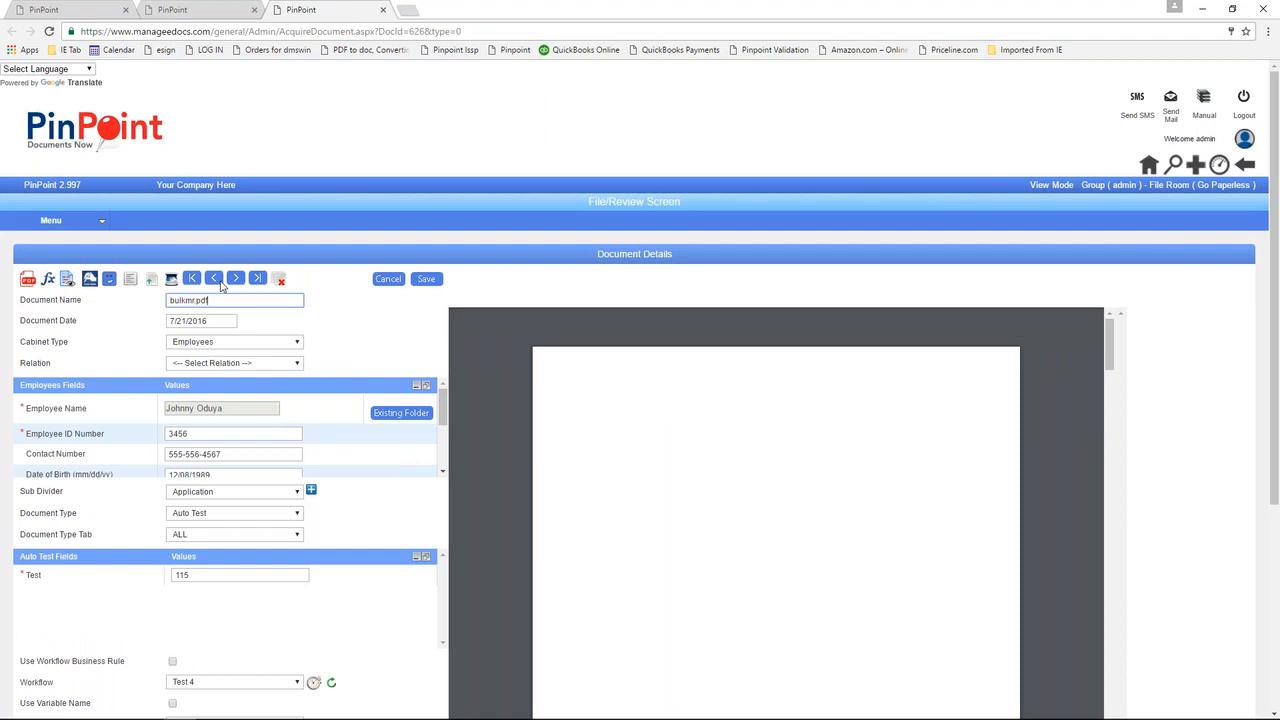
scroll(681, 464, "down", 5)
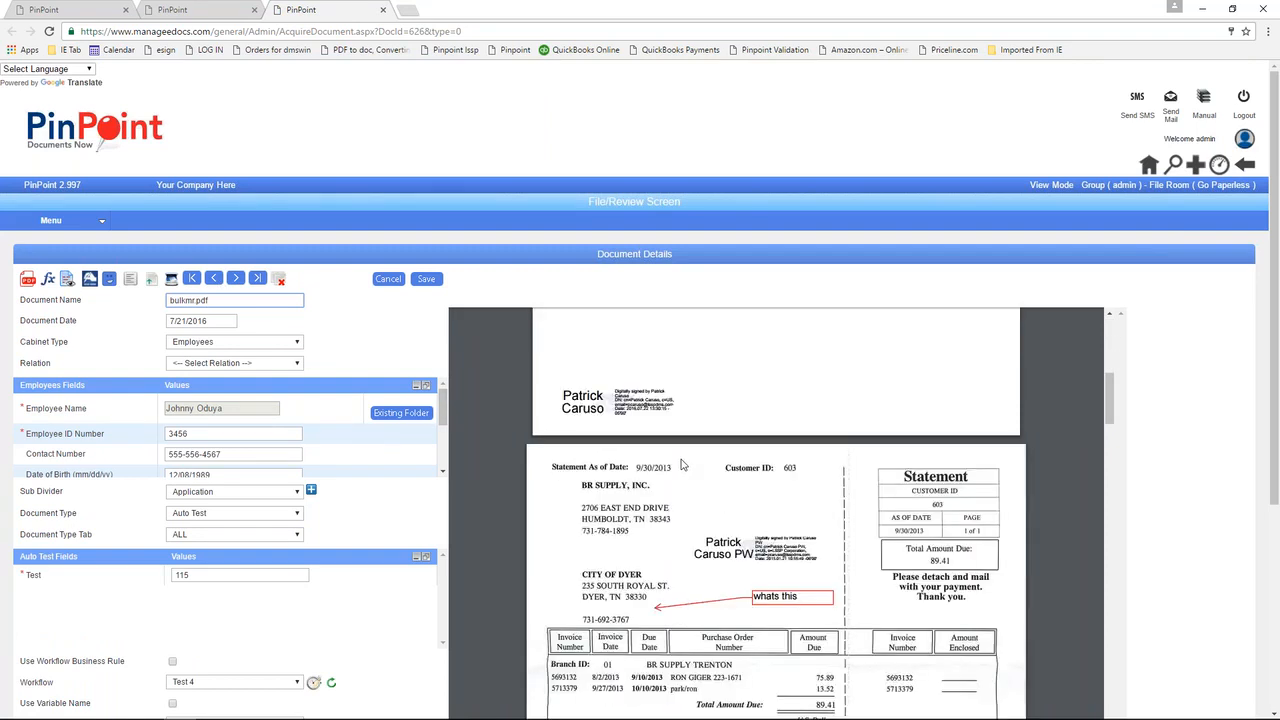
scroll(681, 464, "down", 3)
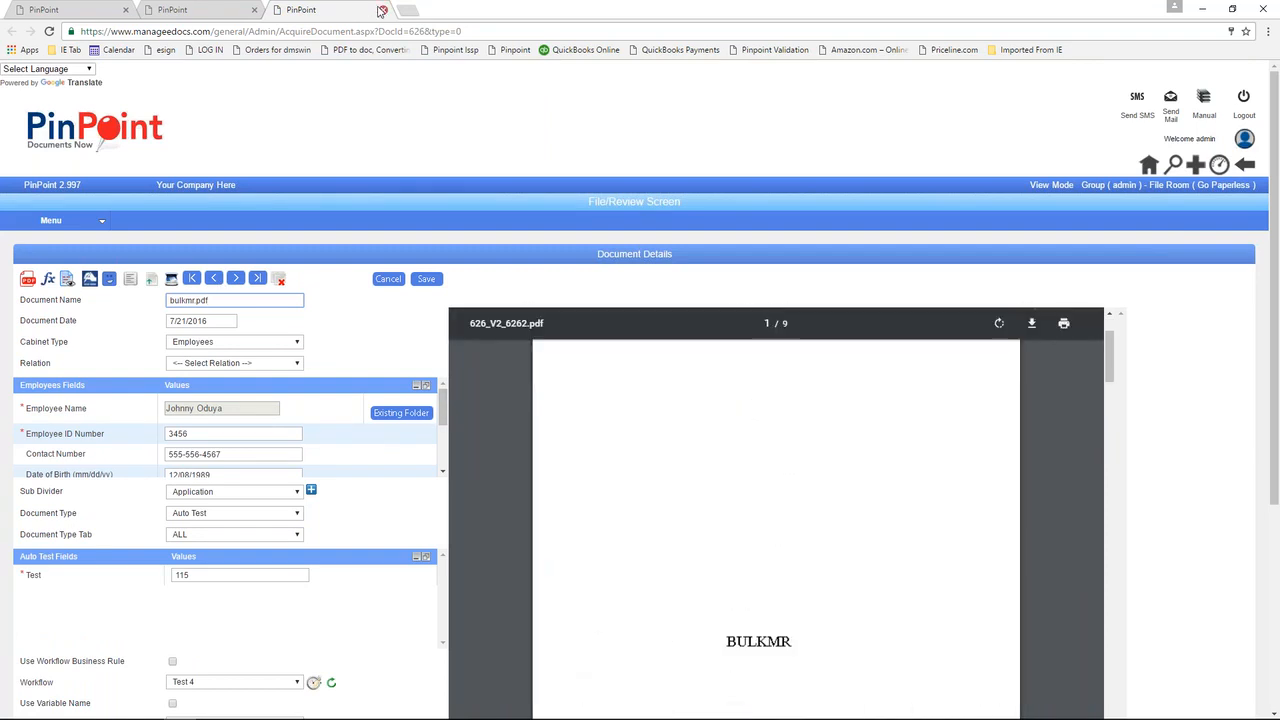
left_click(382, 10)
left_click(255, 10)
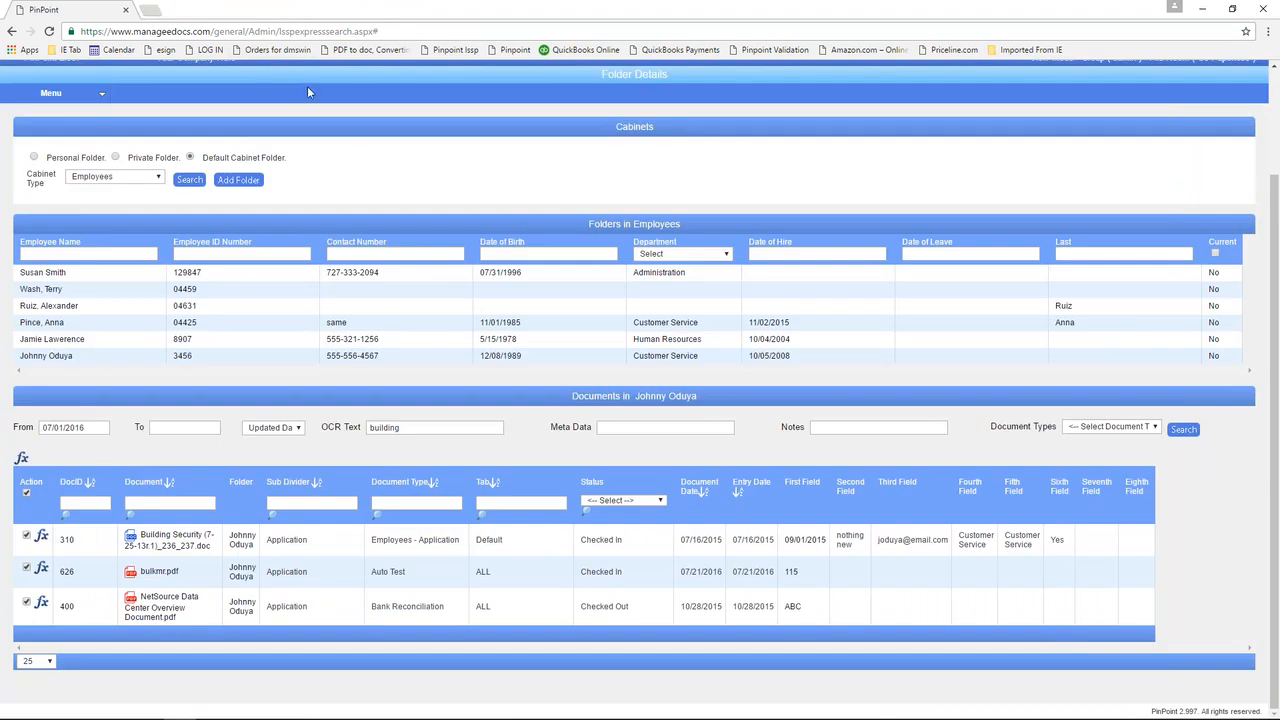
Look over the Locating options and open Content Search from the PinPoint Express home page.
scroll(1150, 165, "up", 3)
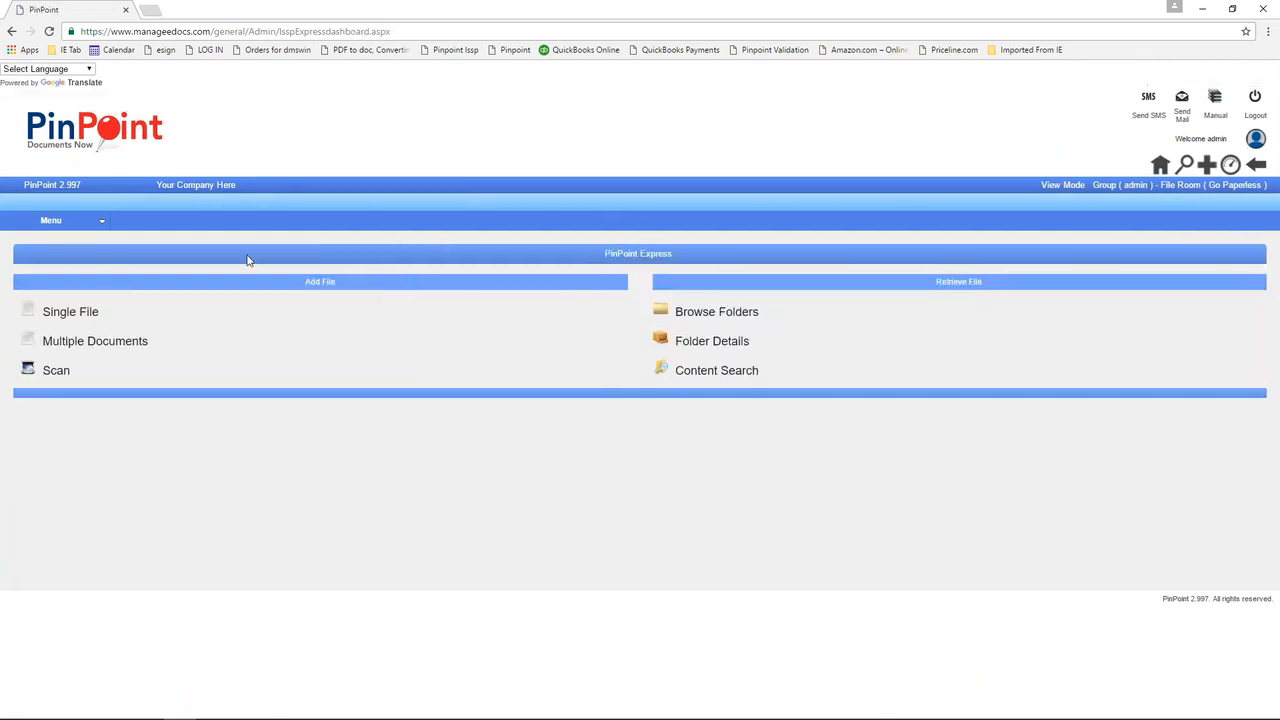
mouse_move(64, 230)
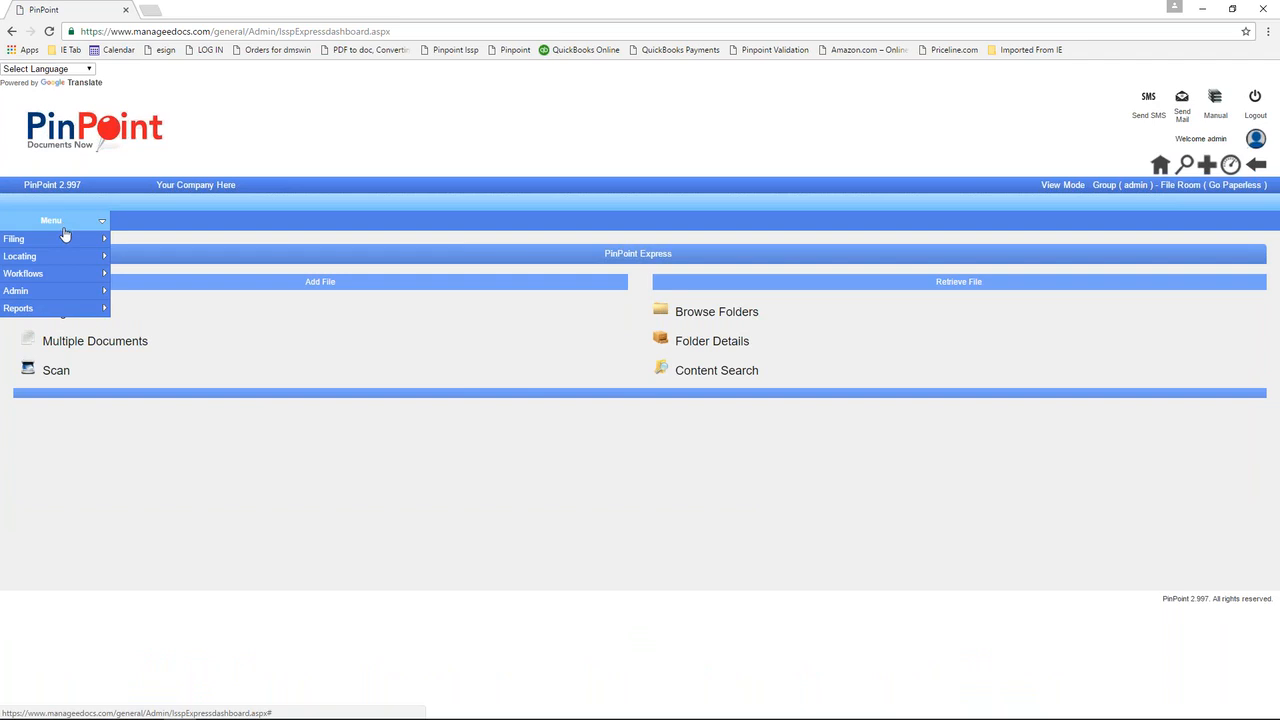
mouse_move(64, 259)
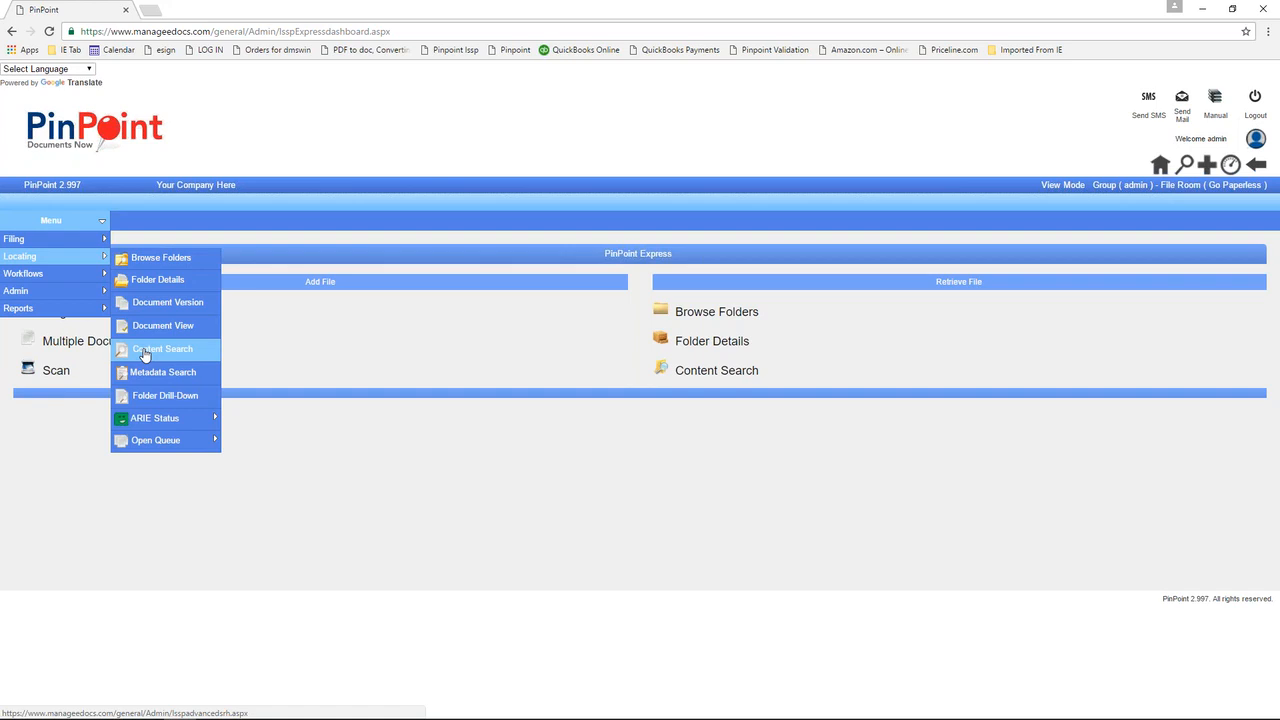
left_click(690, 372)
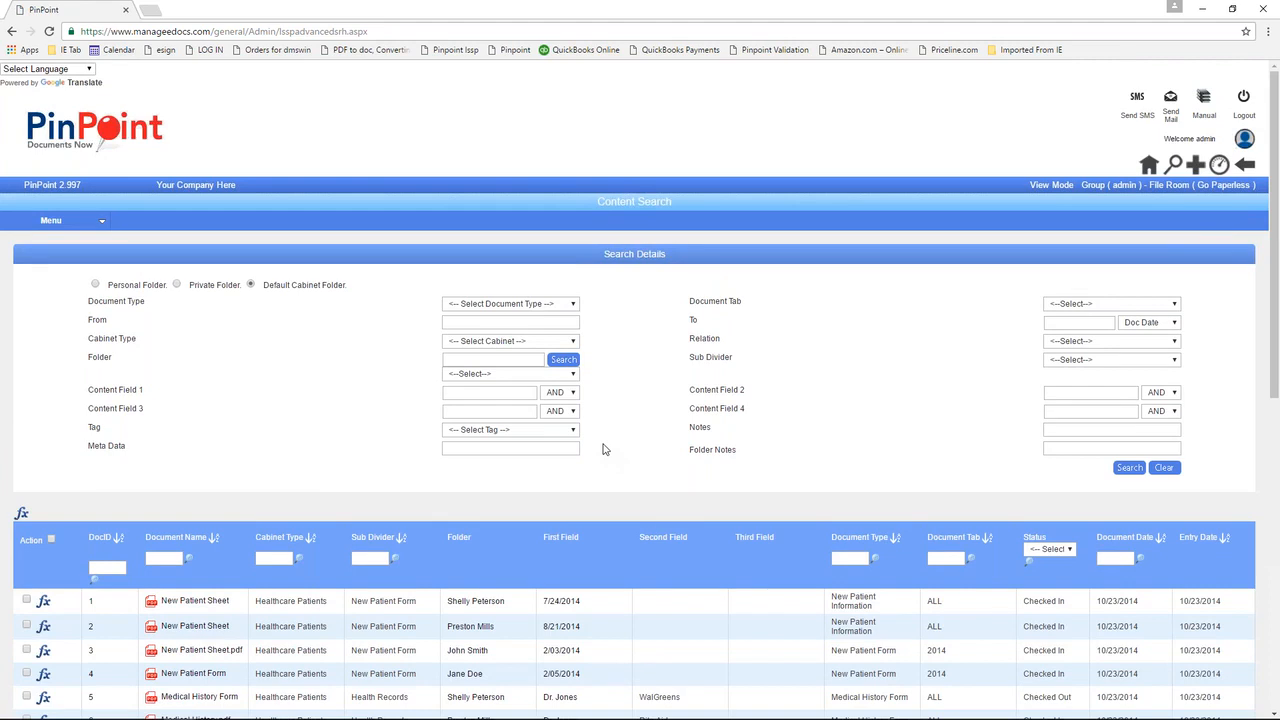
Run a content search for documents containing both "building" in Content Field 1 and "pinpoint" in Content Field 2.
left_click(458, 392)
left_click(1057, 392)
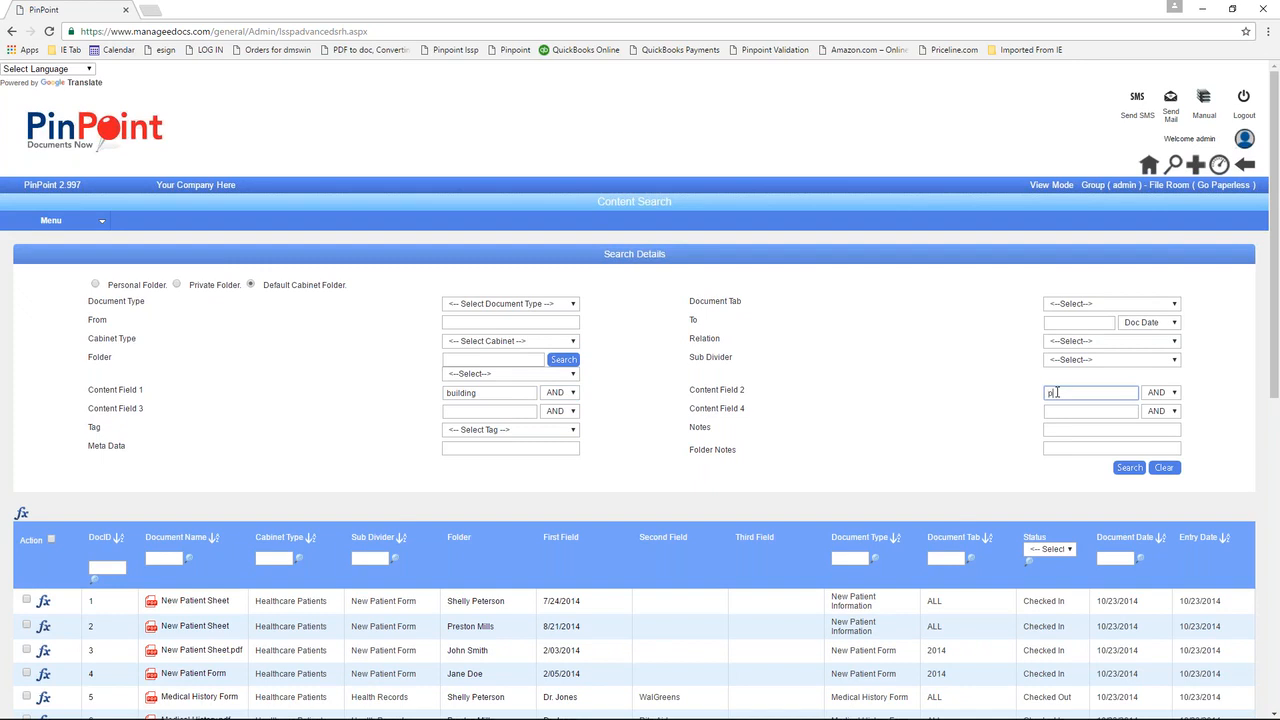
type("pinpoint")
left_click_drag(87, 393, 144, 412)
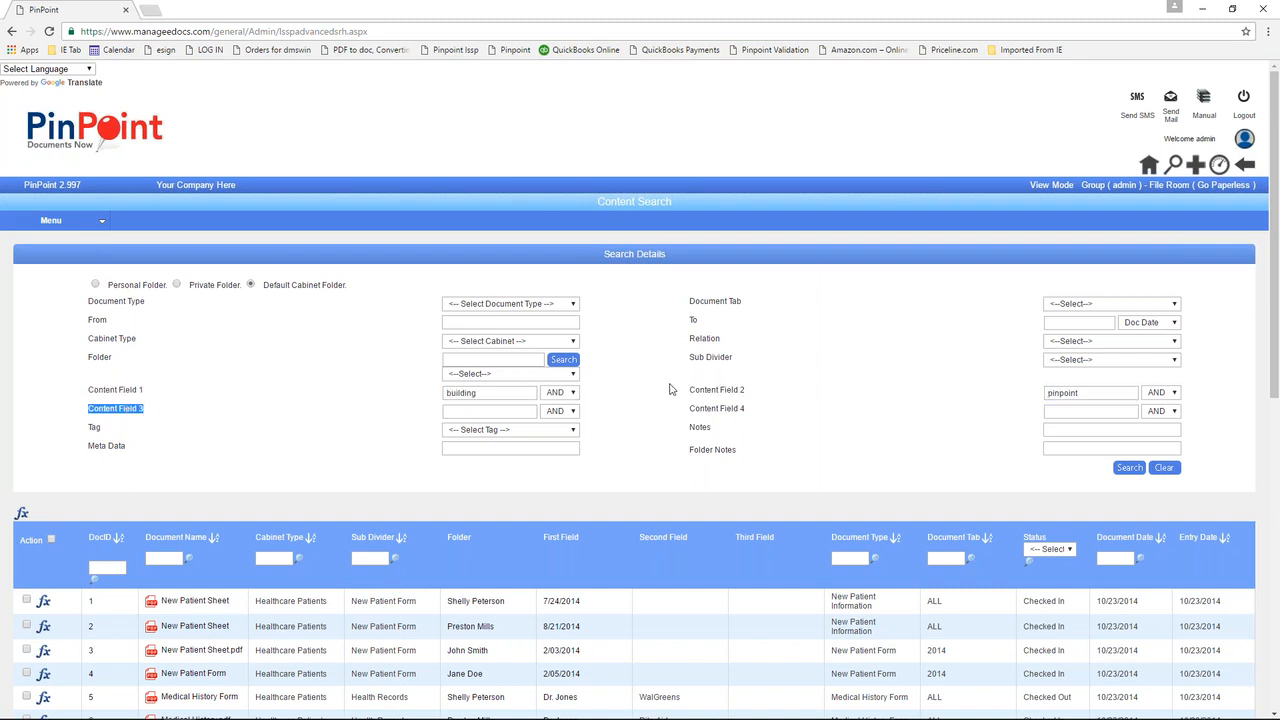
left_click_drag(688, 390, 745, 391)
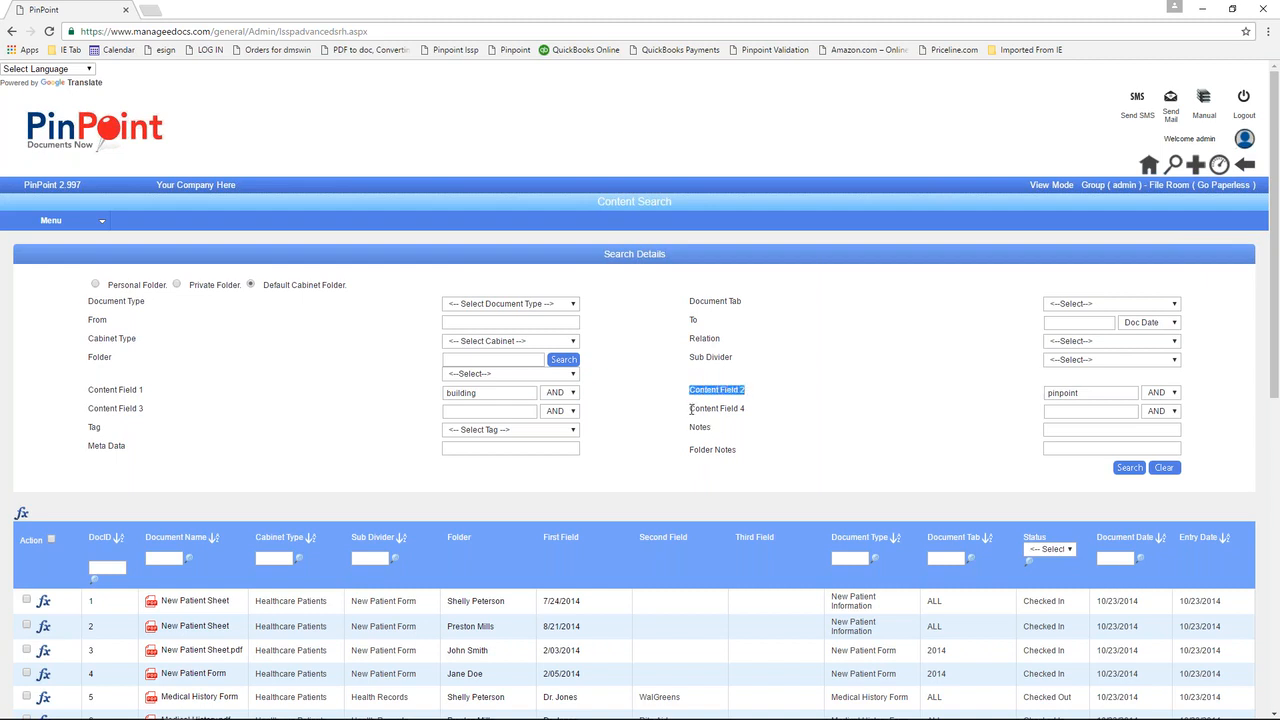
left_click(619, 403)
left_click(1128, 469)
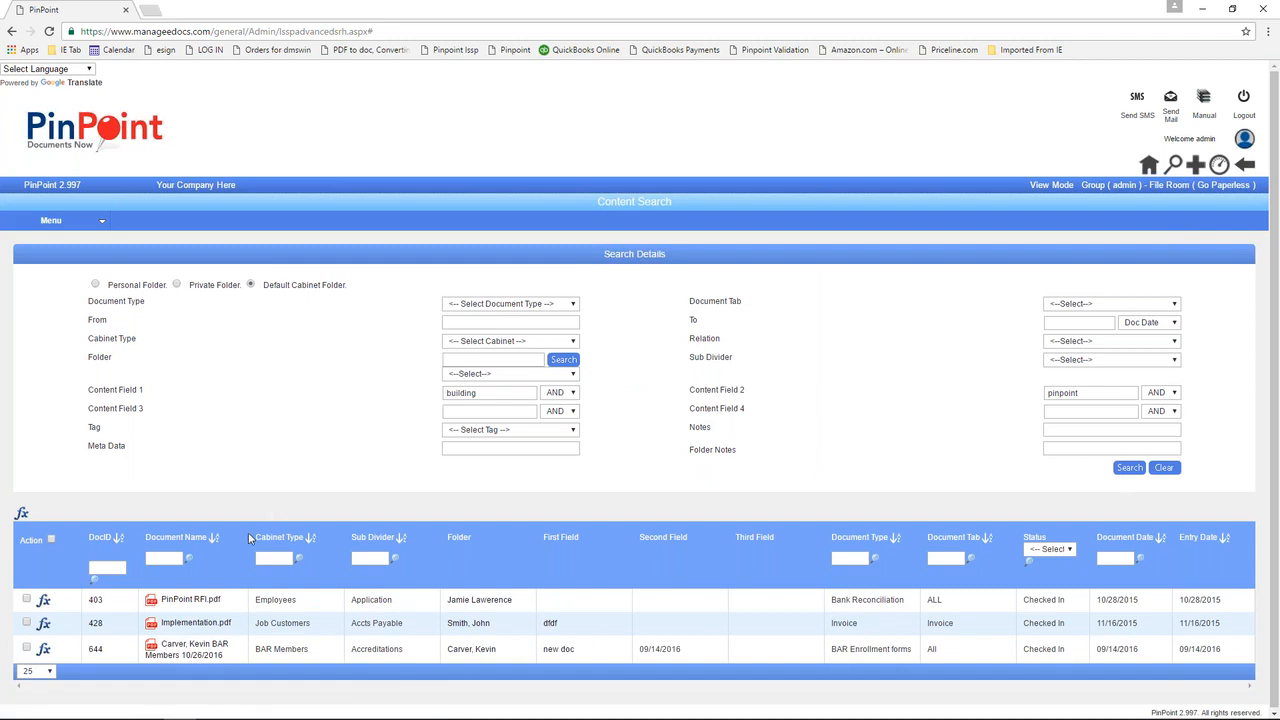
Change Content Field 1's operator to OR, repeat the search for "building" or "pinpoint", and look through the results.
mouse_move(270, 698)
left_click(570, 397)
left_click(559, 414)
left_click(1127, 468)
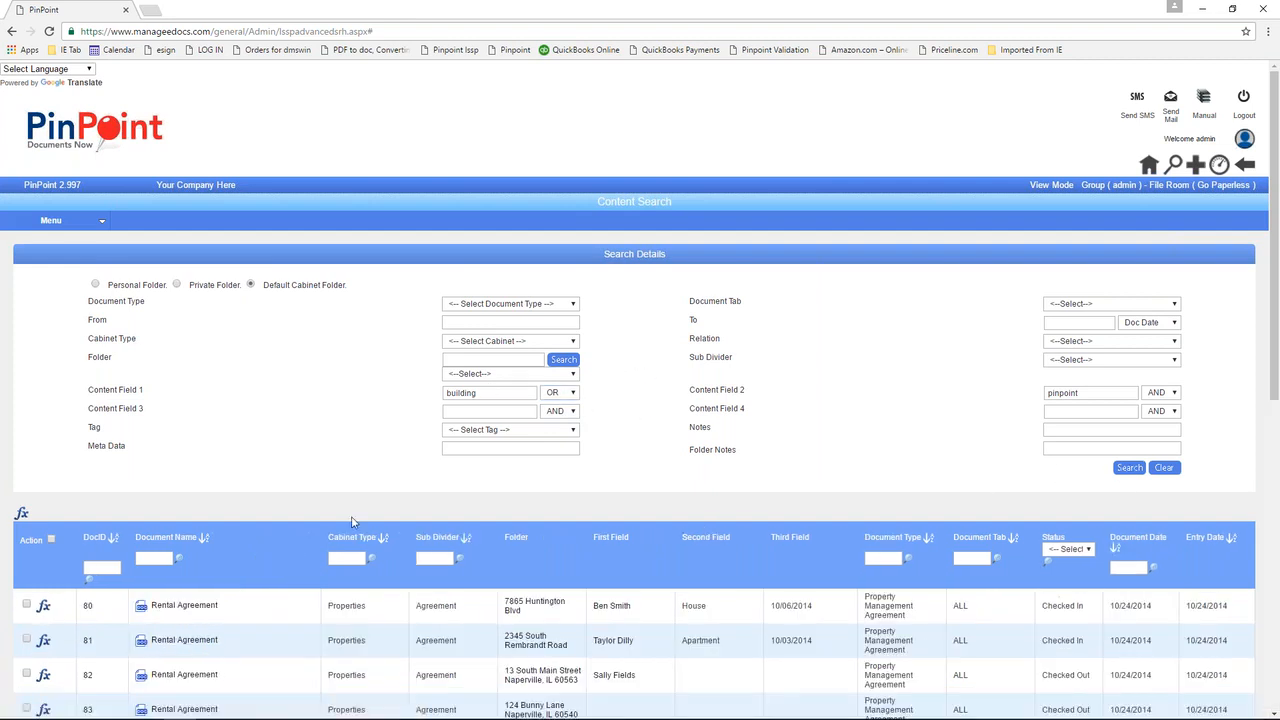
scroll(352, 521, "down", 6)
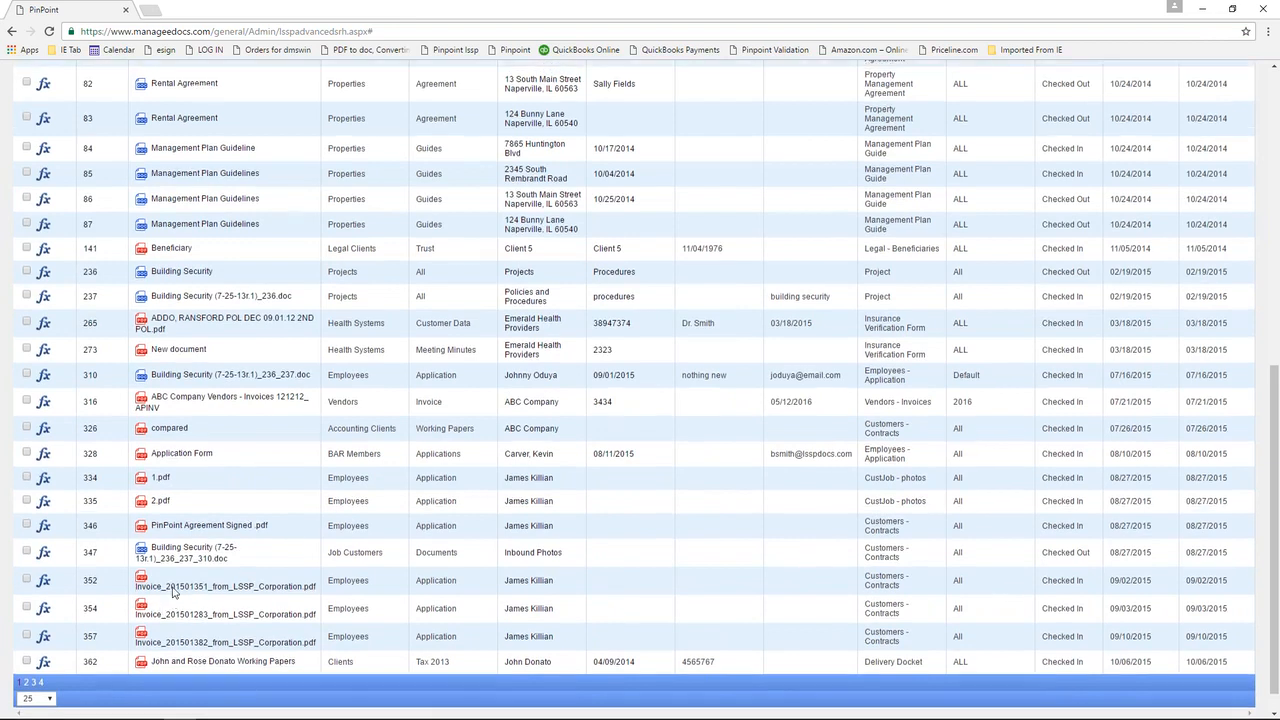
scroll(173, 592, "up", 3)
scroll(330, 548, "up", 2)
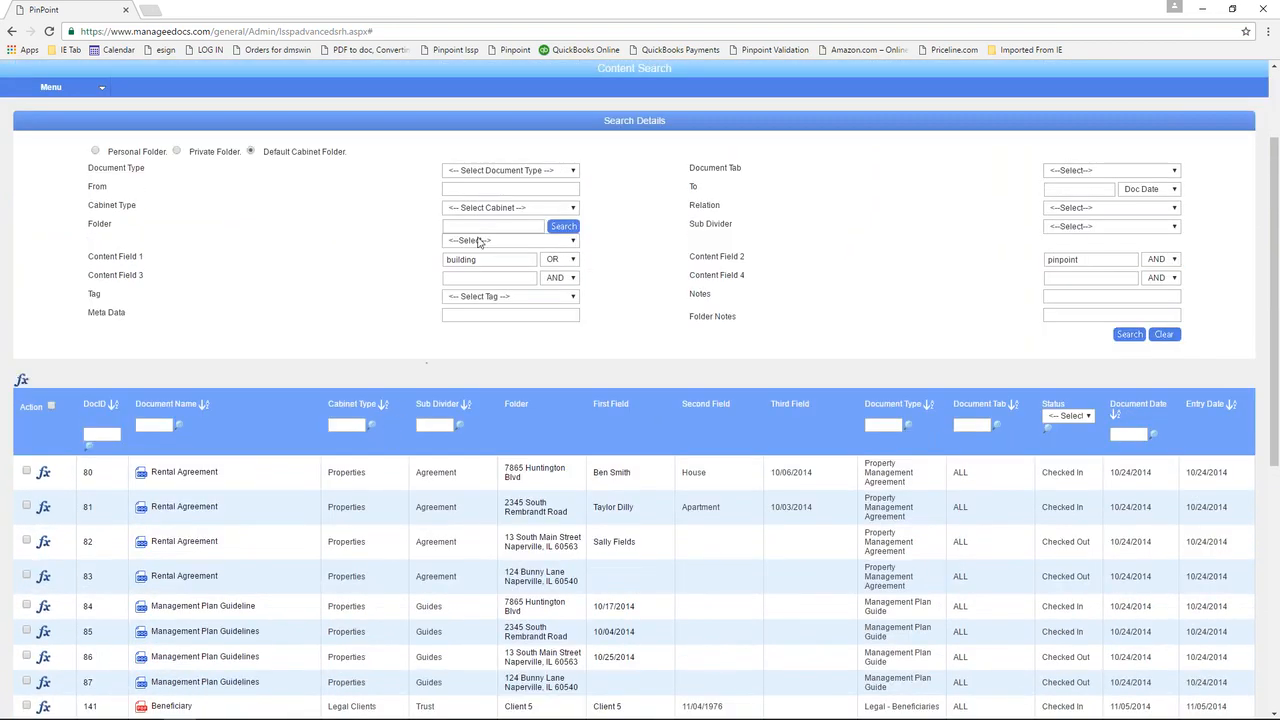
Check the choices of the document type and cabinet type filters without selecting any, and point out the Notes and Folder Notes fields.
left_click(474, 184)
left_click(606, 181)
left_click(572, 172)
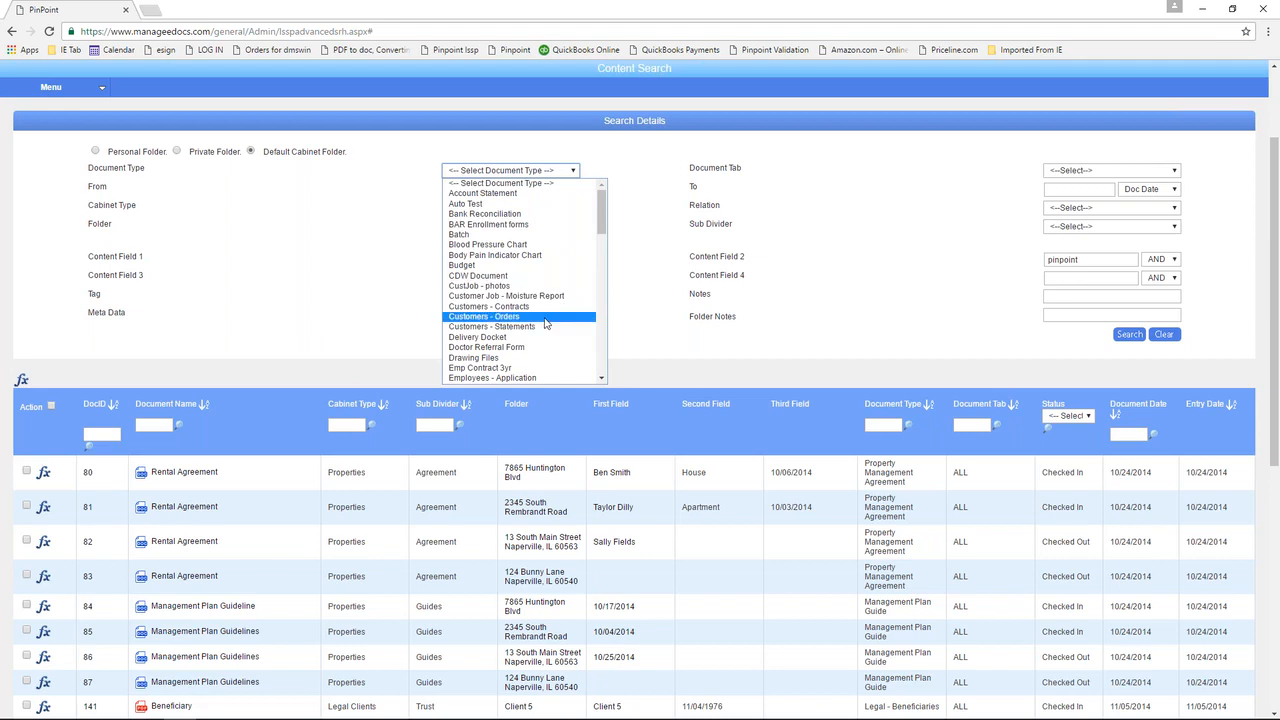
left_click(626, 222)
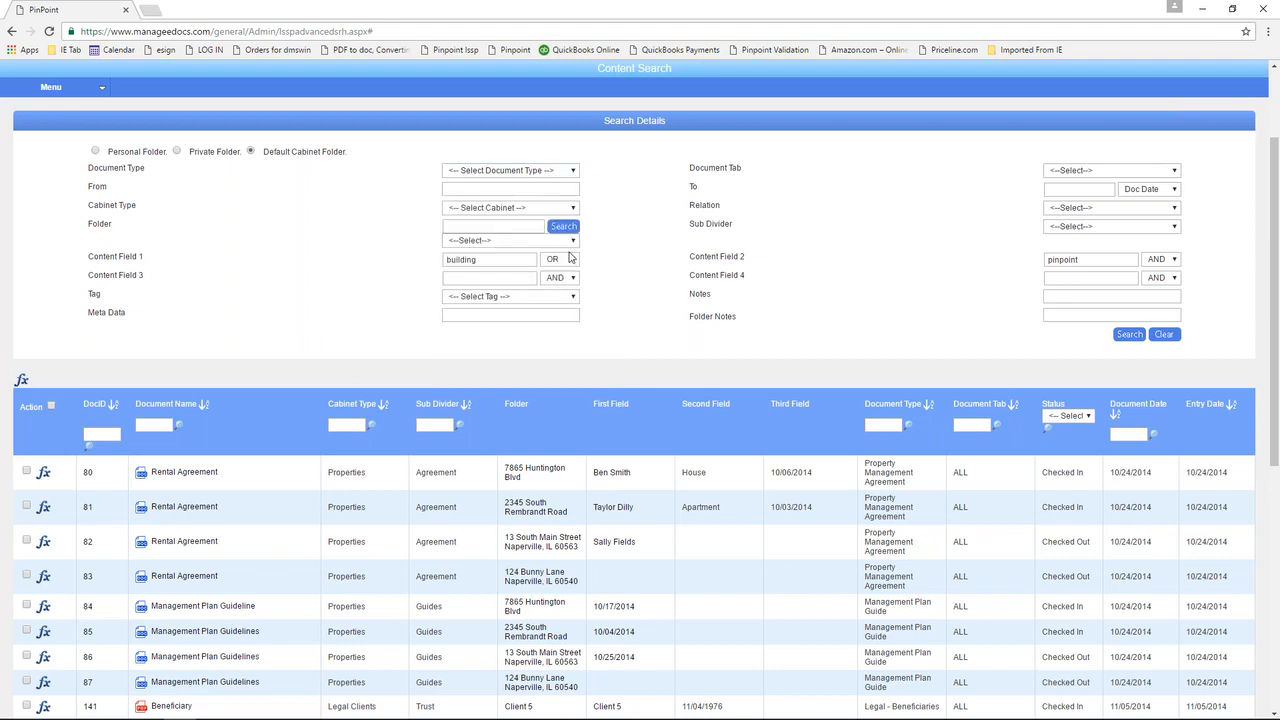
left_click(574, 208)
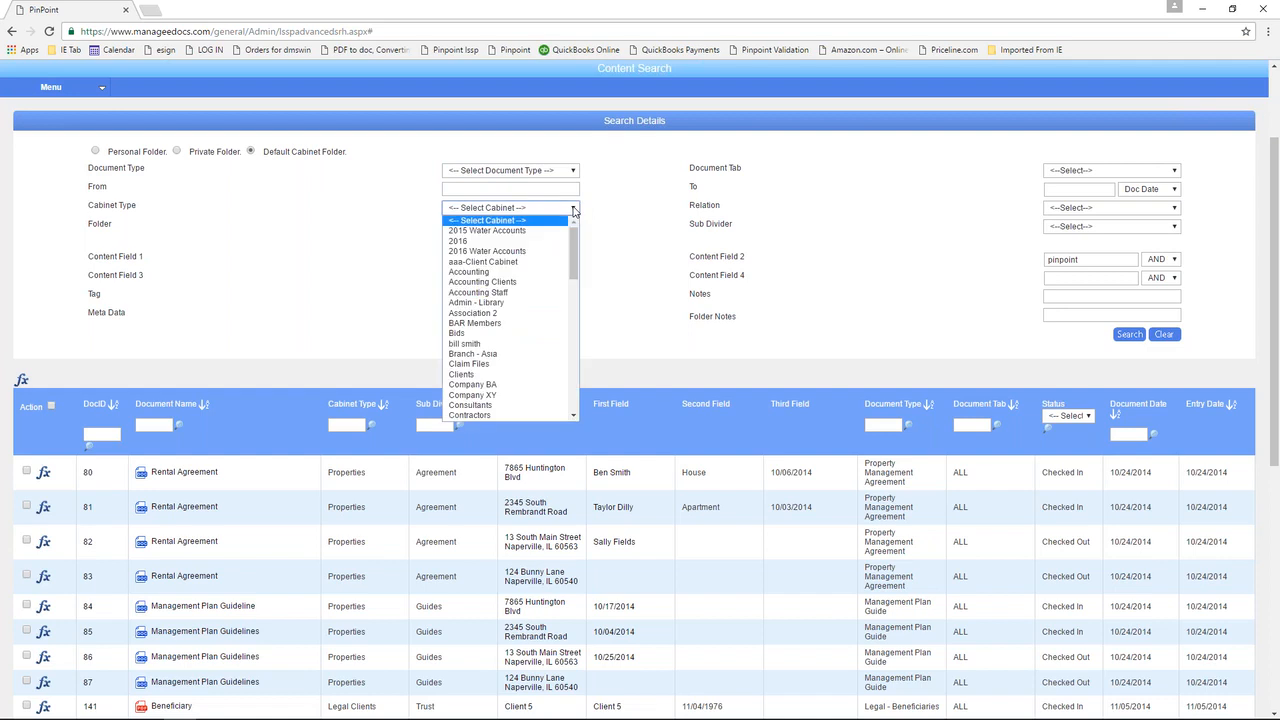
left_click(609, 213)
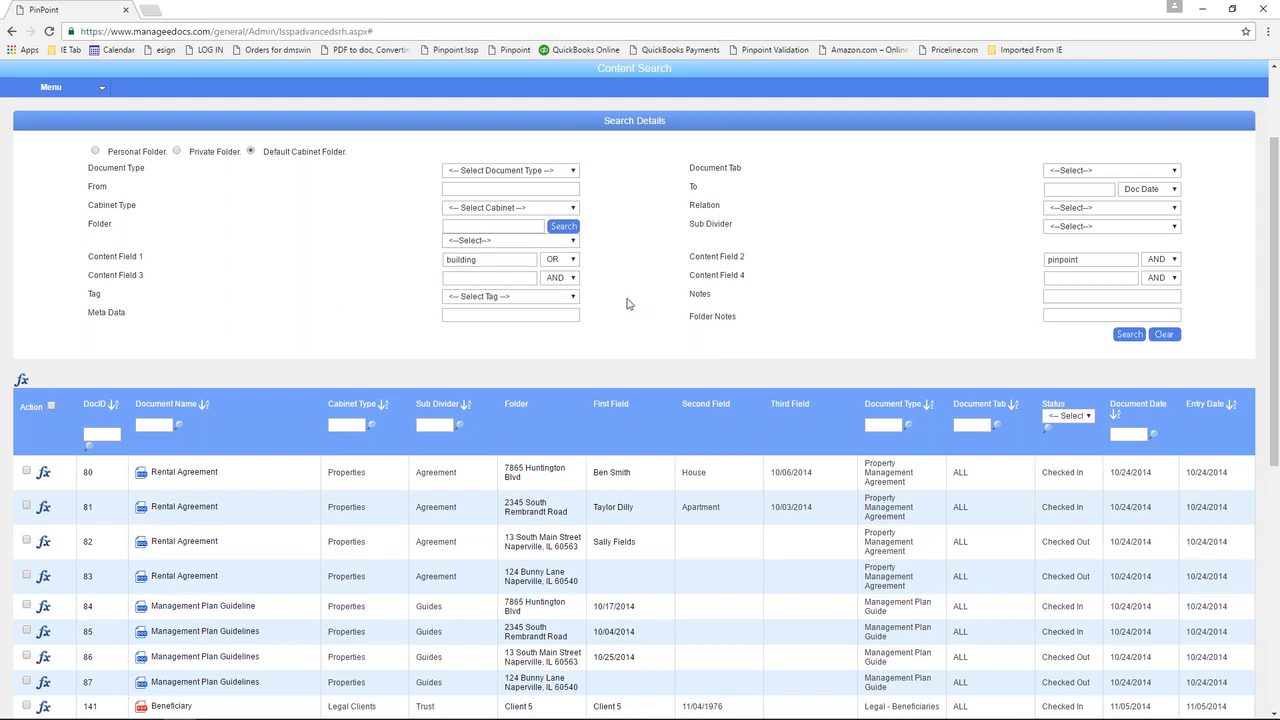
left_click(1048, 298)
left_click(1049, 317)
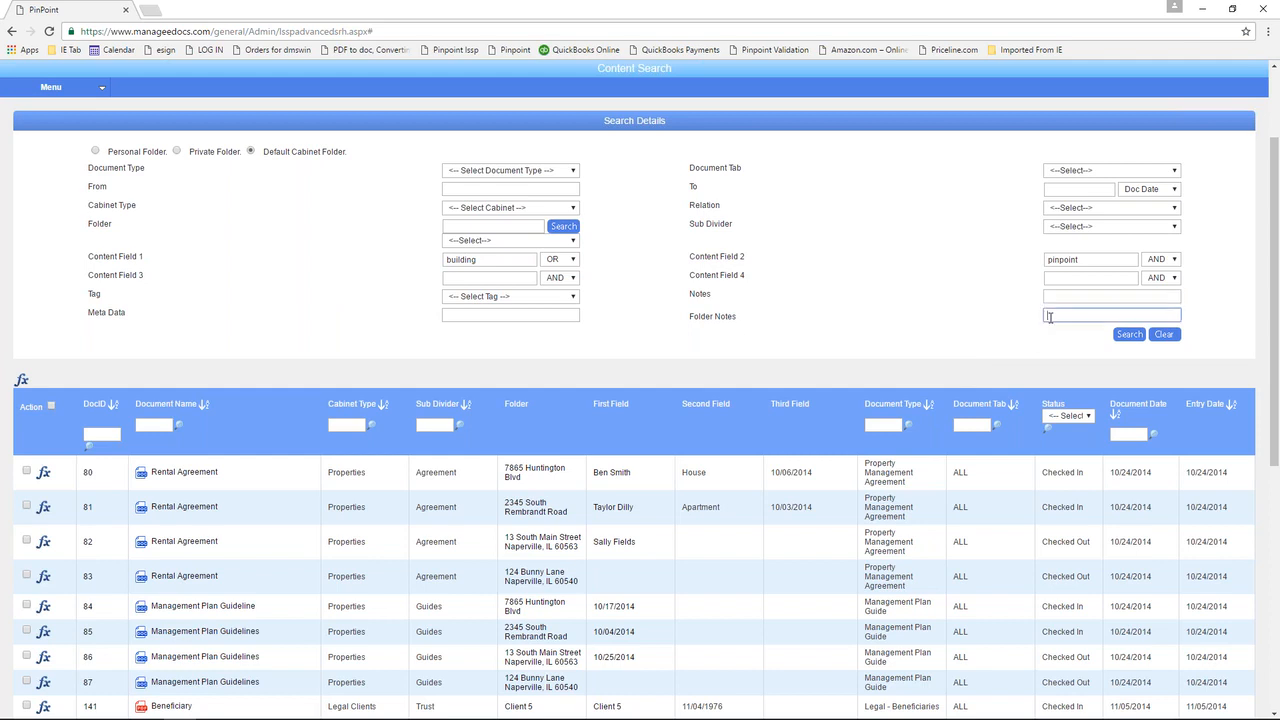
Run the content search with "client 5" as Meta Data, and clear all search criteria.
left_click(451, 316)
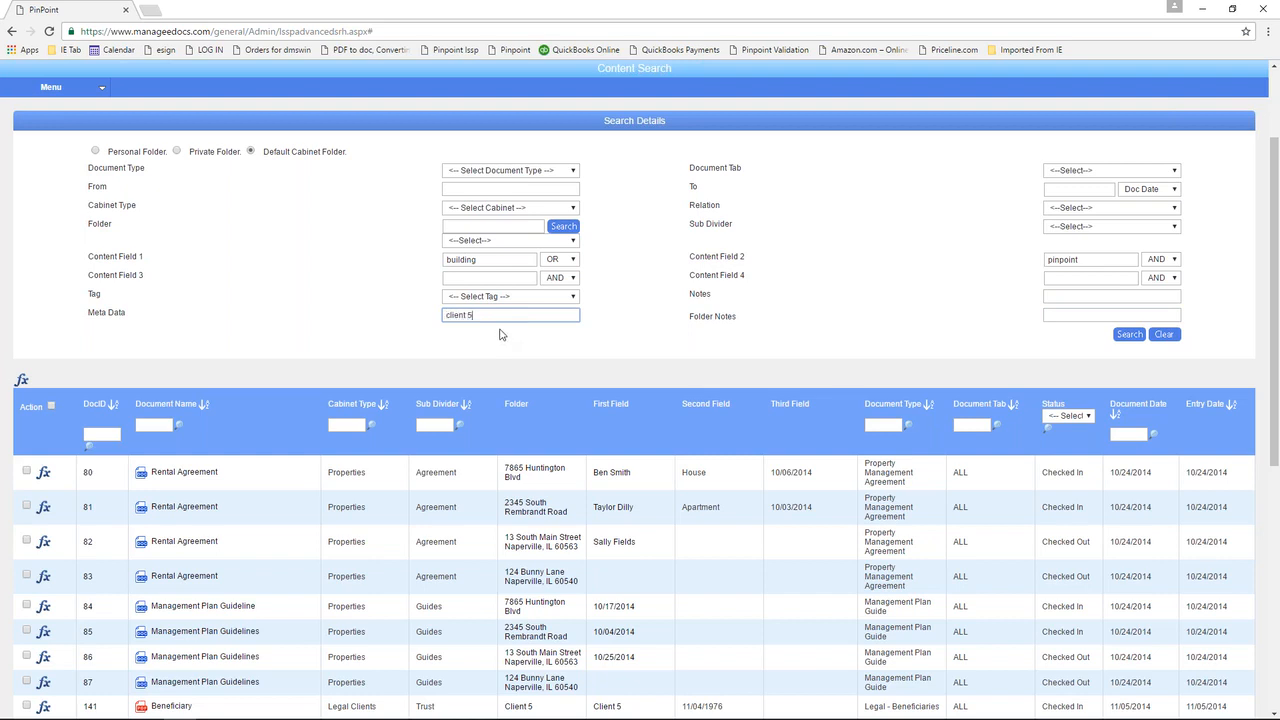
left_click(1129, 336)
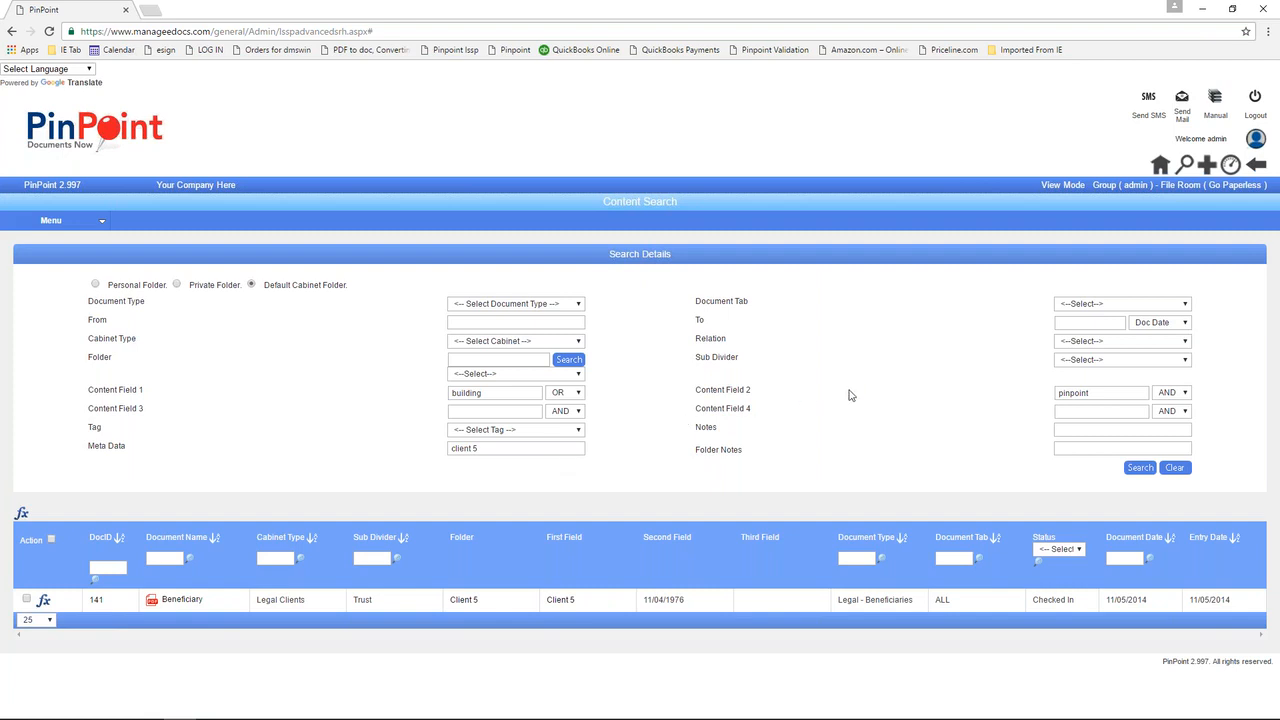
left_click(1174, 468)
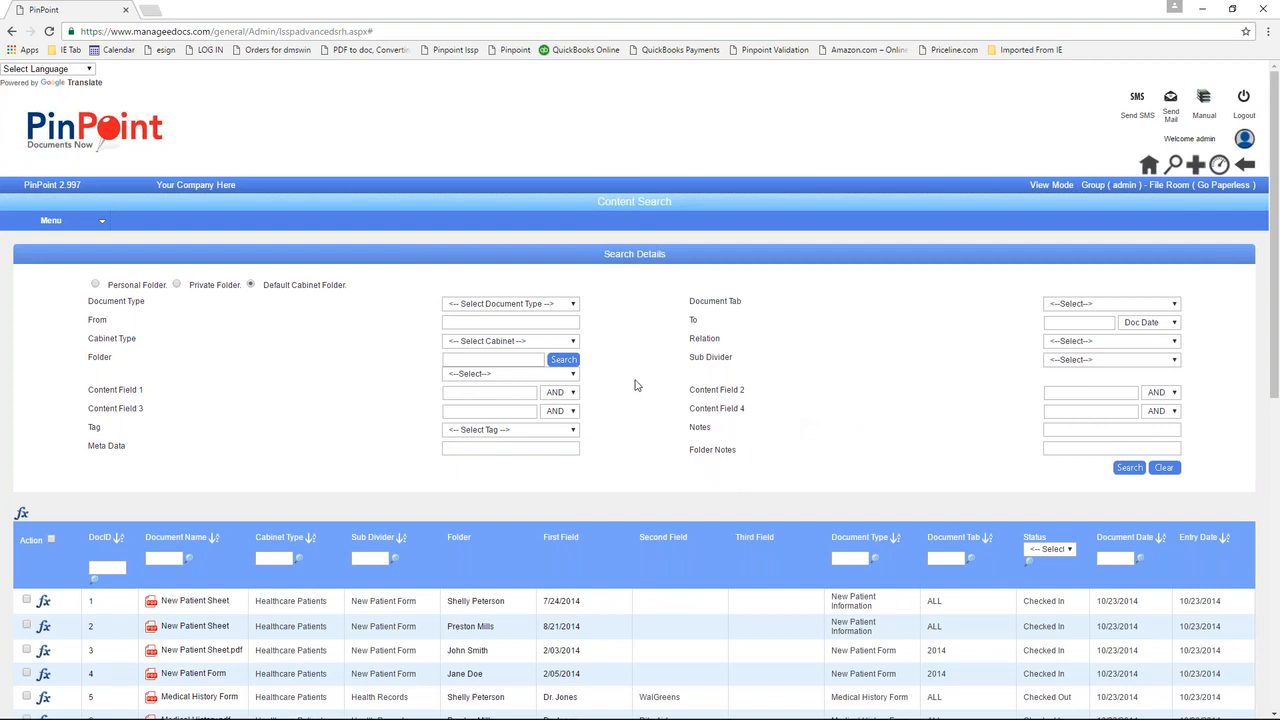
Search for documents with a From date of 12/22/2016.
left_click(501, 323)
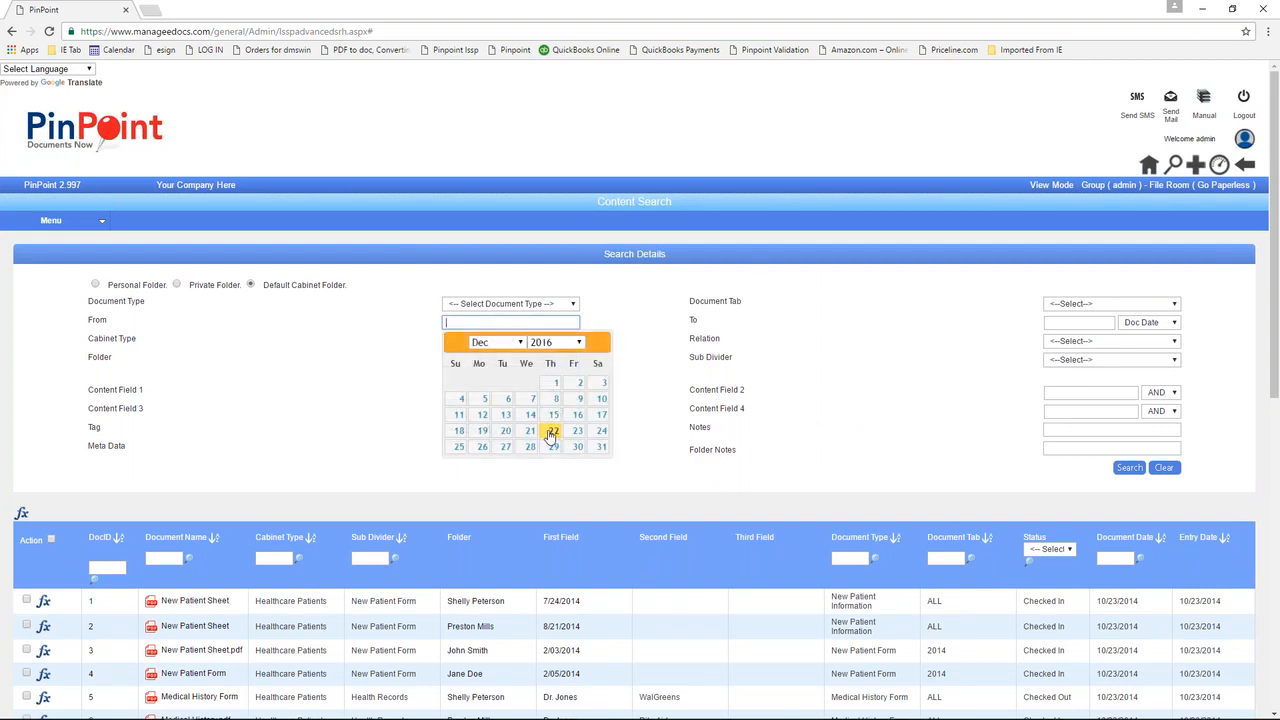
left_click(546, 437)
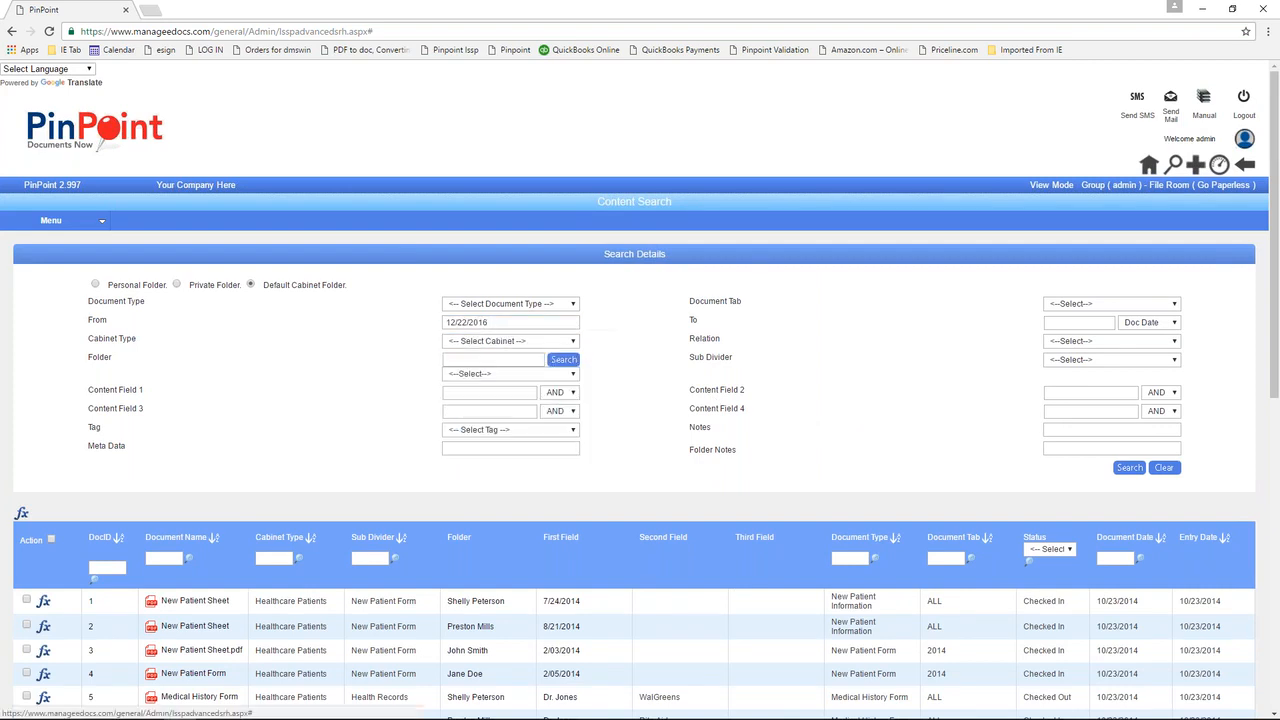
left_click(1126, 470)
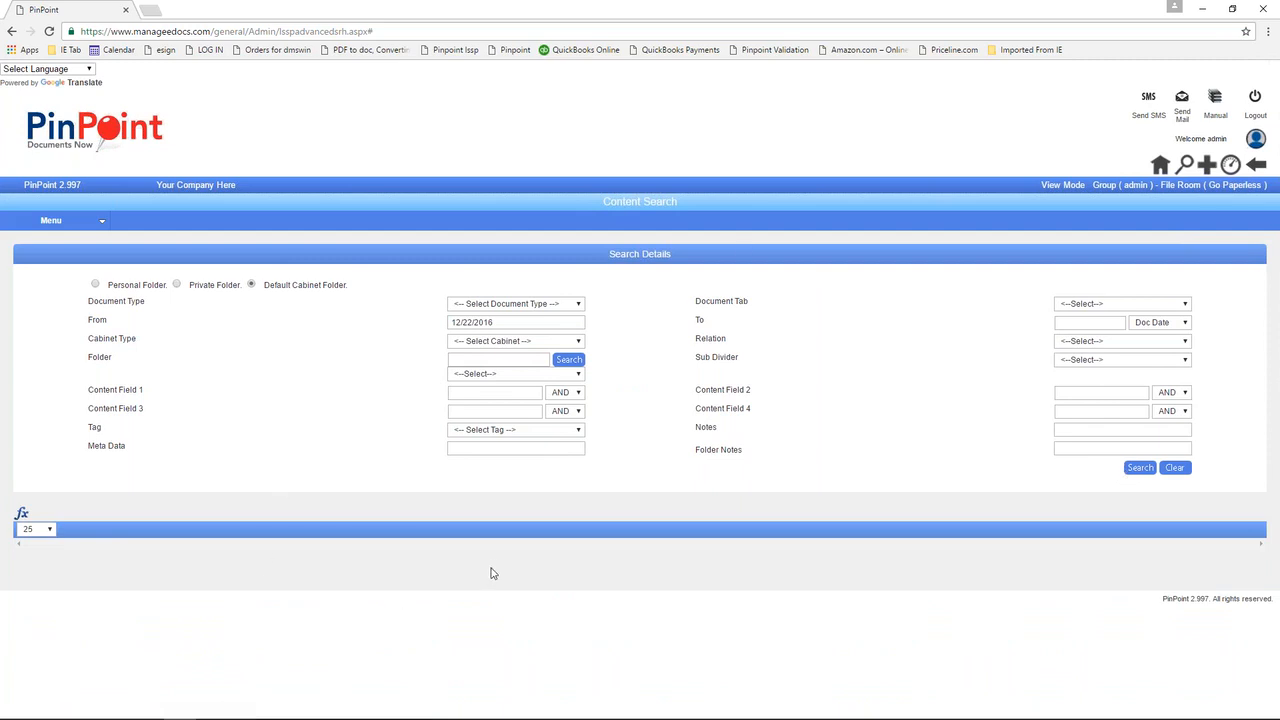
Clear the search criteria, search for documents tagged #Public, and look through the results.
left_click(579, 430)
left_click(617, 434)
left_click(578, 433)
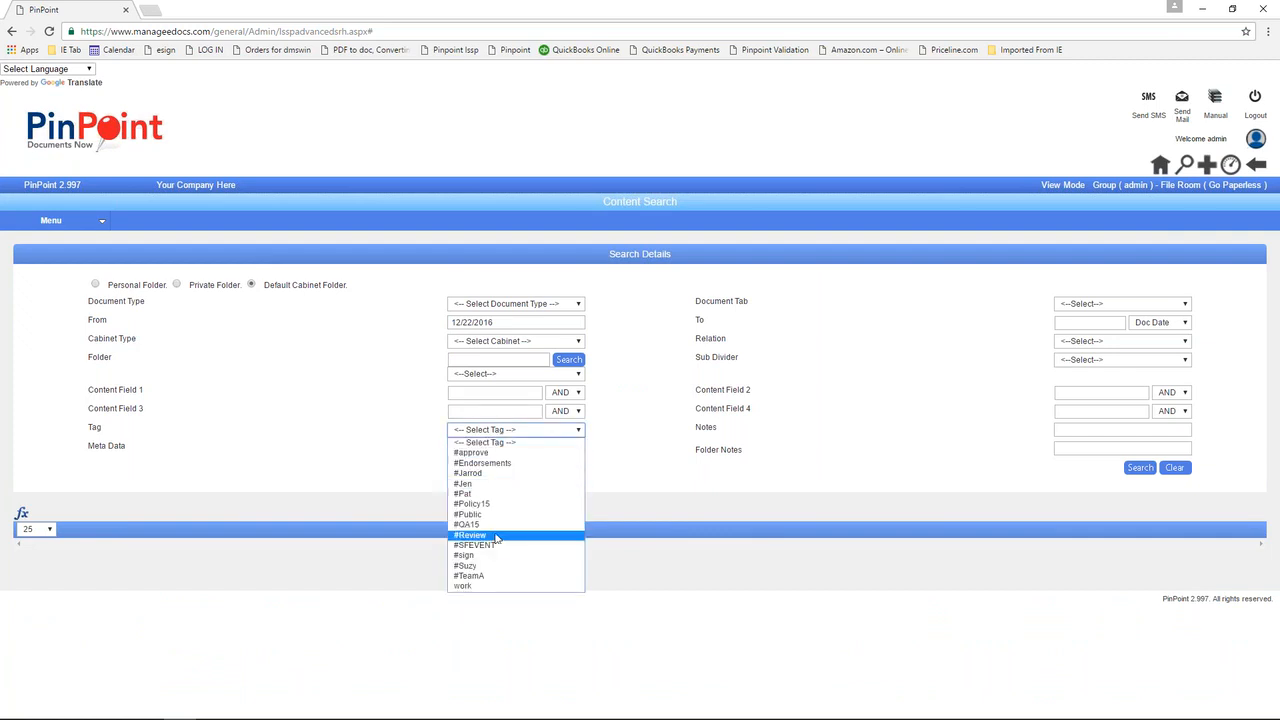
left_click(1172, 468)
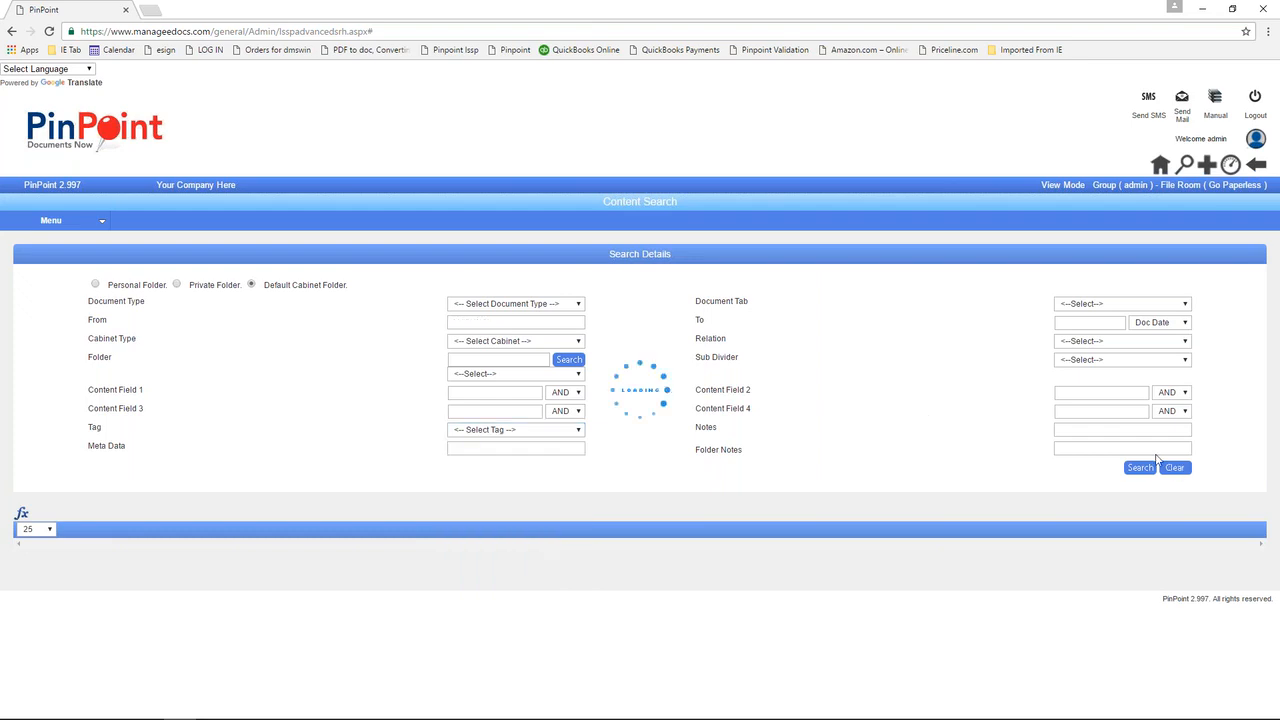
left_click(572, 432)
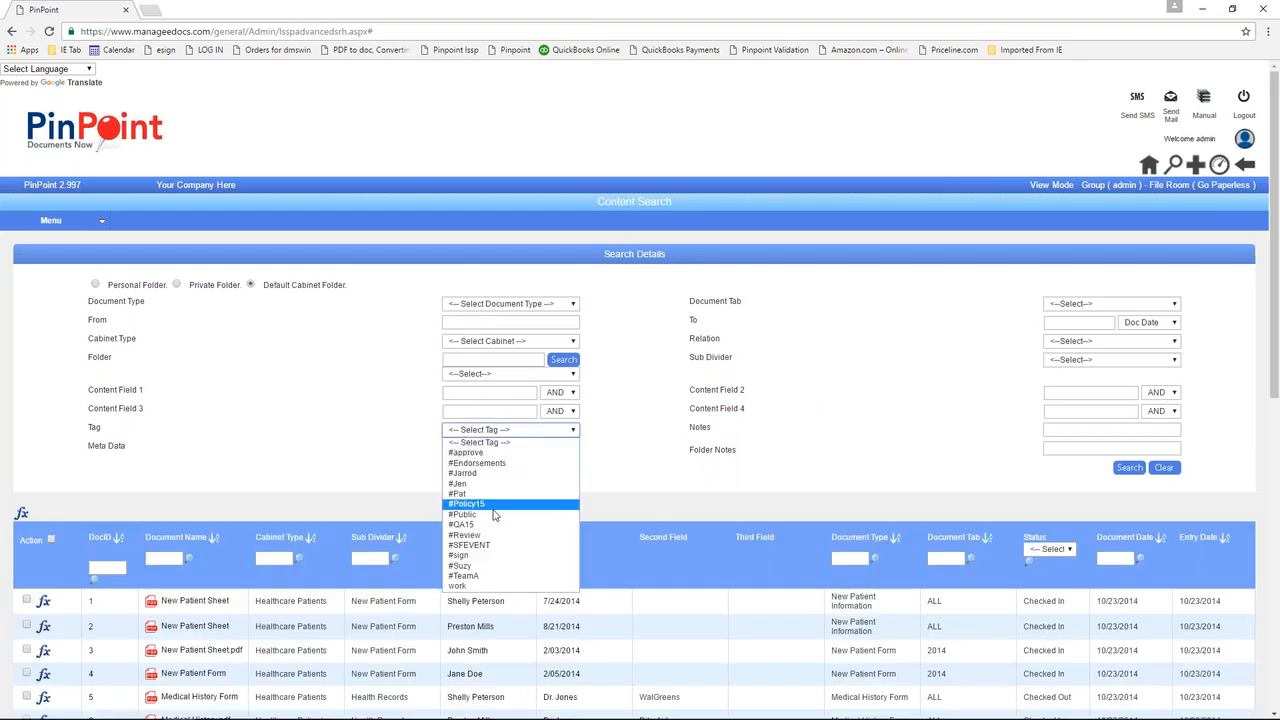
left_click(495, 514)
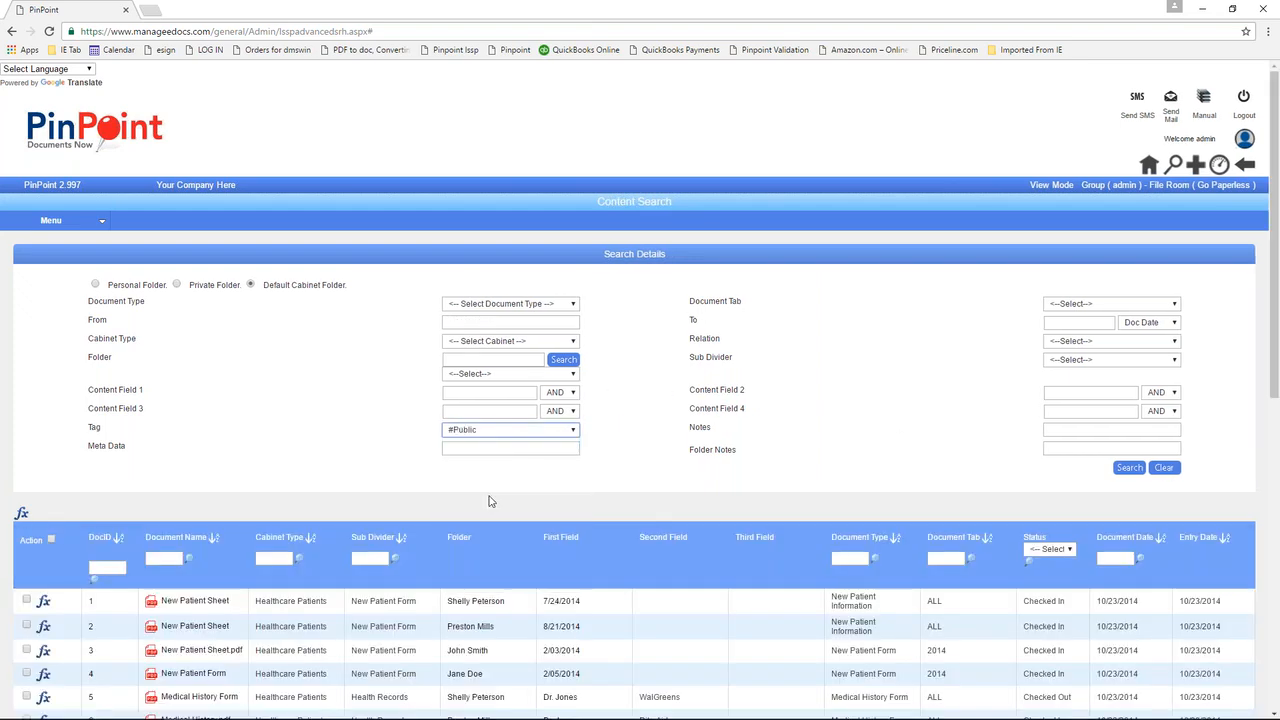
left_click(1128, 468)
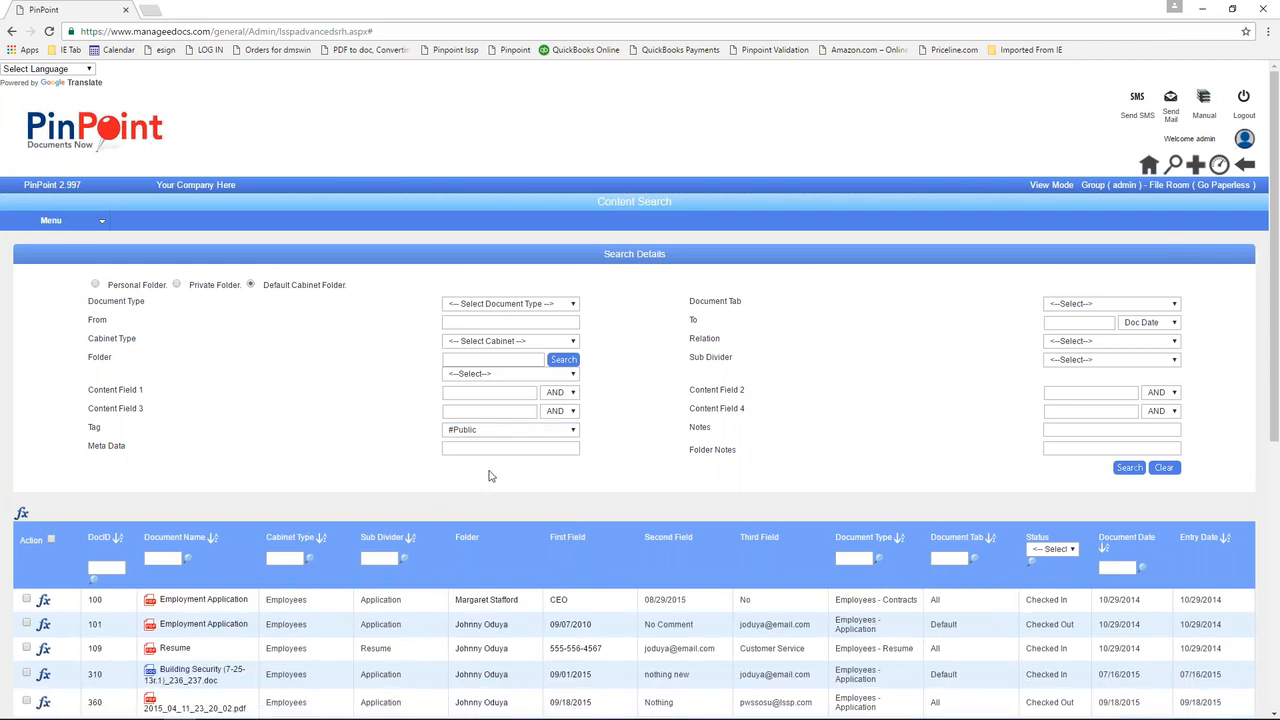
scroll(492, 476, "down", 1)
scroll(492, 476, "up", 1)
Start adding a single file from the PinPoint Express home page and set its cabinet type to Clients.
left_click(1106, 190)
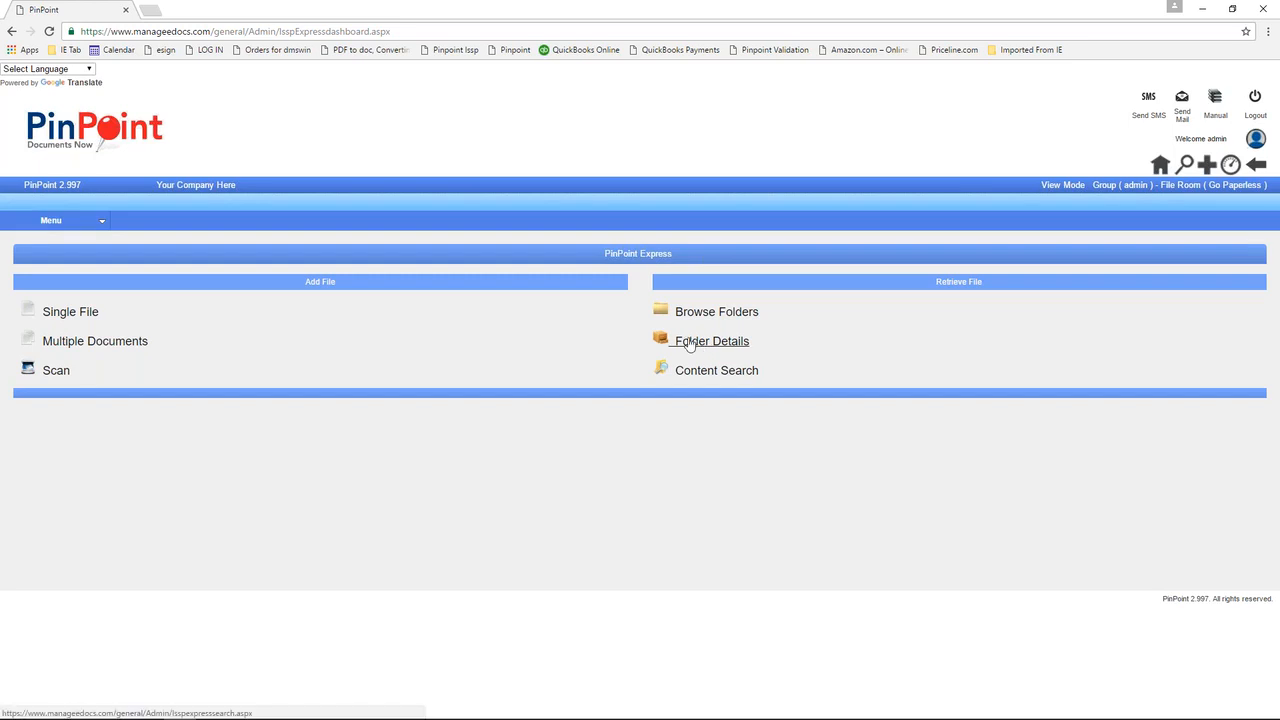
left_click(70, 318)
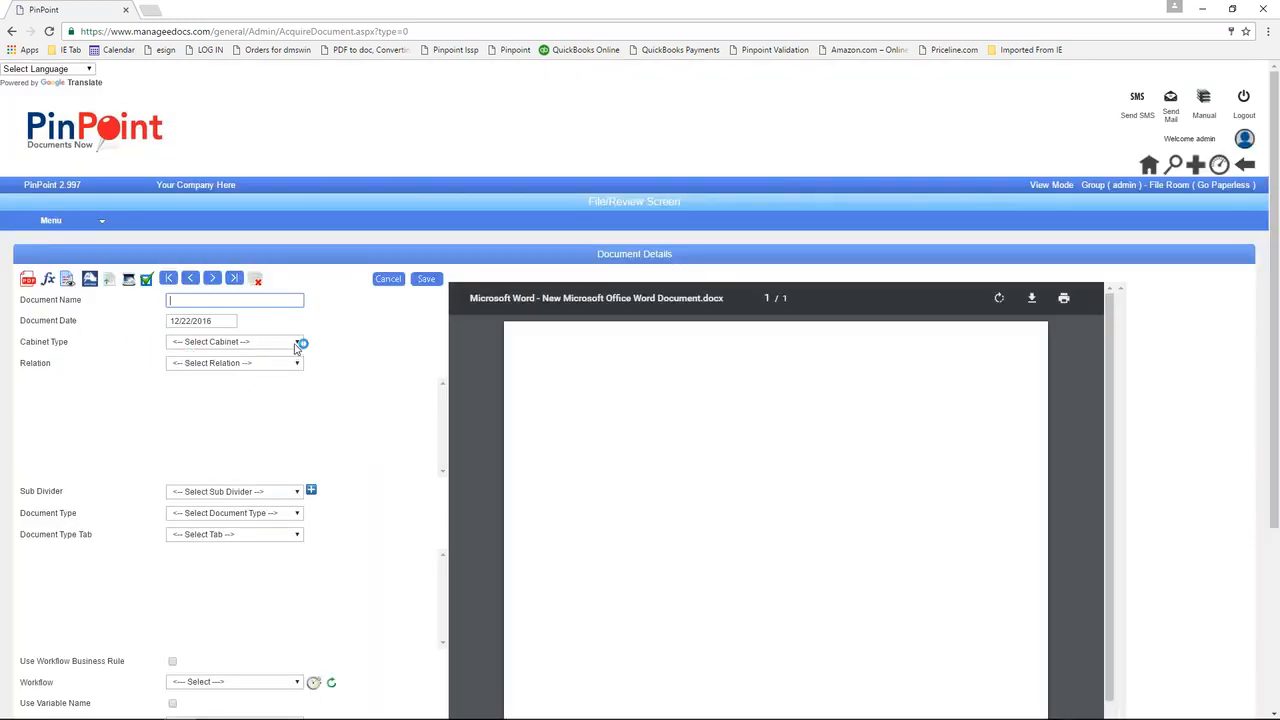
left_click(296, 342)
left_click(192, 510)
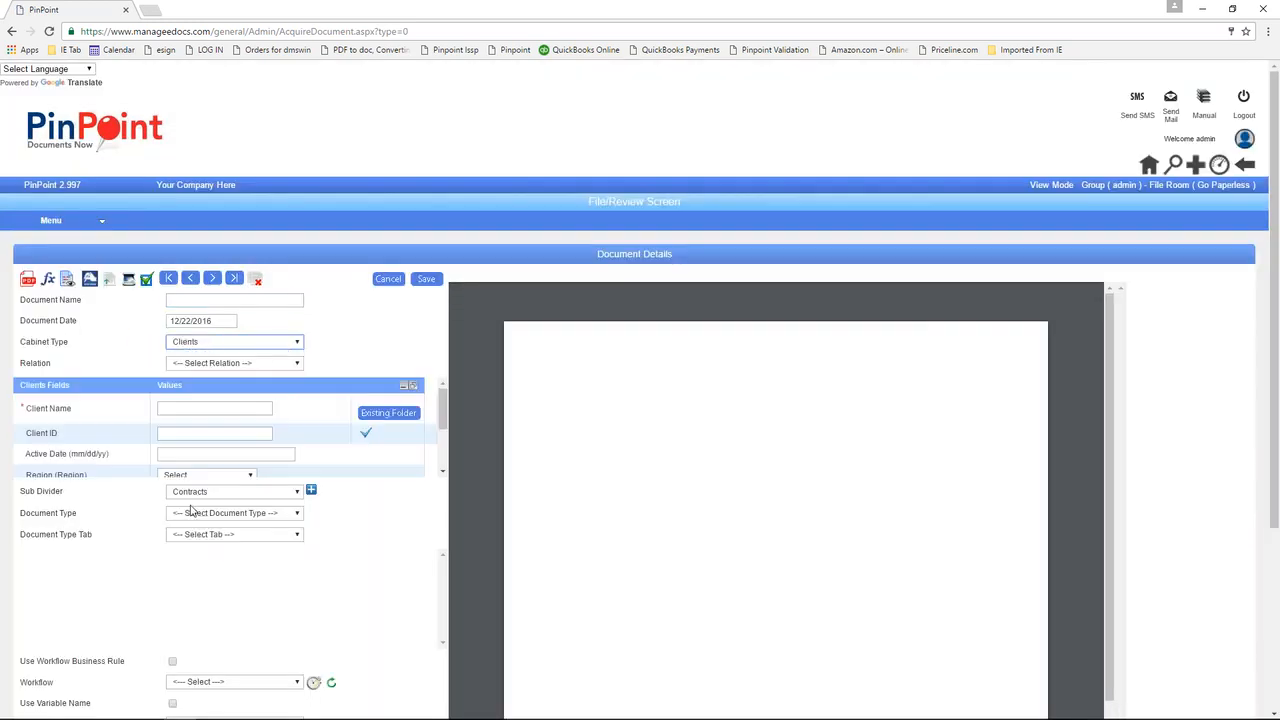
Filter the existing client folders by the name "bar" and select the second matching folder for the new document.
left_click(389, 413)
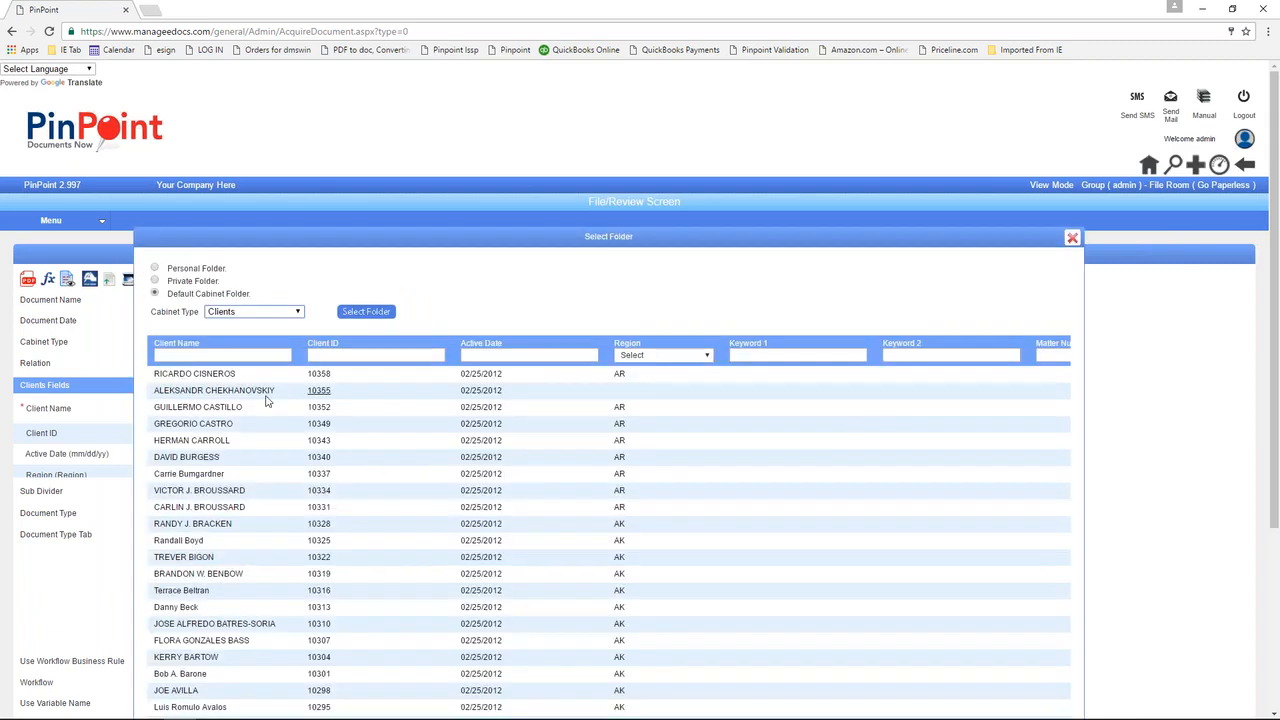
left_click(185, 355)
type("bar")
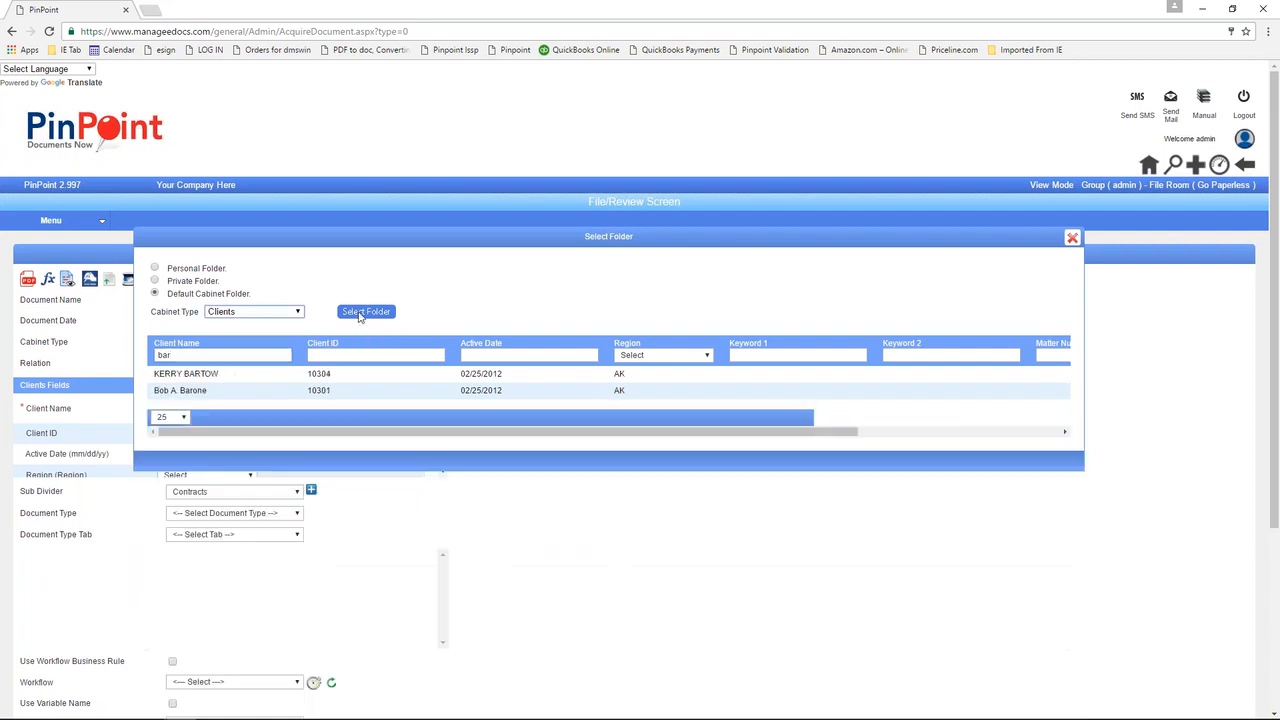
left_click(192, 390)
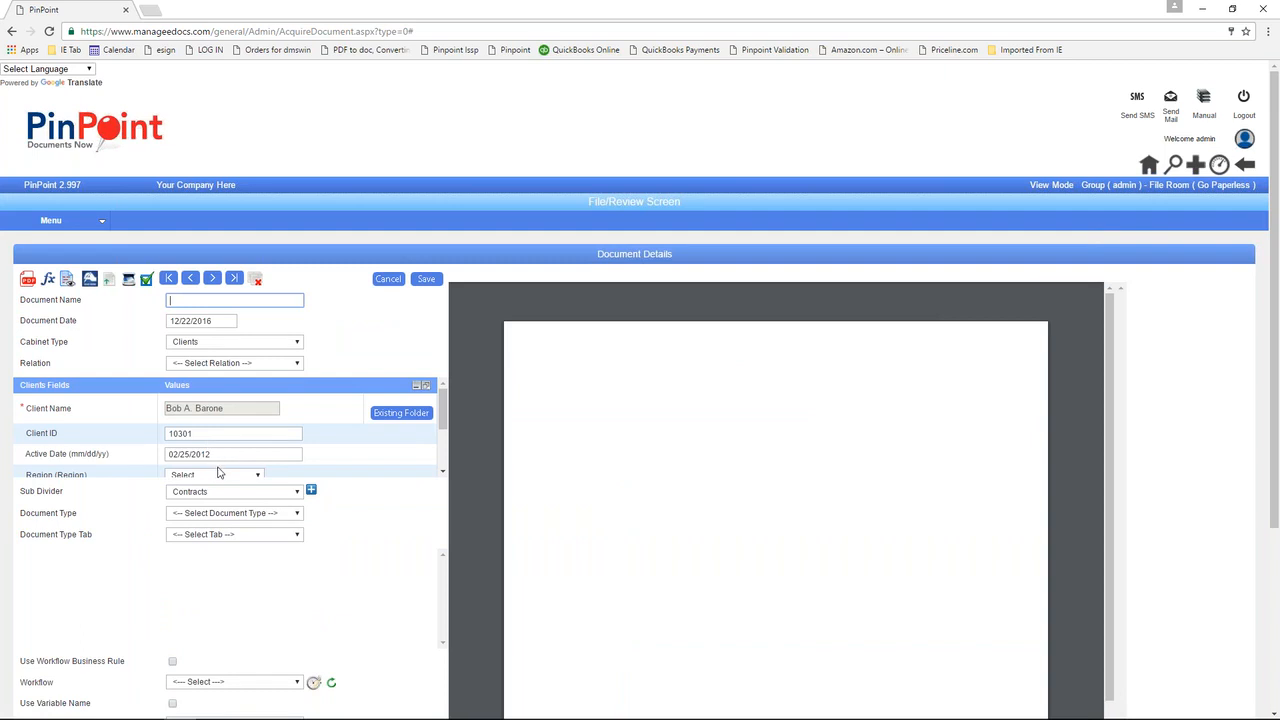
Return to the home page, browse the folders, and expand the Accounting cabinet and its 2015 folder.
left_click(1147, 165)
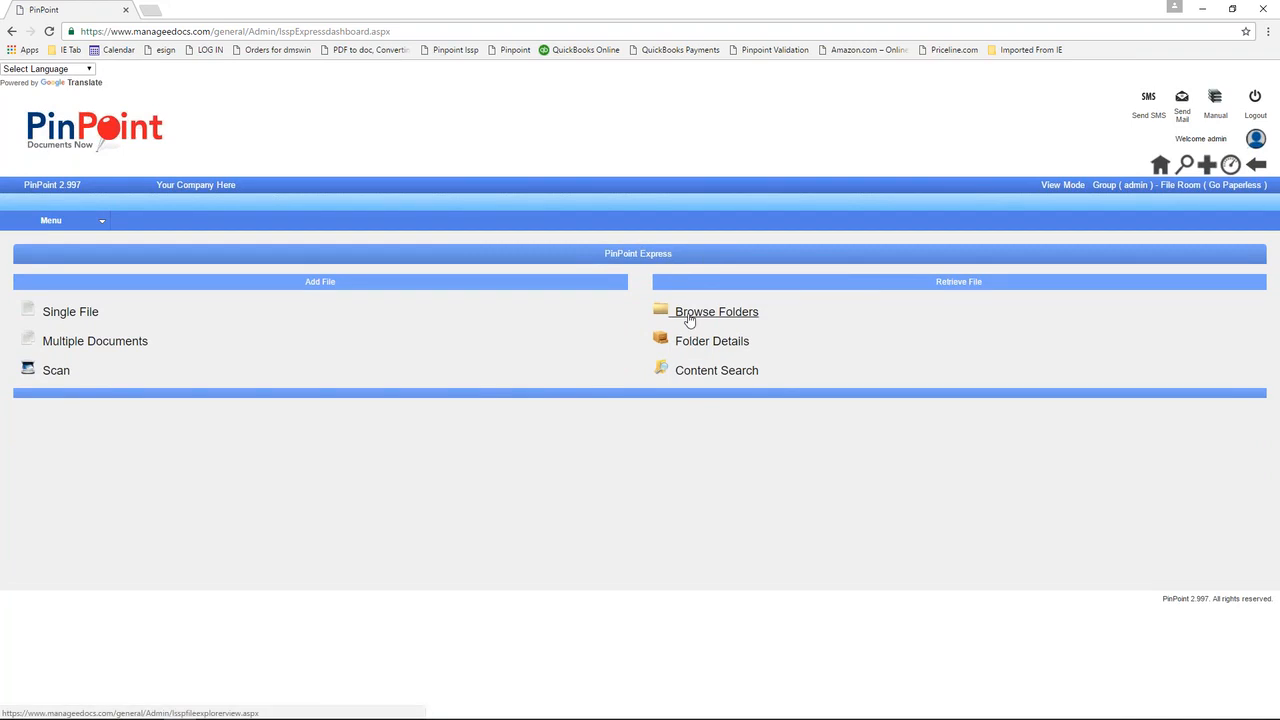
left_click(689, 320)
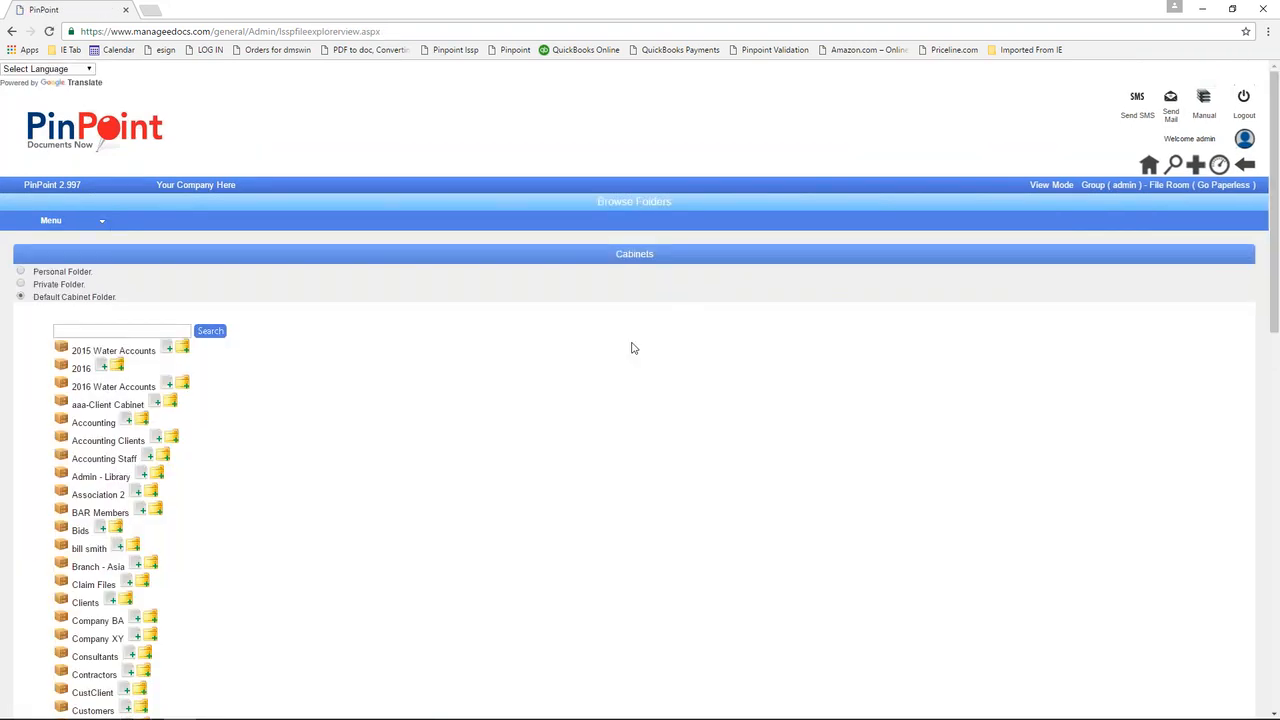
left_click(61, 420)
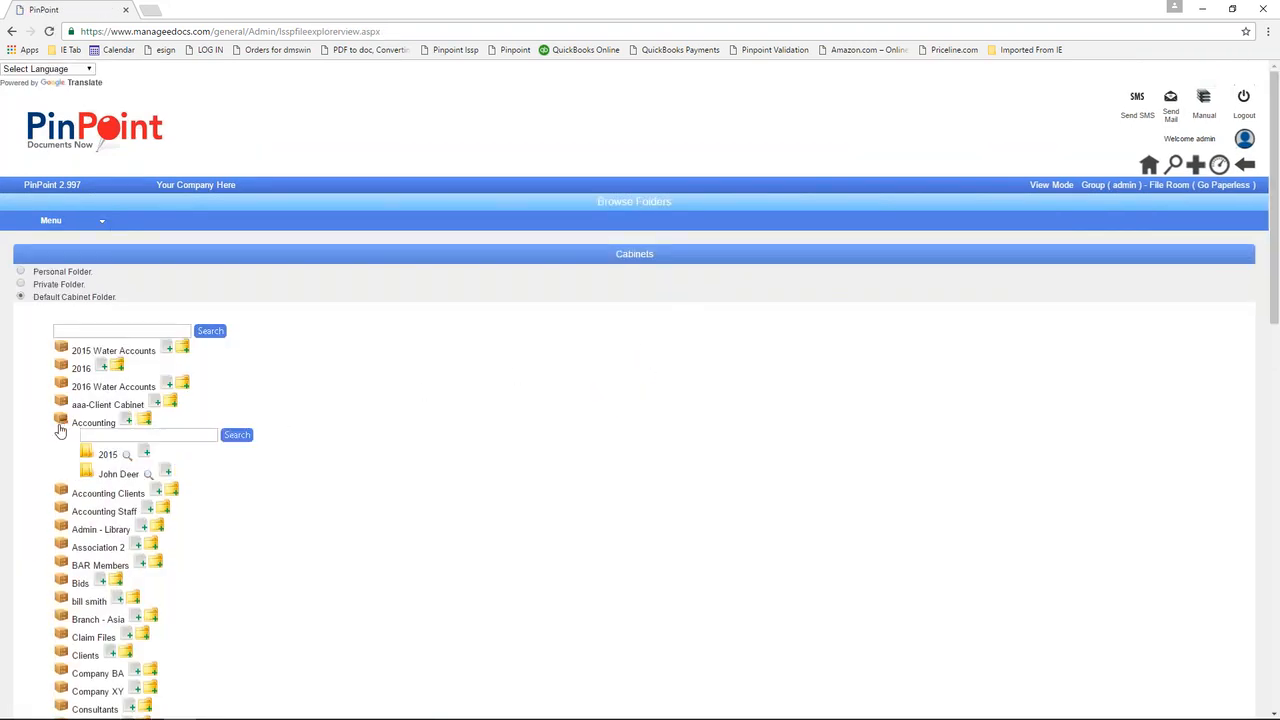
left_click(87, 455)
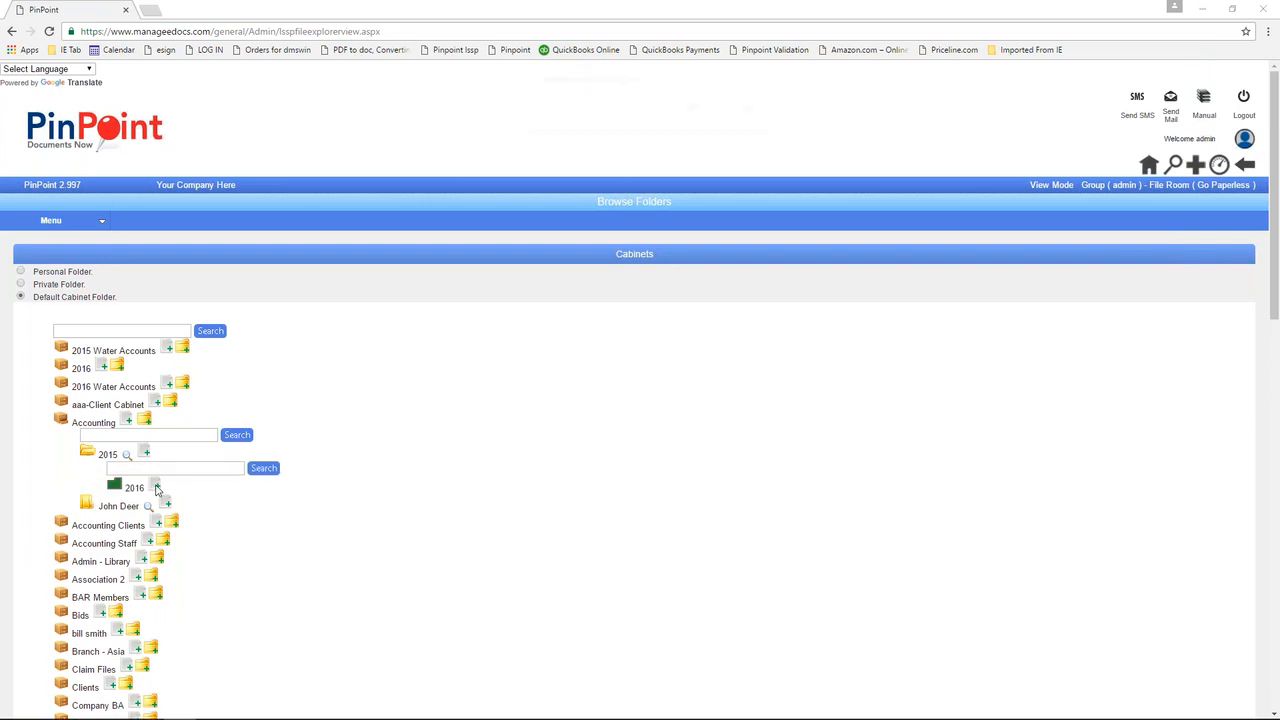
Open the add-file screen for the 2016 sub divider under Accounting's 2015 folder, check its prefilled details, and close it.
left_click(156, 487)
left_click(742, 116)
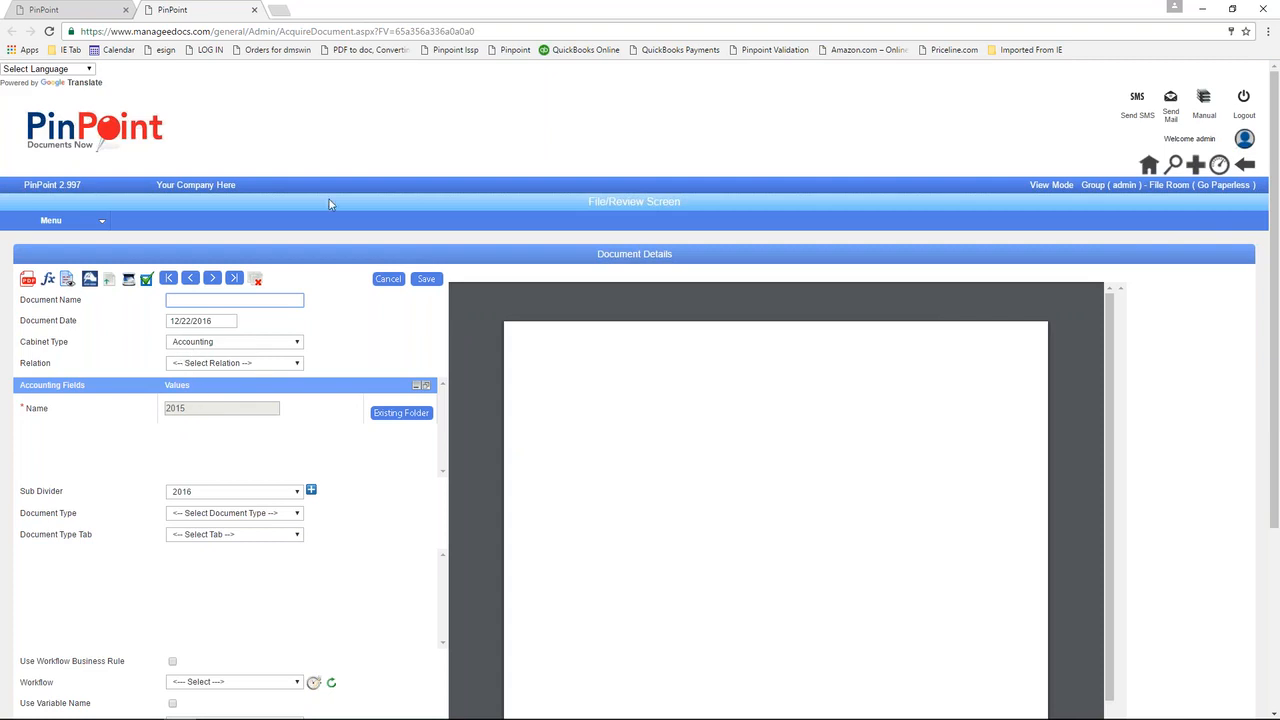
left_click(254, 10)
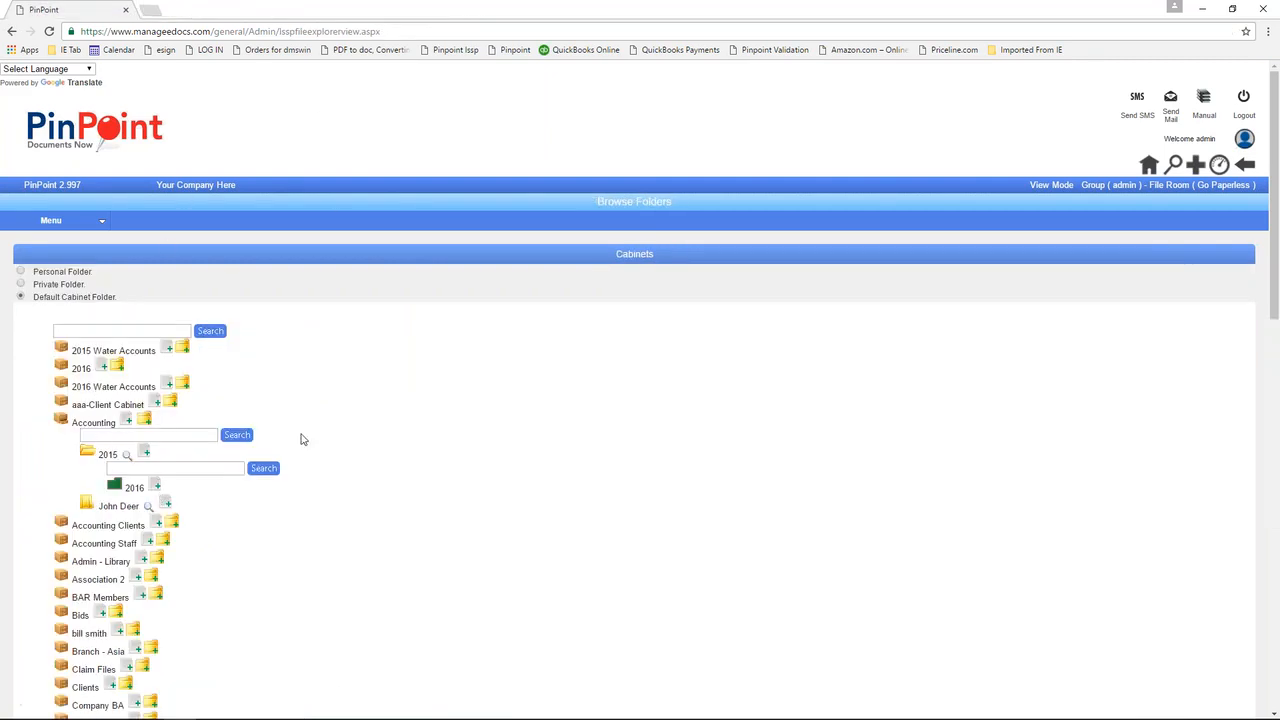
In Folder Details, search the Employees cabinet and show the documents in the last listed employee's folder.
left_click(1150, 166)
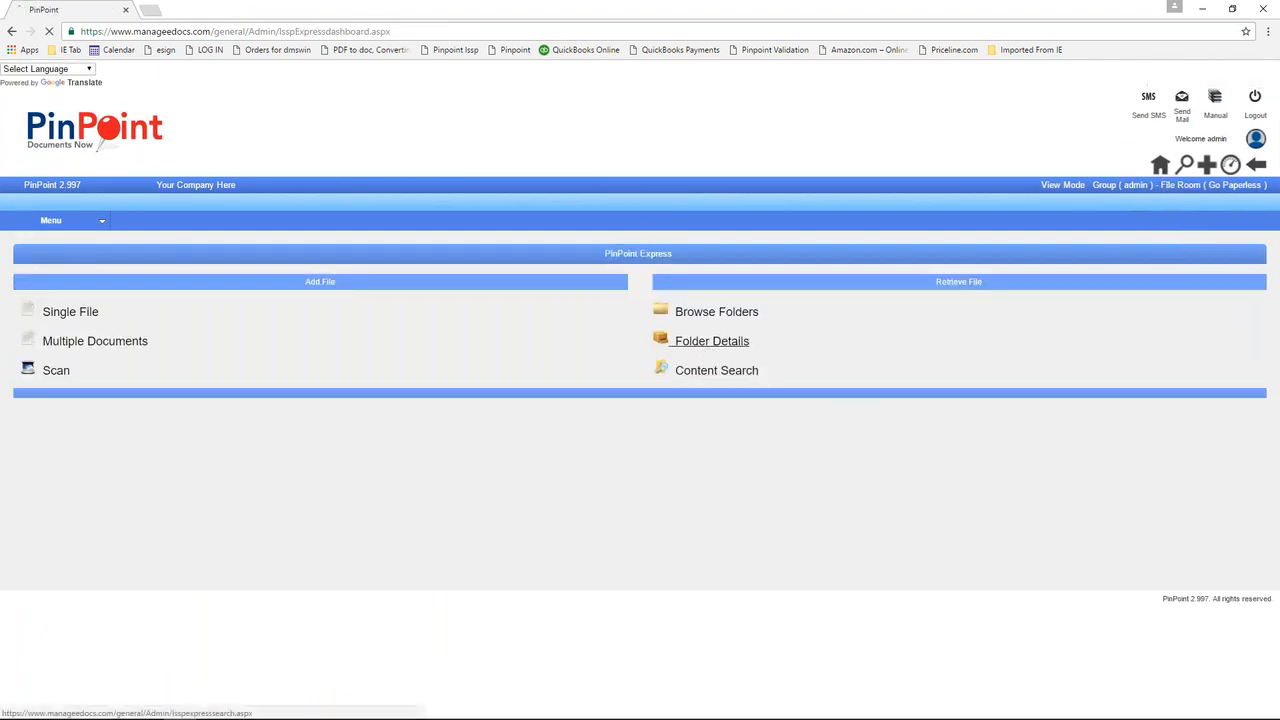
left_click(712, 342)
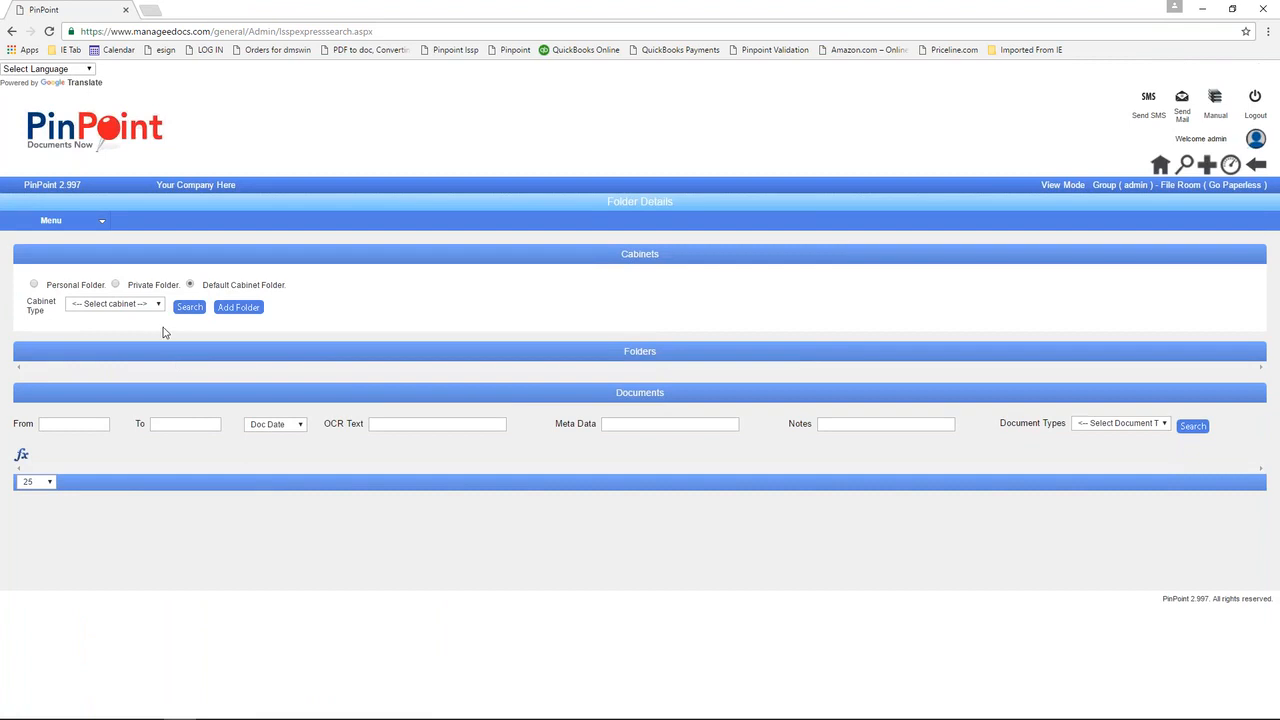
left_click(160, 309)
key("e")
scroll(90, 504, "down", 2)
scroll(89, 500, "up", 1)
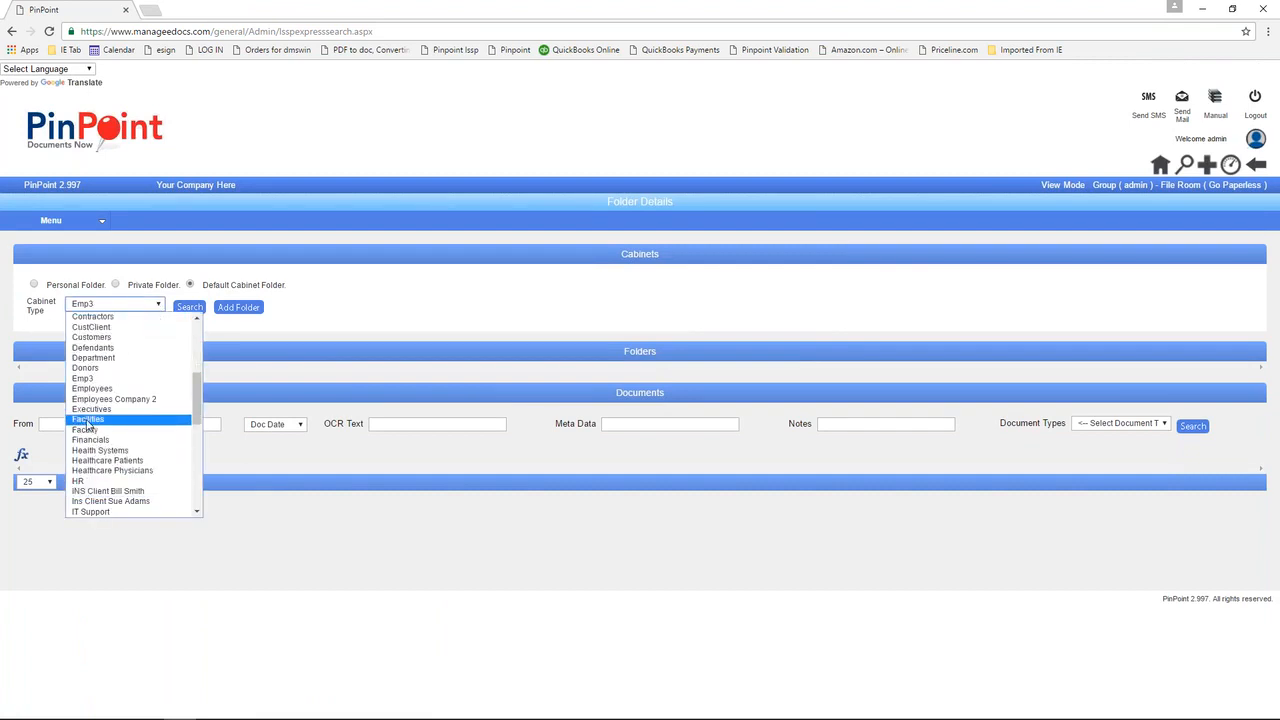
left_click(87, 399)
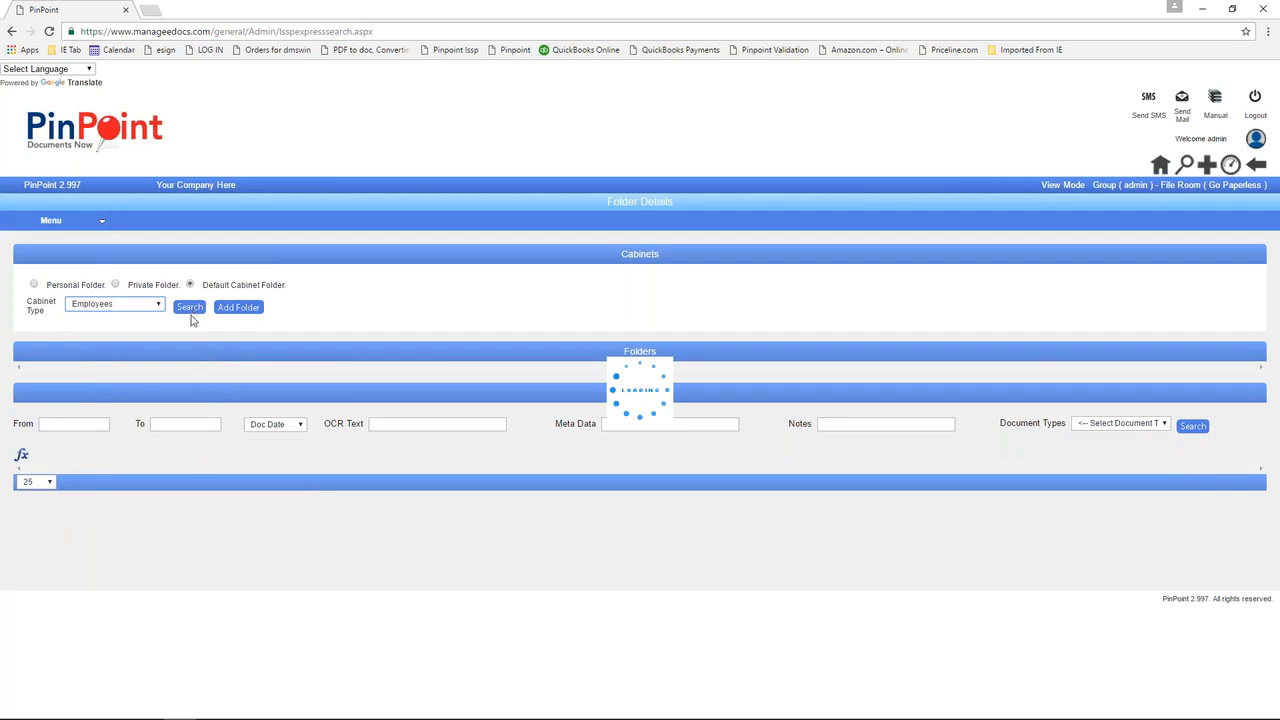
left_click(45, 485)
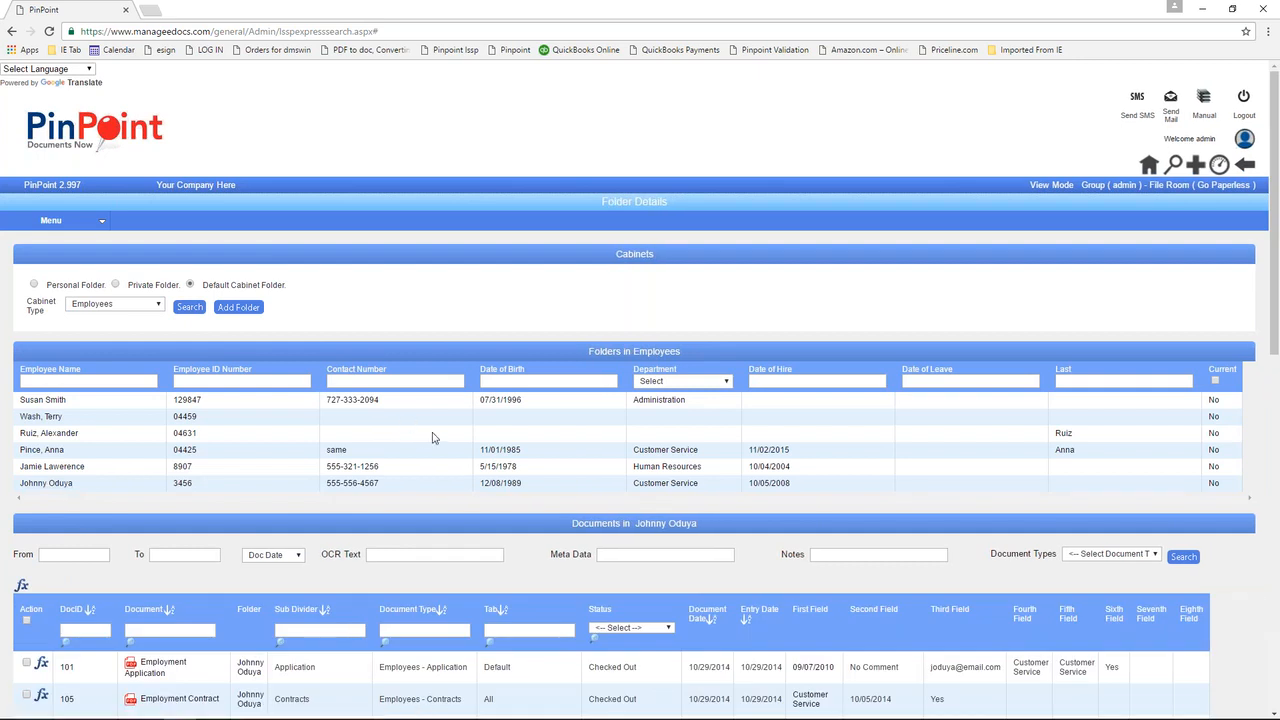
scroll(433, 437, "down", 2)
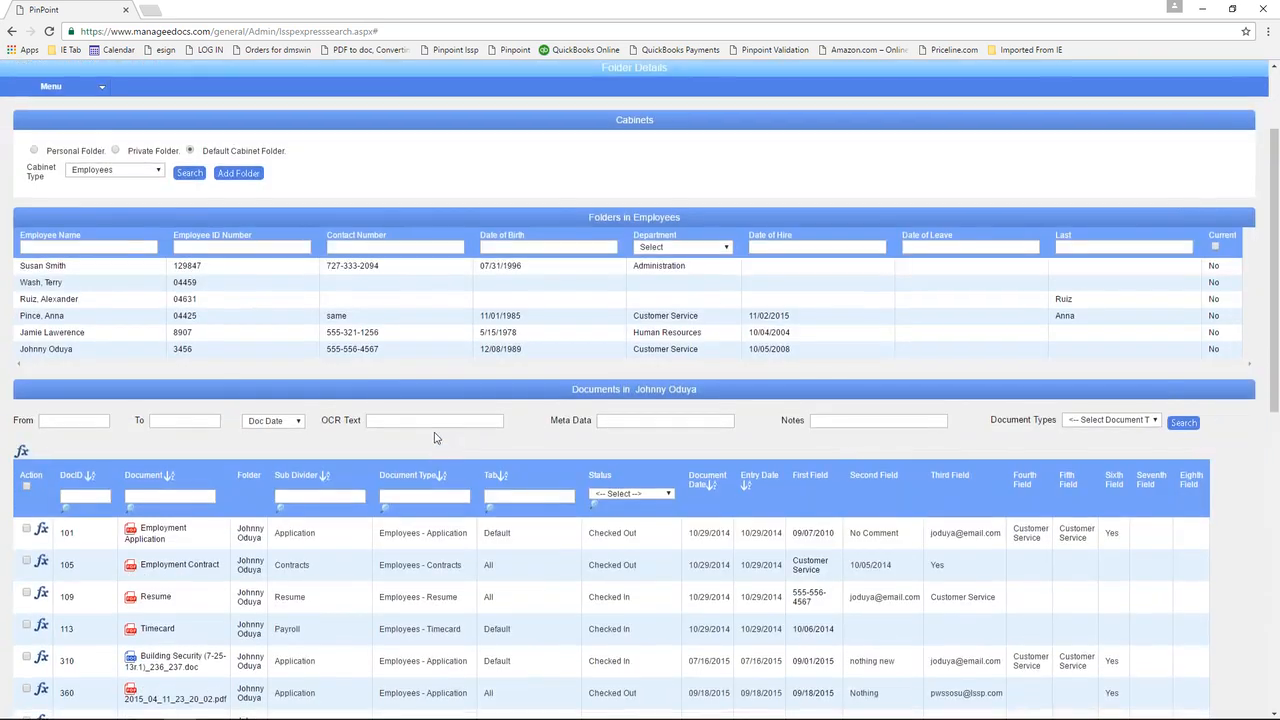
scroll(435, 437, "down", 1)
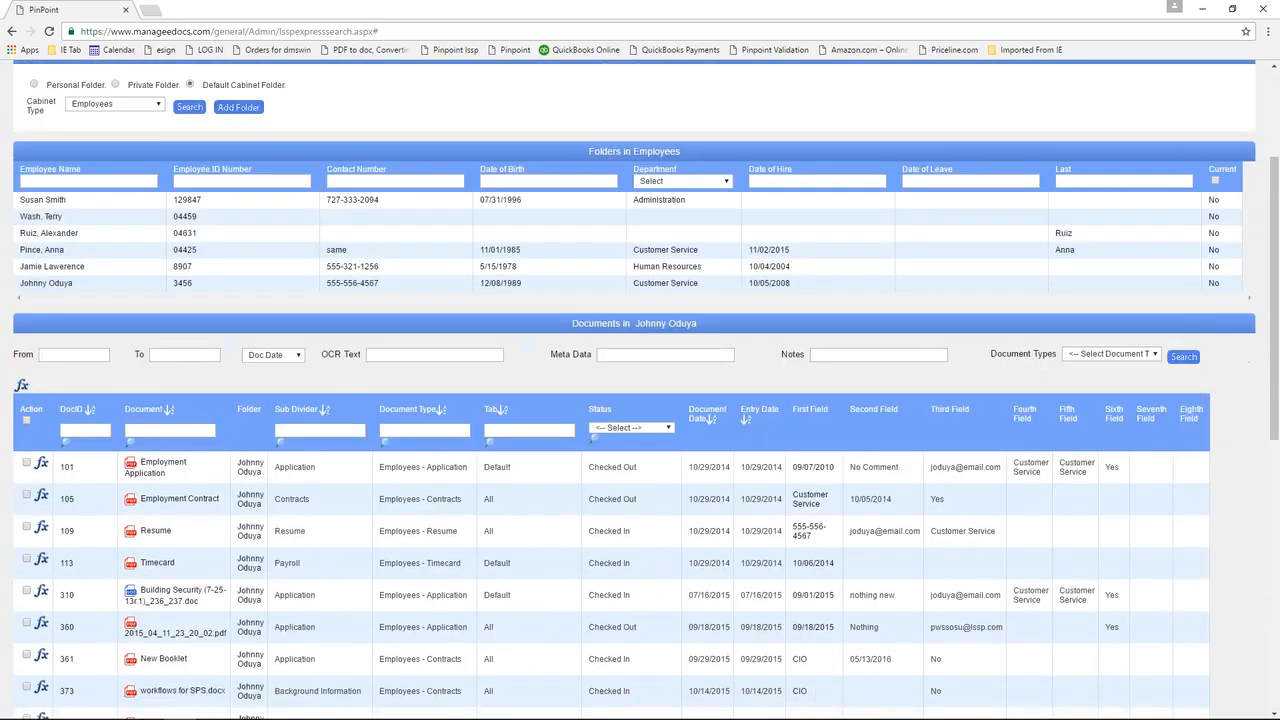
Add a new file from the Employment Application document's actions and look over the prefilled employee and application fields.
left_click(41, 464)
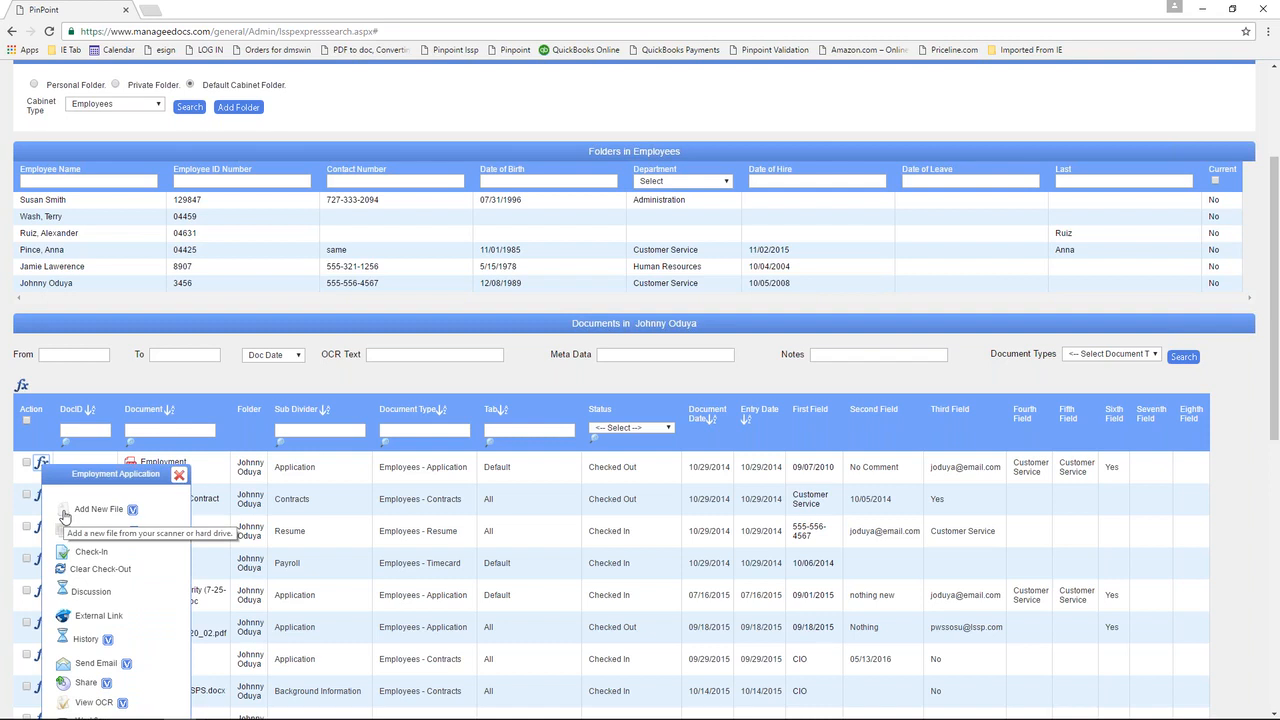
left_click(178, 474)
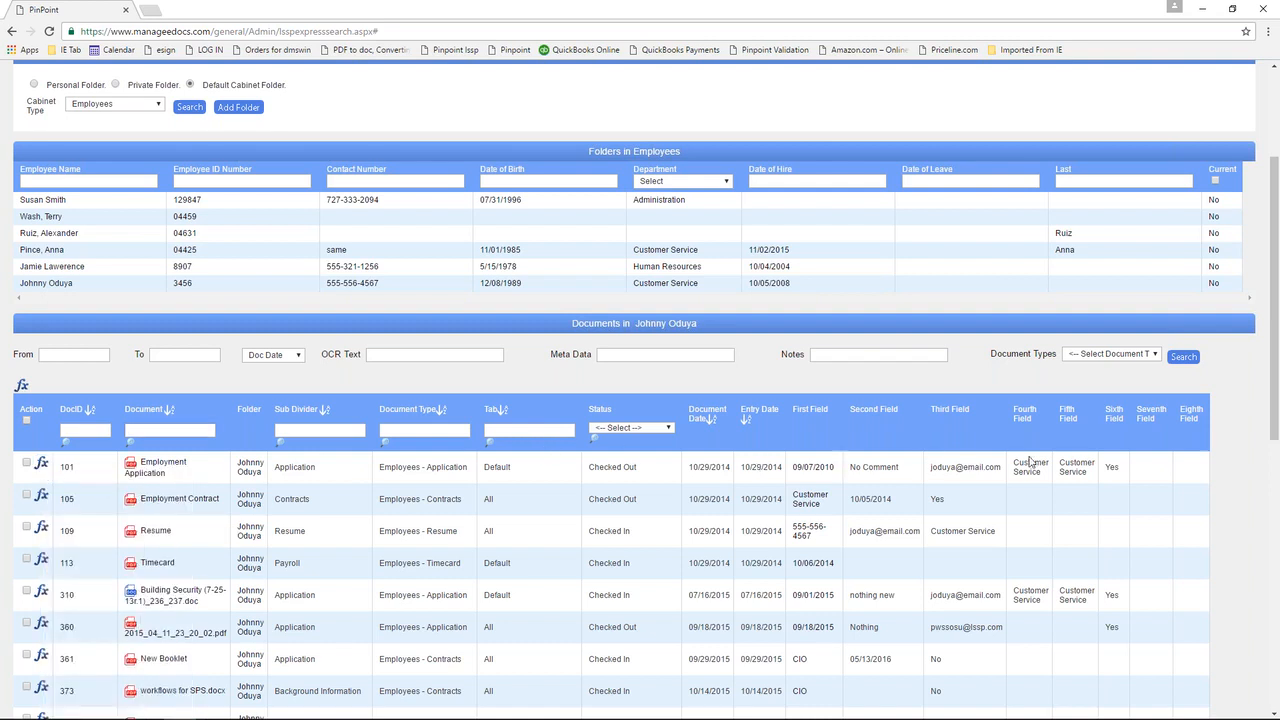
left_click(42, 466)
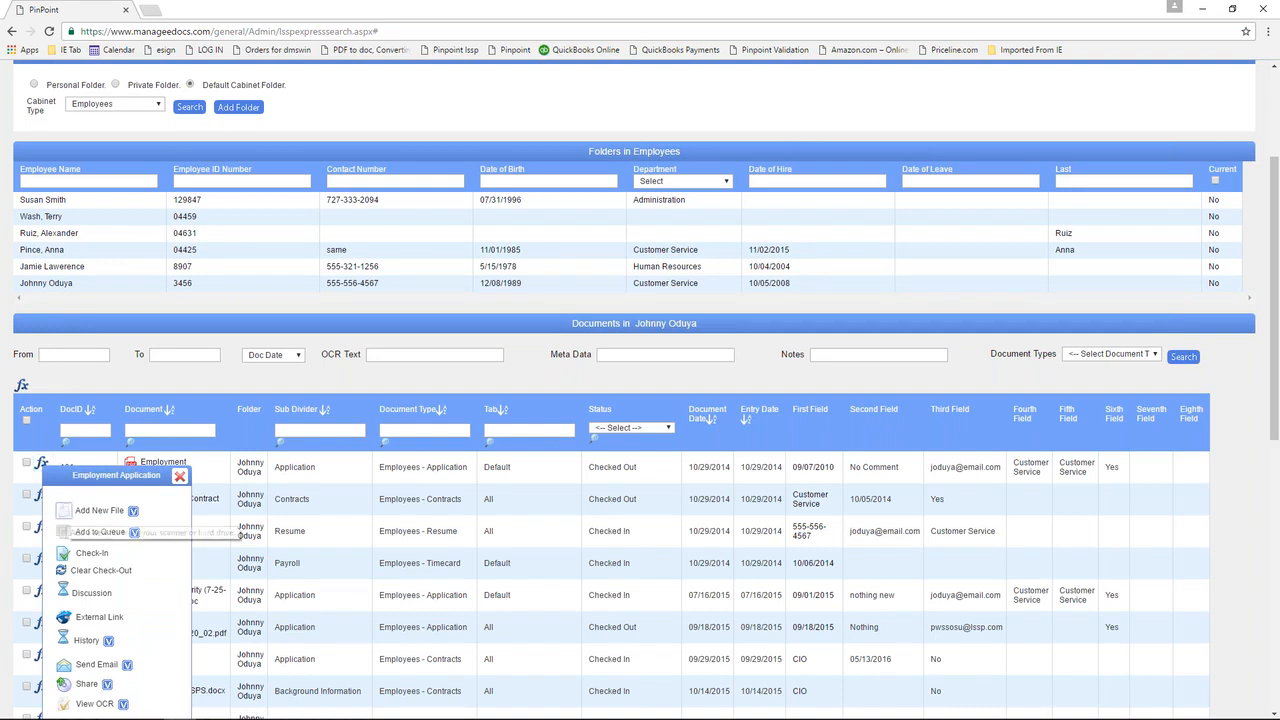
left_click(68, 512)
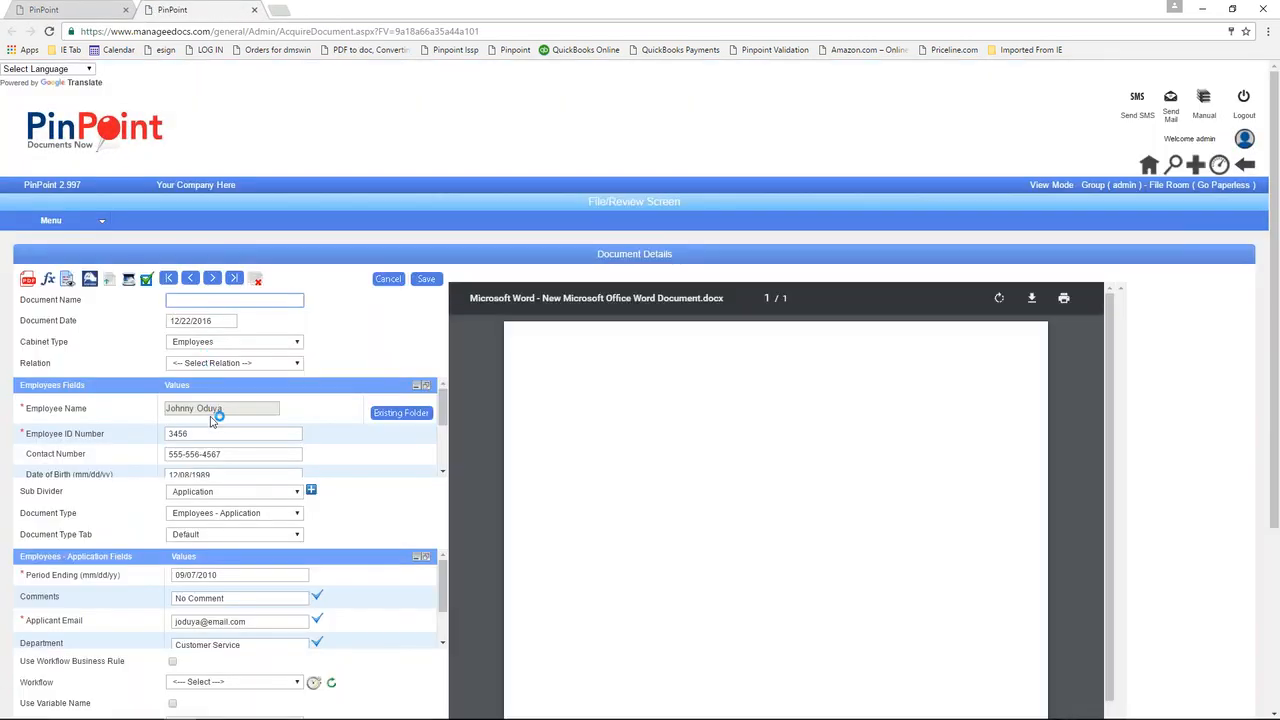
scroll(273, 580, "down", 1)
scroll(397, 617, "down", 2)
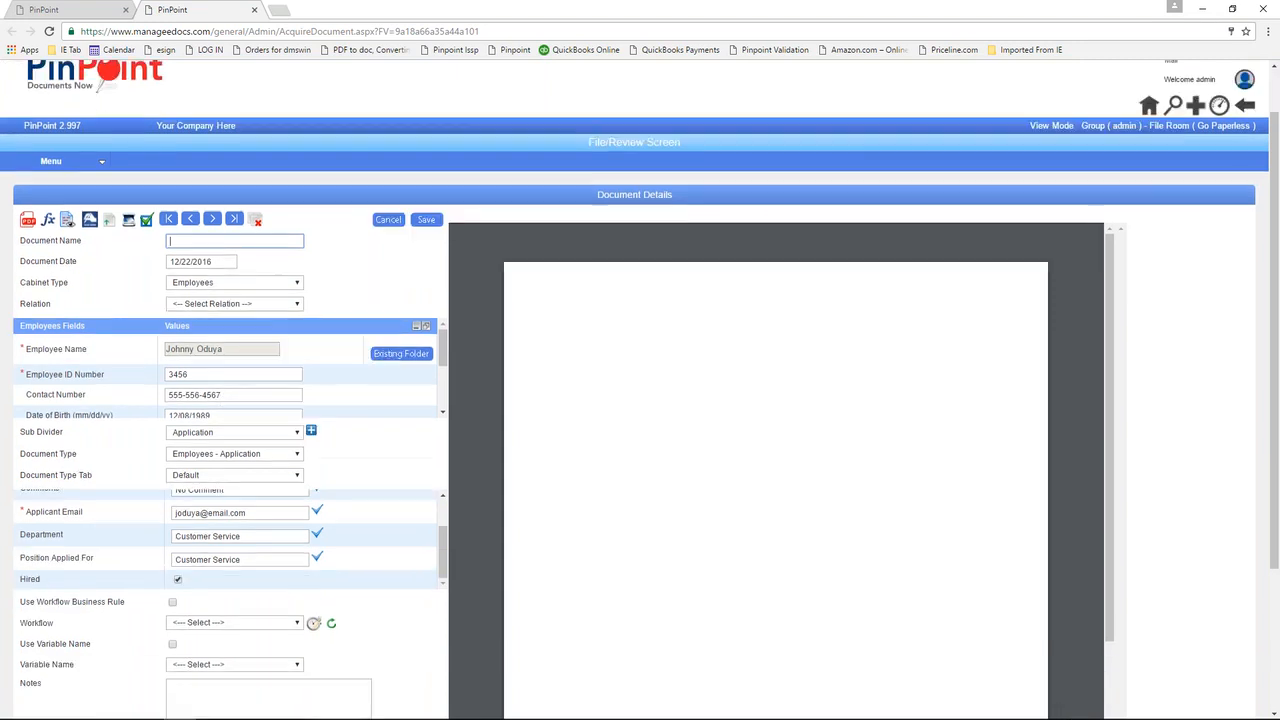
Replace the new file's application comment with None and close the File/Review screen without saving.
scroll(397, 617, "up", 1)
left_click_drag(445, 604, 439, 575)
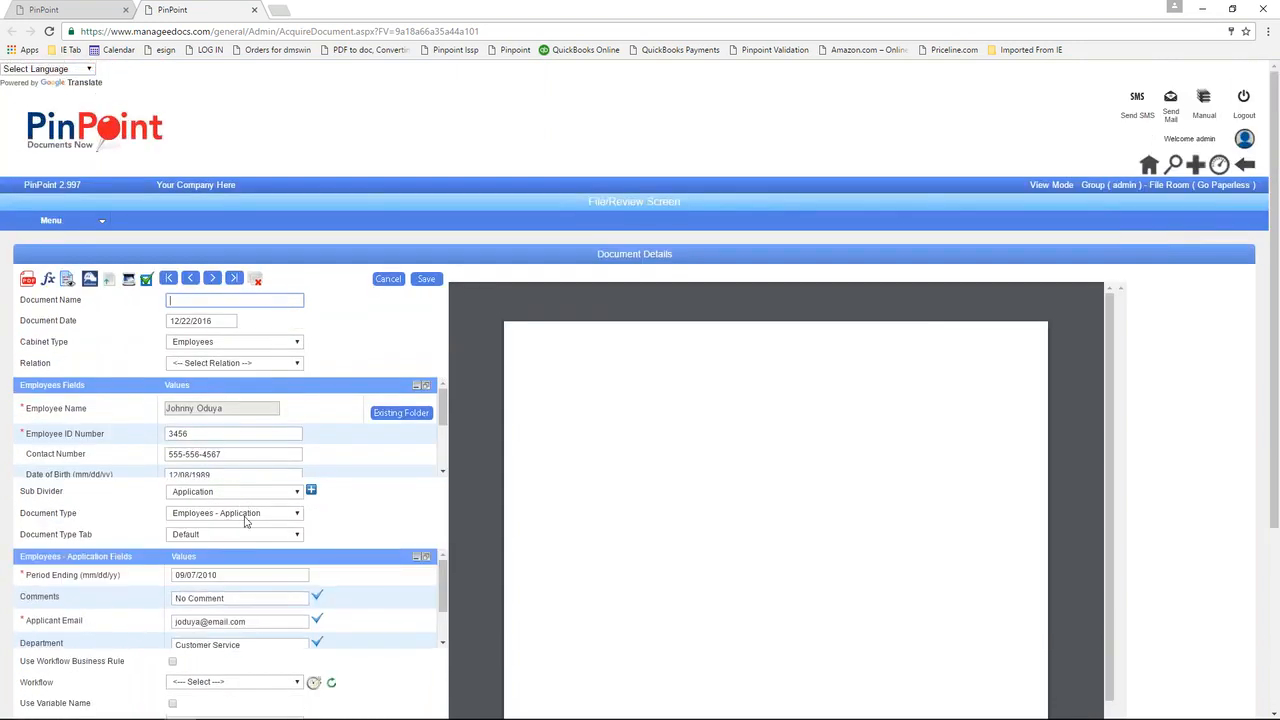
left_click_drag(241, 598, 111, 599)
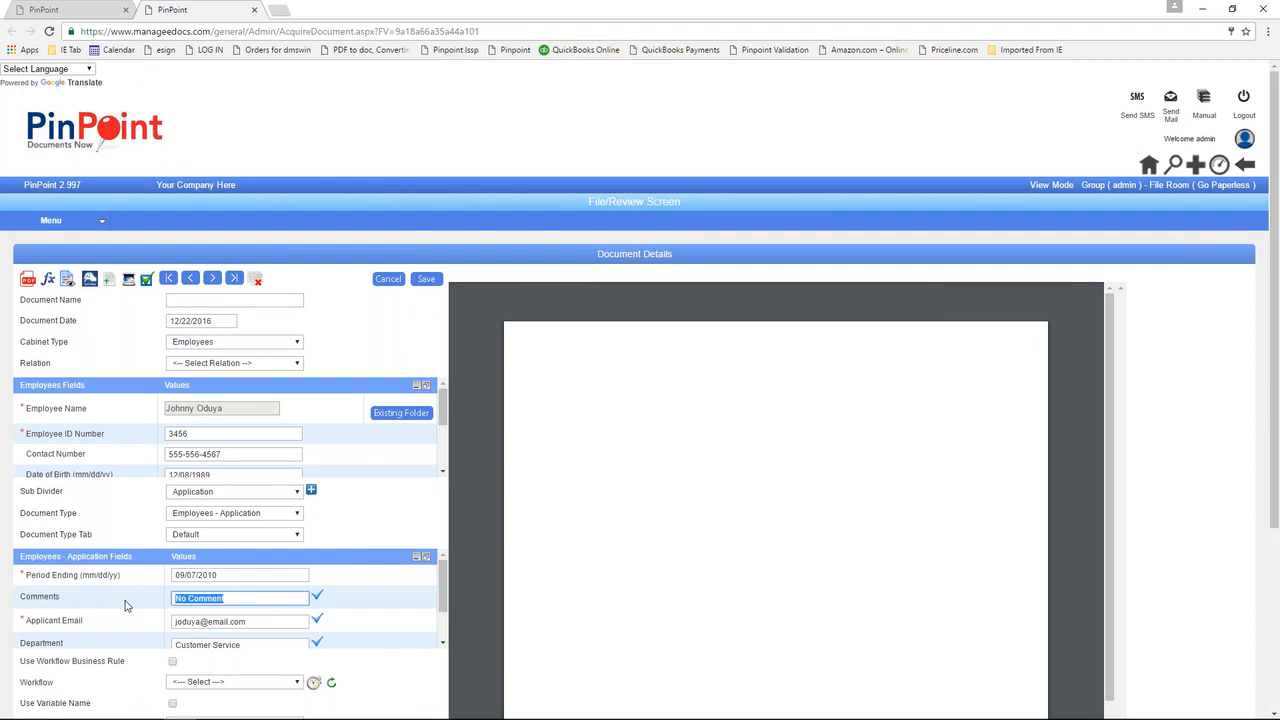
type("None")
left_click(253, 9)
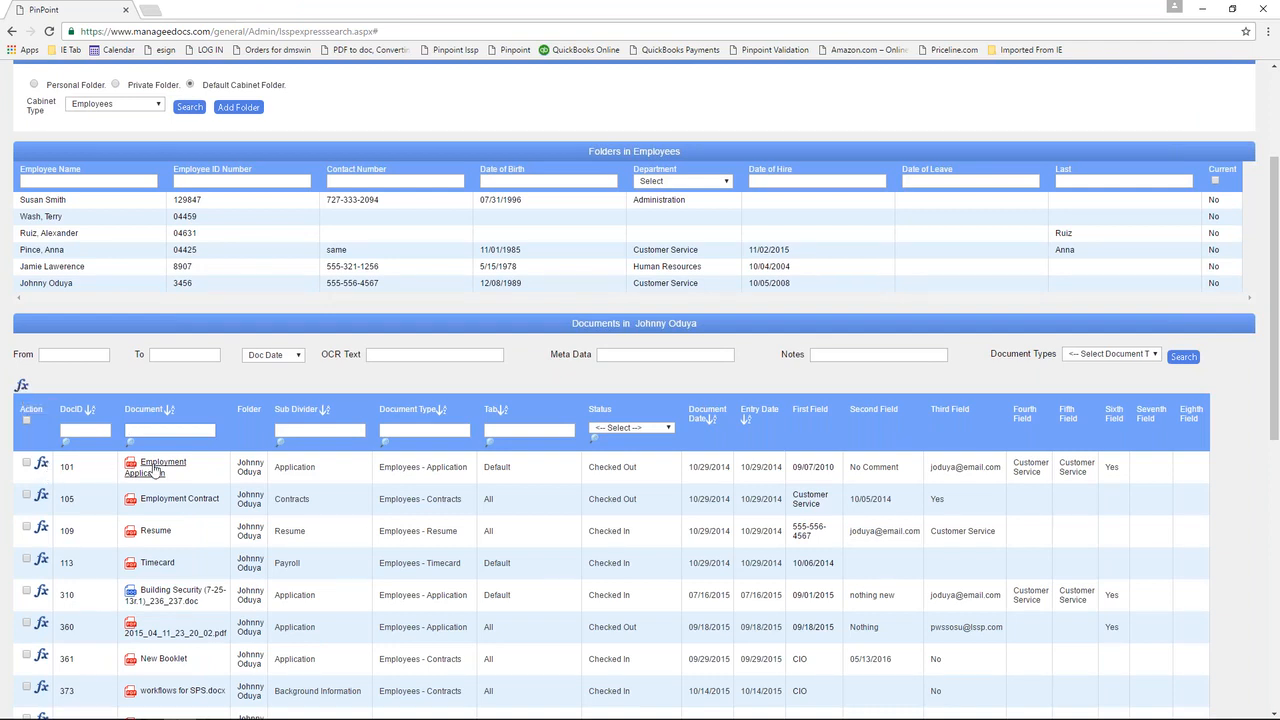
Add a new file from the employee folder's document actions, with sub divider Contracts and document type Vendors - Agreement.
left_click_drag(711, 322, 604, 334)
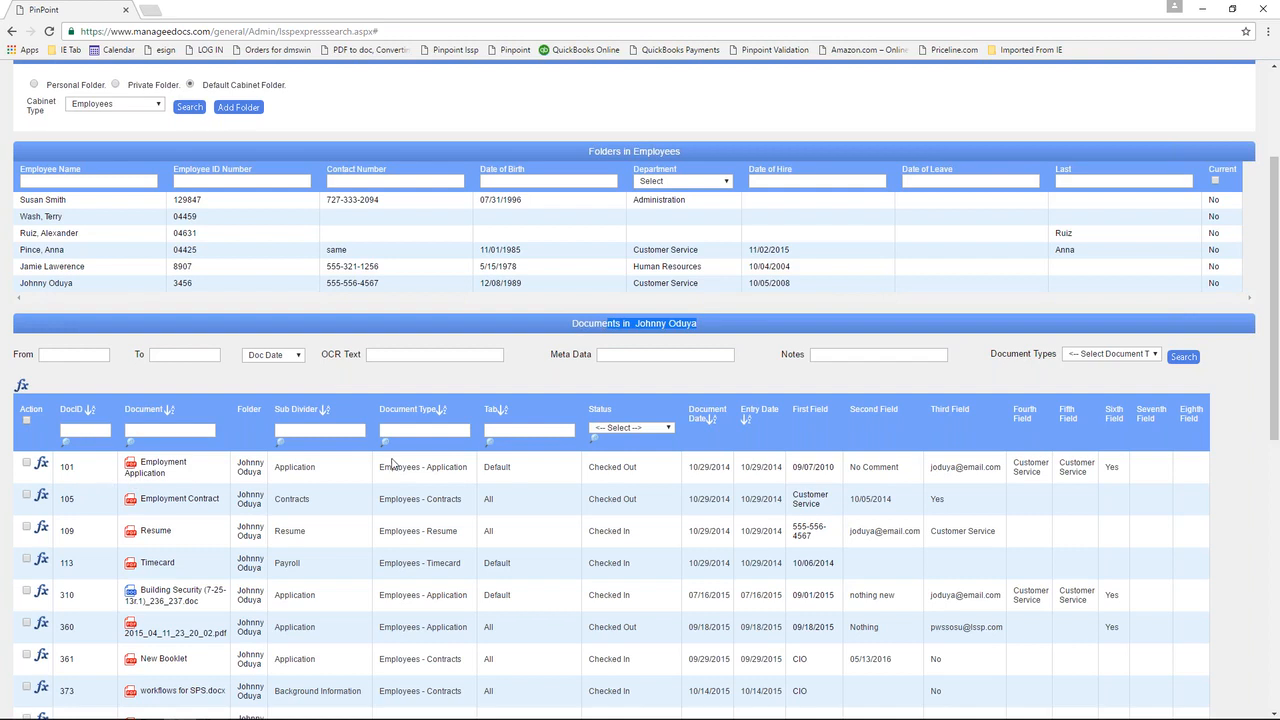
left_click(21, 386)
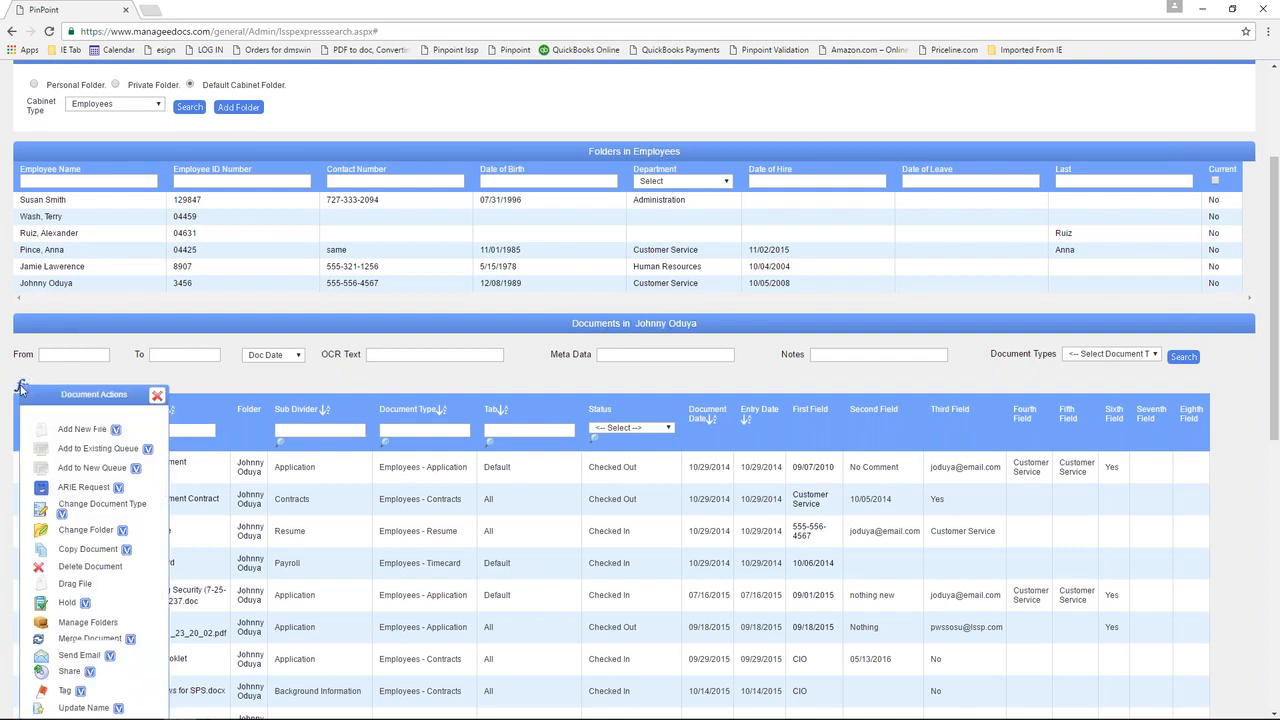
left_click(42, 429)
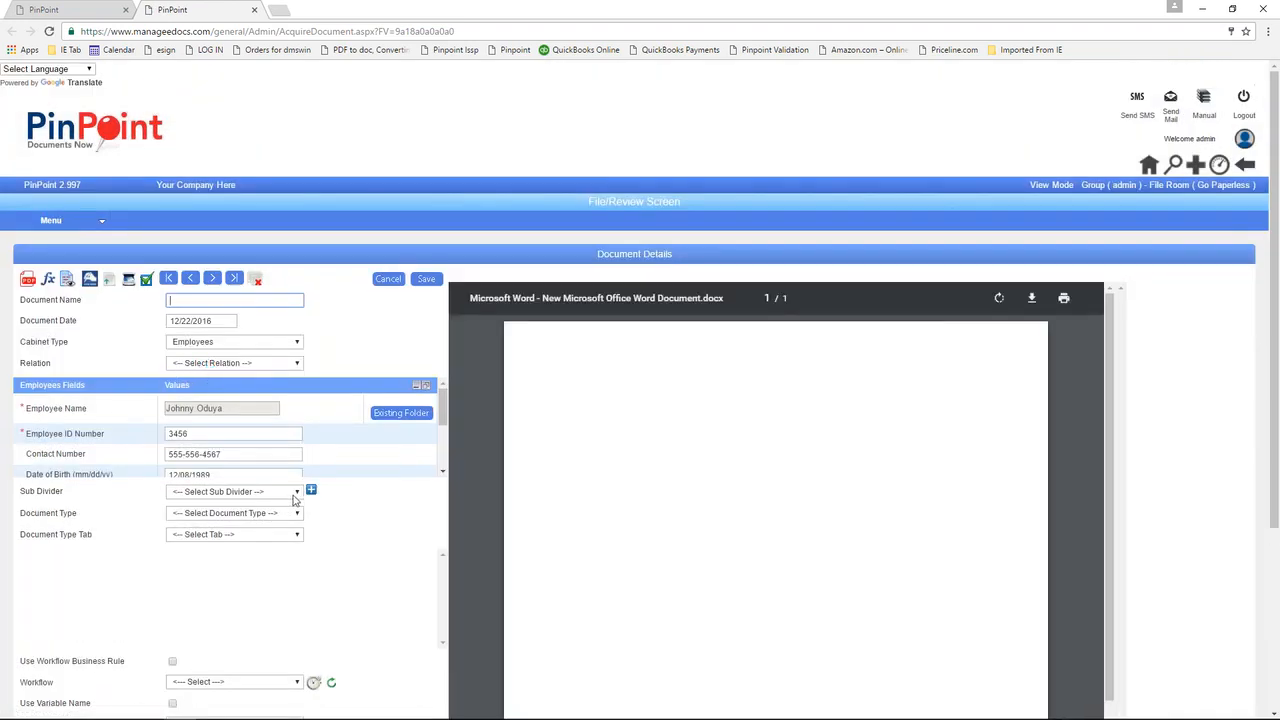
left_click(296, 495)
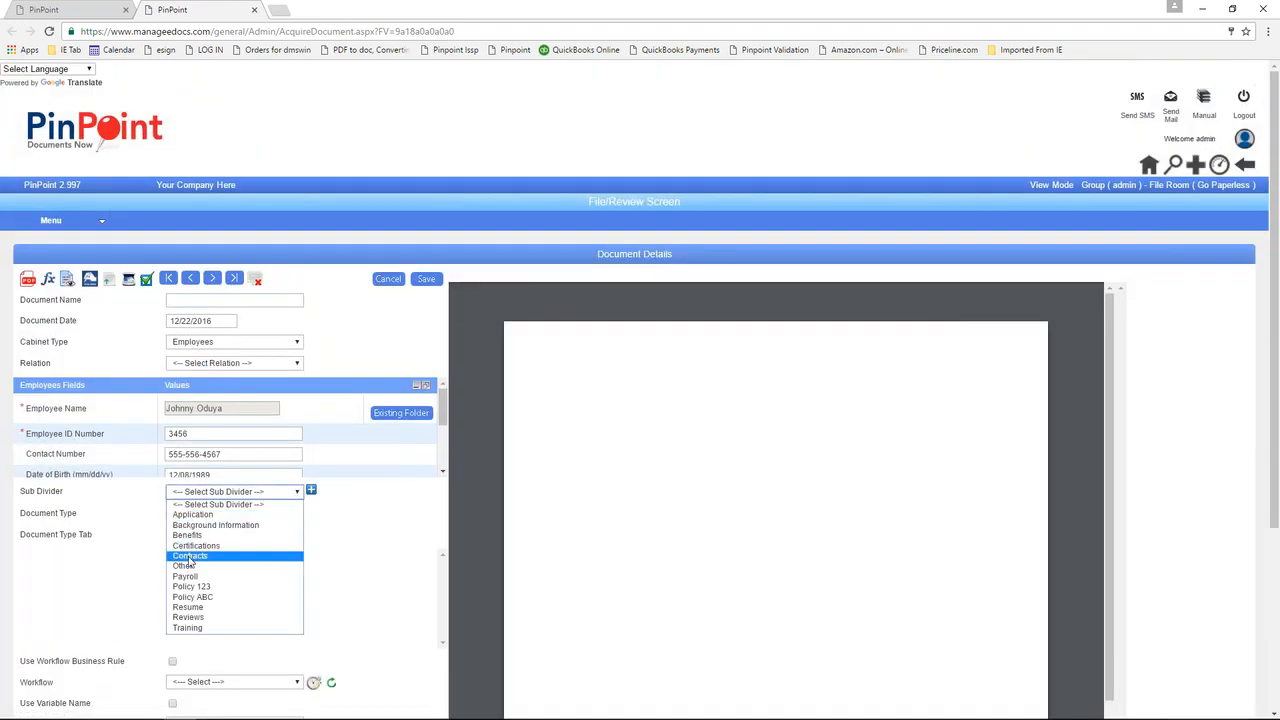
left_click(189, 562)
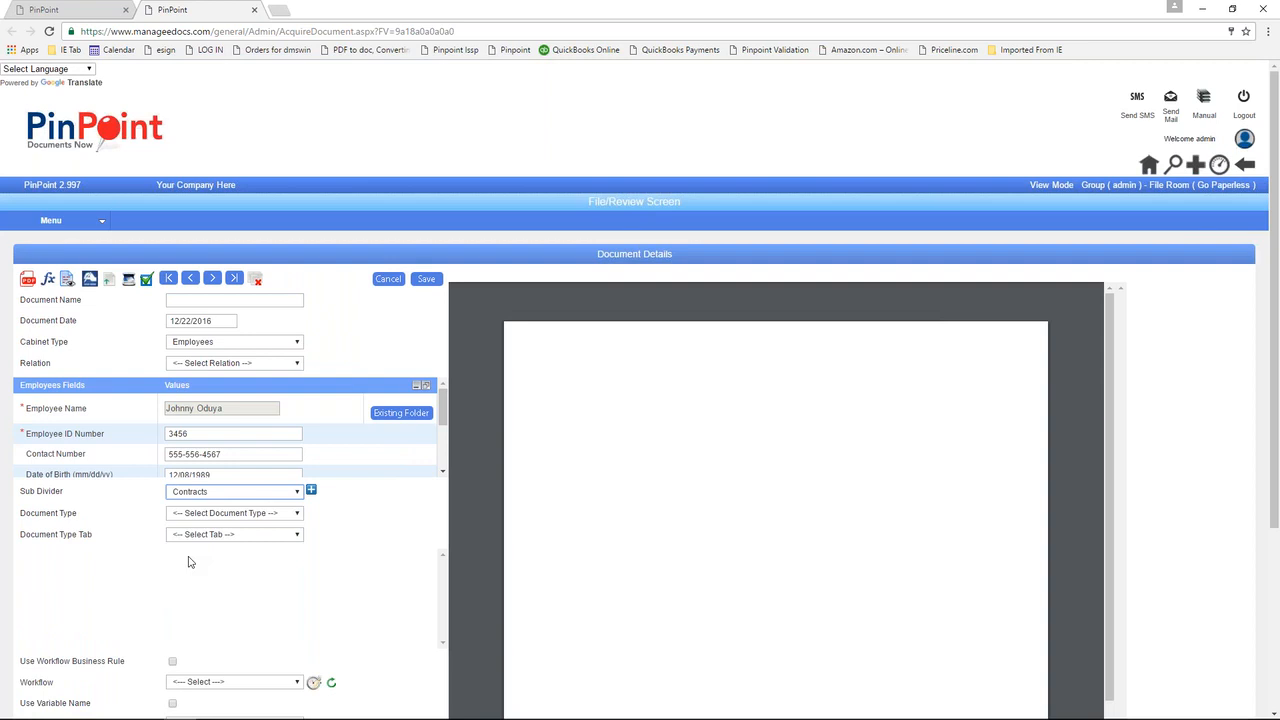
left_click(297, 514)
key("v")
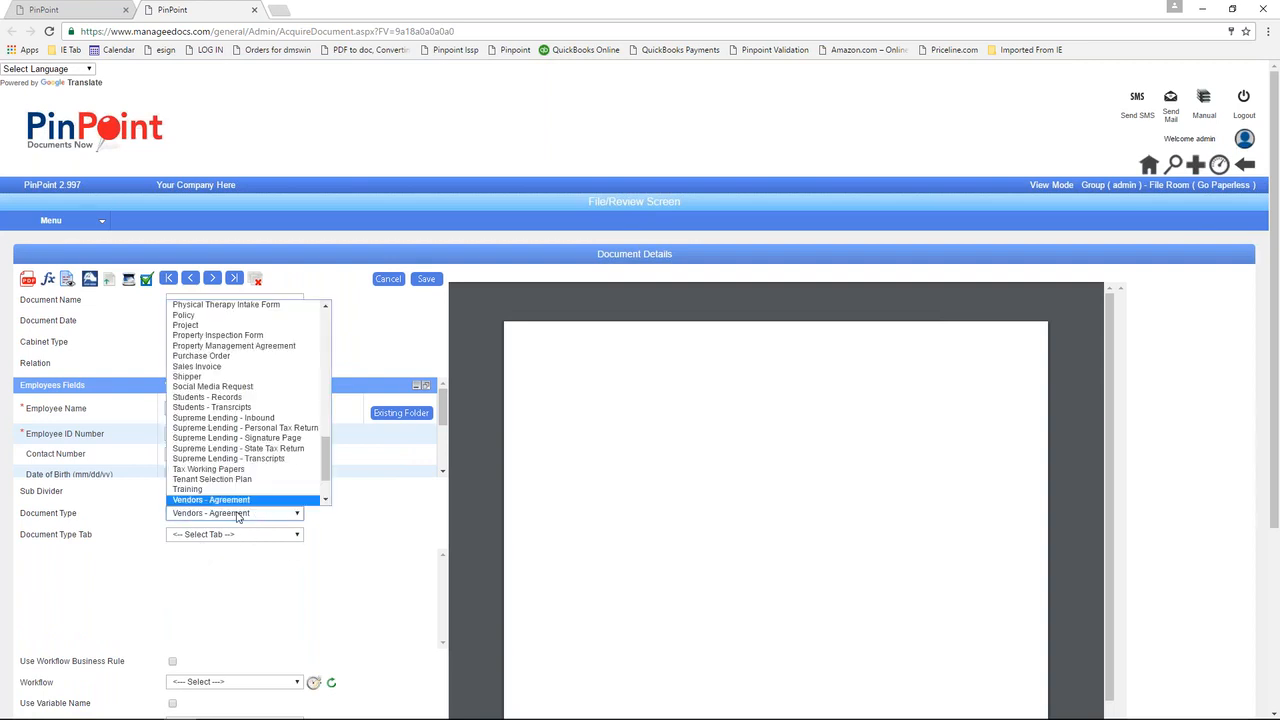
left_click(235, 500)
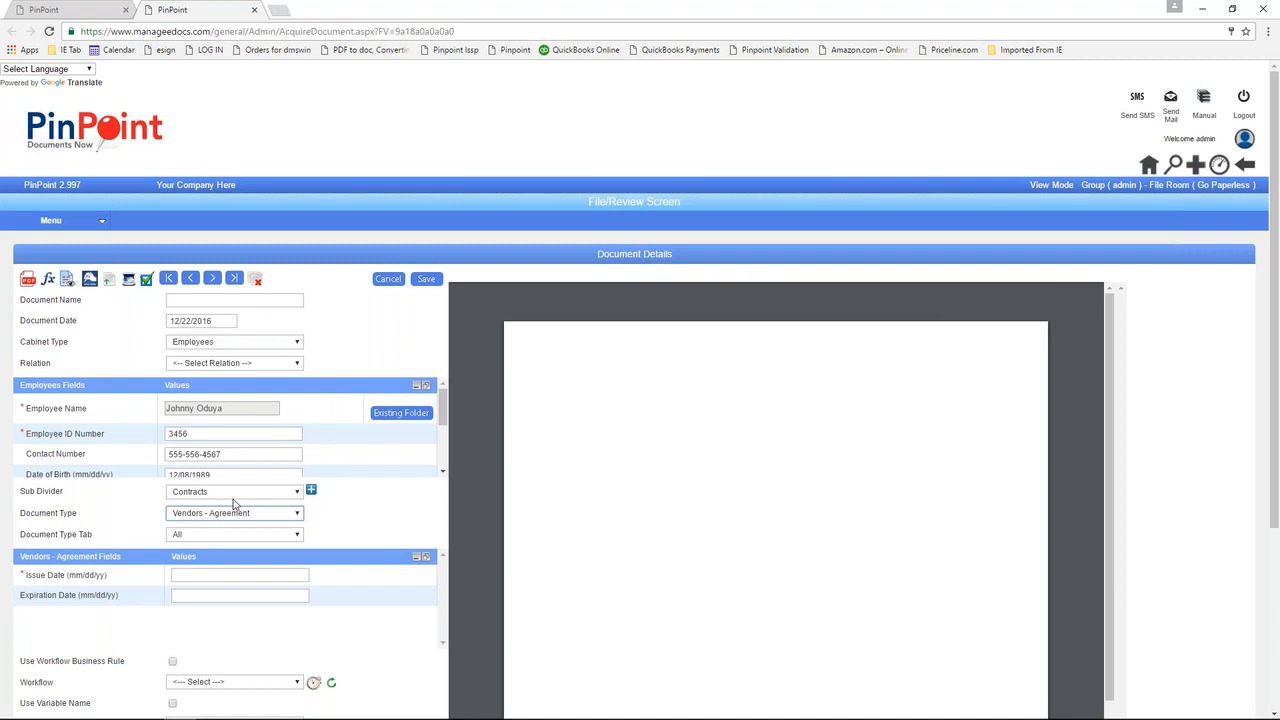
Look over the vendor agreement's issue date and expiration date fields, and close the new-file screen without saving.
left_click(195, 575)
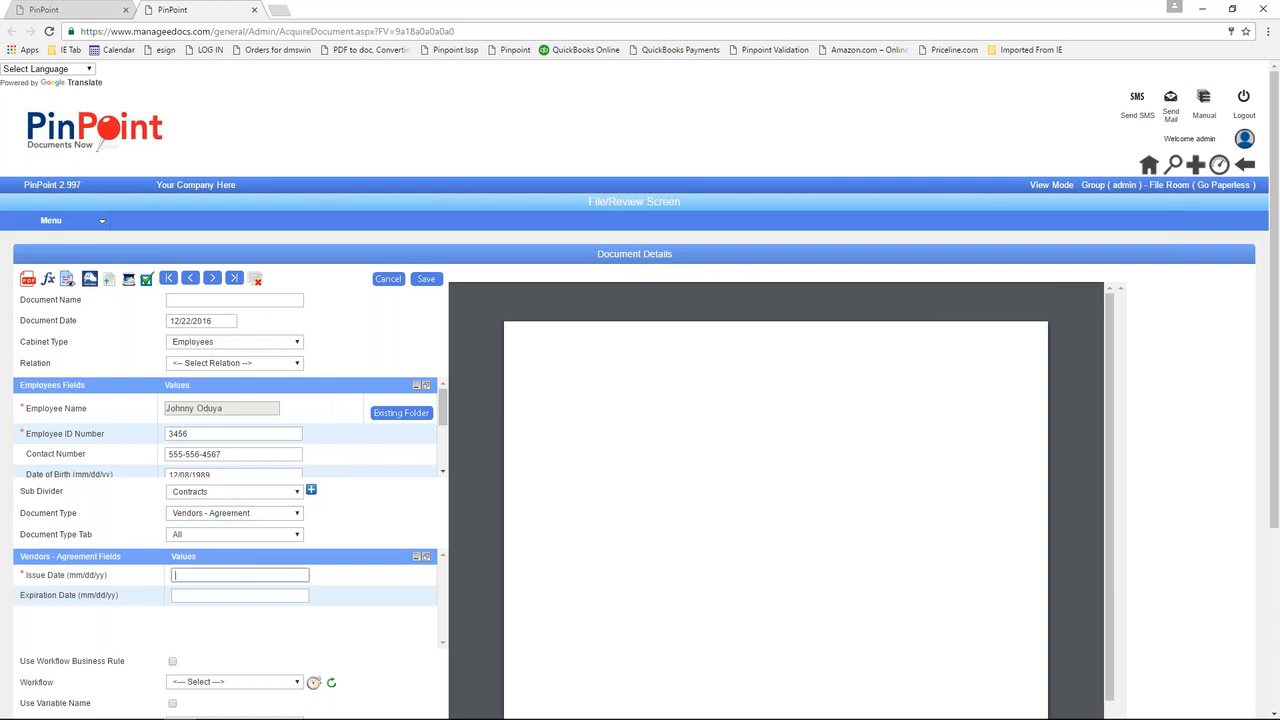
left_click(180, 598)
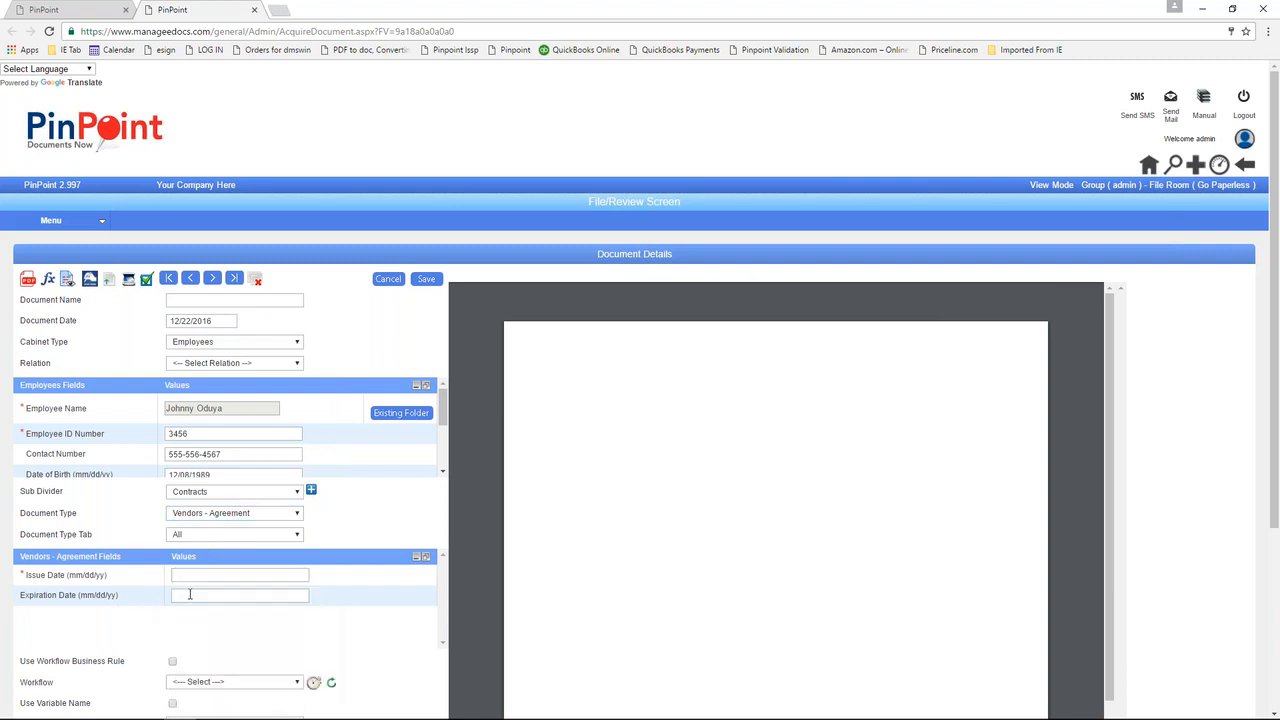
left_click(62, 592)
left_click(254, 10)
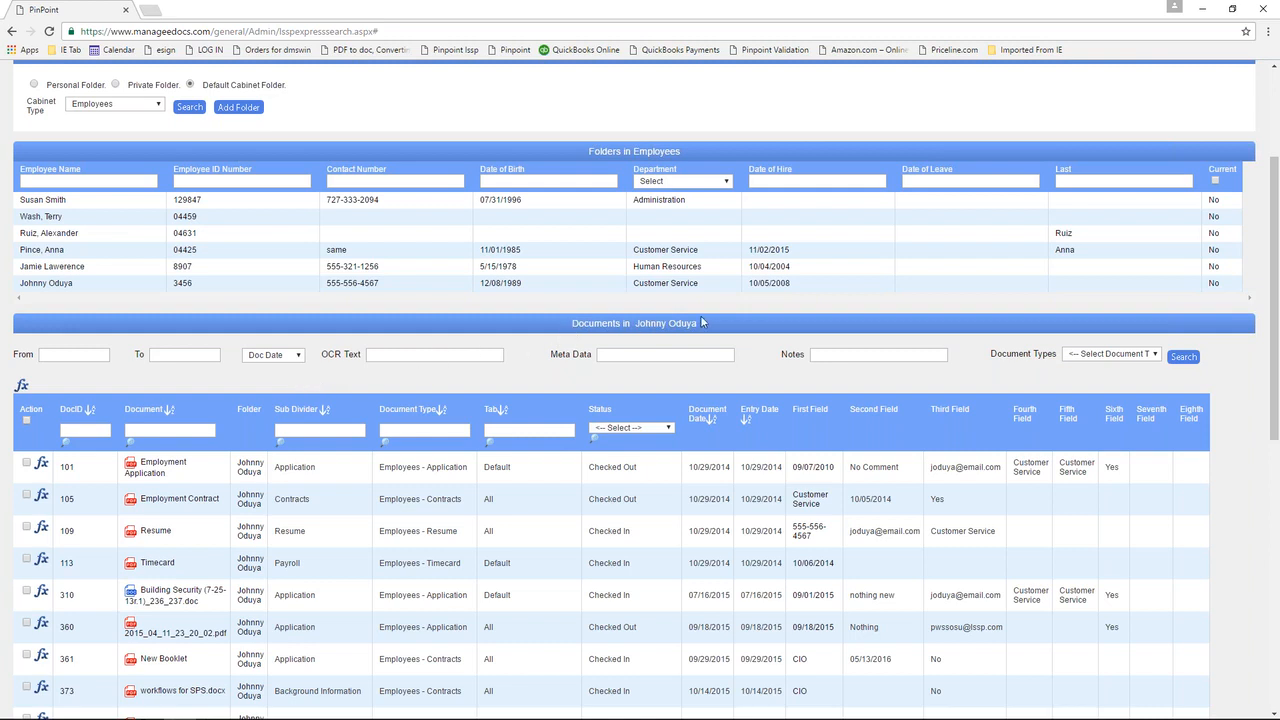
Open the folder's Drag File action and drop cust121516.csv and 1-2.pdf into the upload area.
left_click(22, 386)
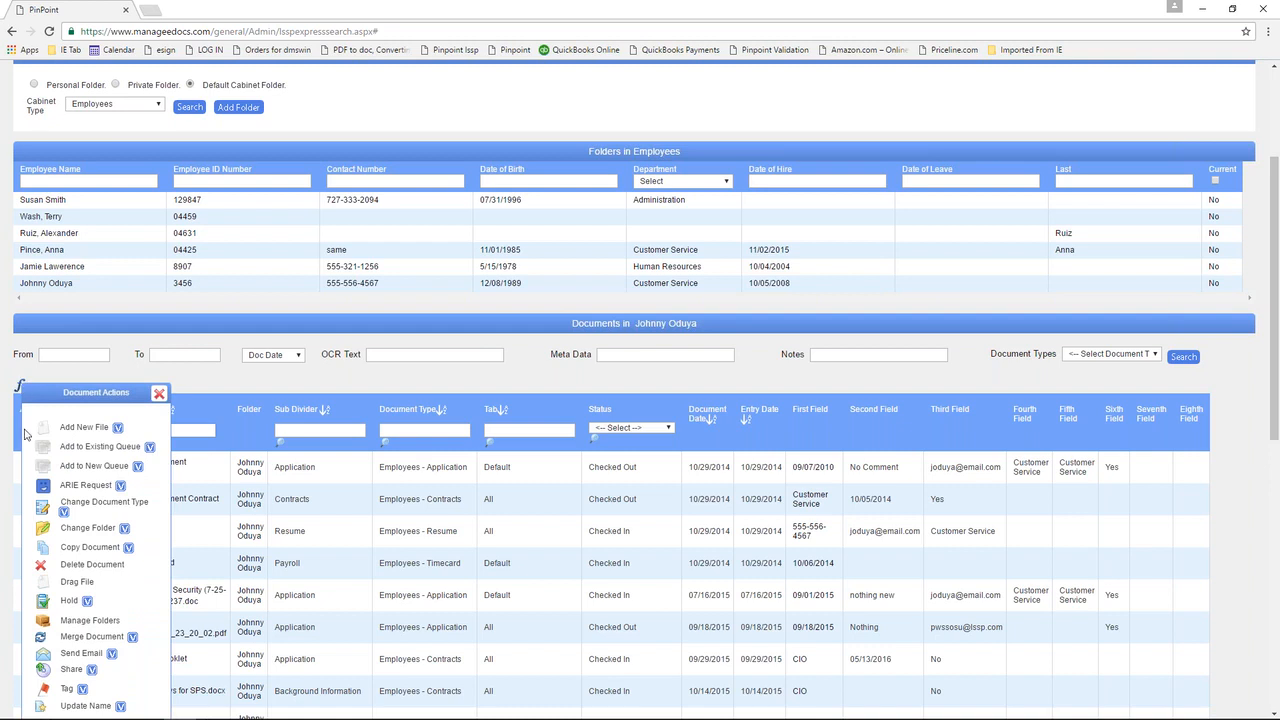
left_click(43, 586)
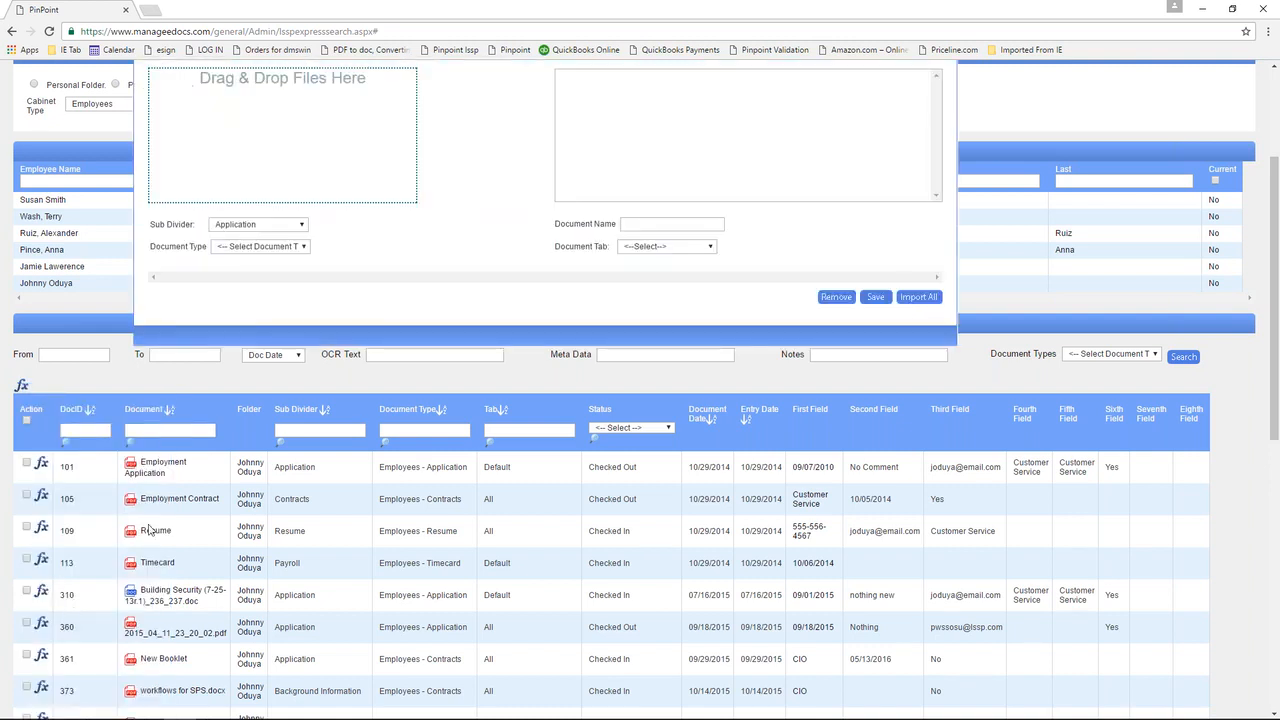
scroll(365, 430, "up", 2)
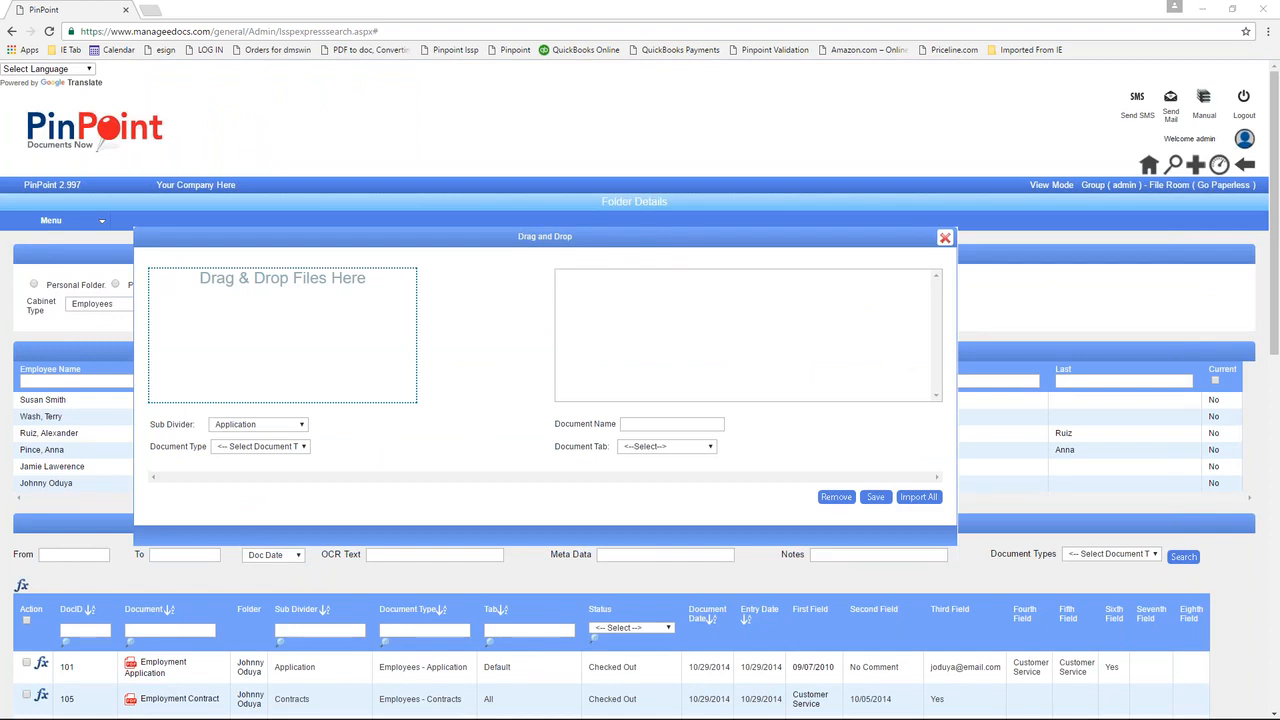
left_click_drag(1183, 271, 265, 311)
left_click_drag(1242, 203, 210, 310)
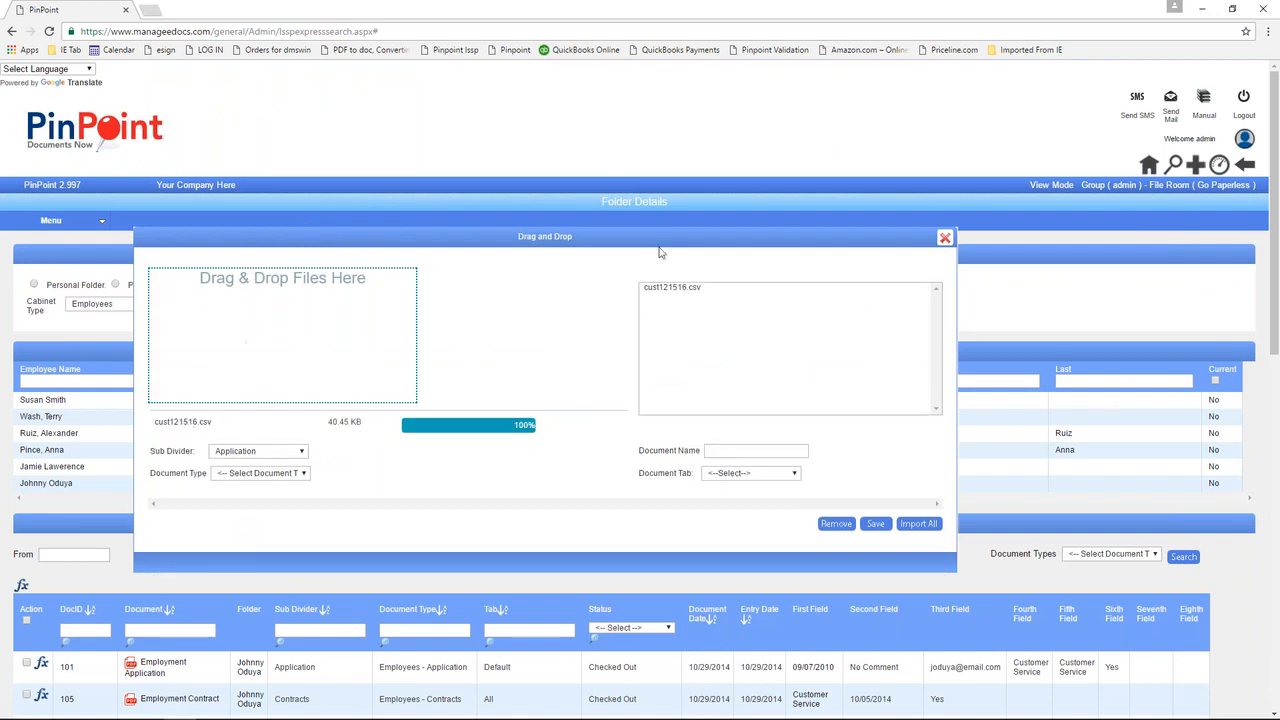
left_click_drag(977, 191, 209, 309)
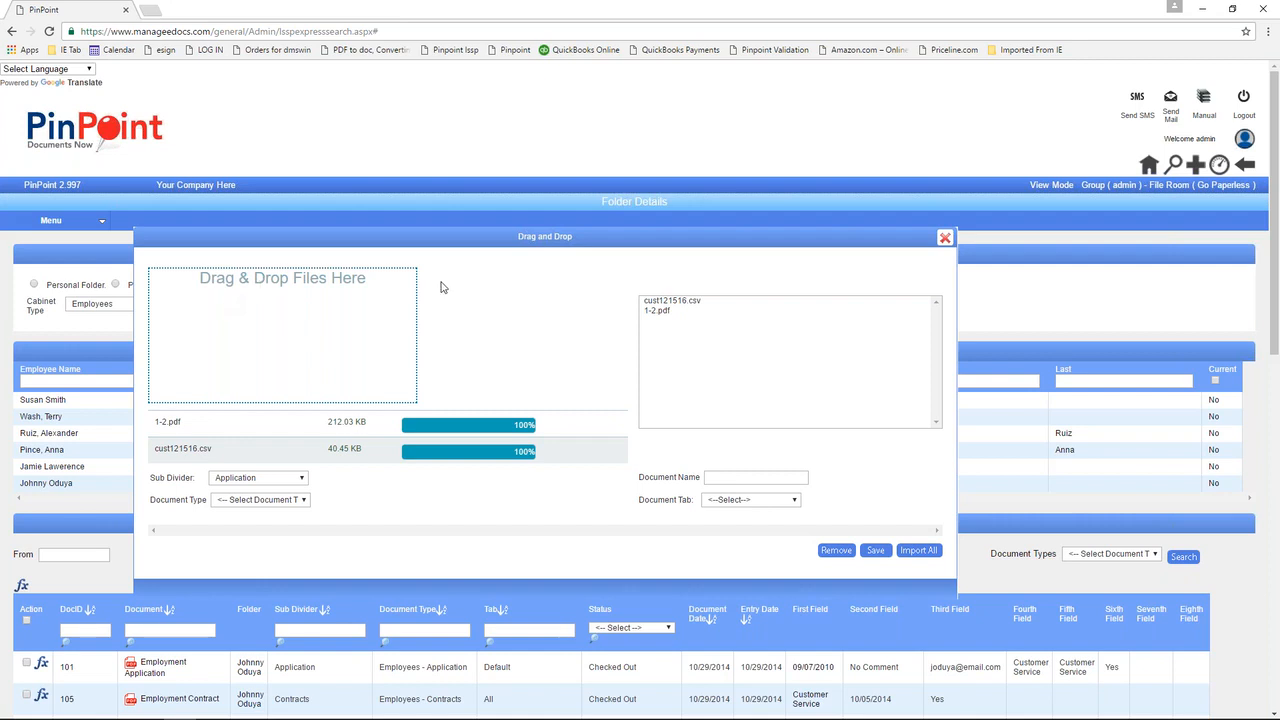
Set the document type of the dropped files to Vendors - Invoices and look over its invoice fields.
left_click(305, 502)
scroll(280, 590, "down", 10)
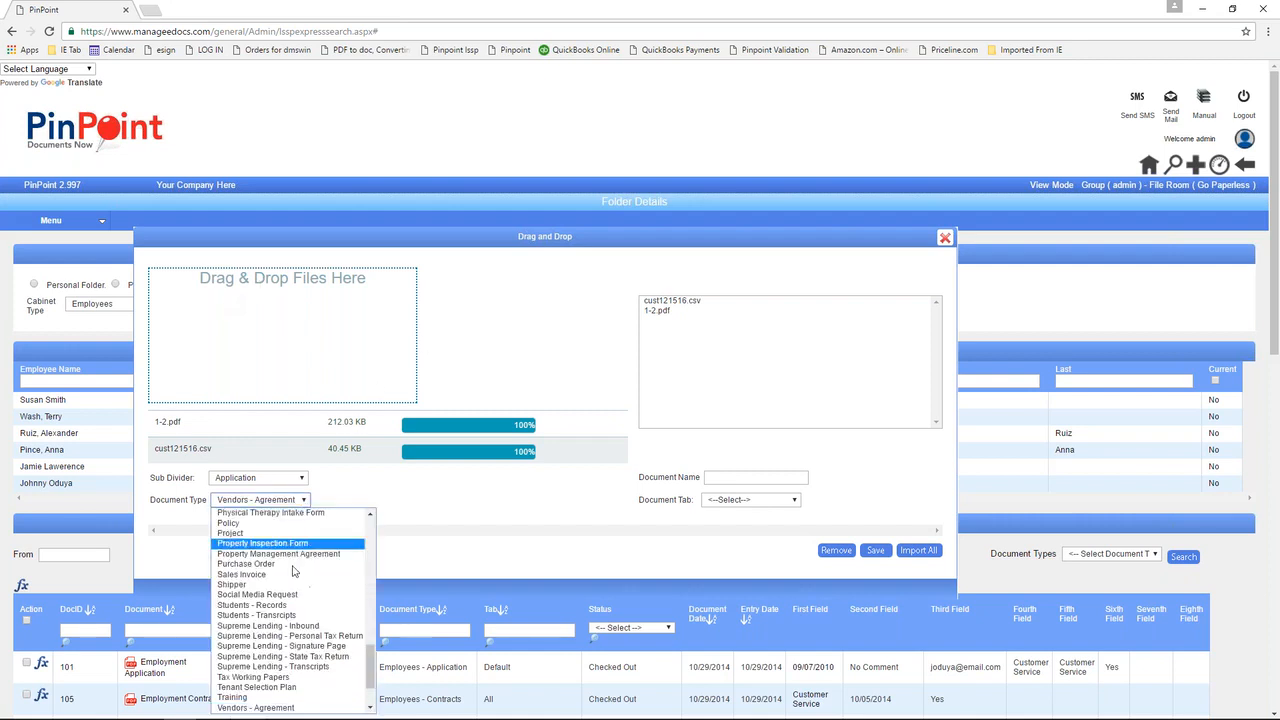
left_click(258, 666)
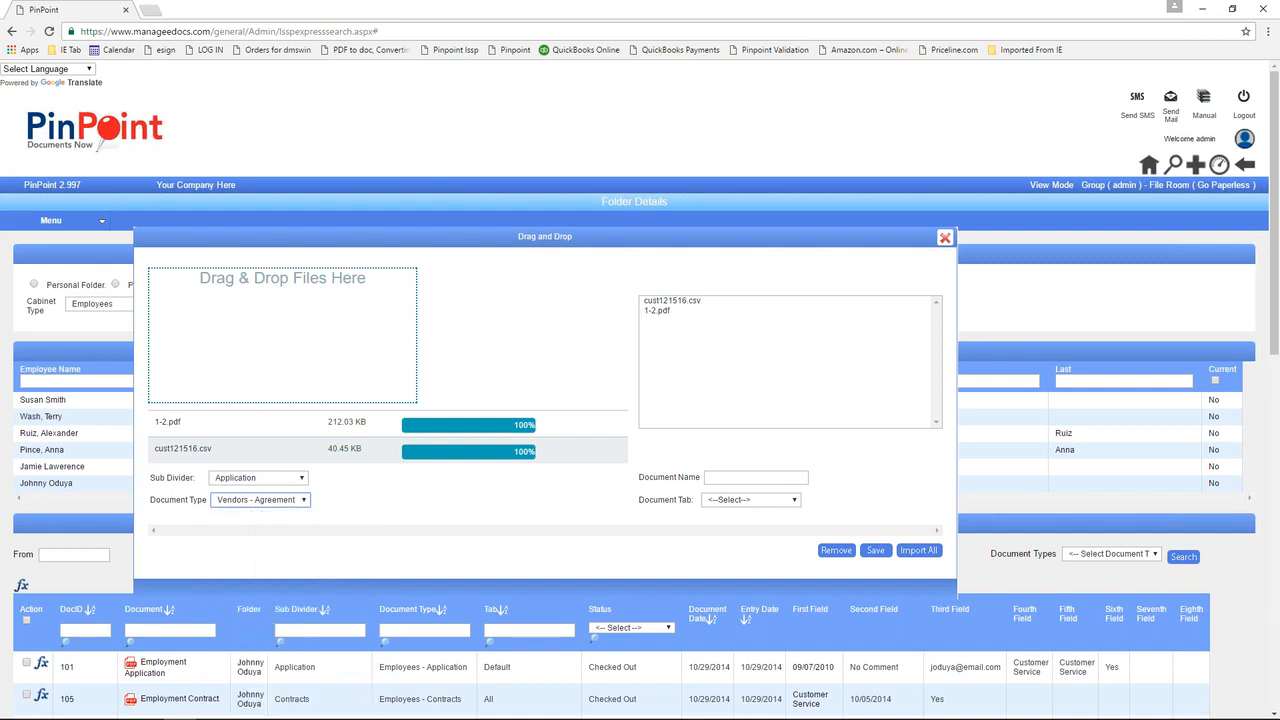
left_click(500, 540)
left_click(500, 560)
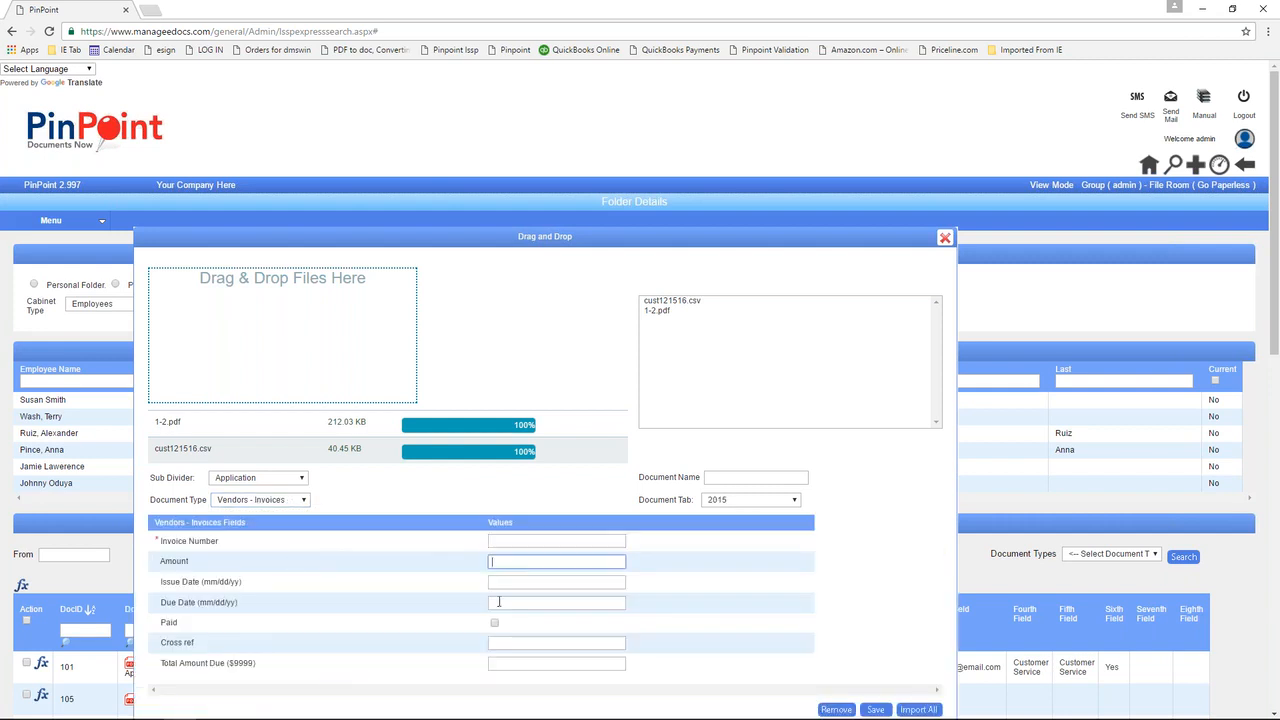
left_click(495, 603)
left_click(537, 662)
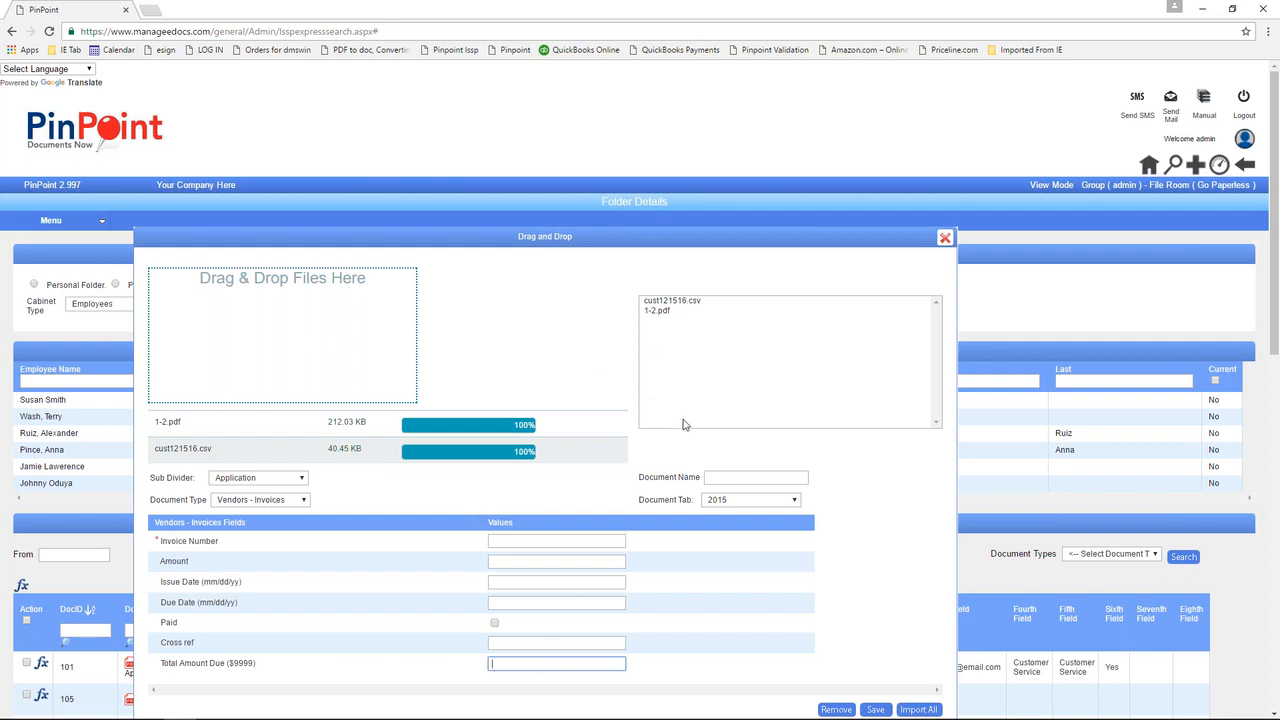
Select cust121516.csv, change its document type to Project, and close the Drag and Drop dialog without importing.
left_click(653, 302)
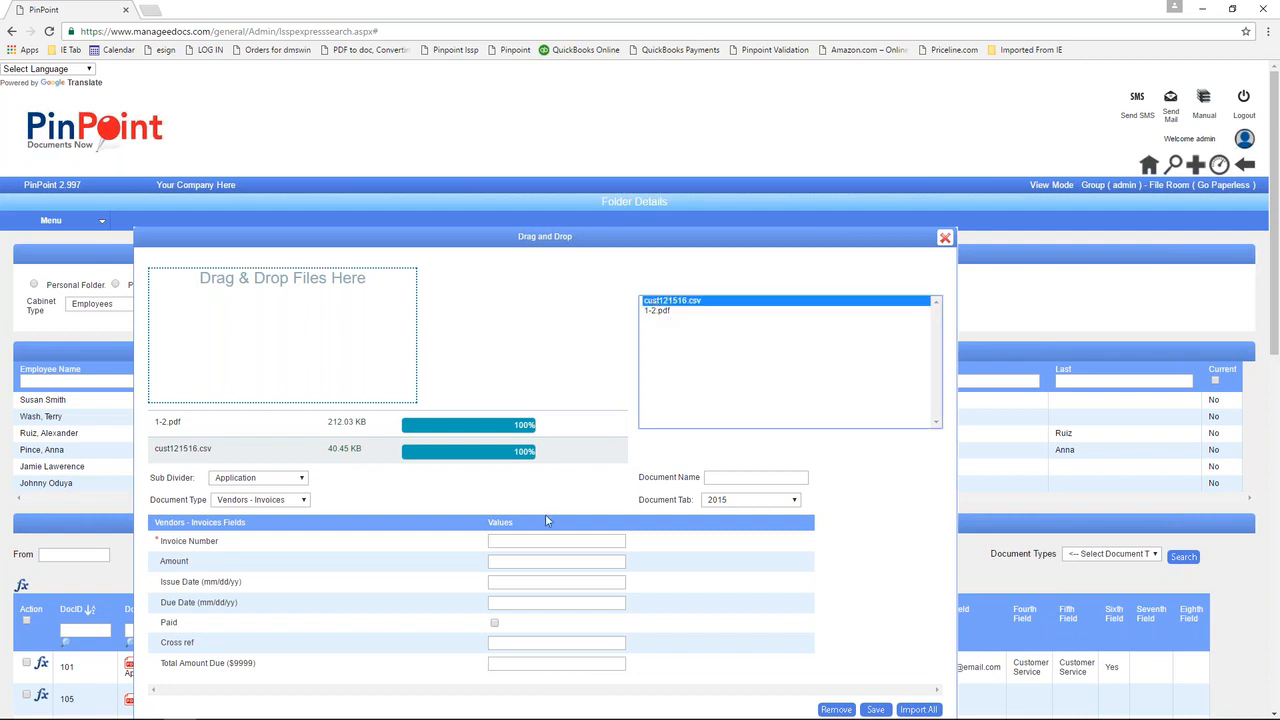
left_click(276, 500)
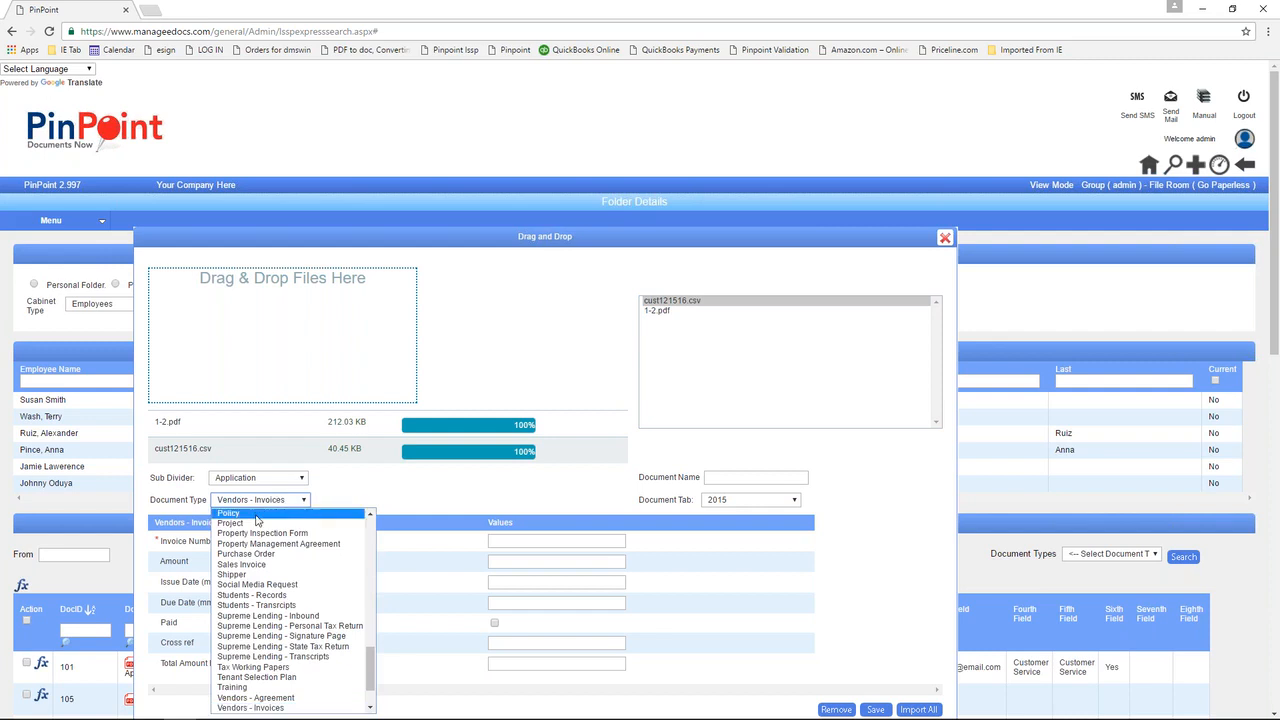
left_click(251, 524)
left_click(492, 539)
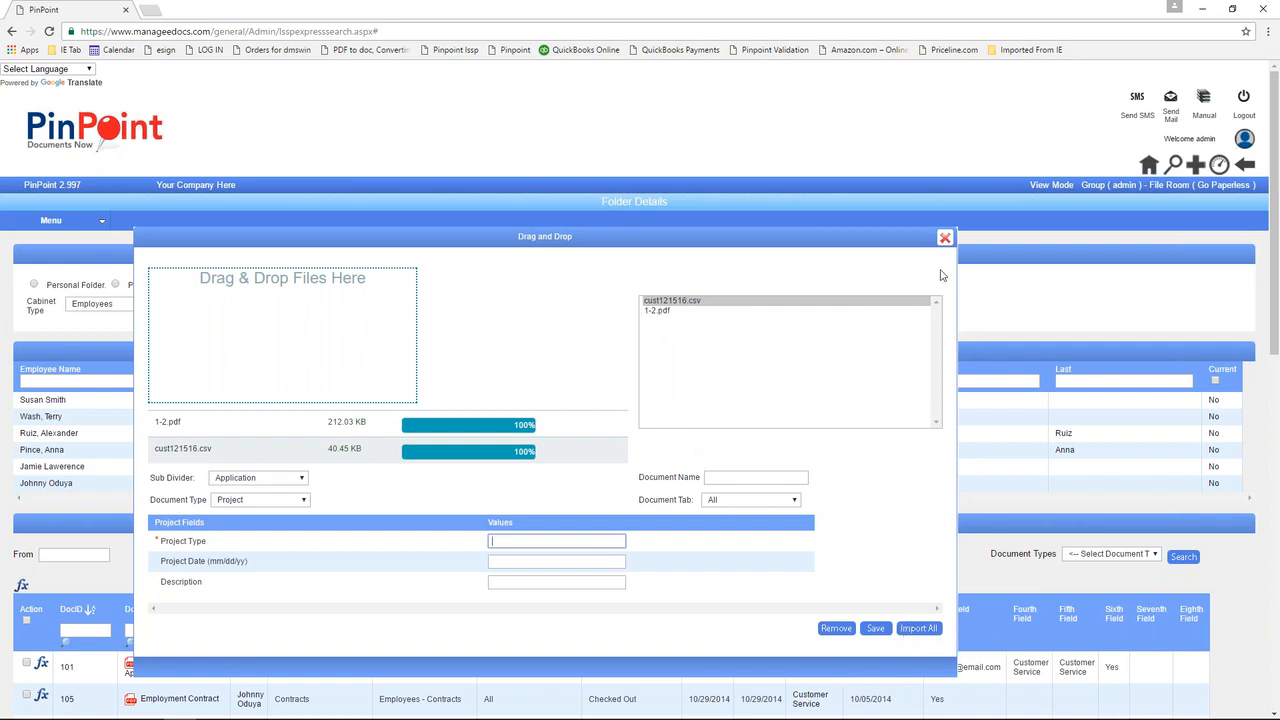
left_click(945, 238)
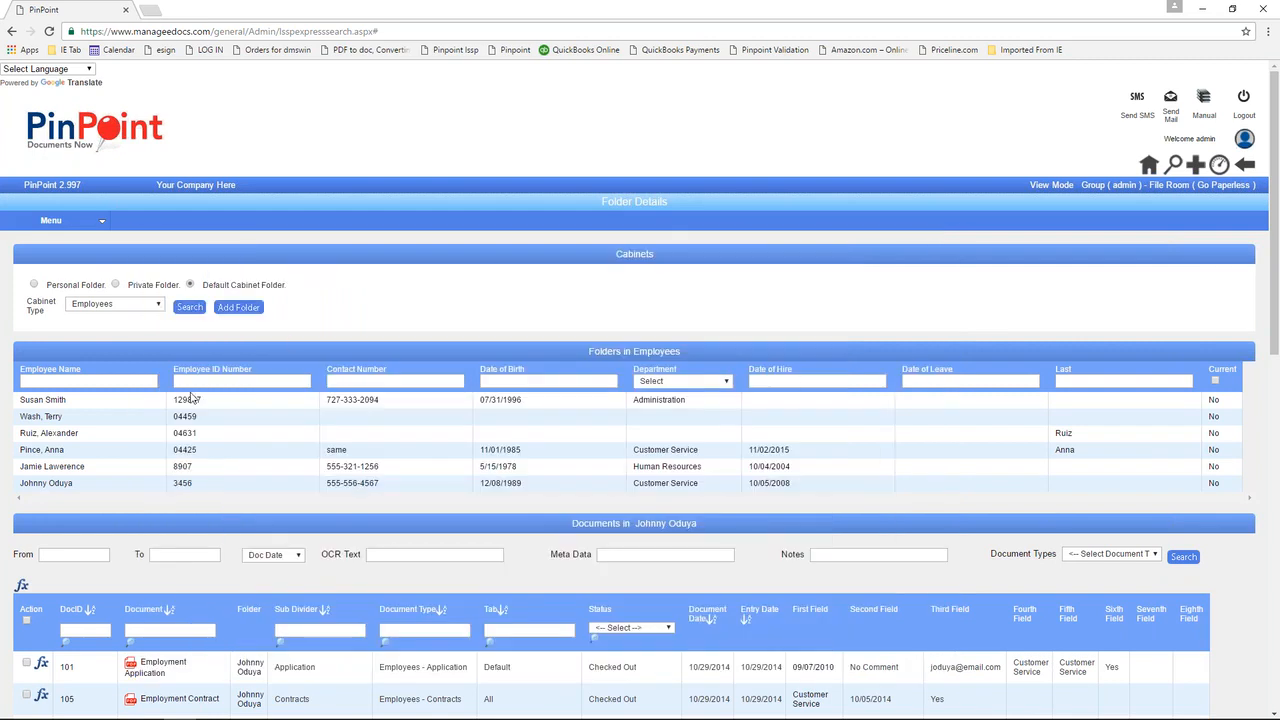
Return to the home page and open the screen for filing multiple documents.
scroll(157, 443, "down", 2)
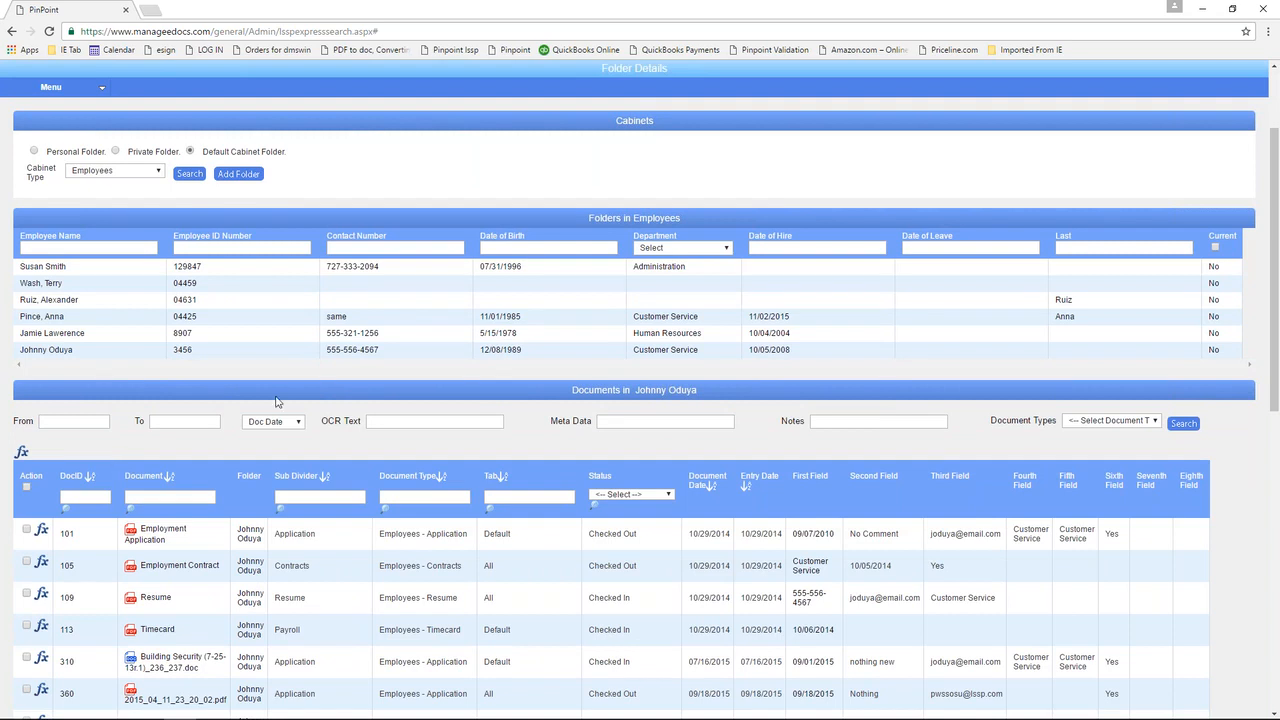
scroll(1041, 165, "up", 2)
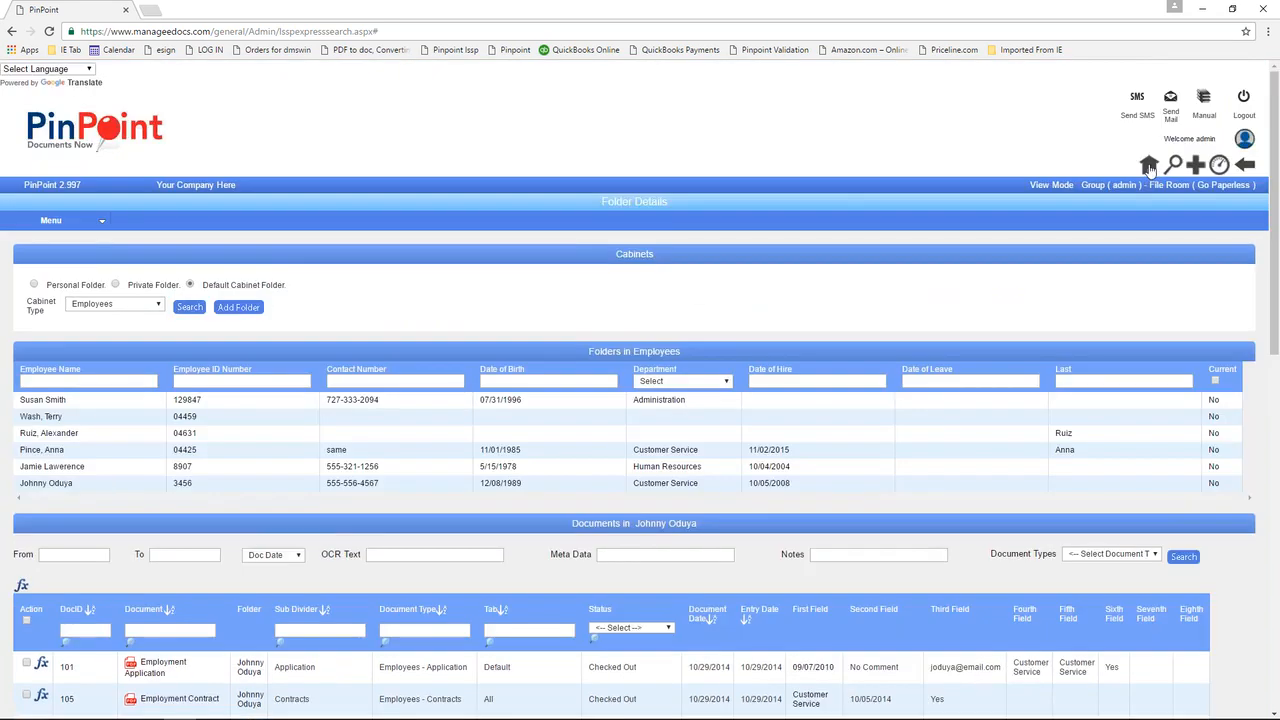
left_click(1149, 166)
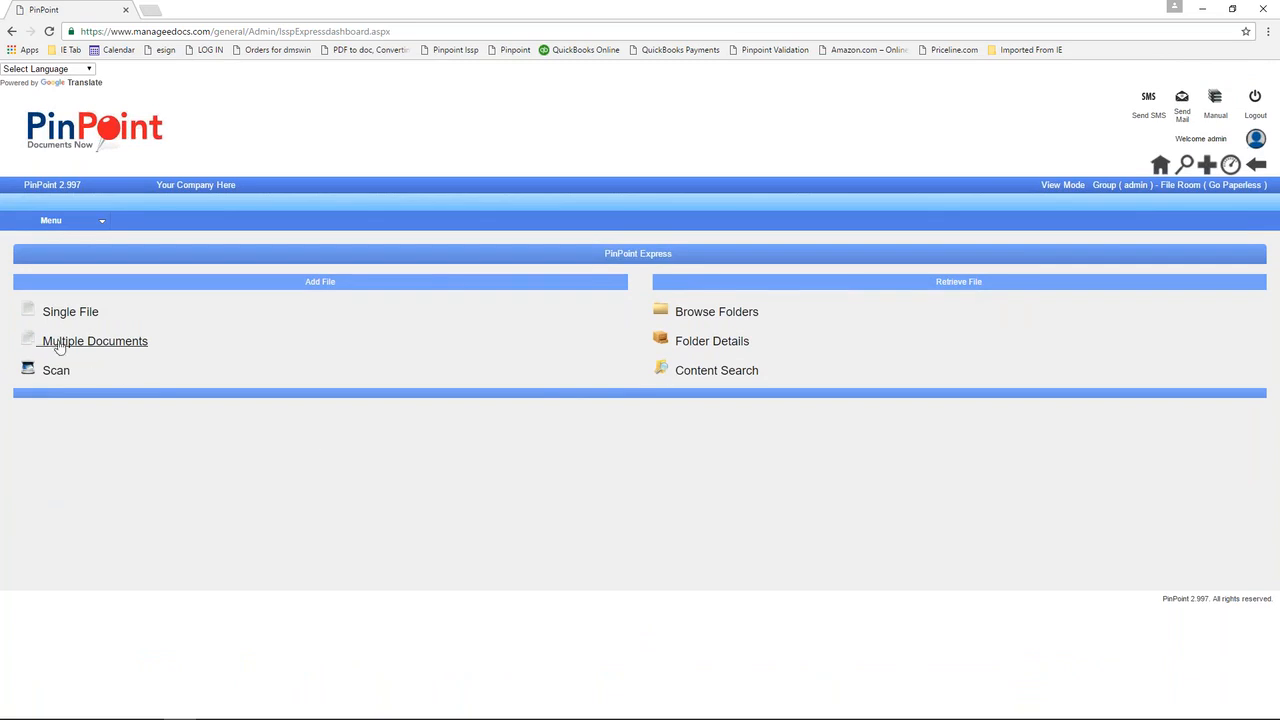
left_click(60, 344)
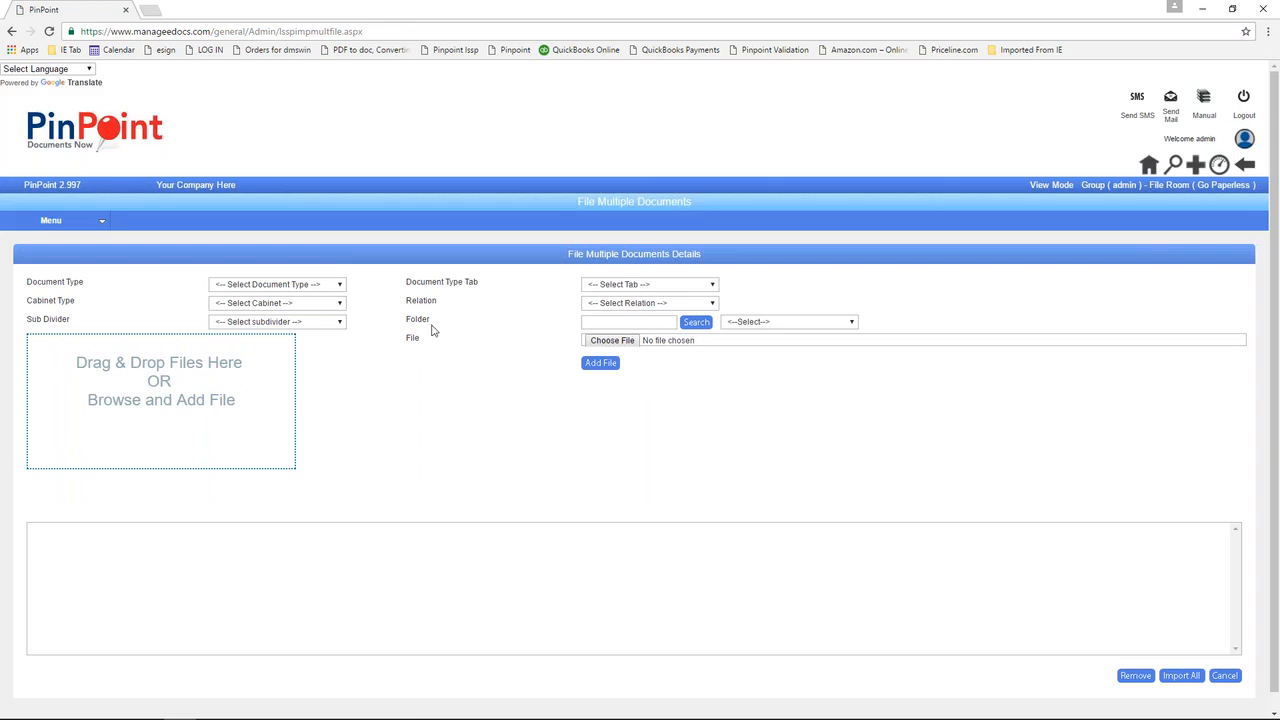
Choose the Accounting cabinet, a person's folder in it, and the Blood Pressure Chart document type for the batch.
left_click(340, 303)
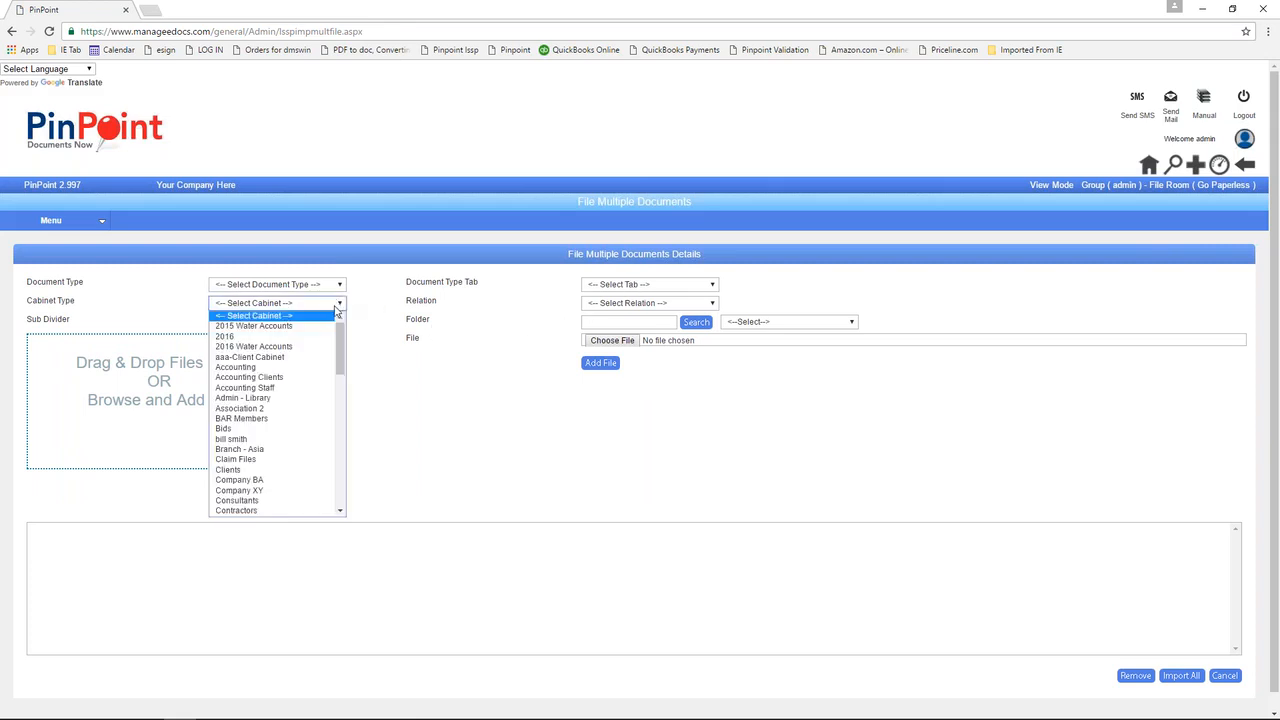
left_click(276, 367)
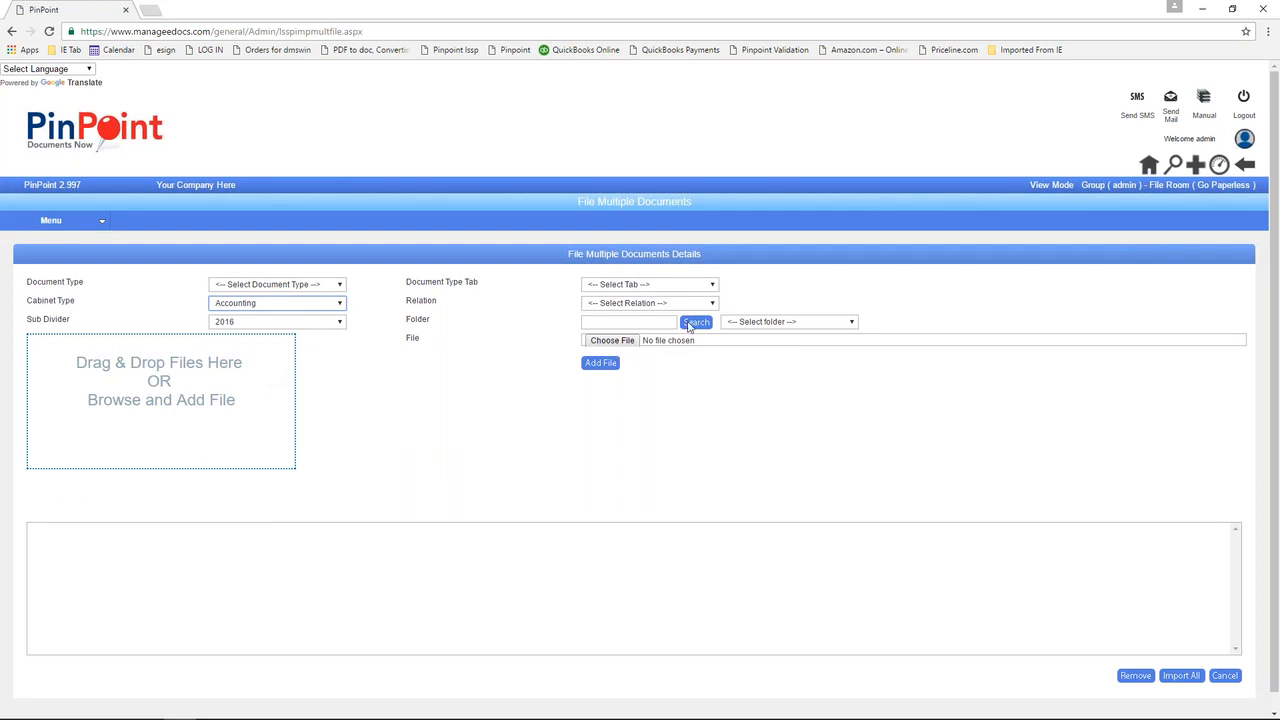
left_click(852, 323)
left_click(723, 361)
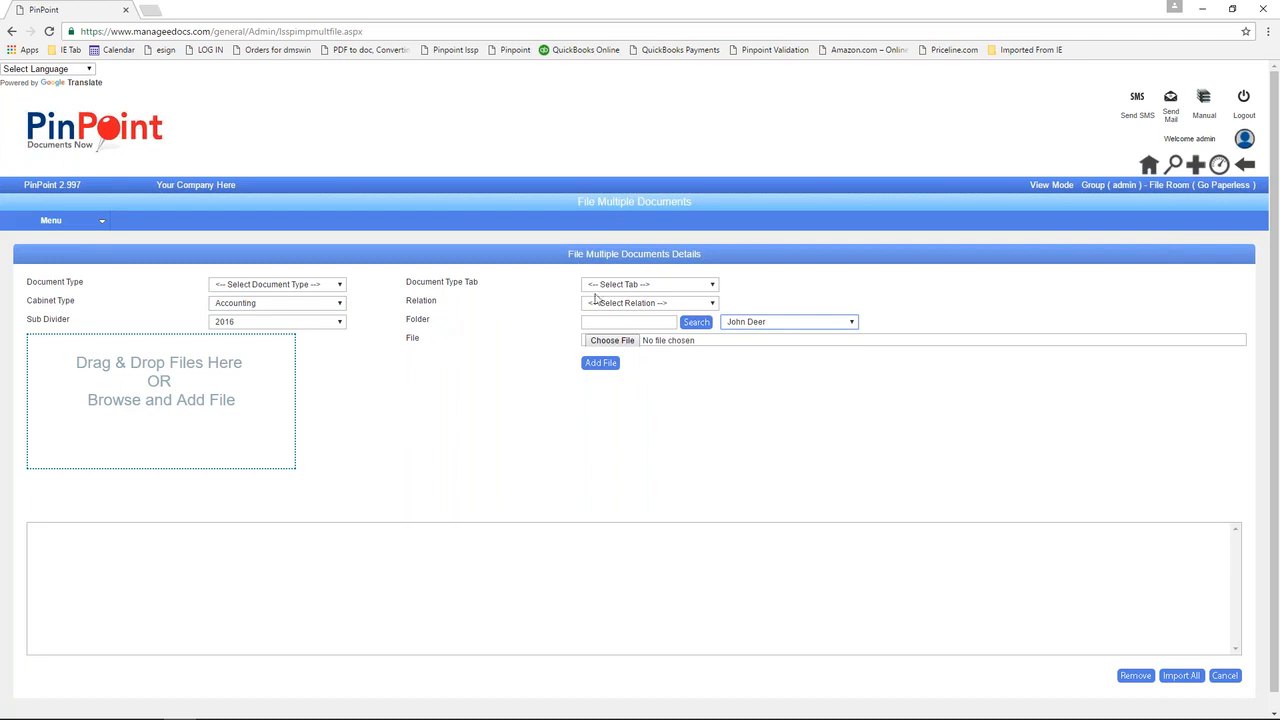
left_click(332, 287)
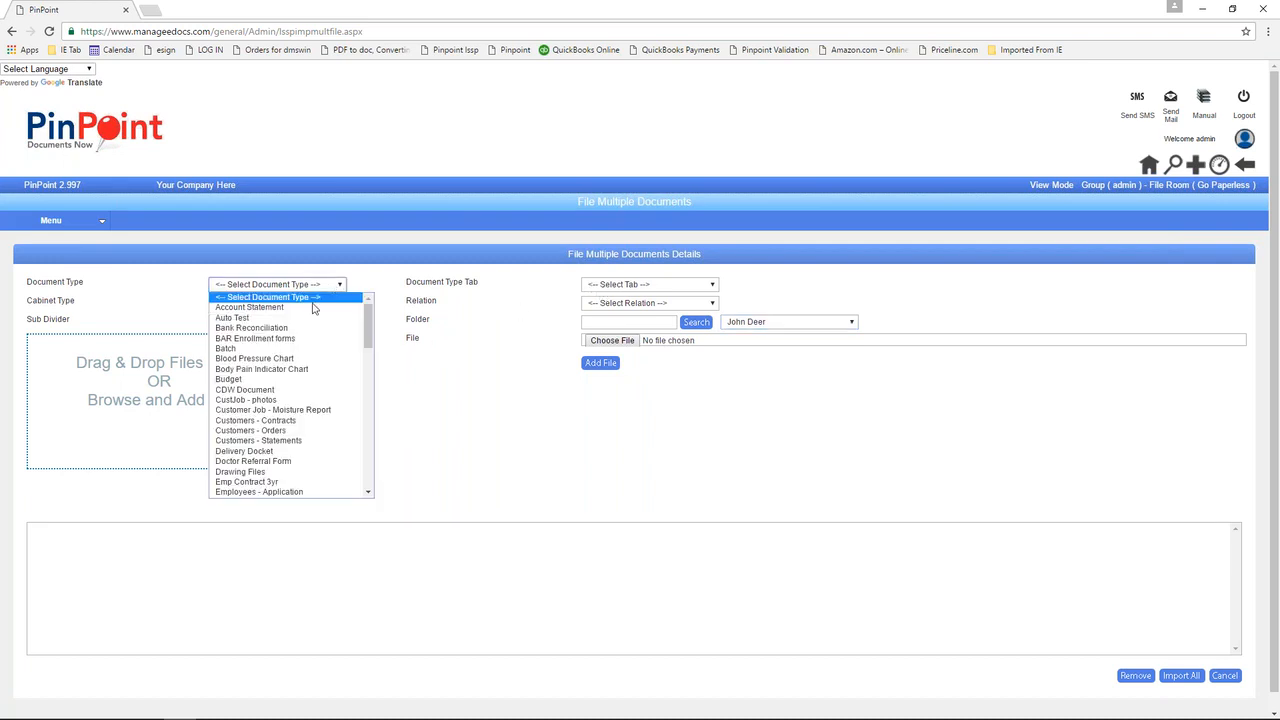
left_click(254, 359)
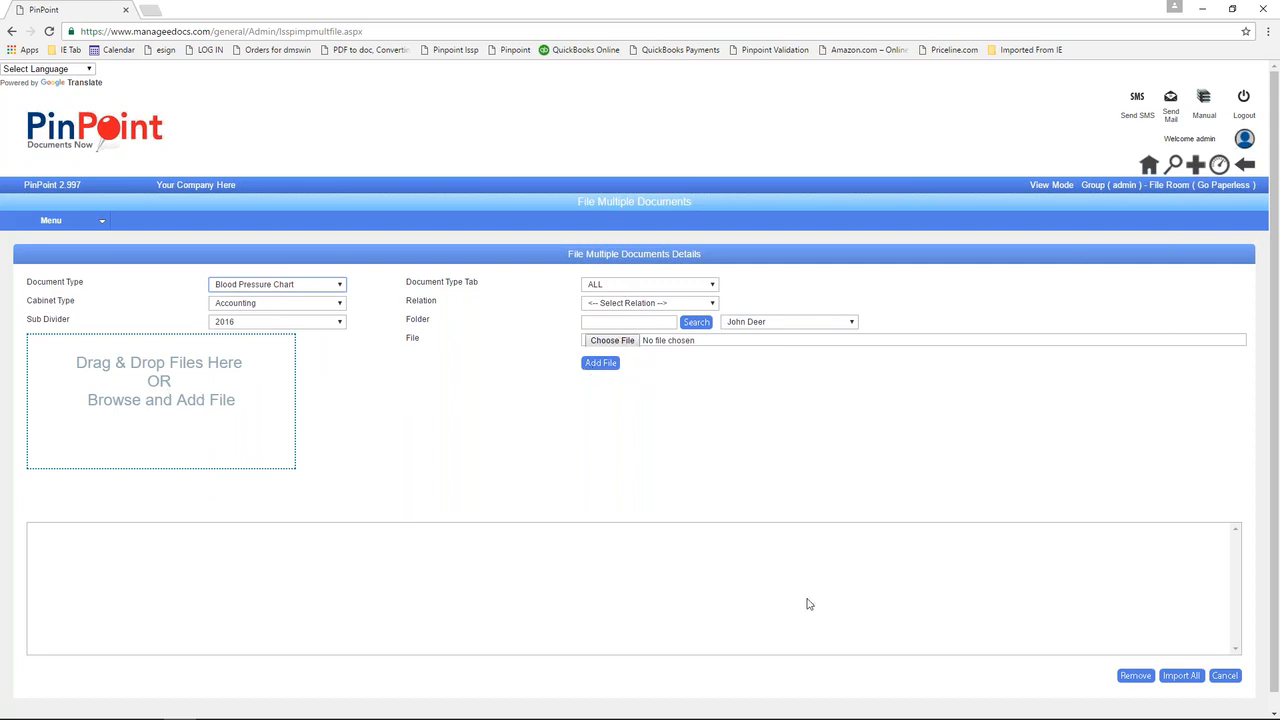
Set the batch's folder to 2015, look over the filing options, and return to the home page without importing.
left_click(852, 323)
left_click(740, 344)
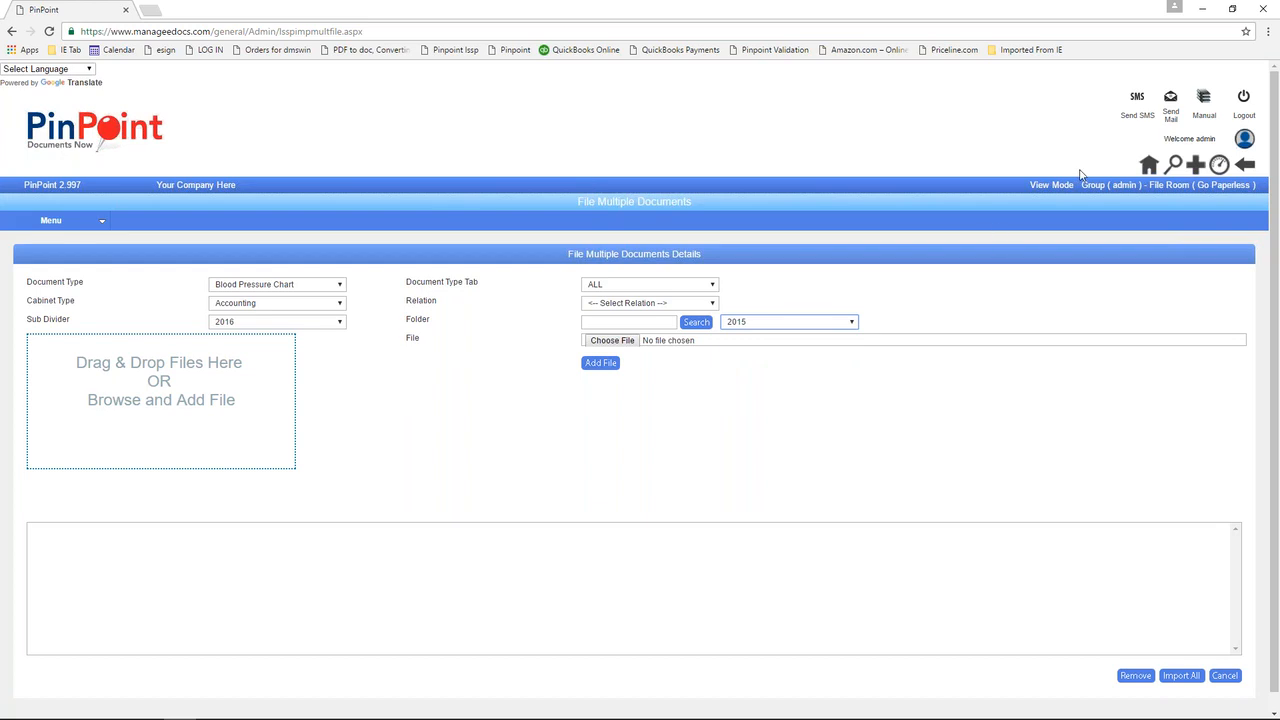
left_click(58, 222)
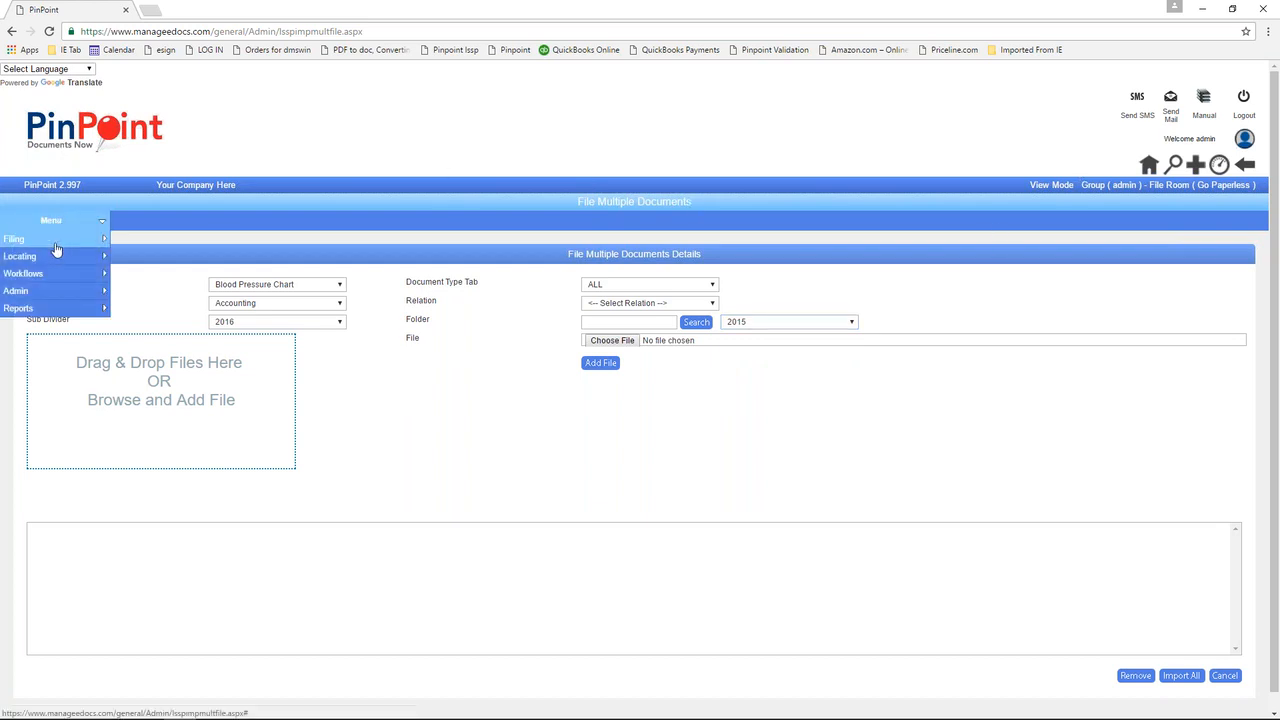
mouse_move(57, 250)
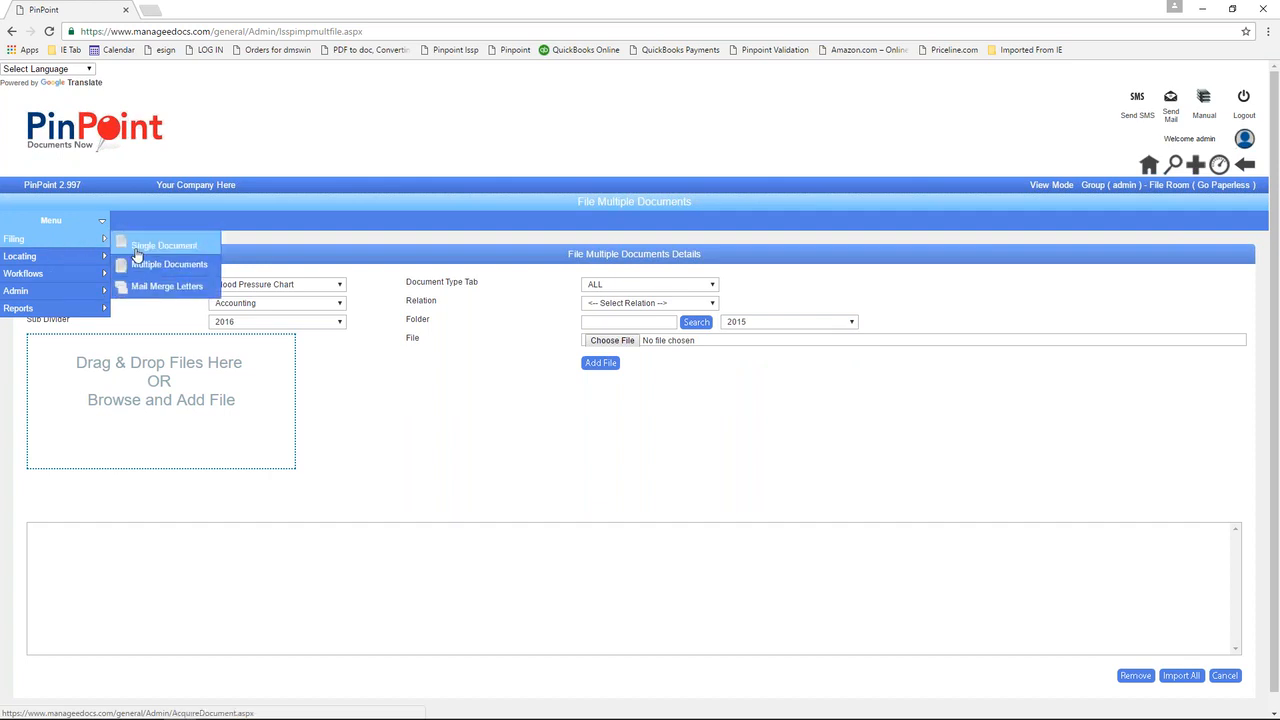
left_click(1149, 165)
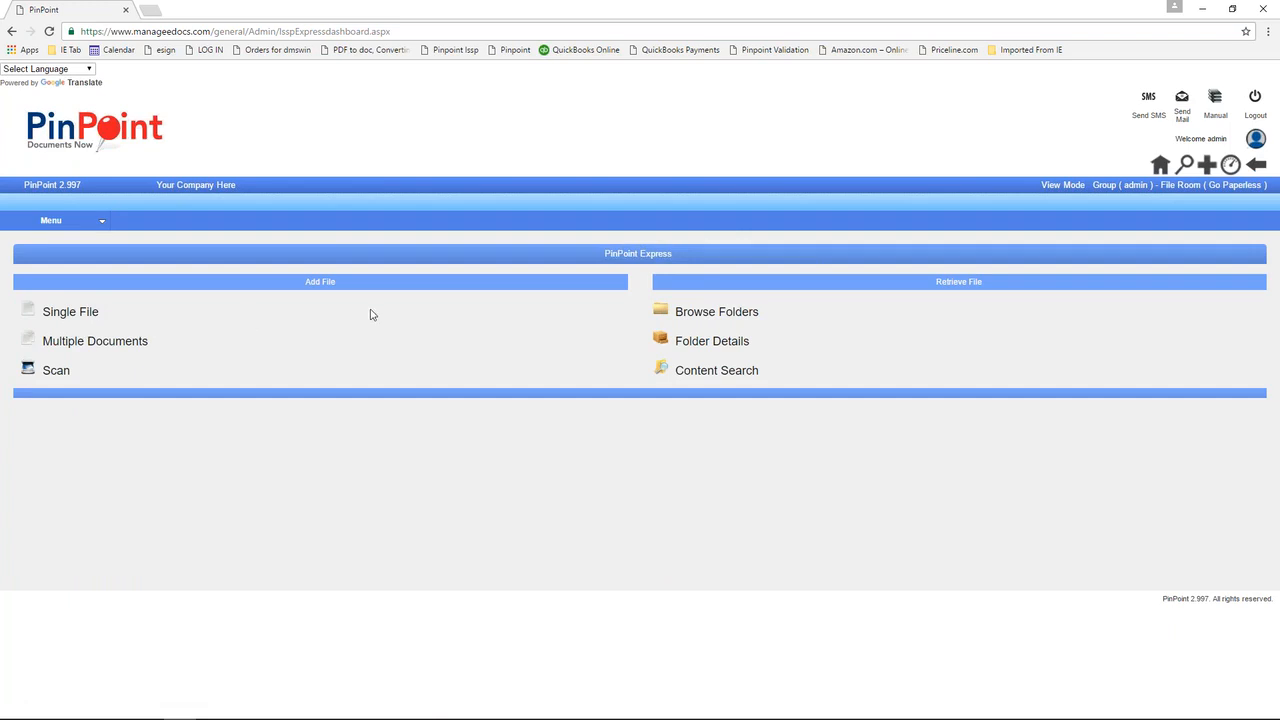
Open Folder Details, choose the Employees cabinet, and list the documents in the last employee's folder.
left_click(686, 345)
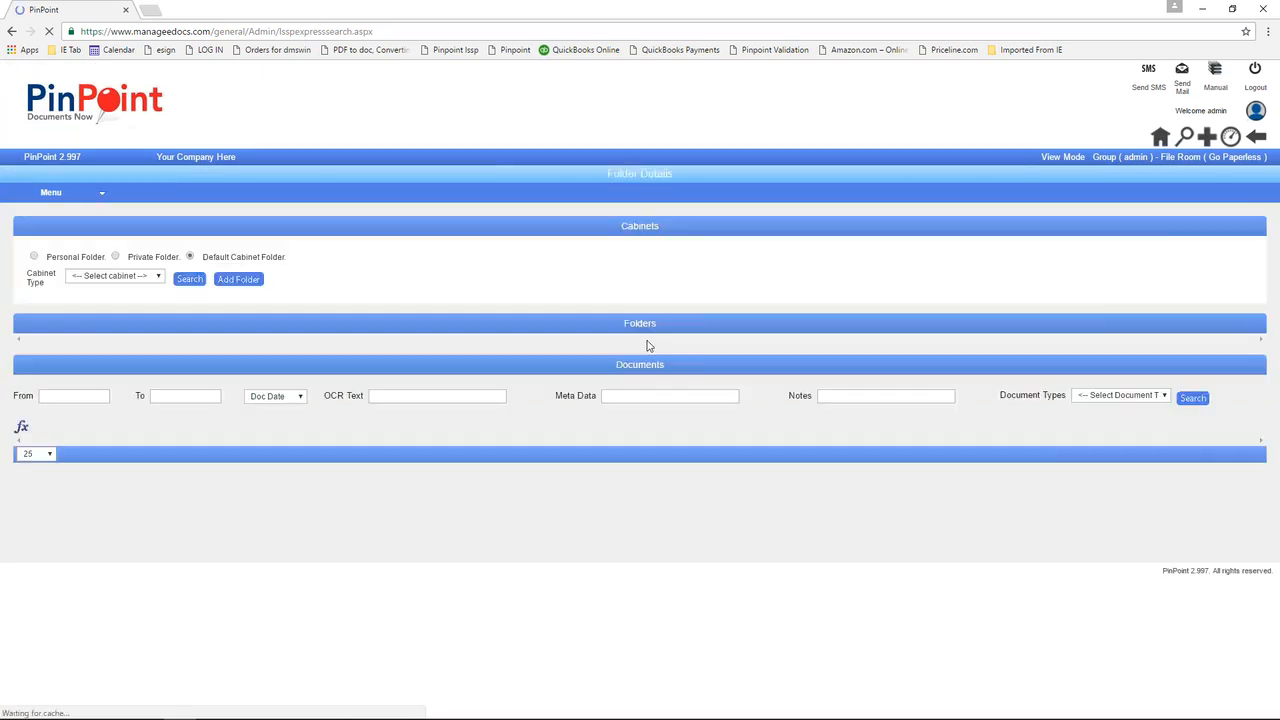
left_click(155, 305)
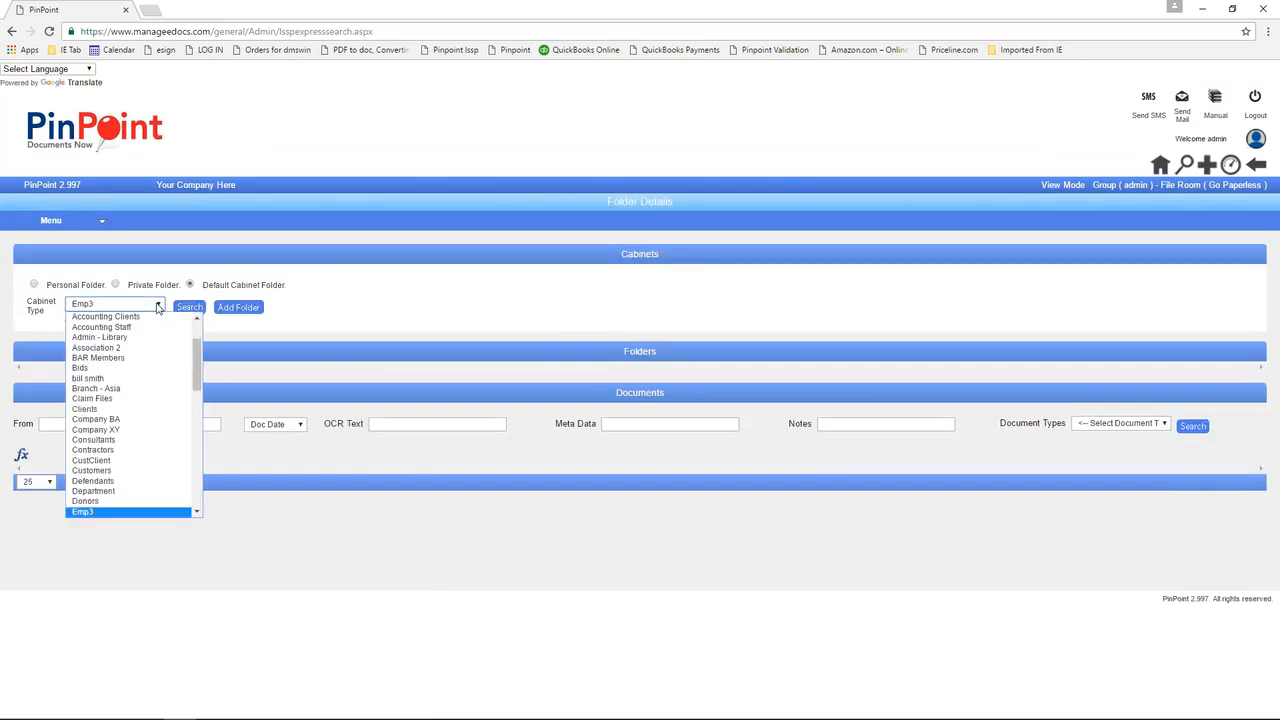
scroll(100, 450, "down", 3)
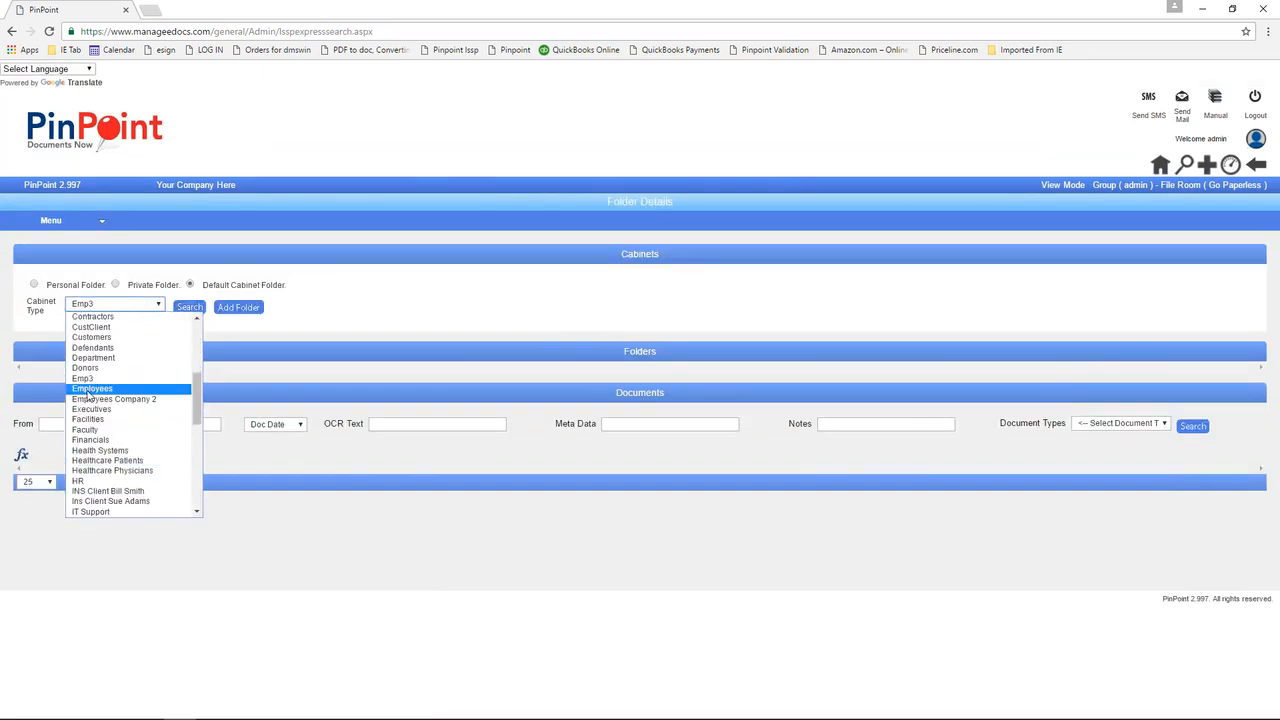
left_click(90, 400)
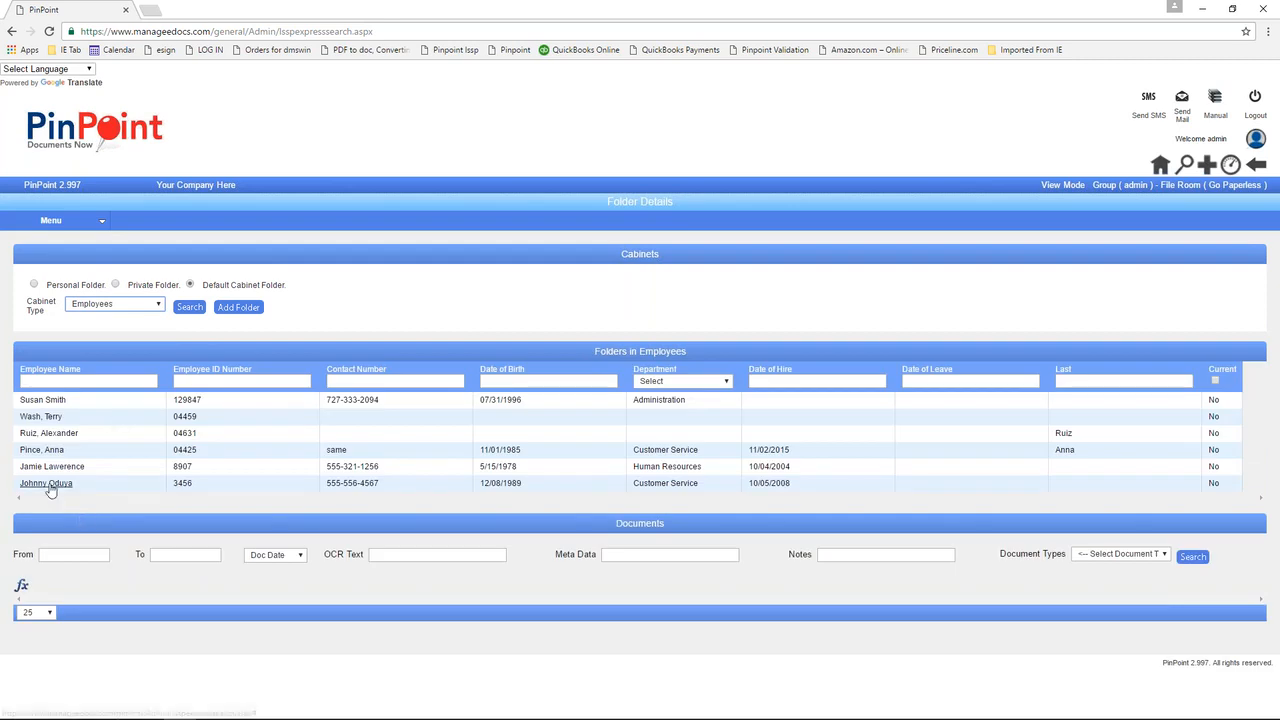
left_click(48, 484)
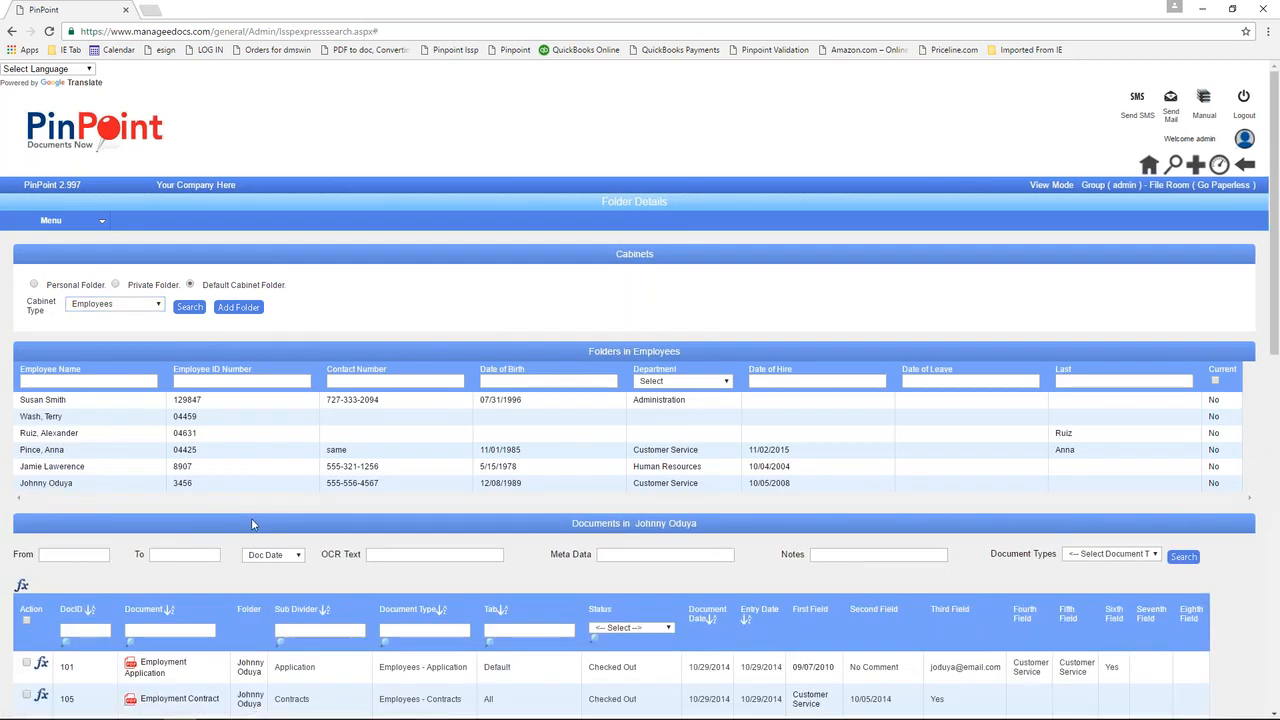
scroll(255, 528, "down", 2)
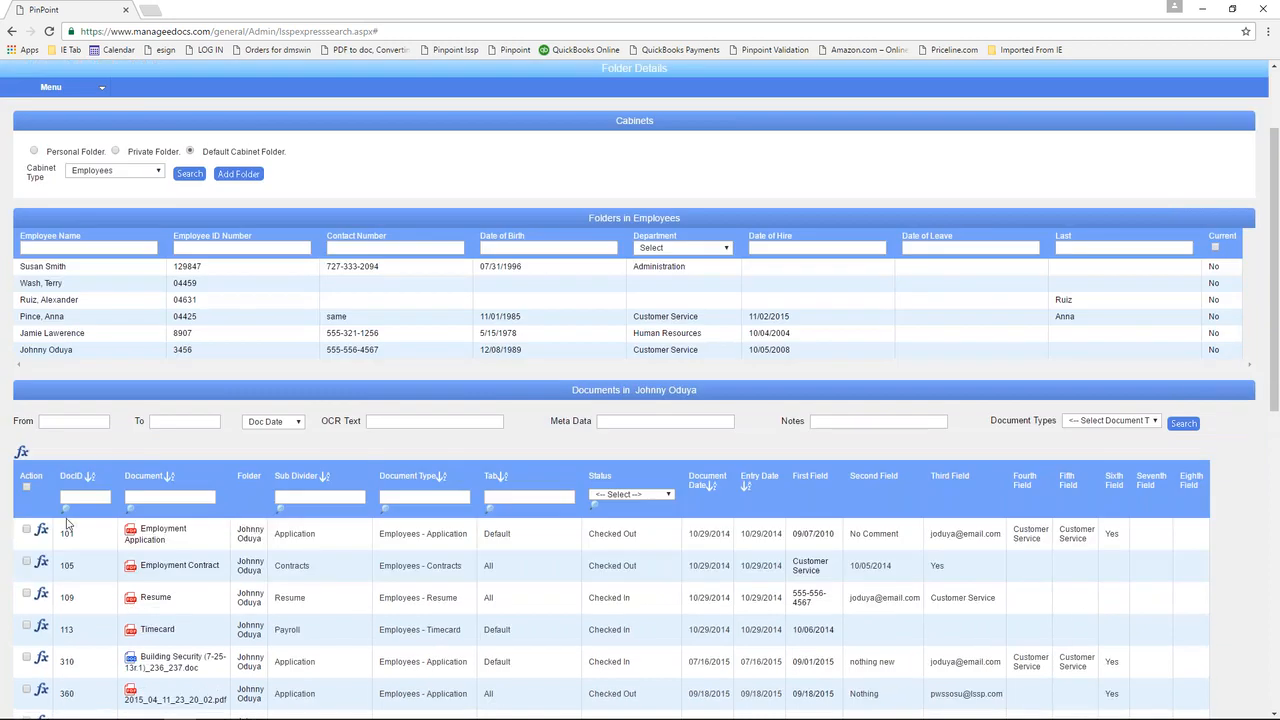
Start adding a new file to the employee's folder from its document actions.
left_click(21, 452)
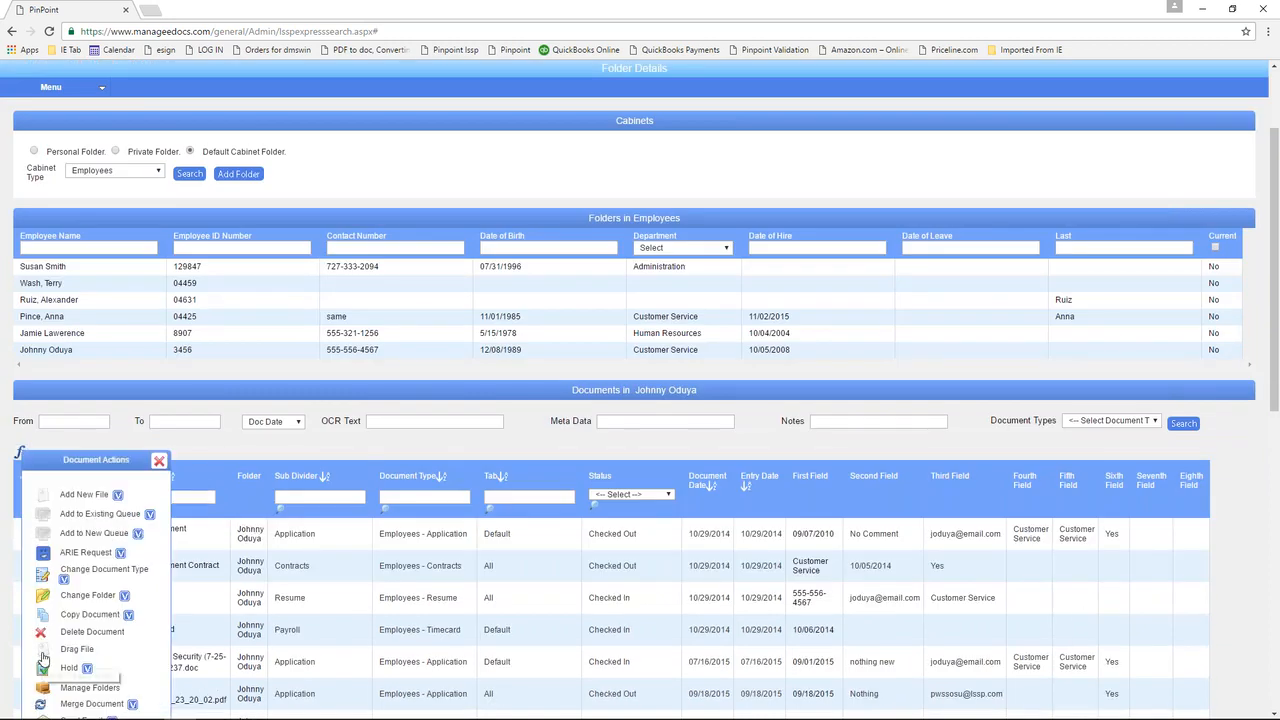
left_click(159, 461)
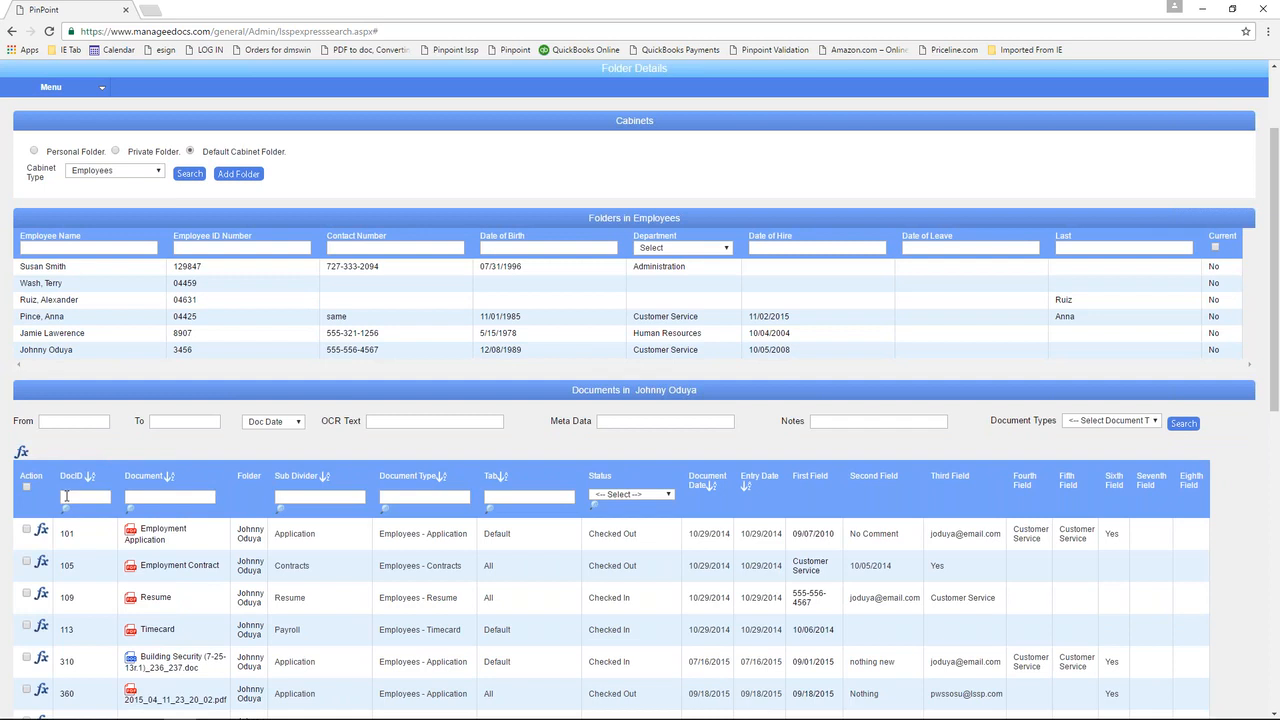
left_click(21, 452)
left_click(52, 503)
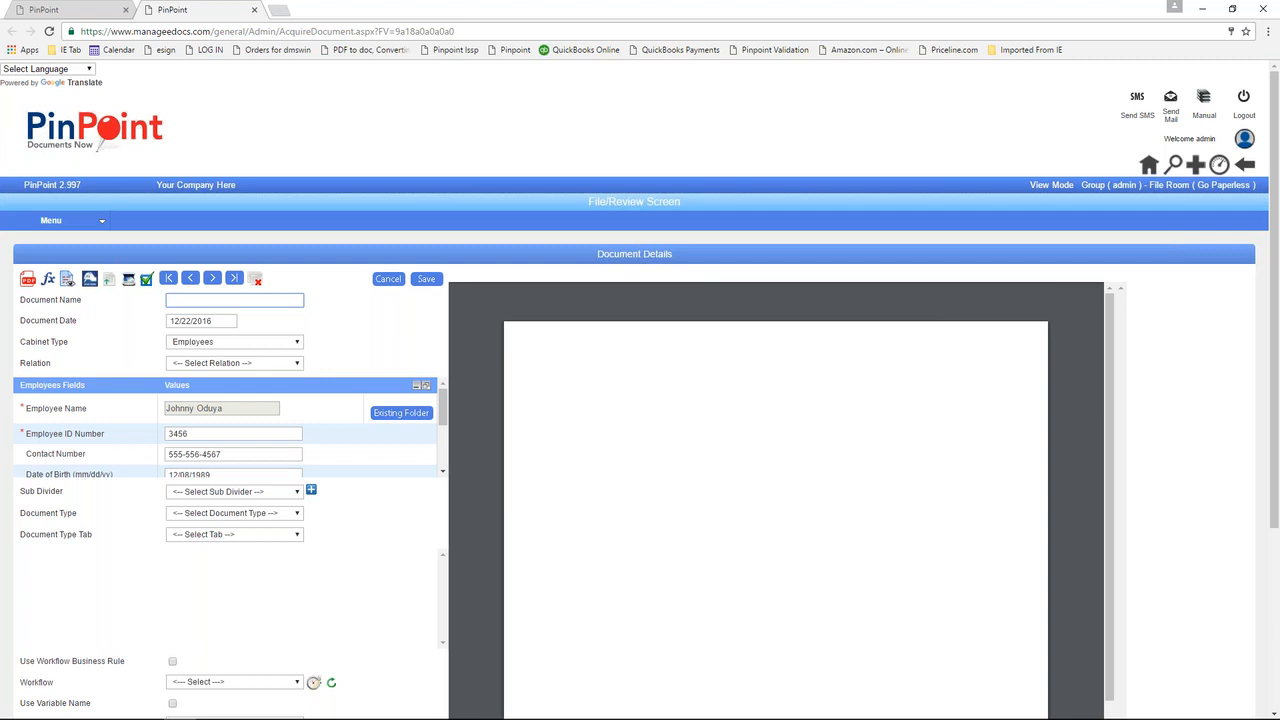
Open the scanning dialog for the new document and choose a resolution of 300.
left_click(129, 281)
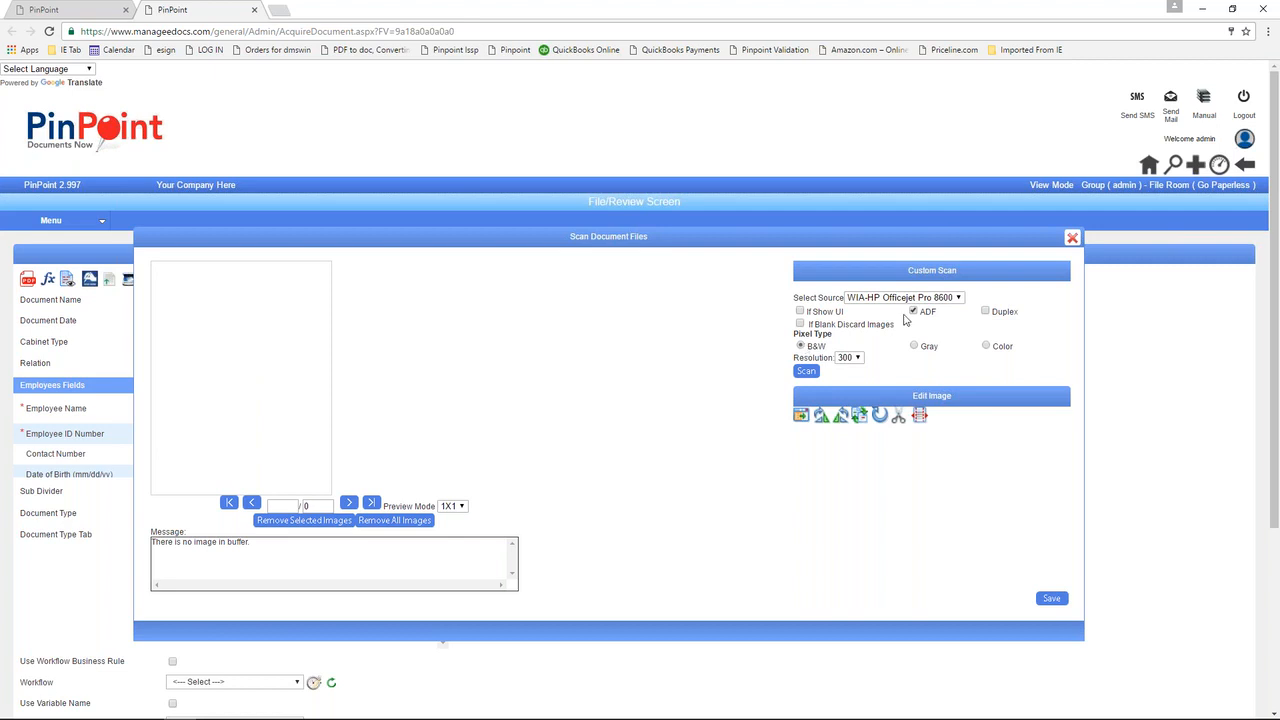
left_click(856, 358)
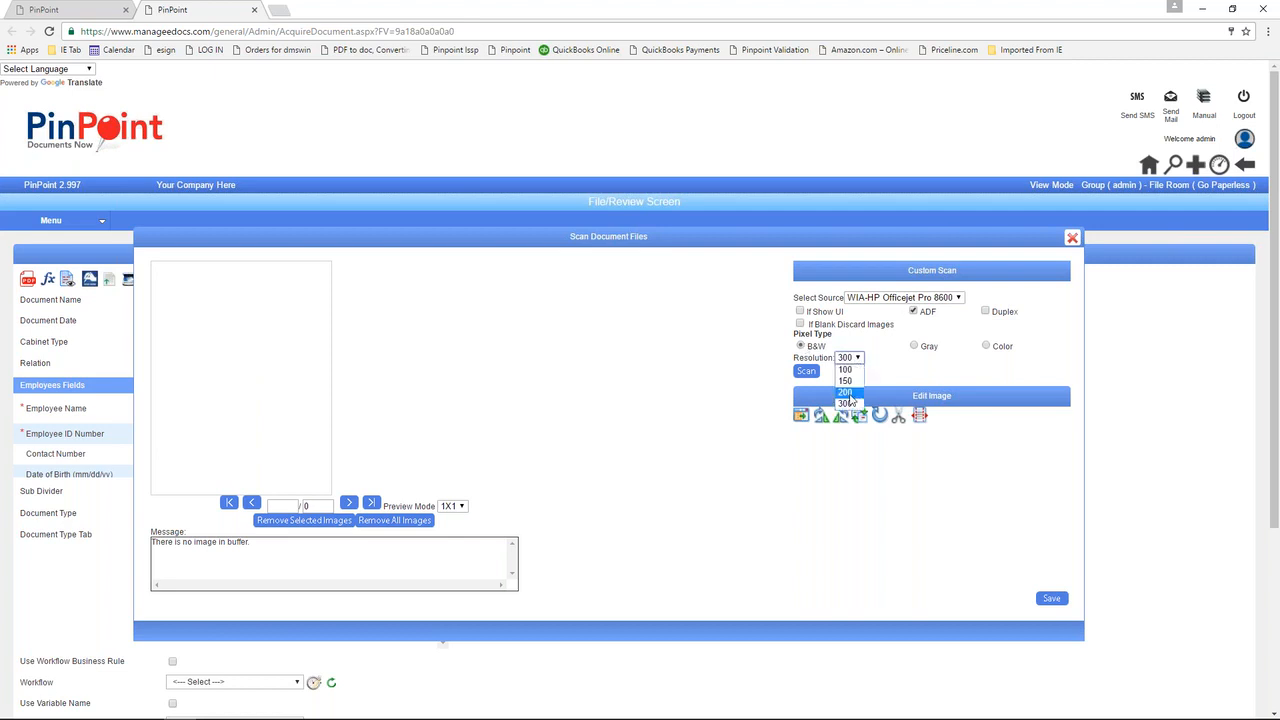
left_click(845, 403)
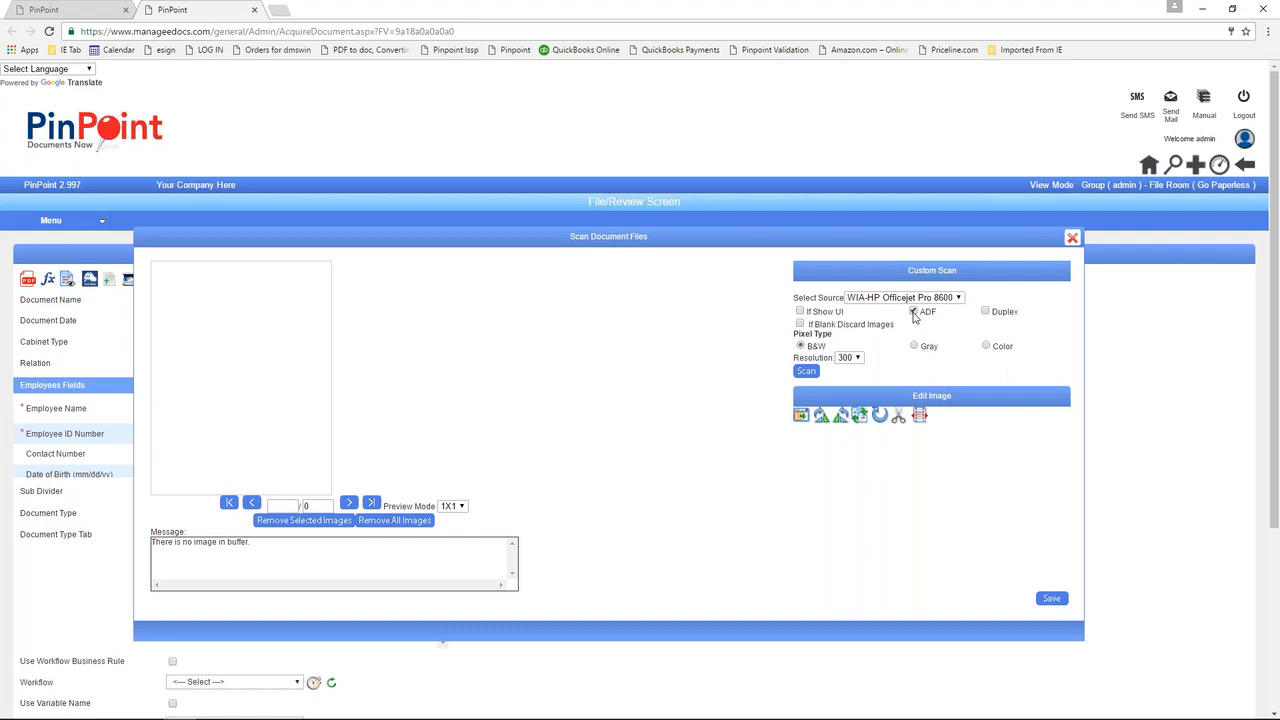
Bring up the scanner's own scan window, cancel it, and close the scanning dialog.
double_click(838, 311)
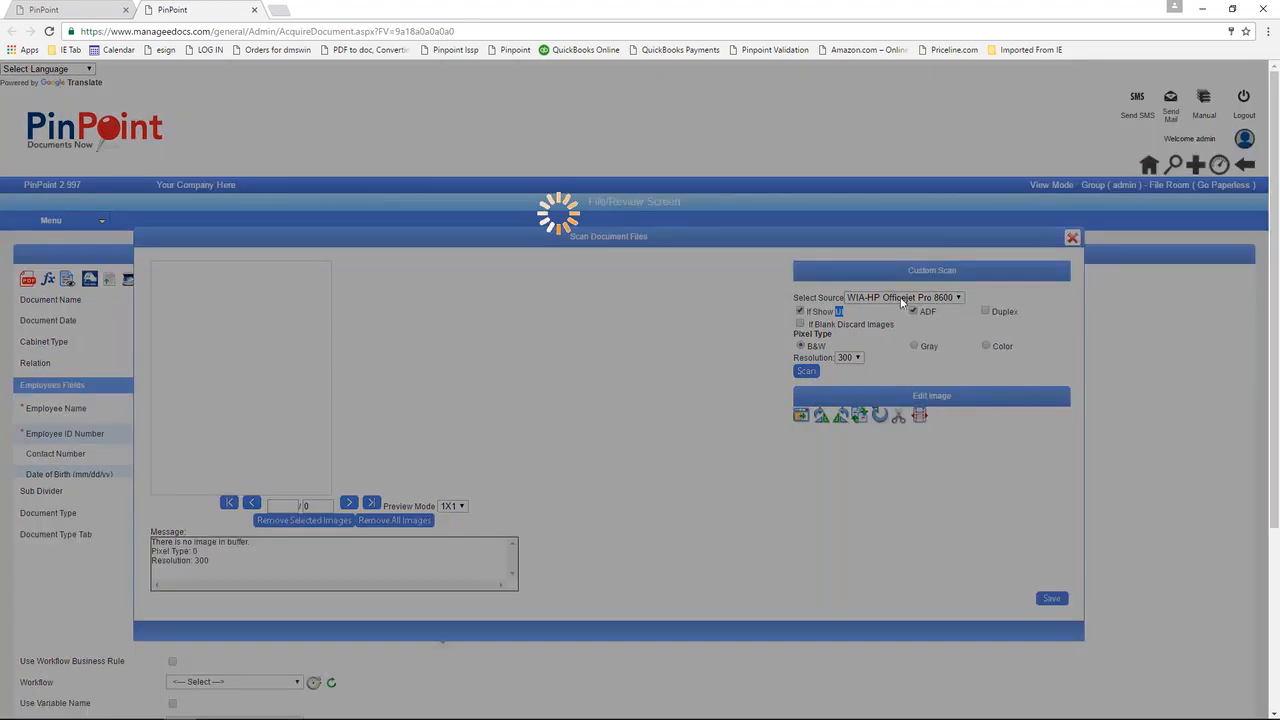
left_click_drag(541, 189, 404, 188)
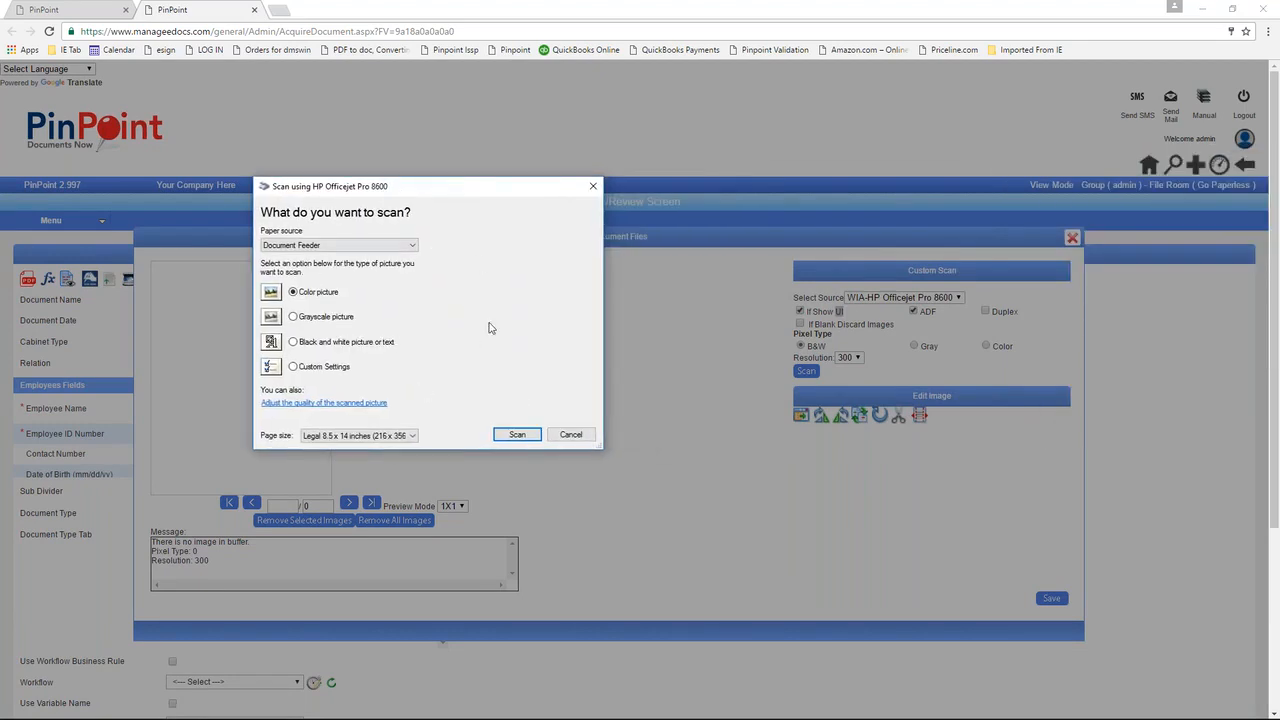
left_click(570, 434)
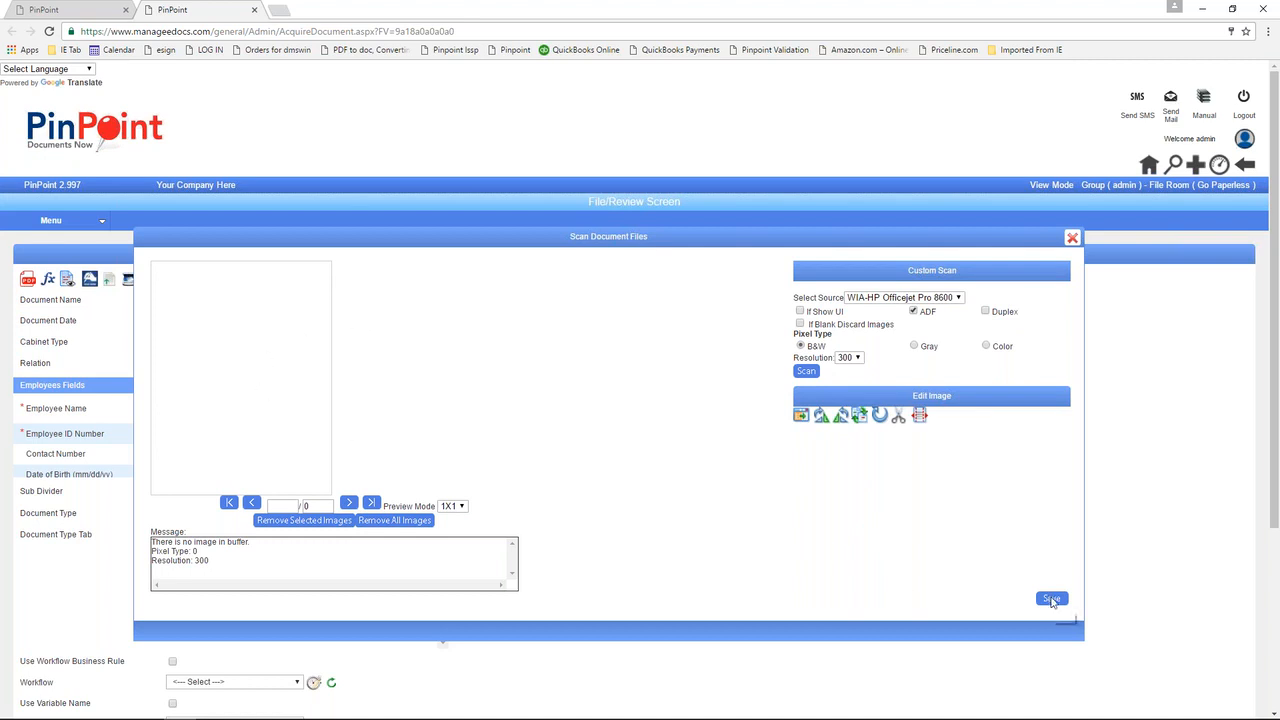
left_click(1072, 238)
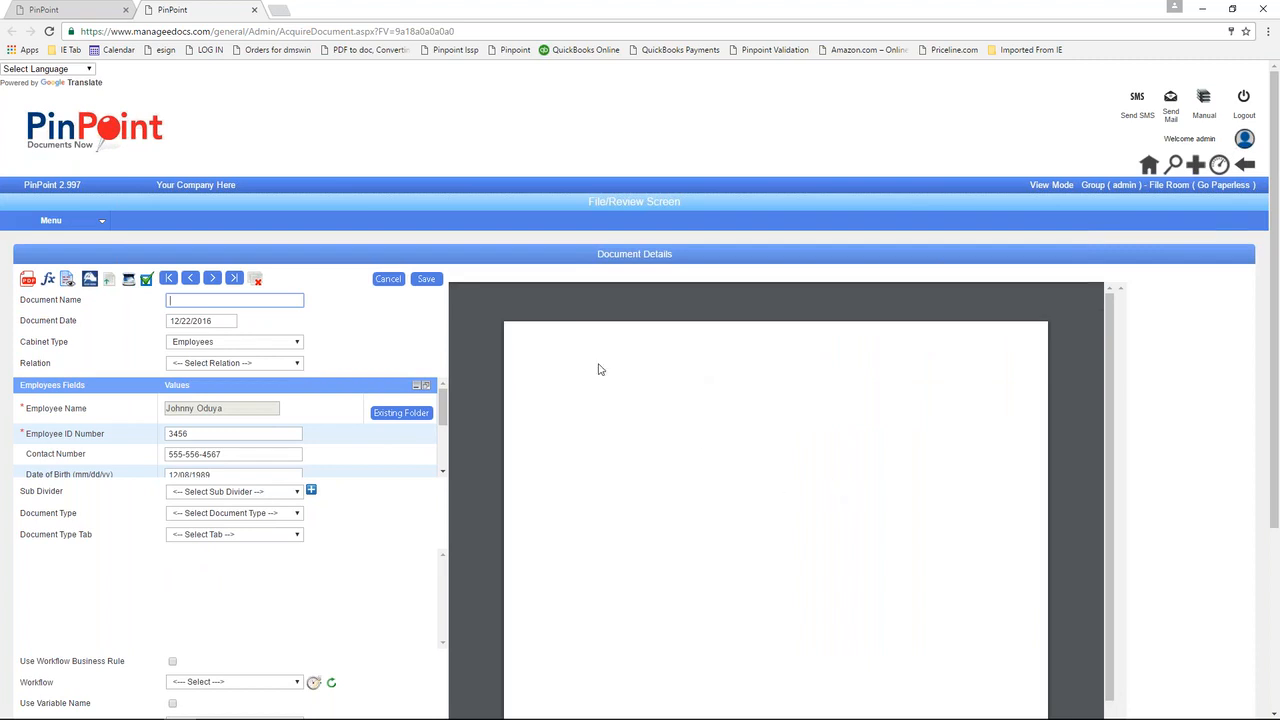
Import test.eml from the Downloads folder into the new employee document and check its preview.
left_click(109, 281)
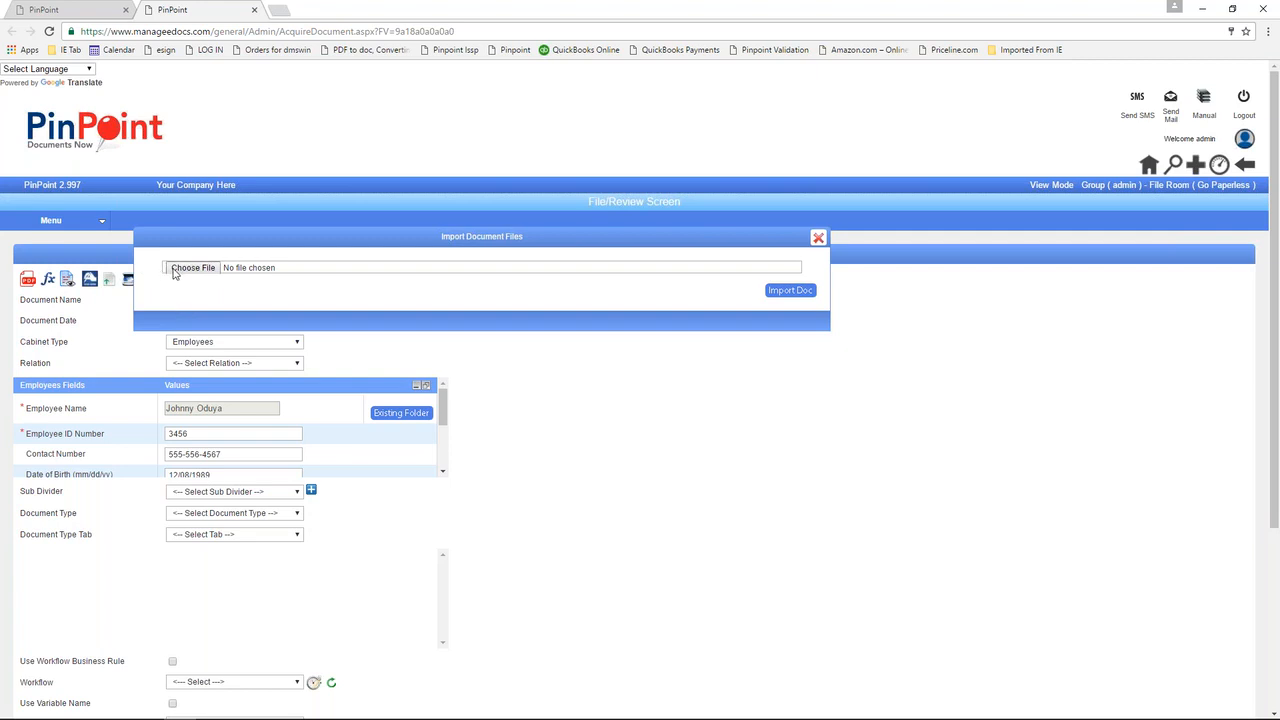
left_click(175, 272)
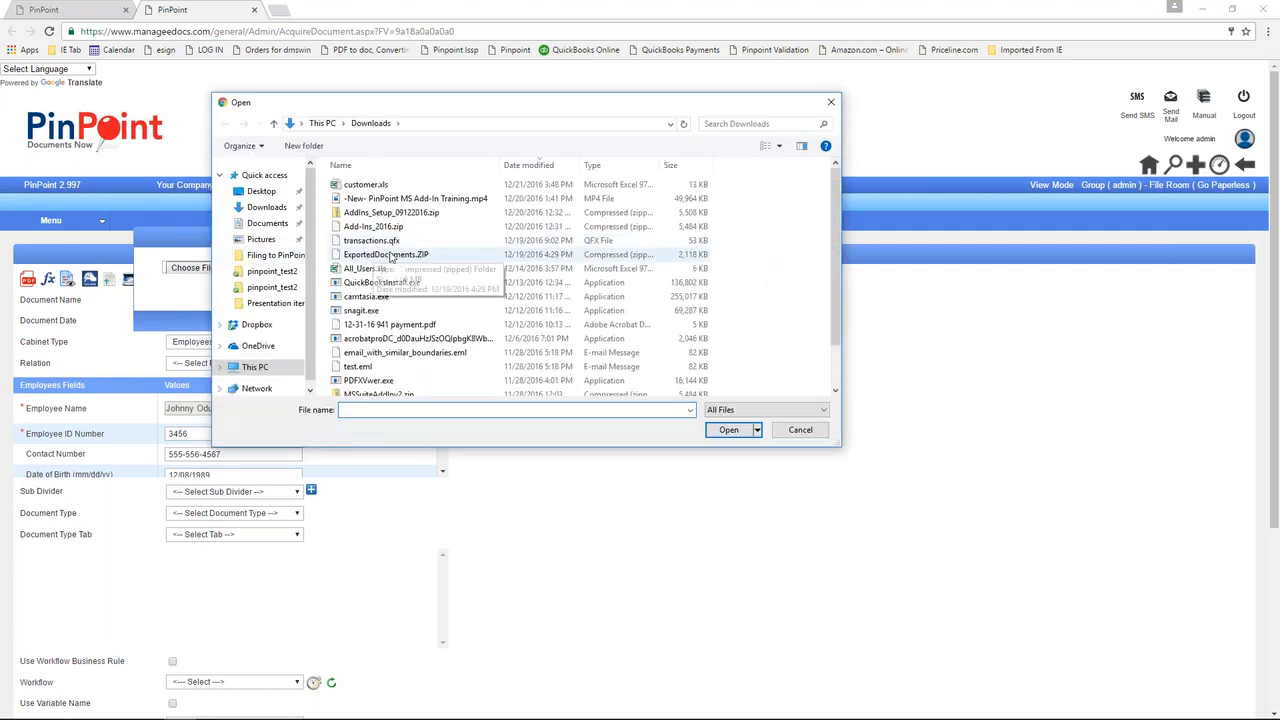
scroll(390, 258, "down", 1)
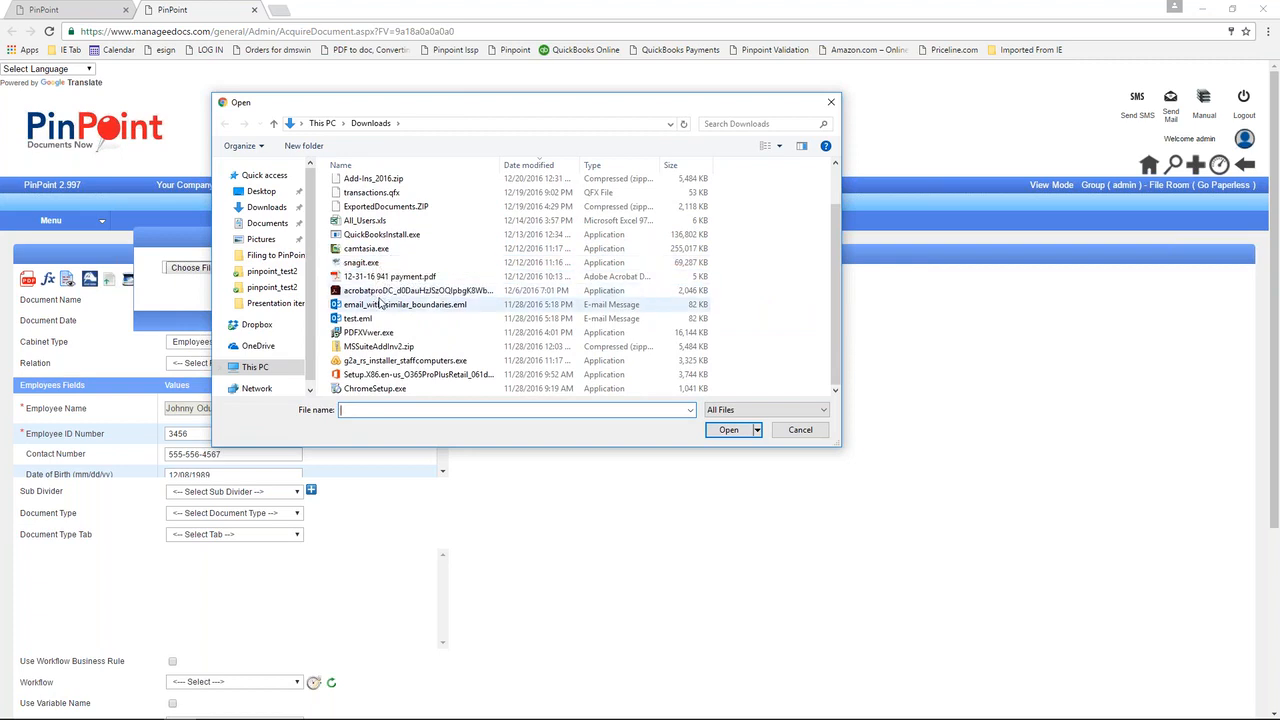
scroll(379, 362, "up", 1)
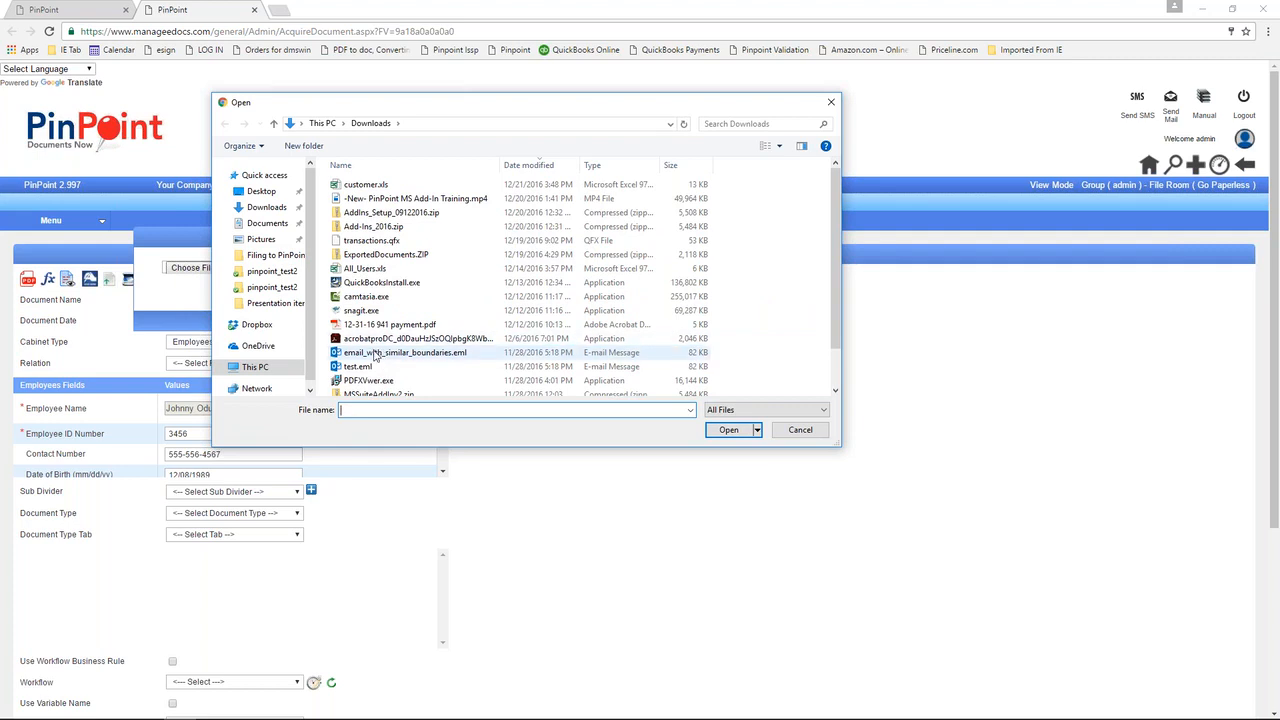
left_click(357, 366)
left_click(727, 430)
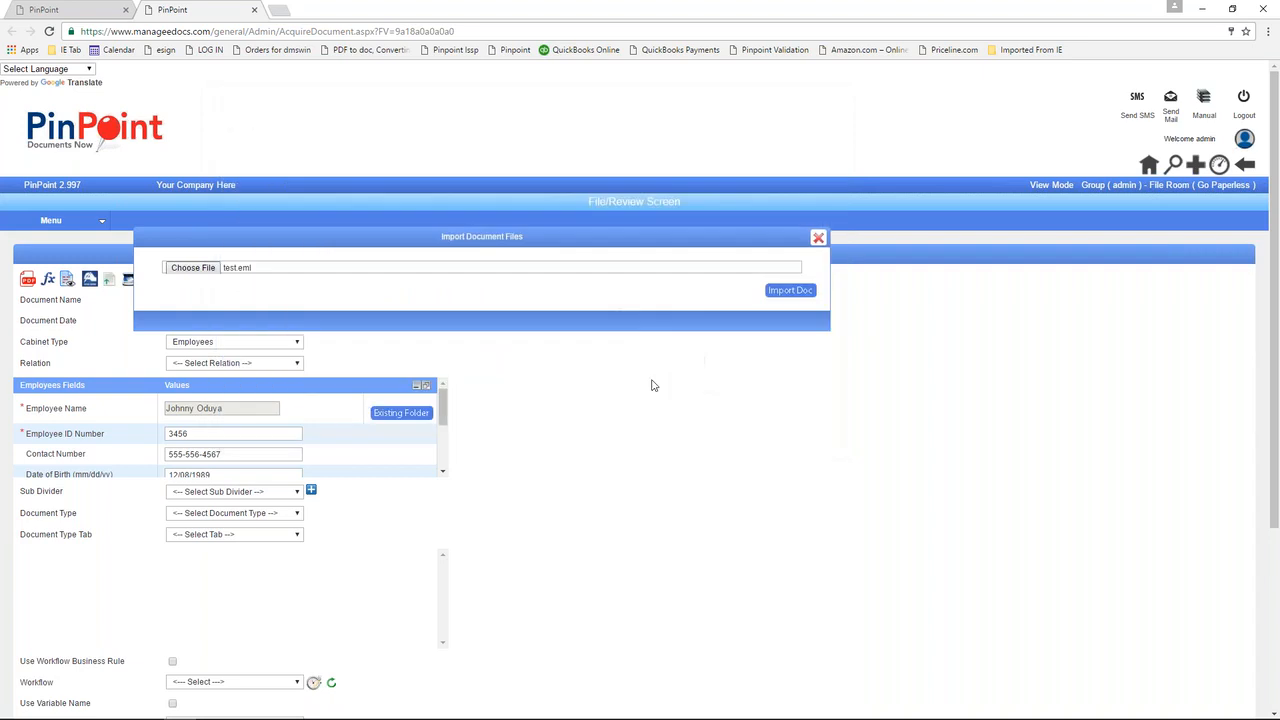
left_click(783, 292)
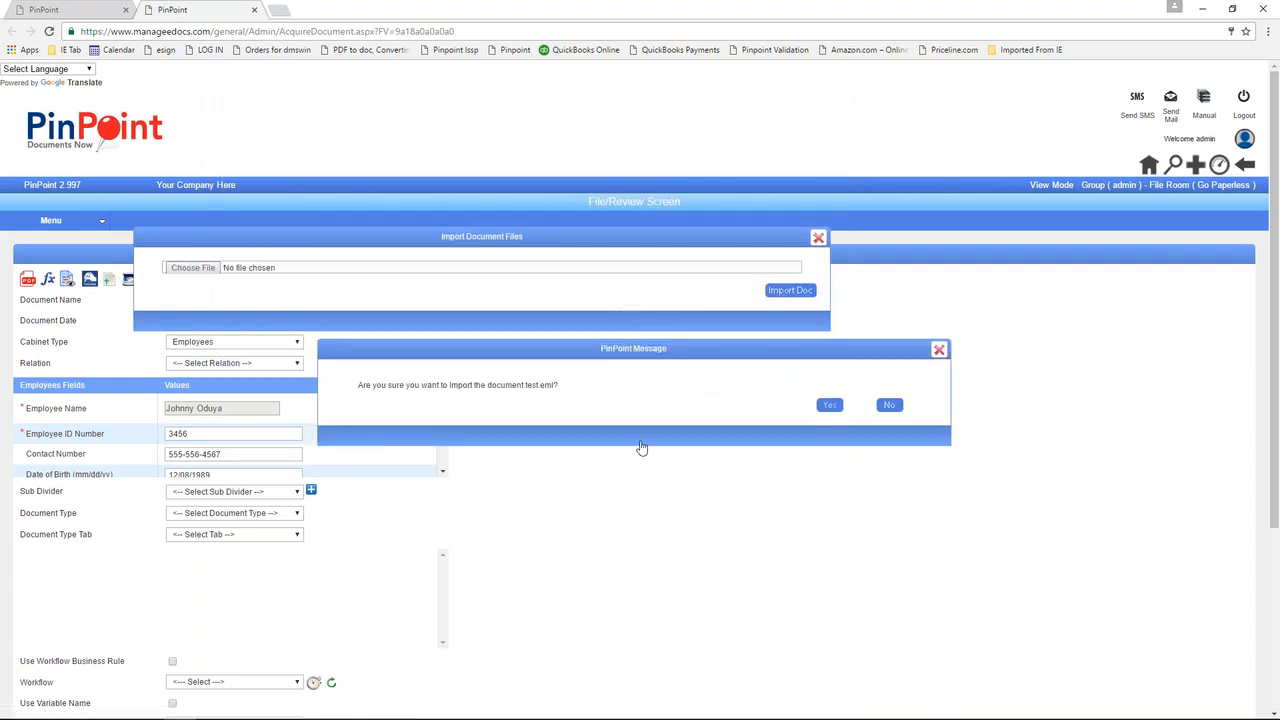
left_click(829, 405)
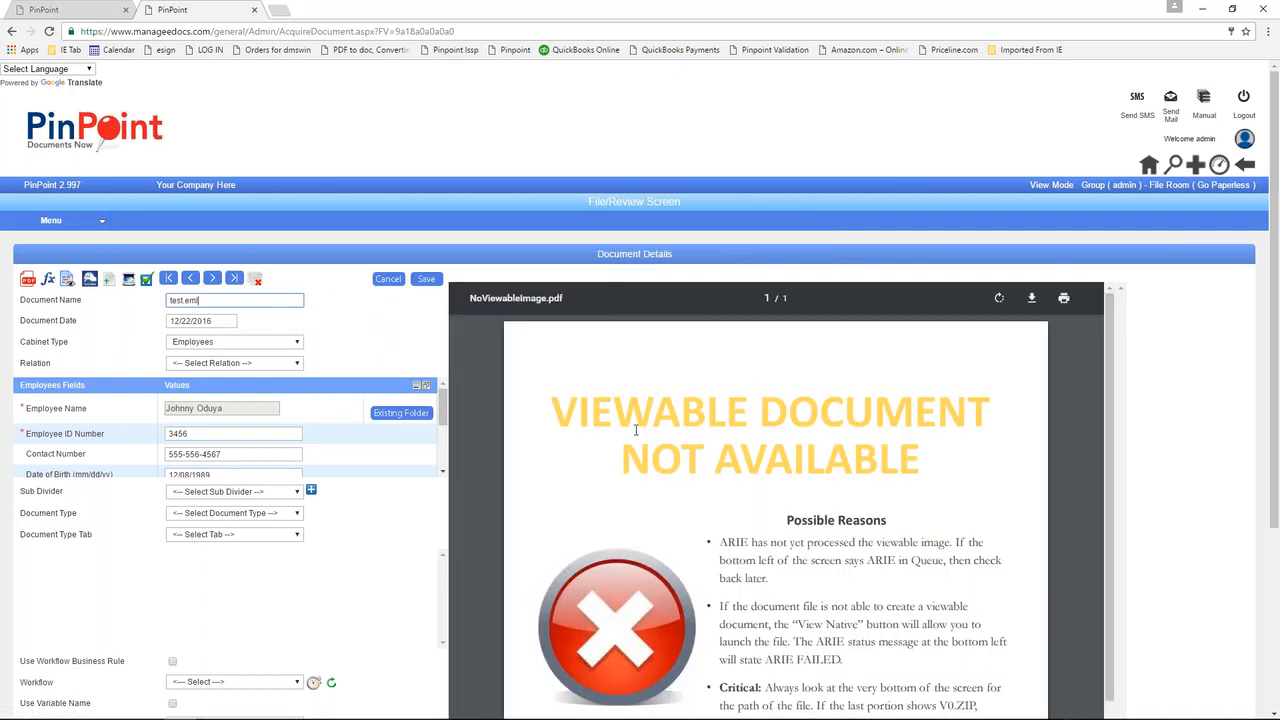
left_click_drag(560, 412, 1000, 418)
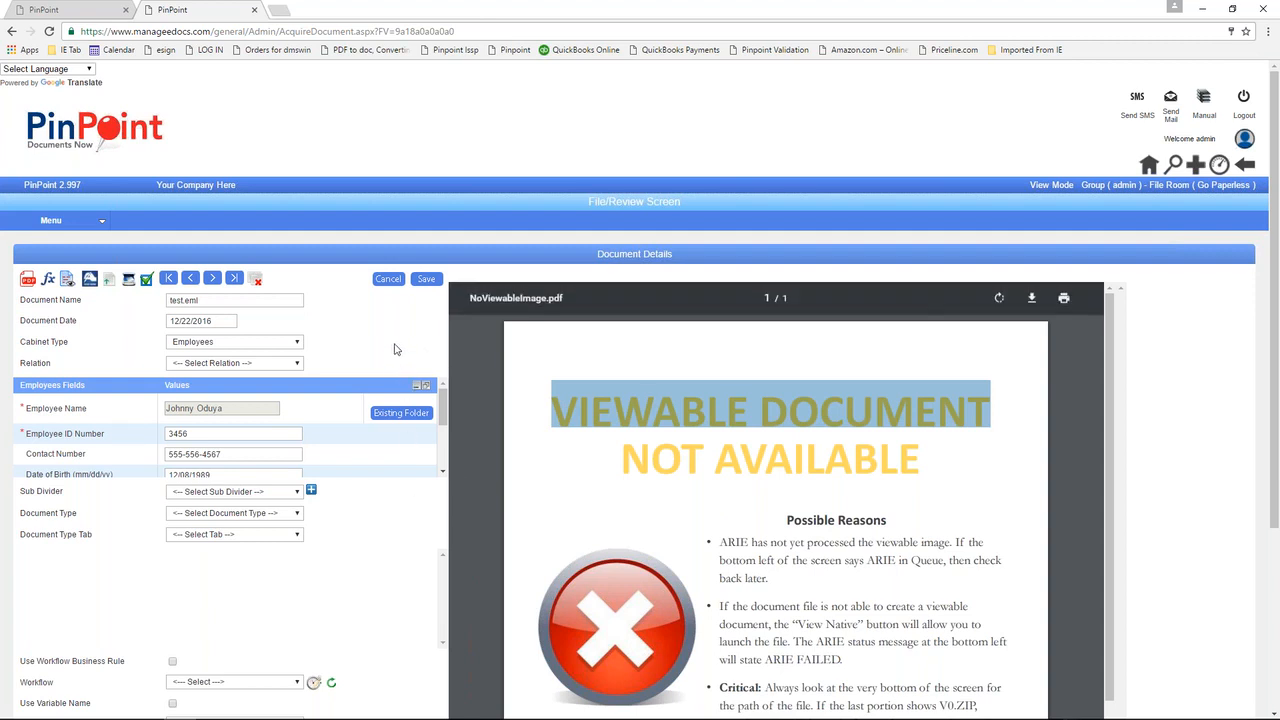
Close the new document's tab without saving and look over the employee folder's document actions.
left_click(255, 10)
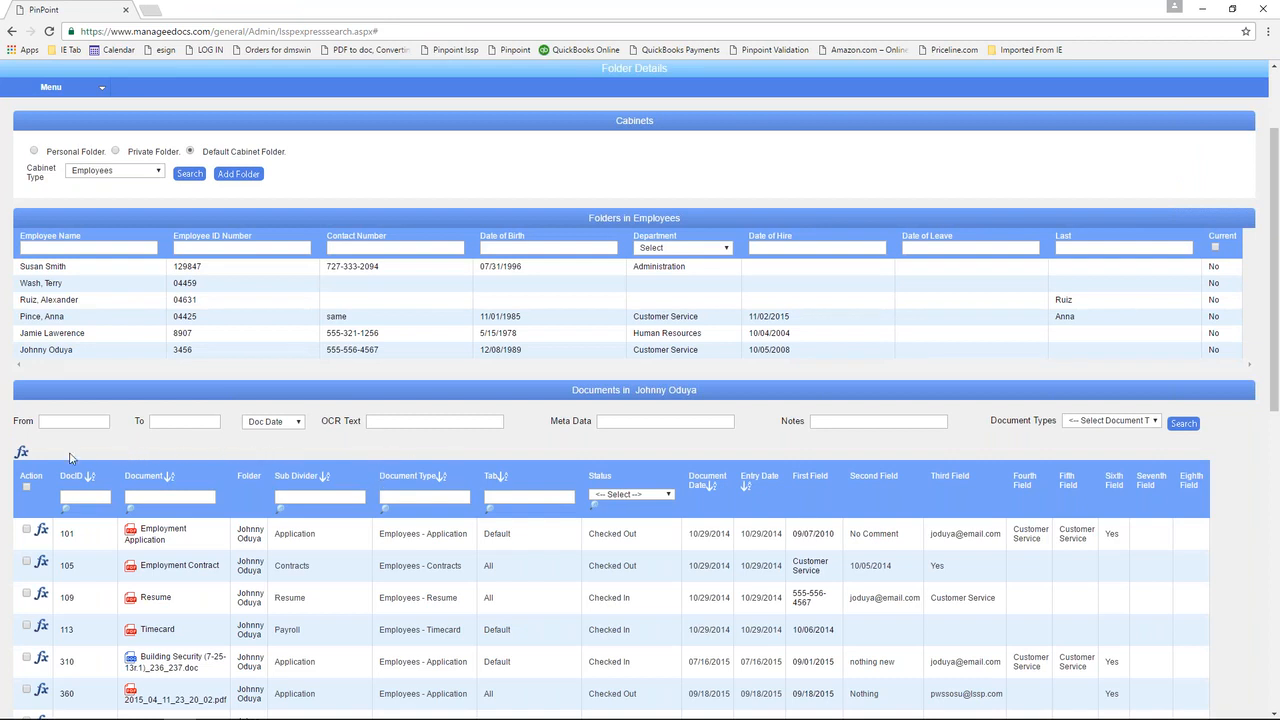
left_click(22, 453)
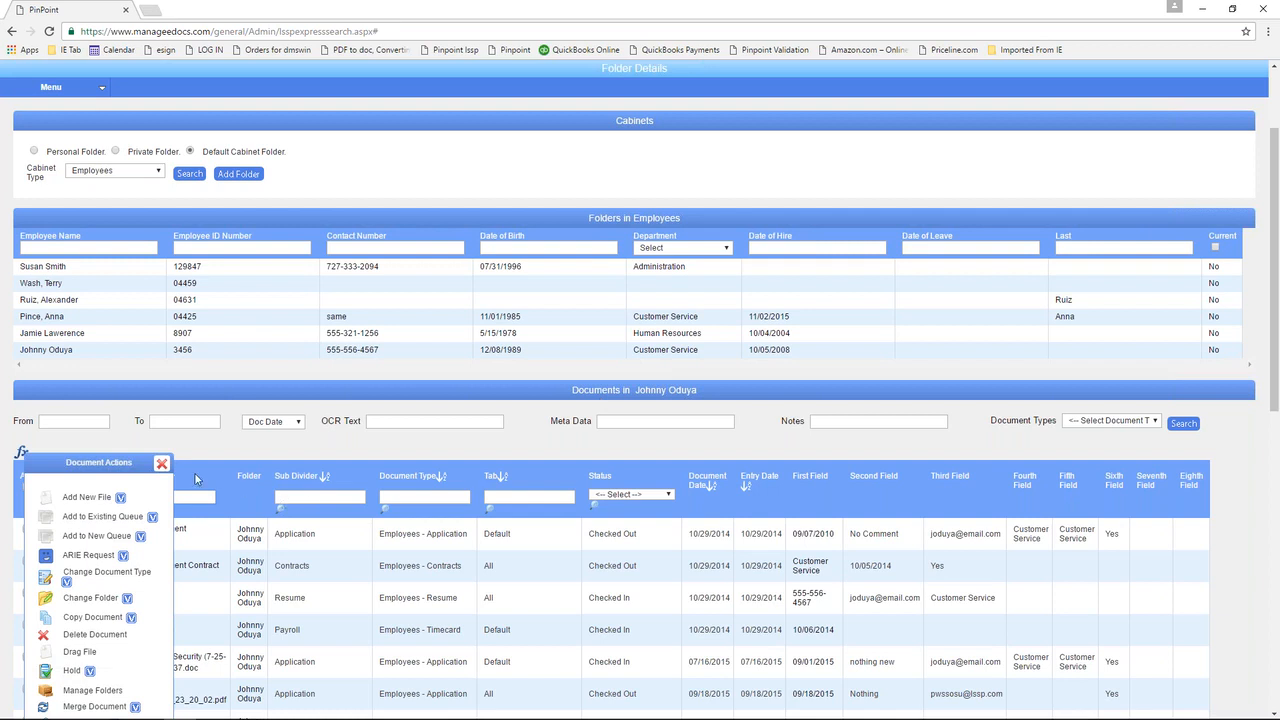
left_click(161, 463)
scroll(1130, 110, "up", 2)
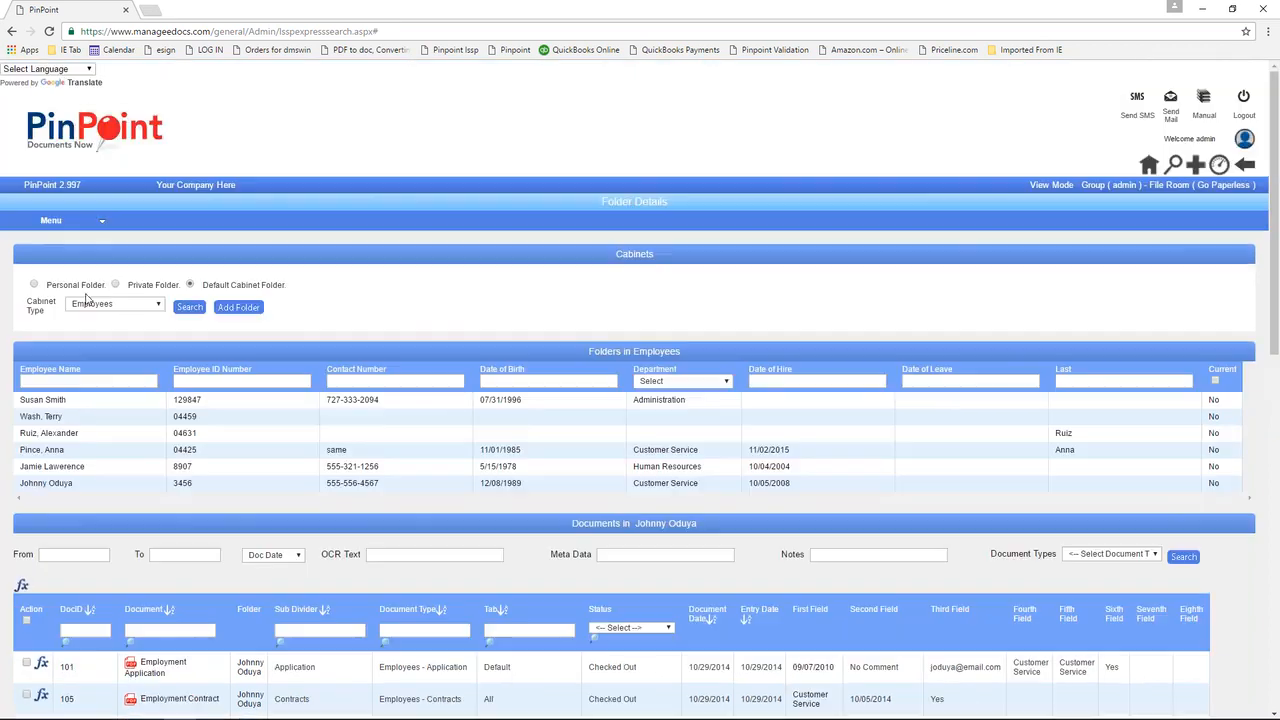
Open the screen for filing a single document and look at its cabinet types without choosing one.
left_click(46, 226)
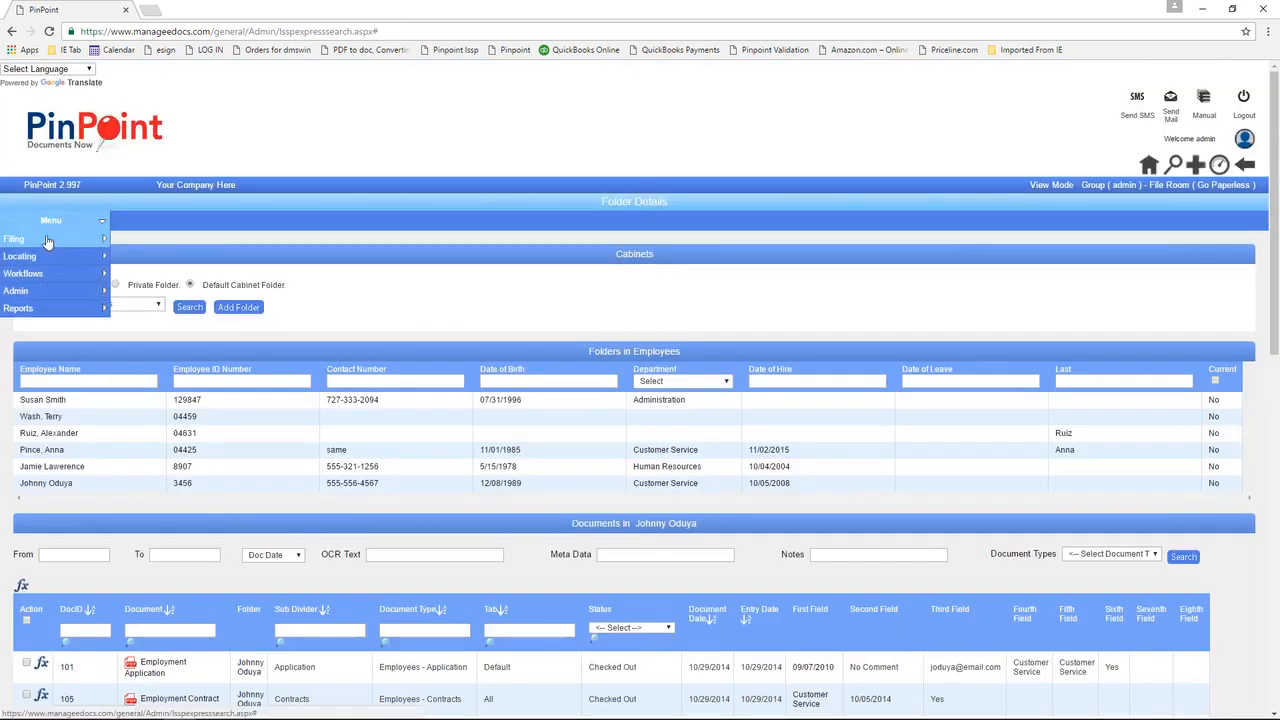
mouse_move(48, 240)
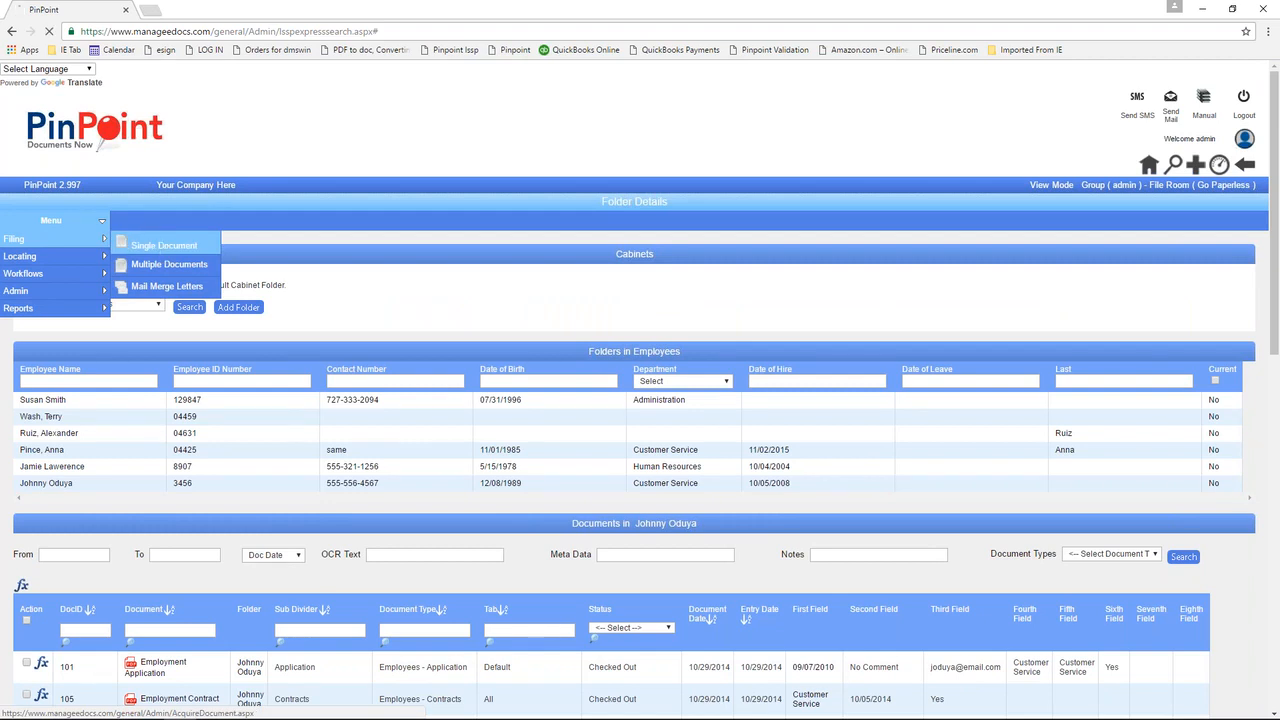
left_click(163, 249)
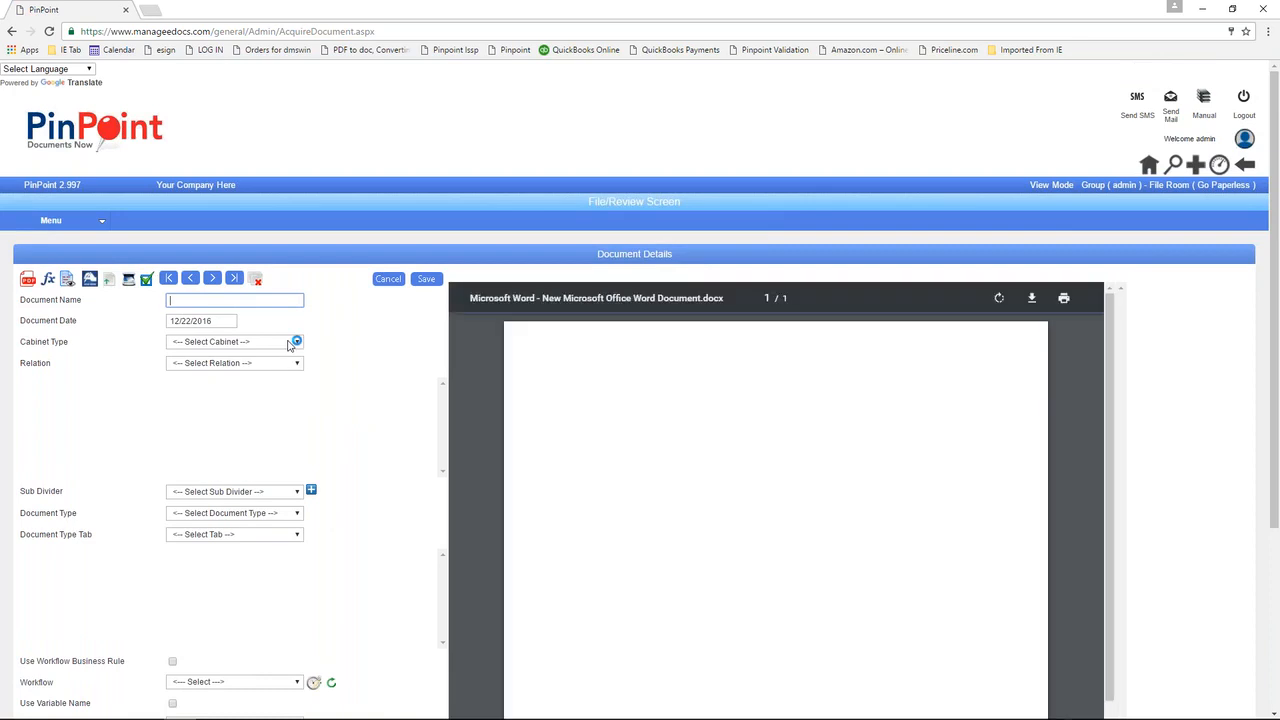
left_click(289, 342)
left_click(337, 360)
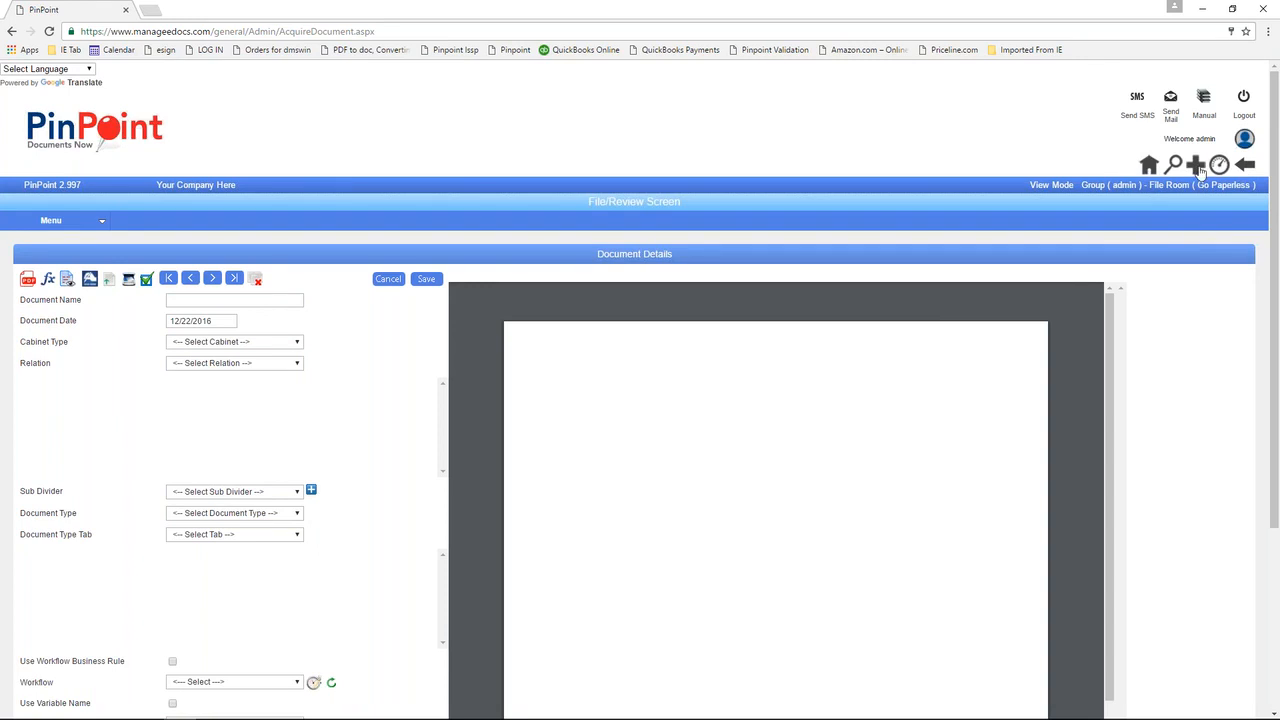
View the favorite search screen and the dashboard, and open the admin user's profile.
left_click(1175, 167)
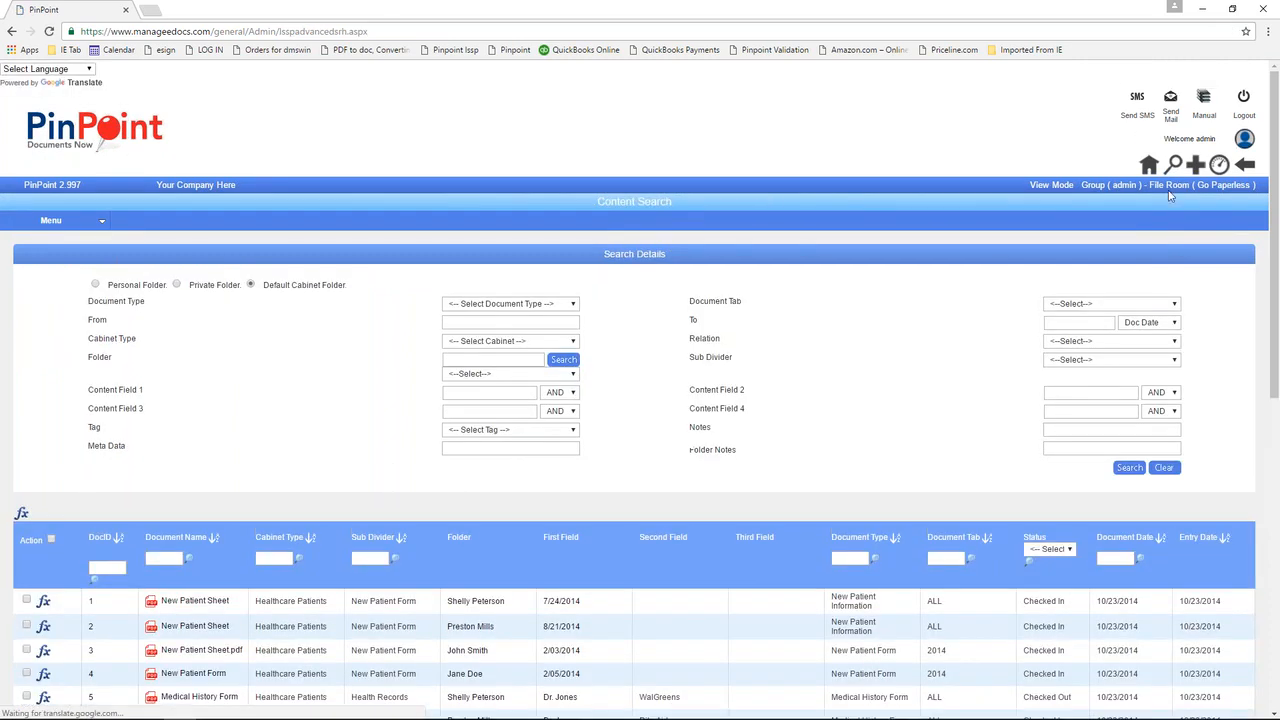
left_click(1218, 166)
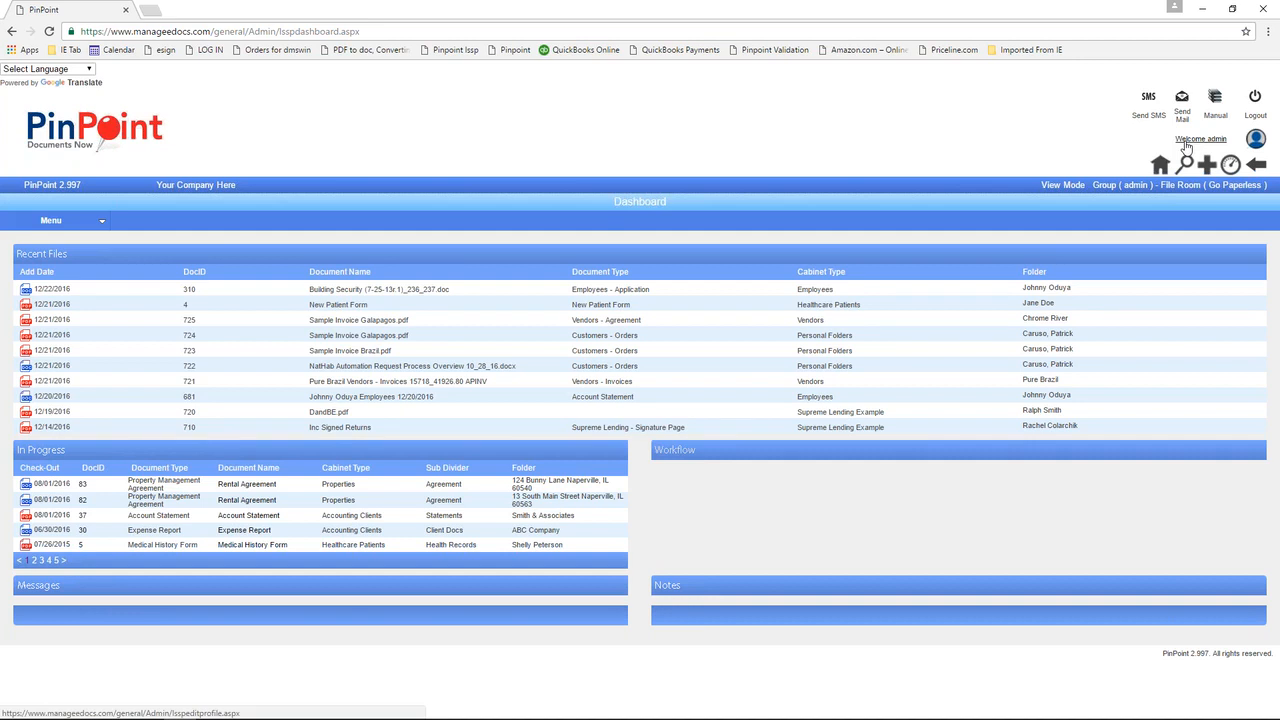
left_click(1186, 143)
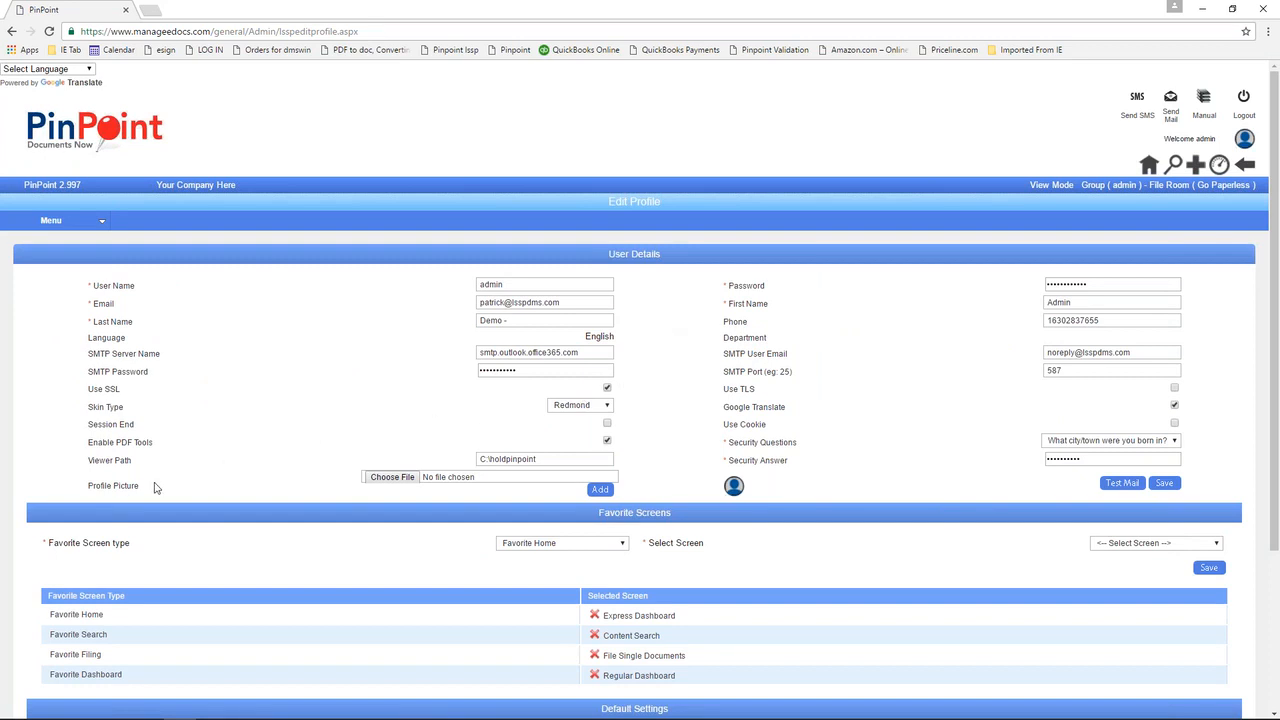
Set the Favorite Home screen to Express View in the profile's favorite screens and save it.
left_click_drag(28, 540, 190, 543)
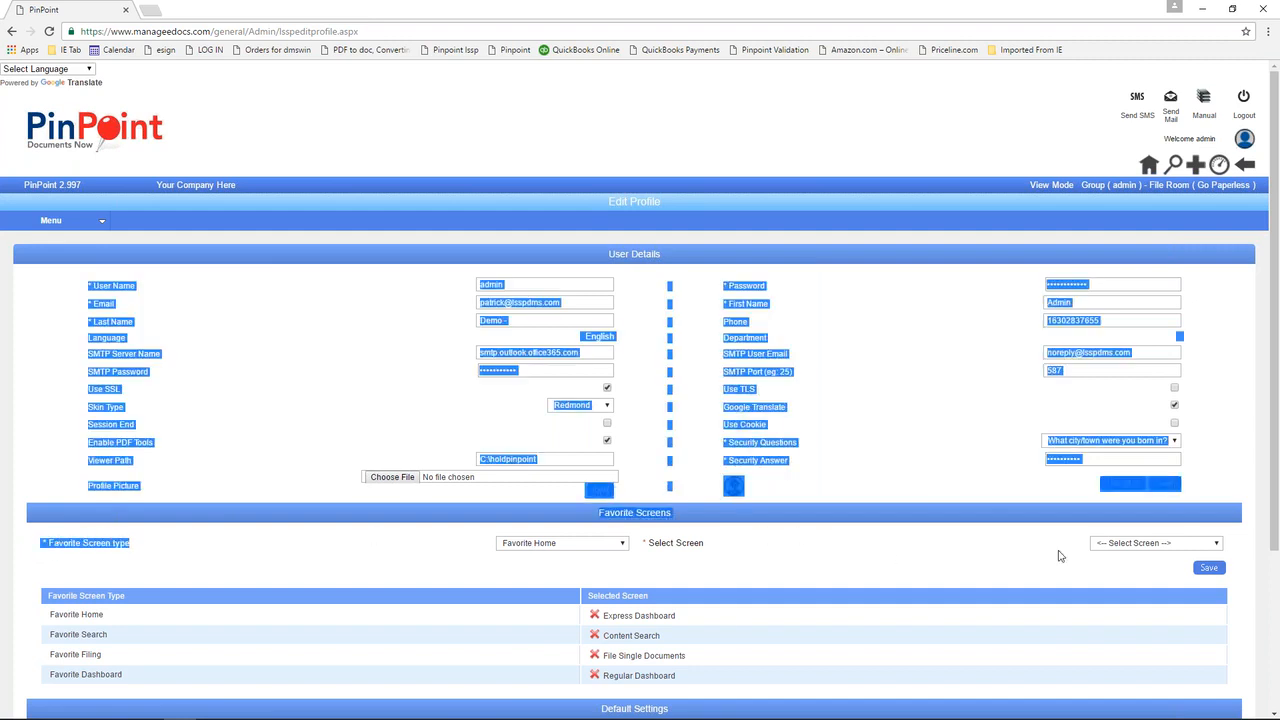
left_click(614, 548)
left_click(735, 552)
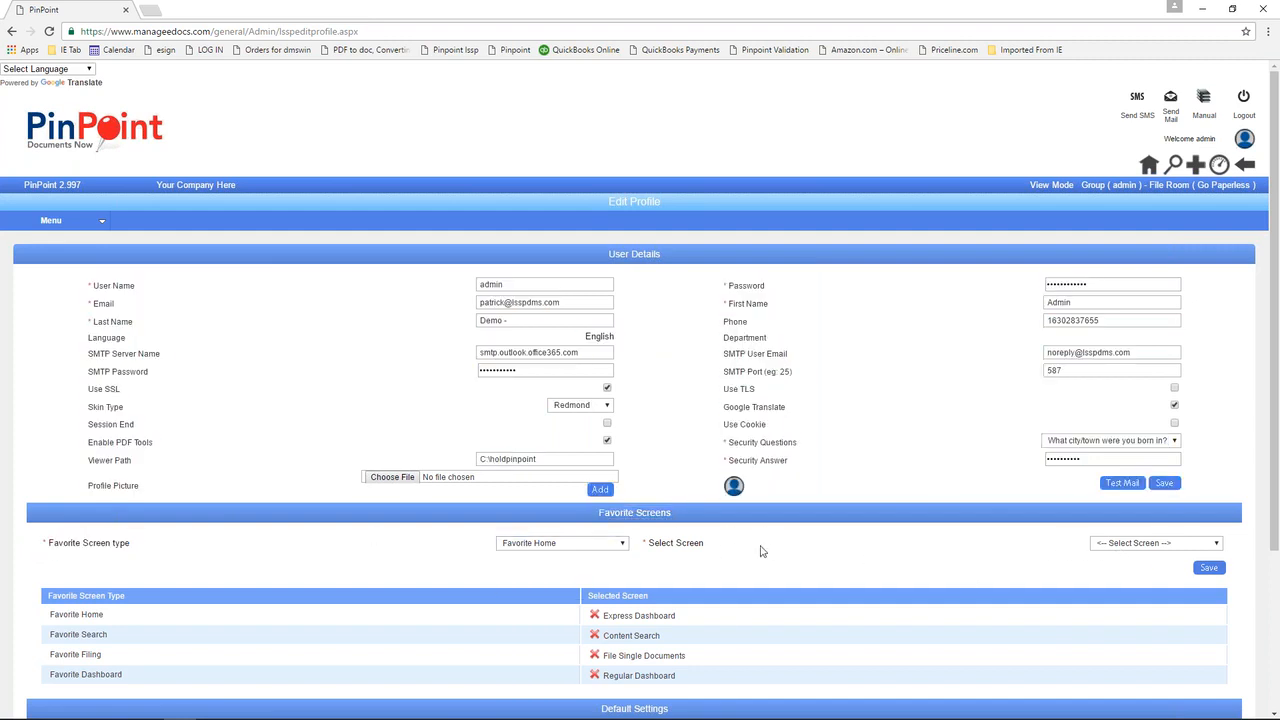
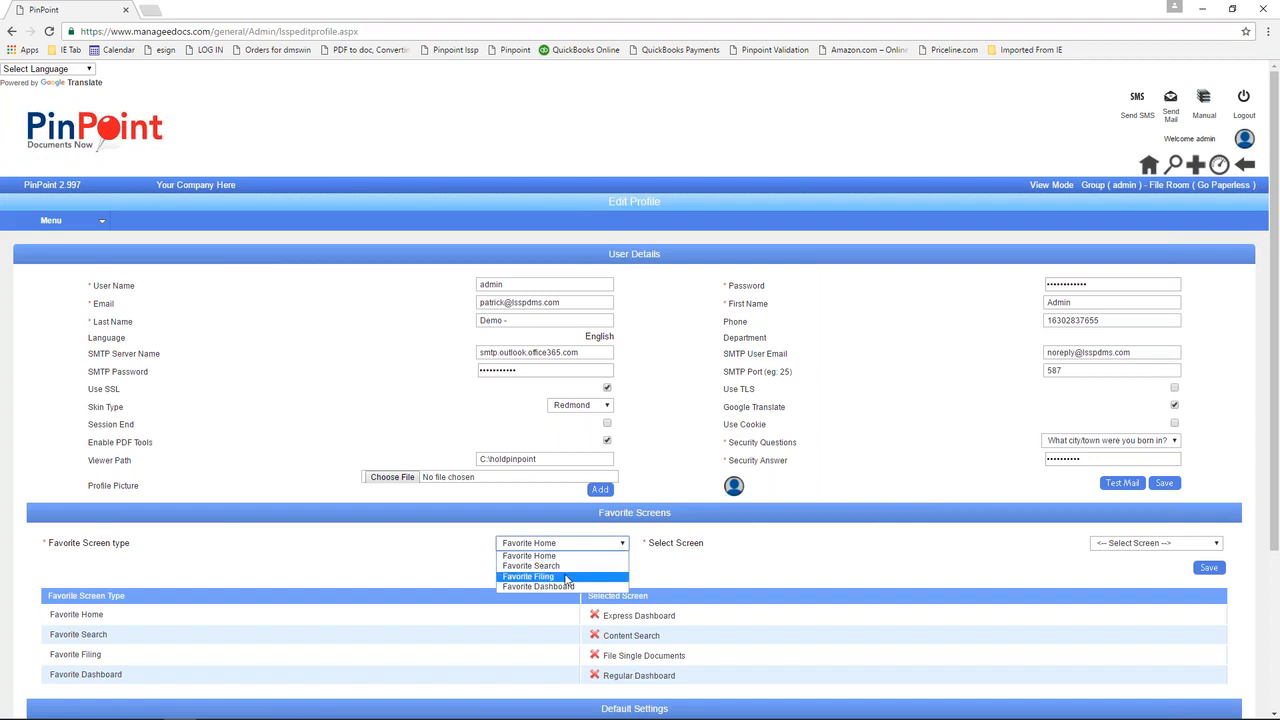
left_click(553, 558)
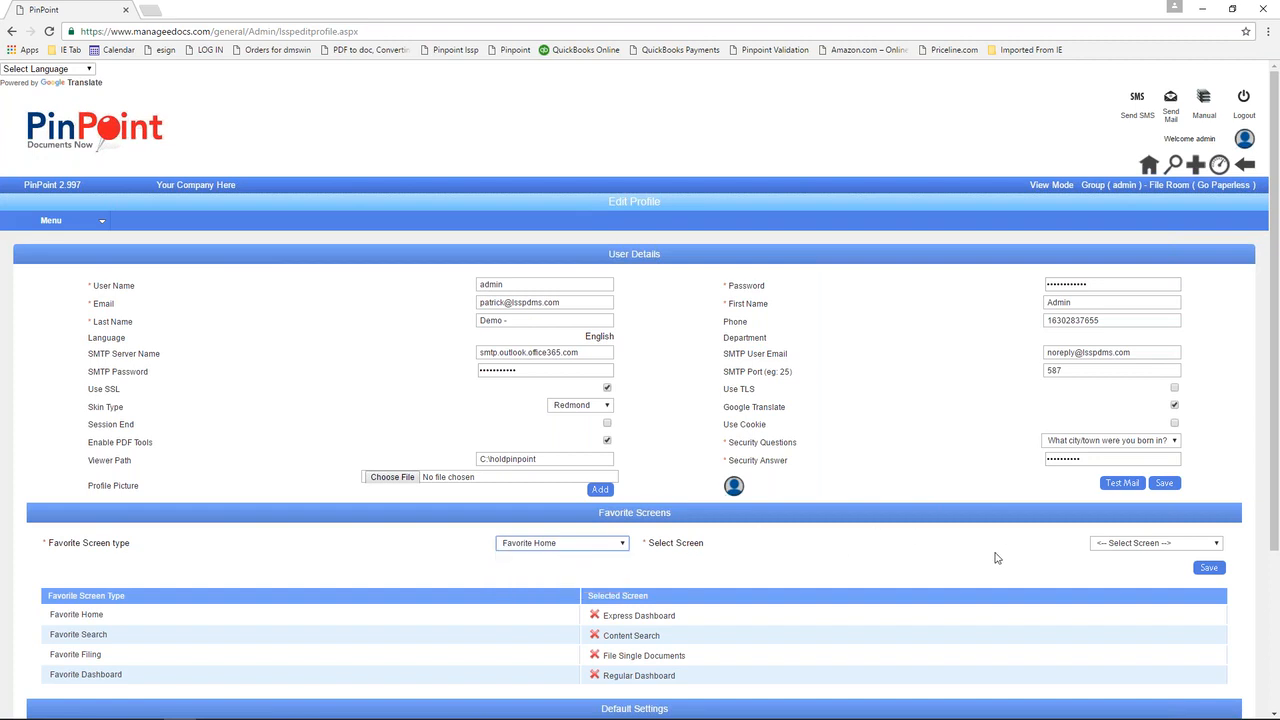
left_click(1216, 543)
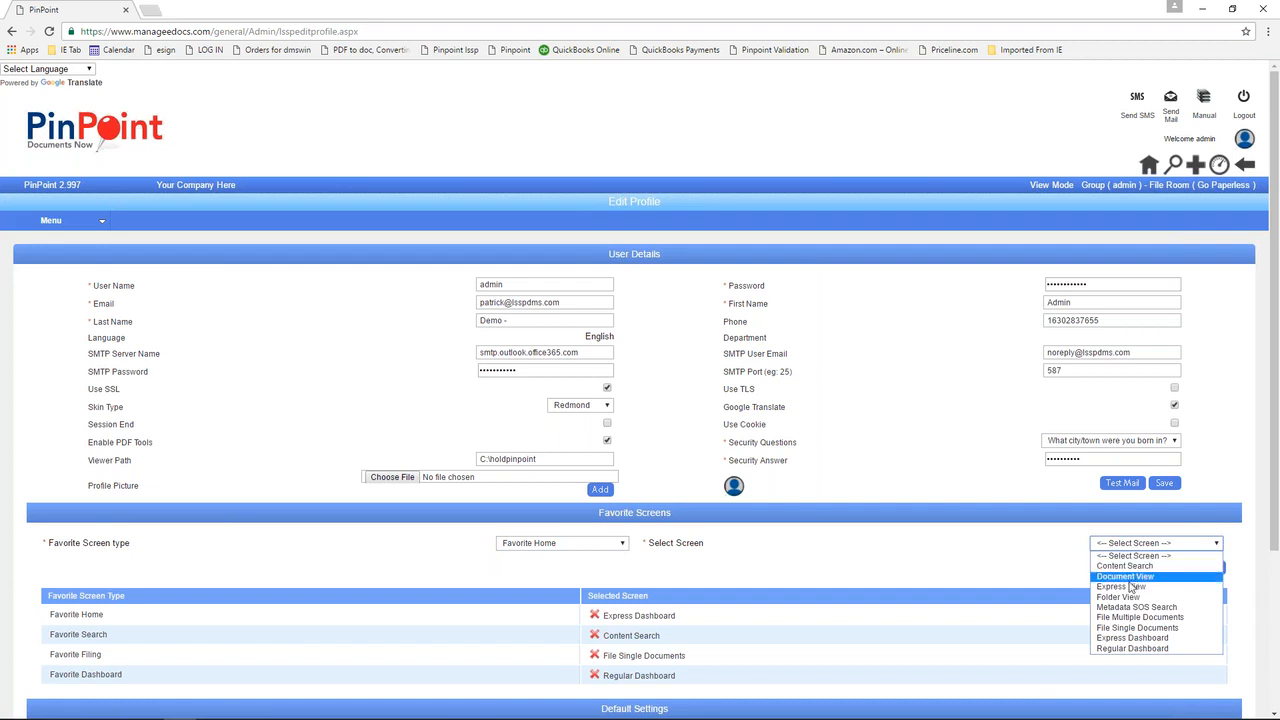
left_click(1112, 588)
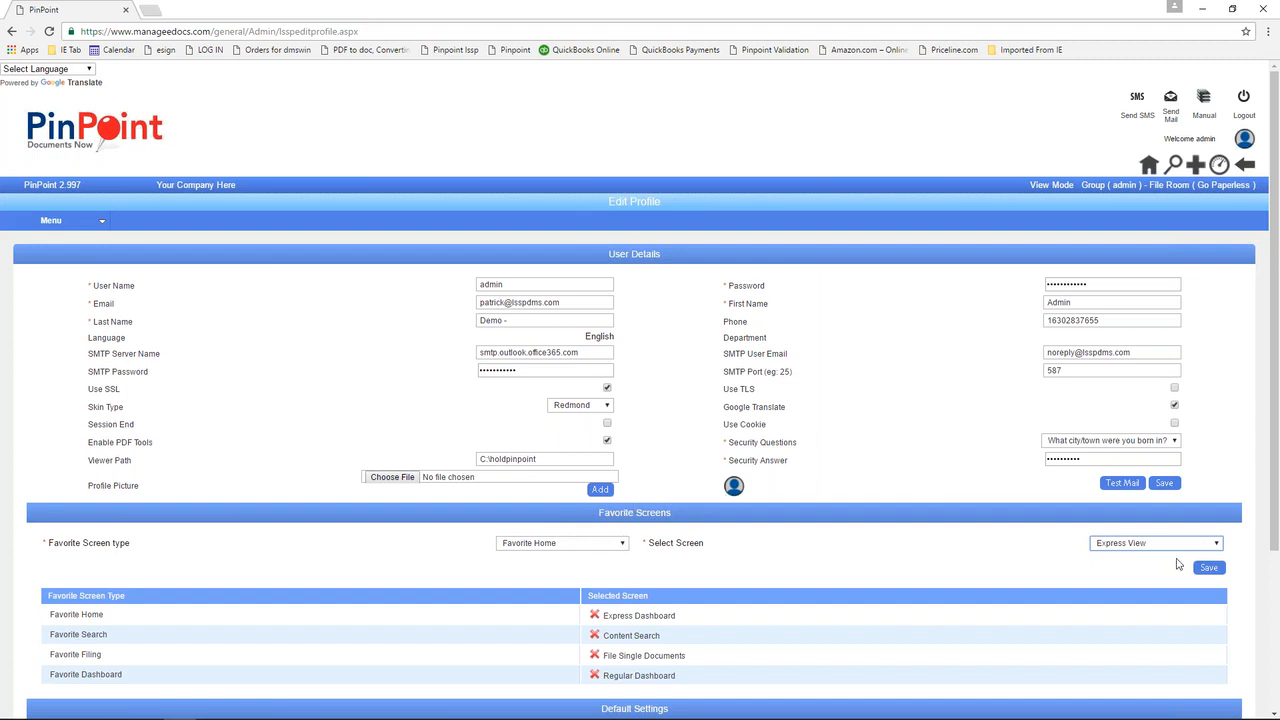
left_click(1210, 568)
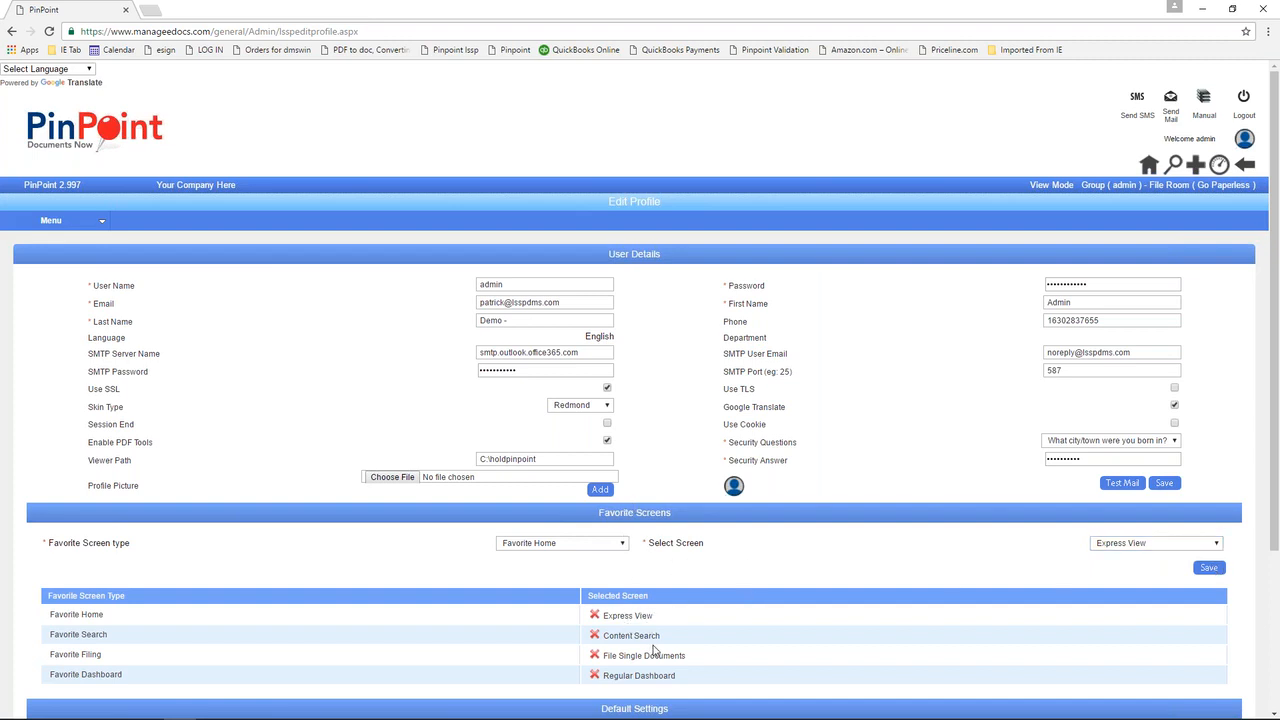
Choose Favorite Search as the favorite screen type and look at its available screens without choosing one.
left_click(604, 550)
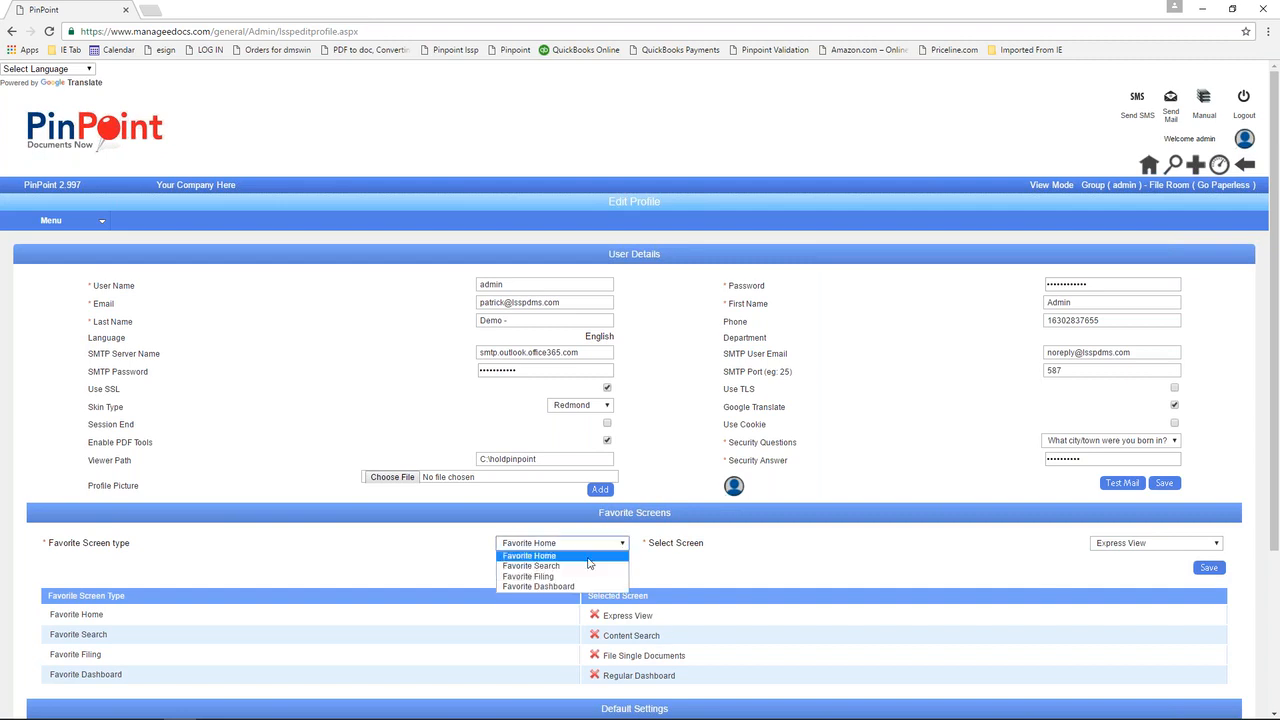
left_click(555, 566)
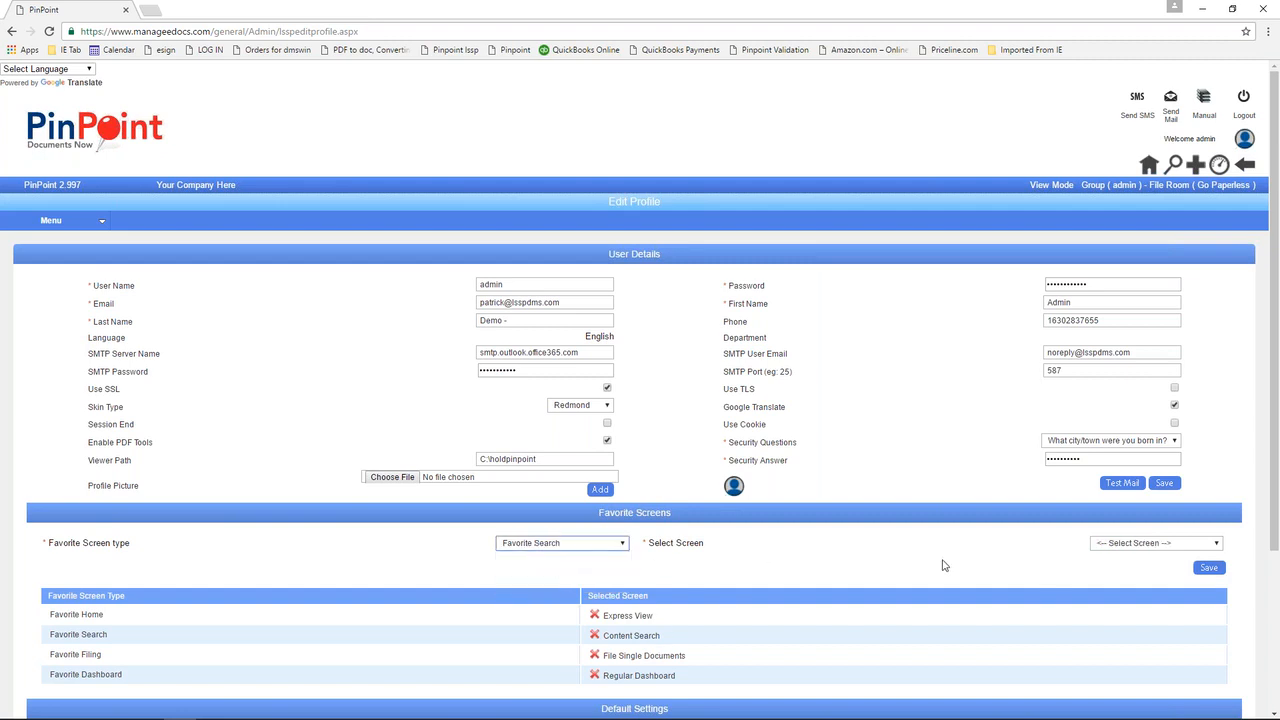
left_click(1213, 546)
left_click(952, 548)
Save Employees as the default cabinet type in the profile's default settings, with no subdivider selected.
scroll(750, 572, "down", 1)
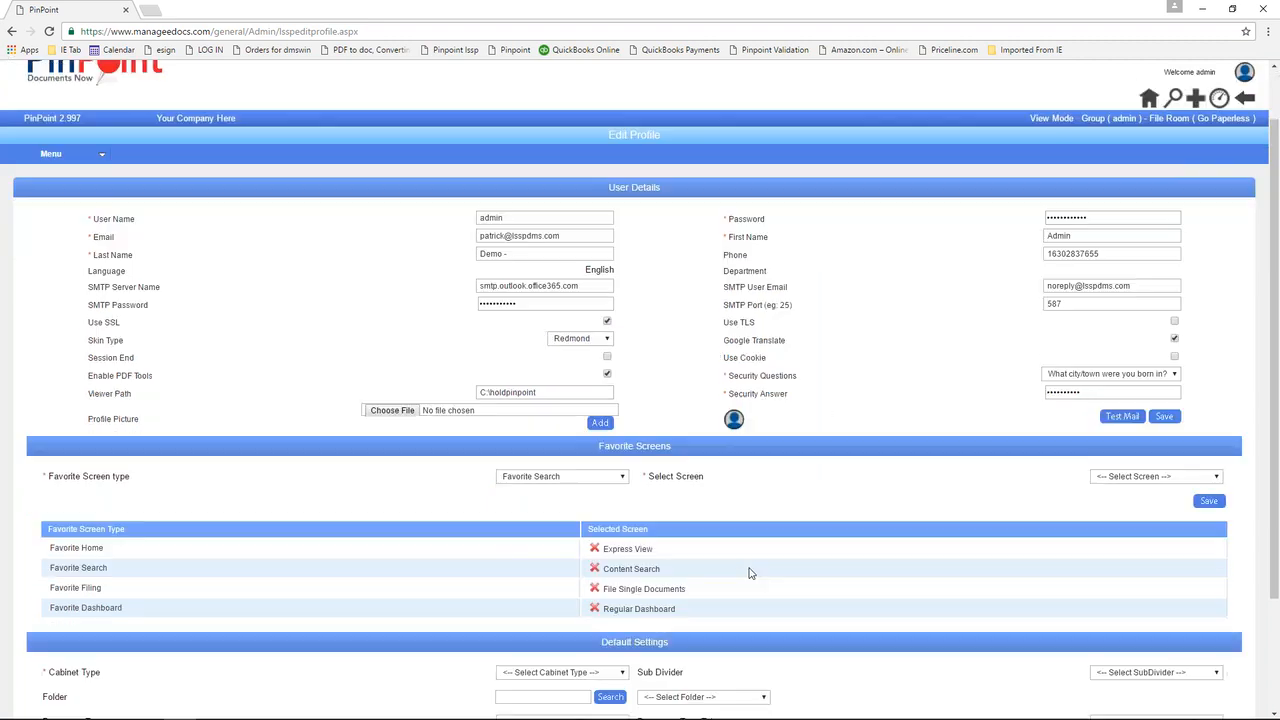
scroll(750, 572, "down", 2)
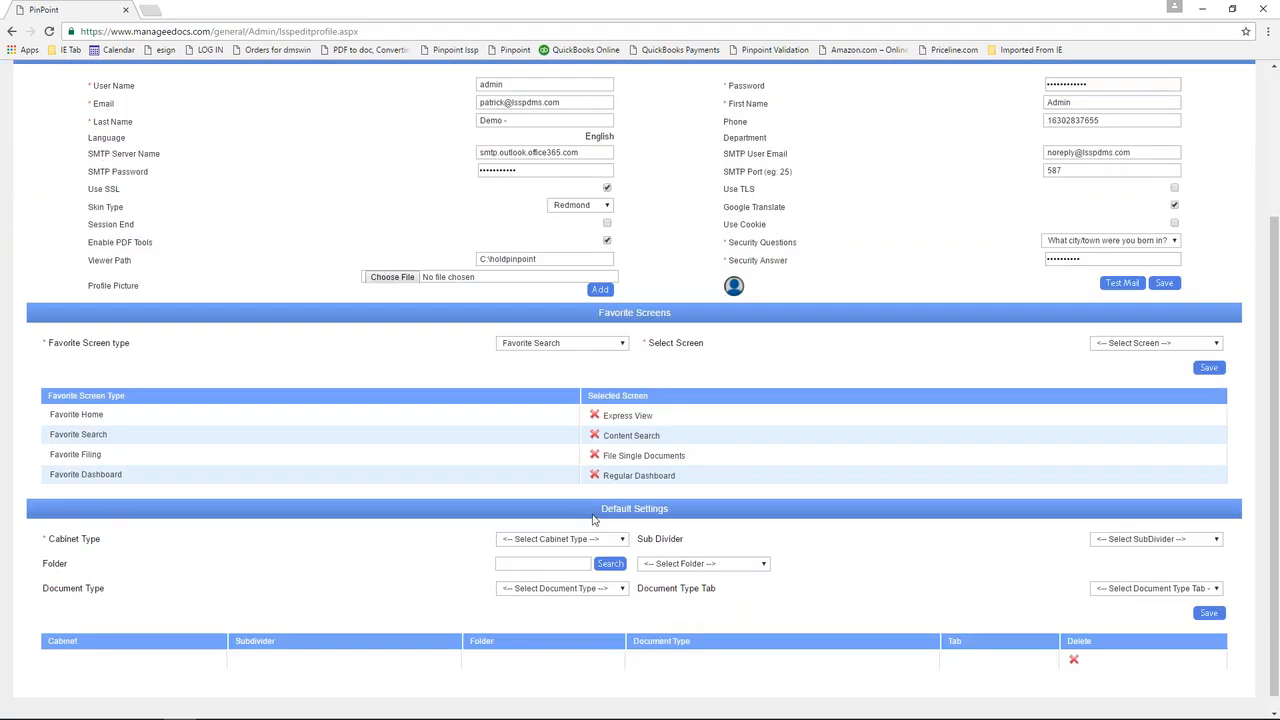
left_click_drag(599, 508, 670, 511)
left_click(622, 539)
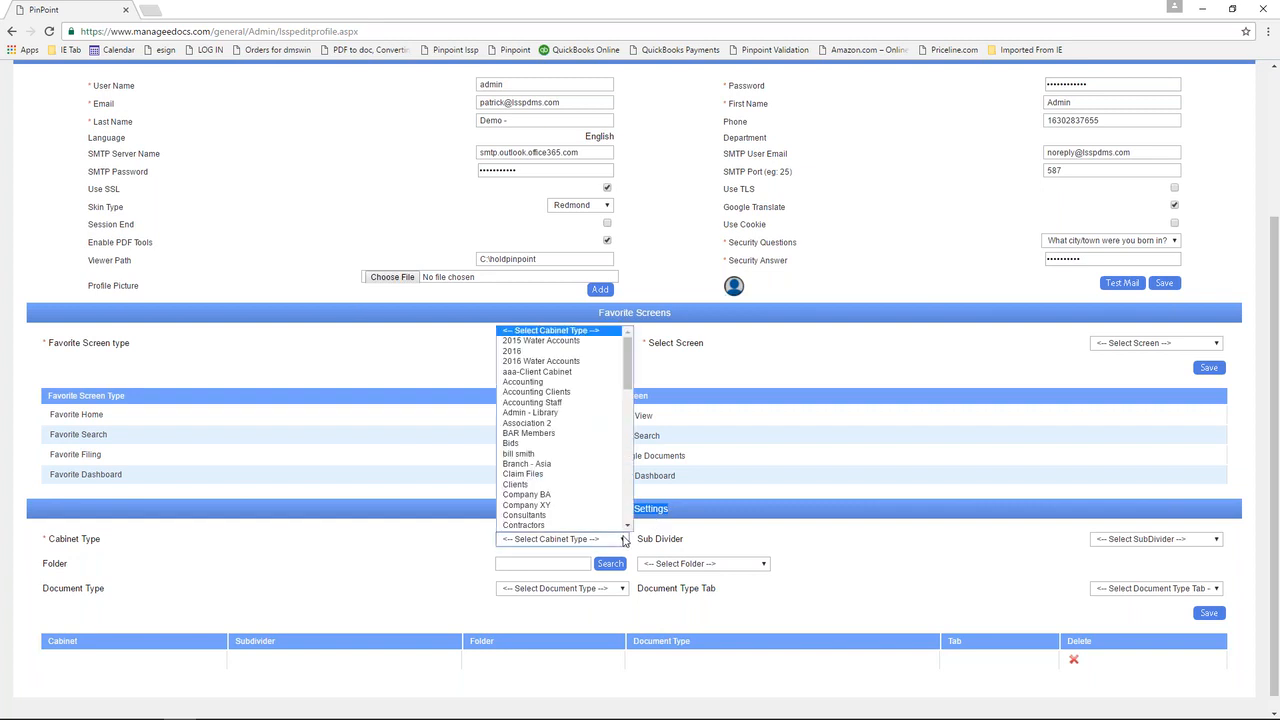
key("e")
scroll(523, 457, "down", 2)
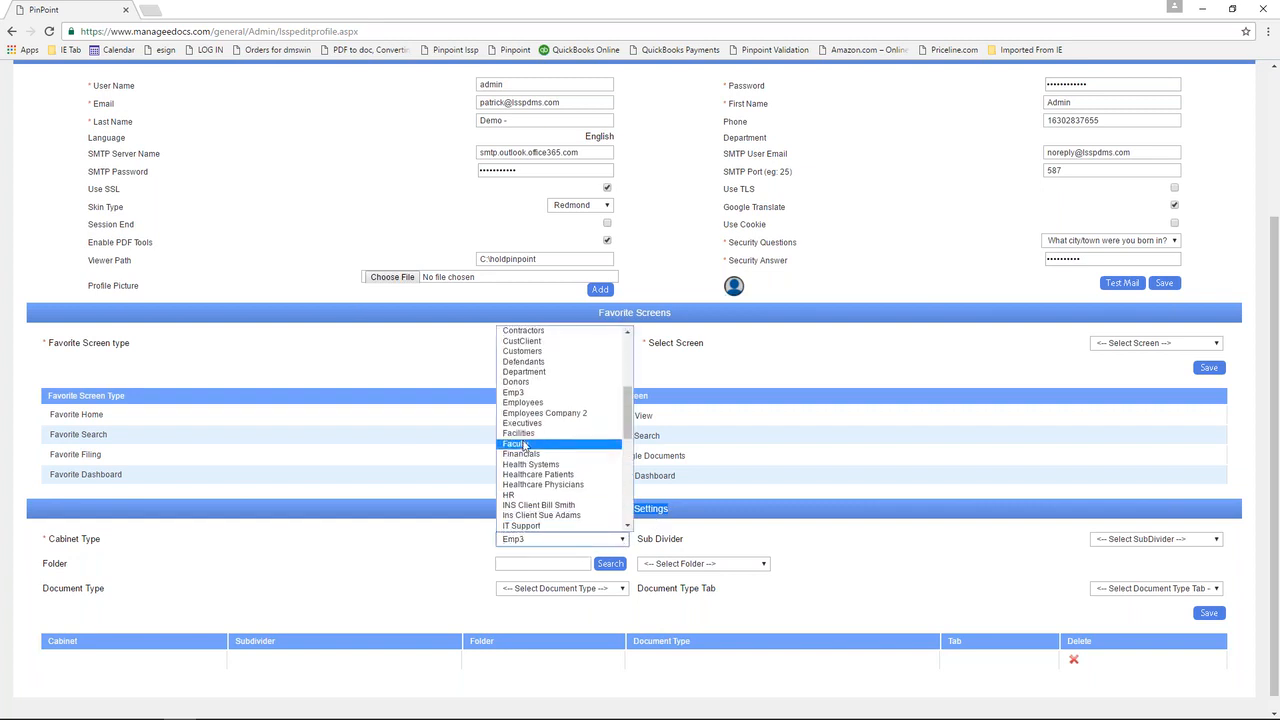
left_click(517, 403)
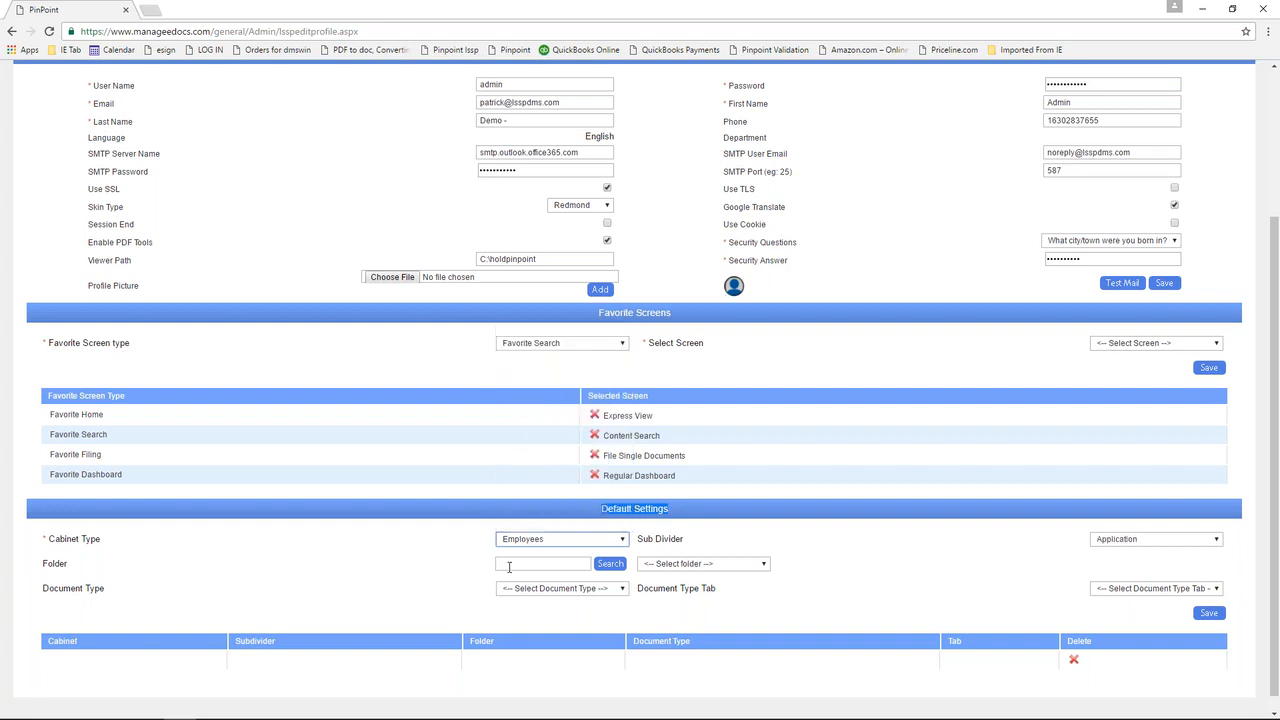
left_click(1217, 541)
left_click(1146, 554)
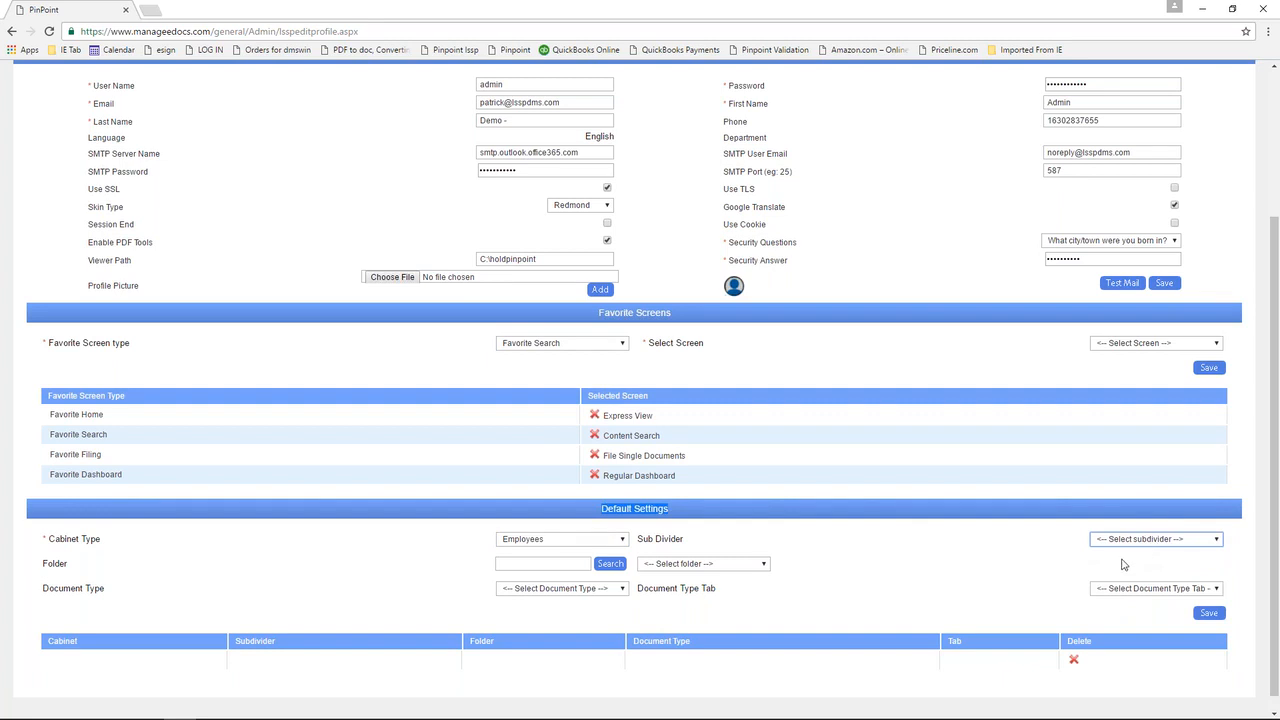
left_click(1206, 614)
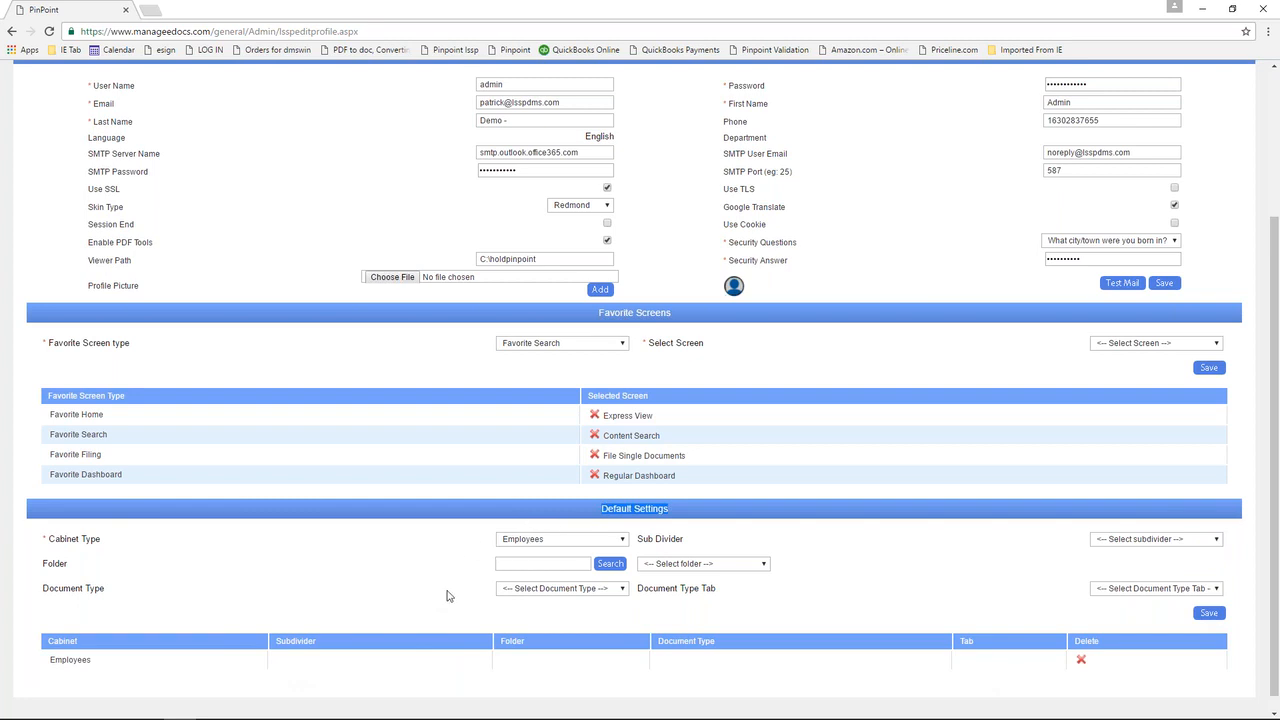
left_click(588, 512)
Log out and sign back in as admin with the Admin group and the Go Paperless file room.
scroll(891, 523, "up", 3)
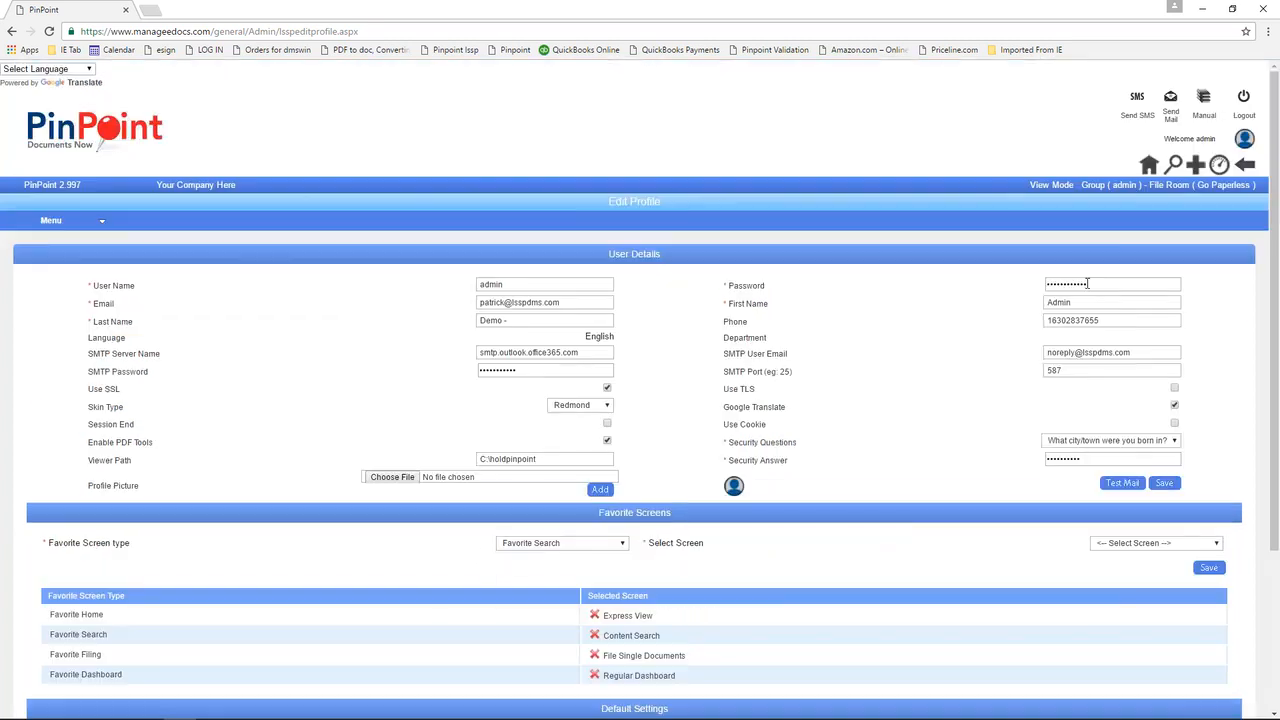
left_click(1240, 120)
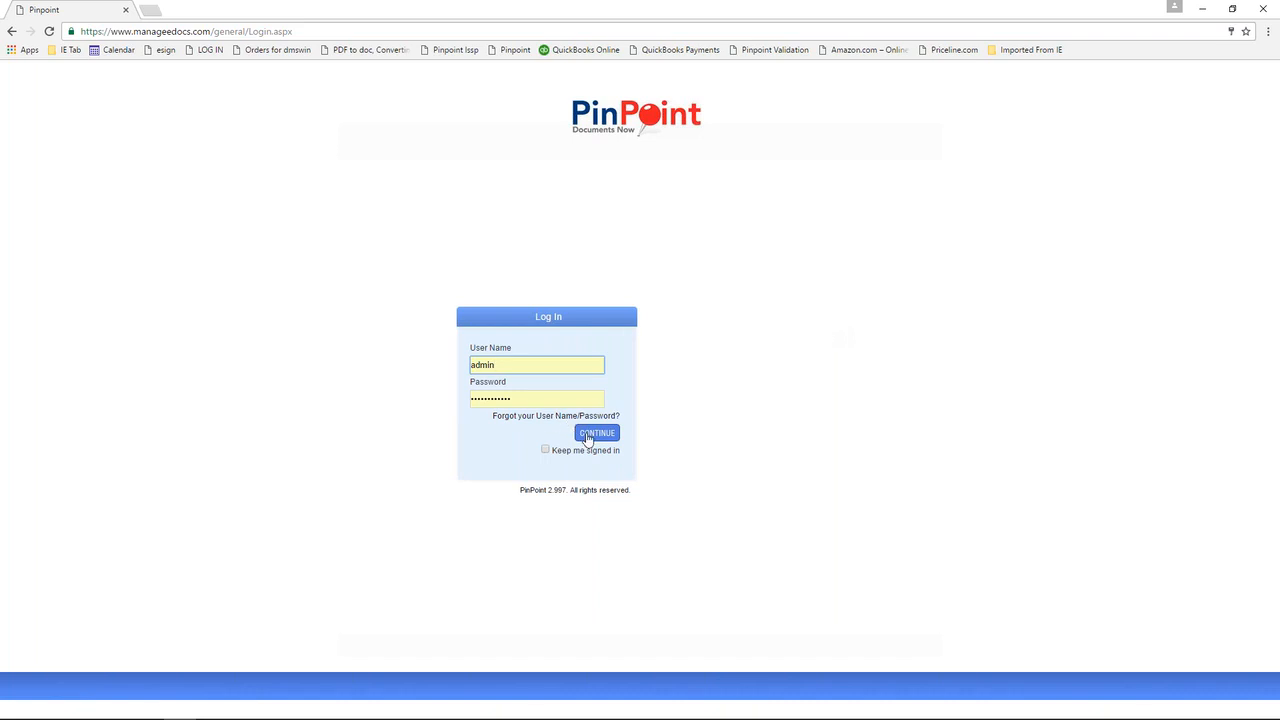
left_click(588, 438)
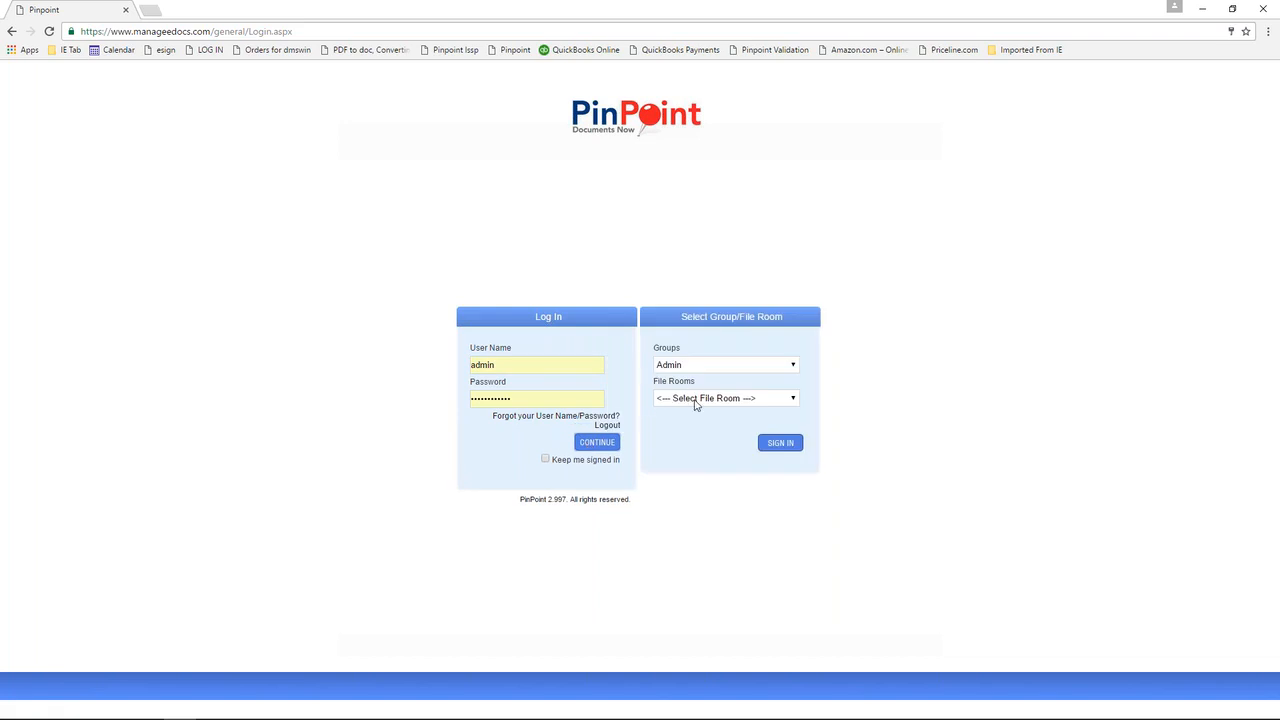
left_click(696, 404)
left_click(690, 536)
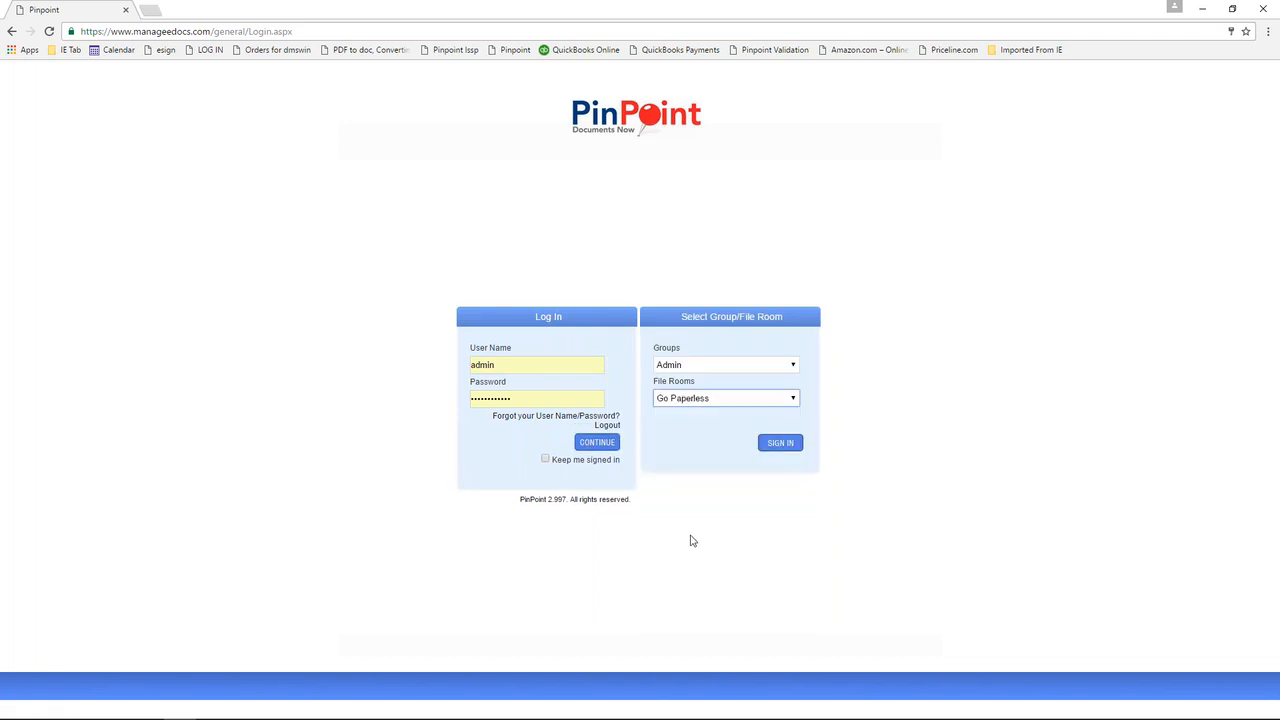
left_click(778, 443)
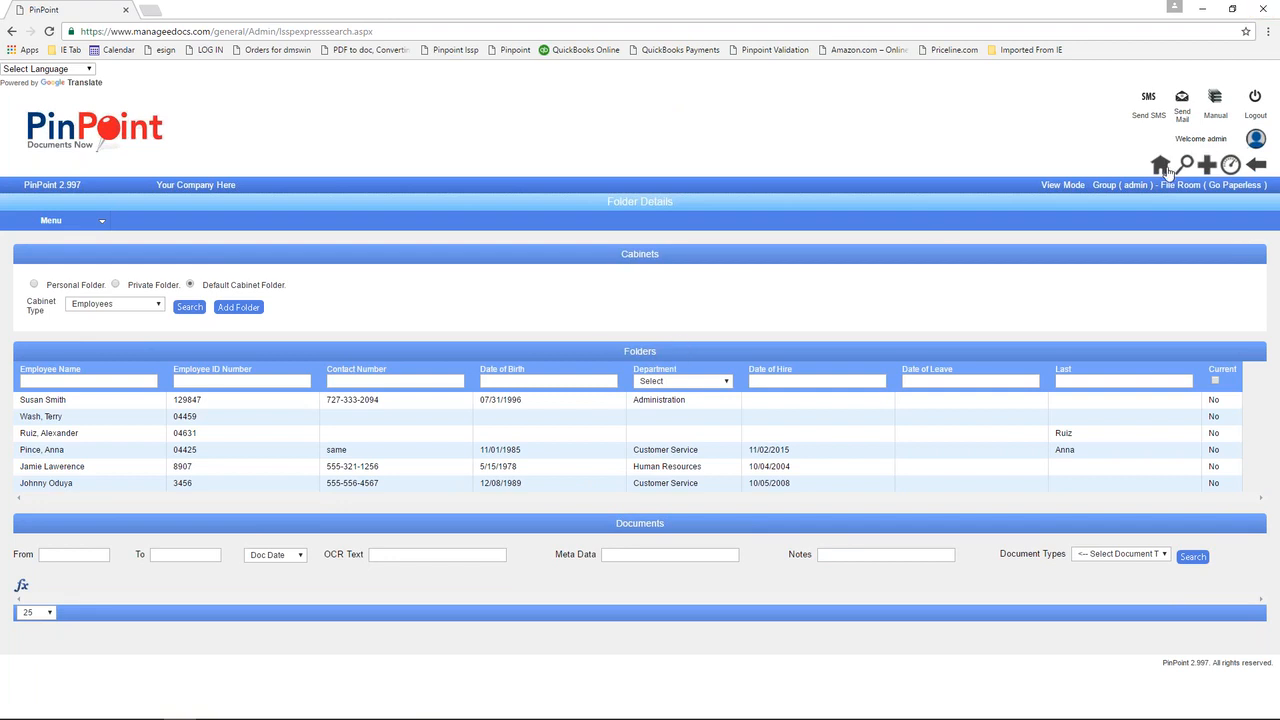
Check the dashboard, the home screen and the Browse Folders screen for the default Employees cabinet.
left_click(1229, 172)
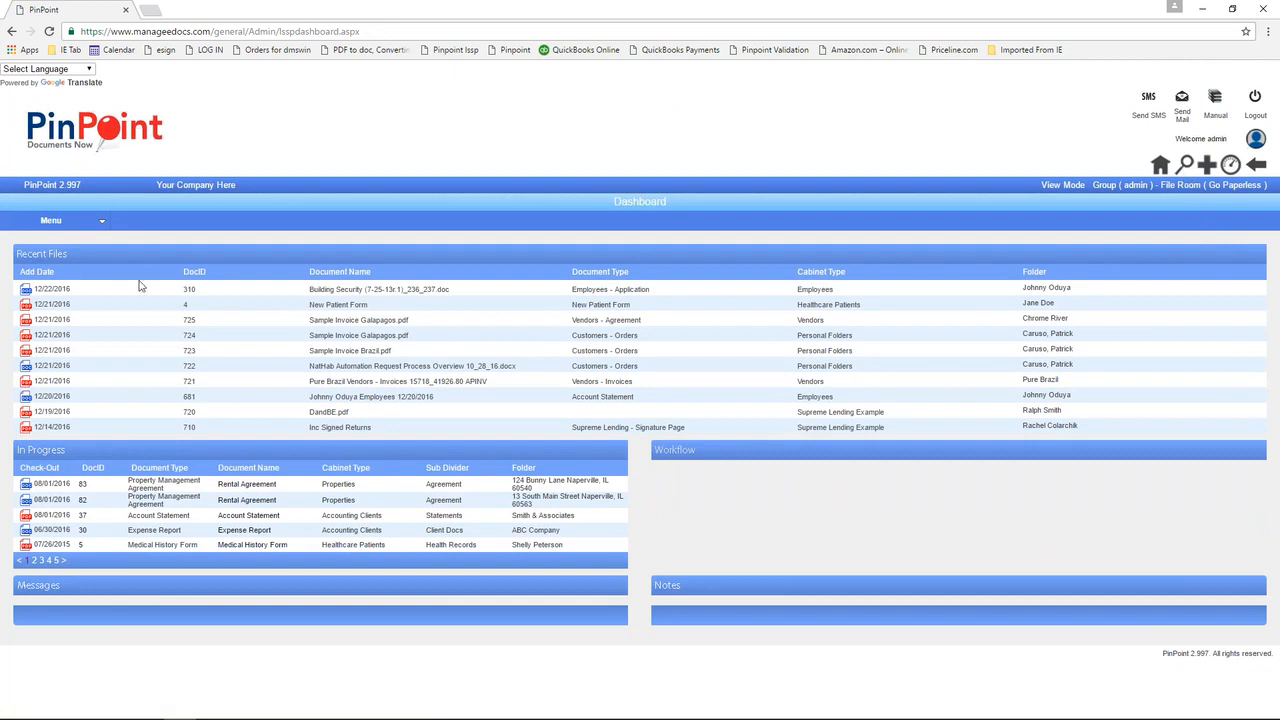
left_click(1160, 166)
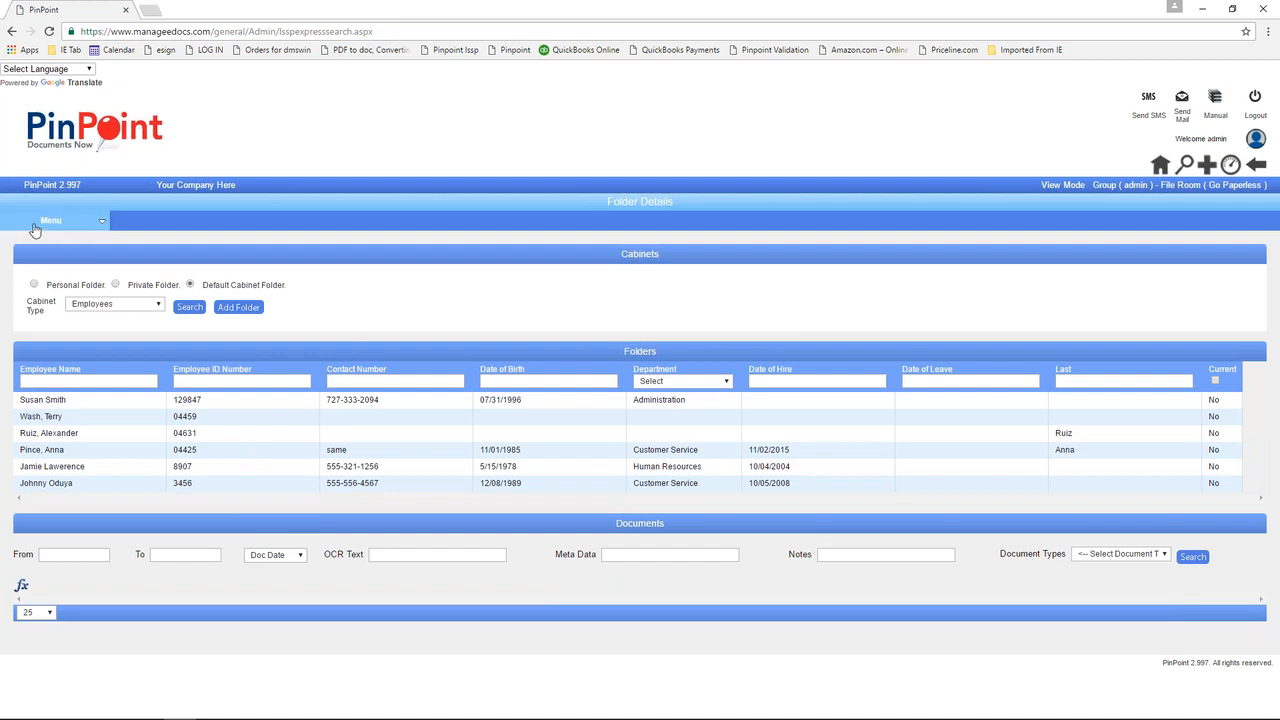
mouse_move(36, 226)
mouse_move(30, 258)
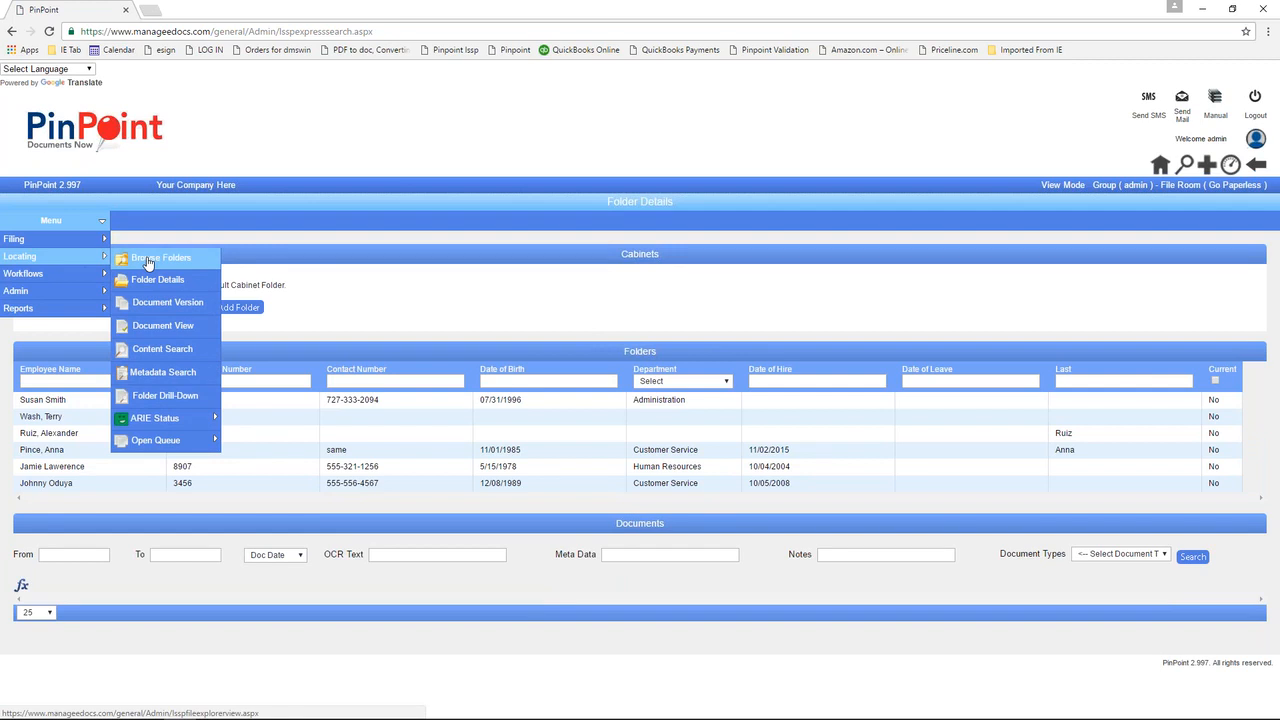
left_click(147, 262)
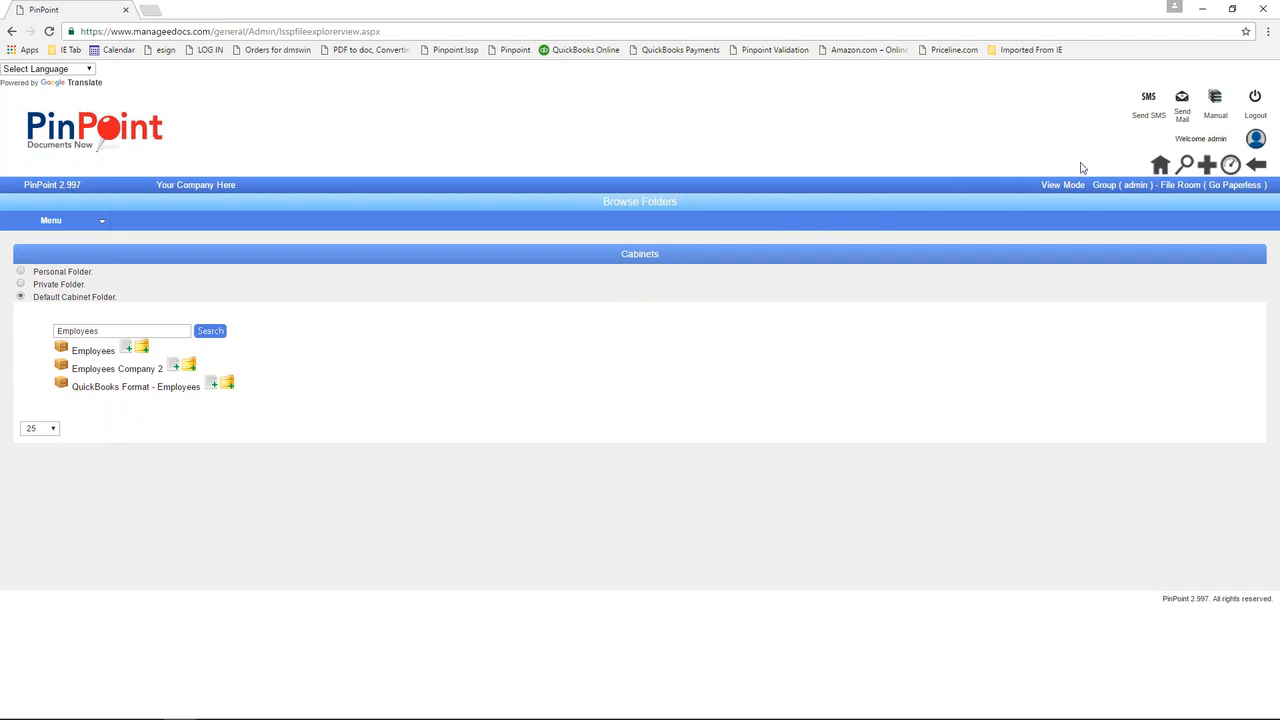
Reopen the user profile and look over the available security questions without changing the selection.
left_click(1183, 143)
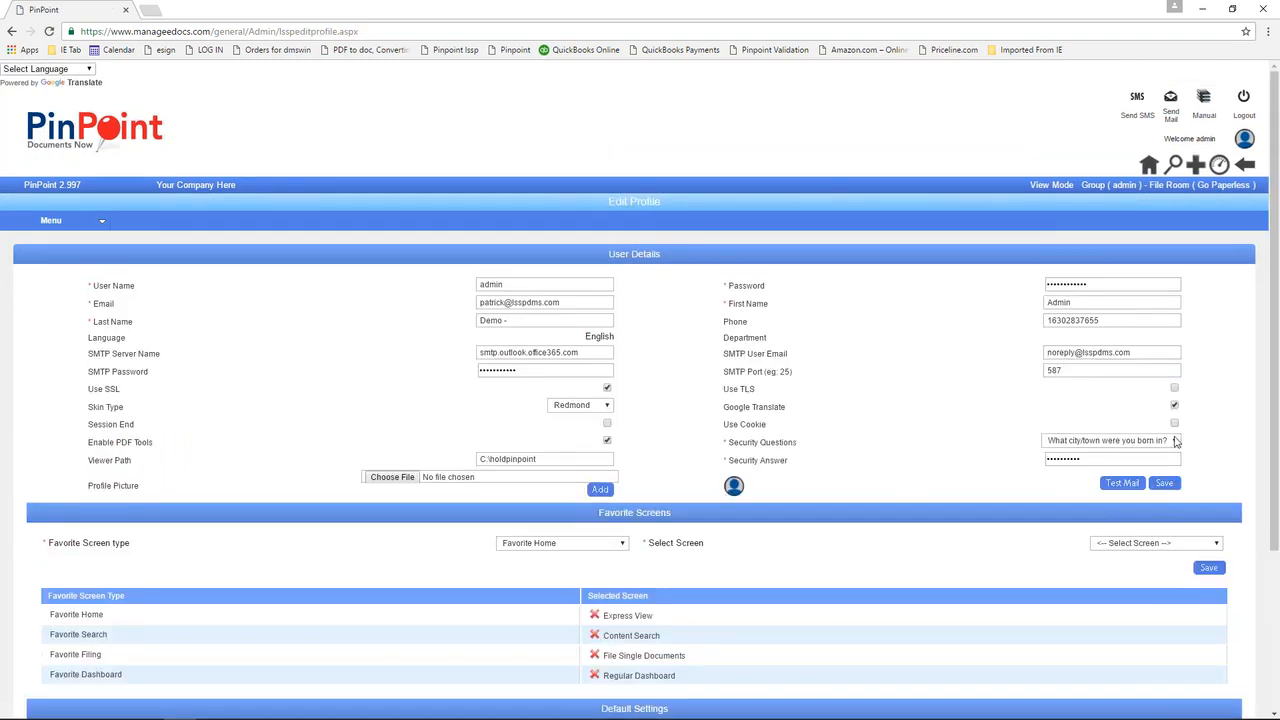
left_click(1176, 441)
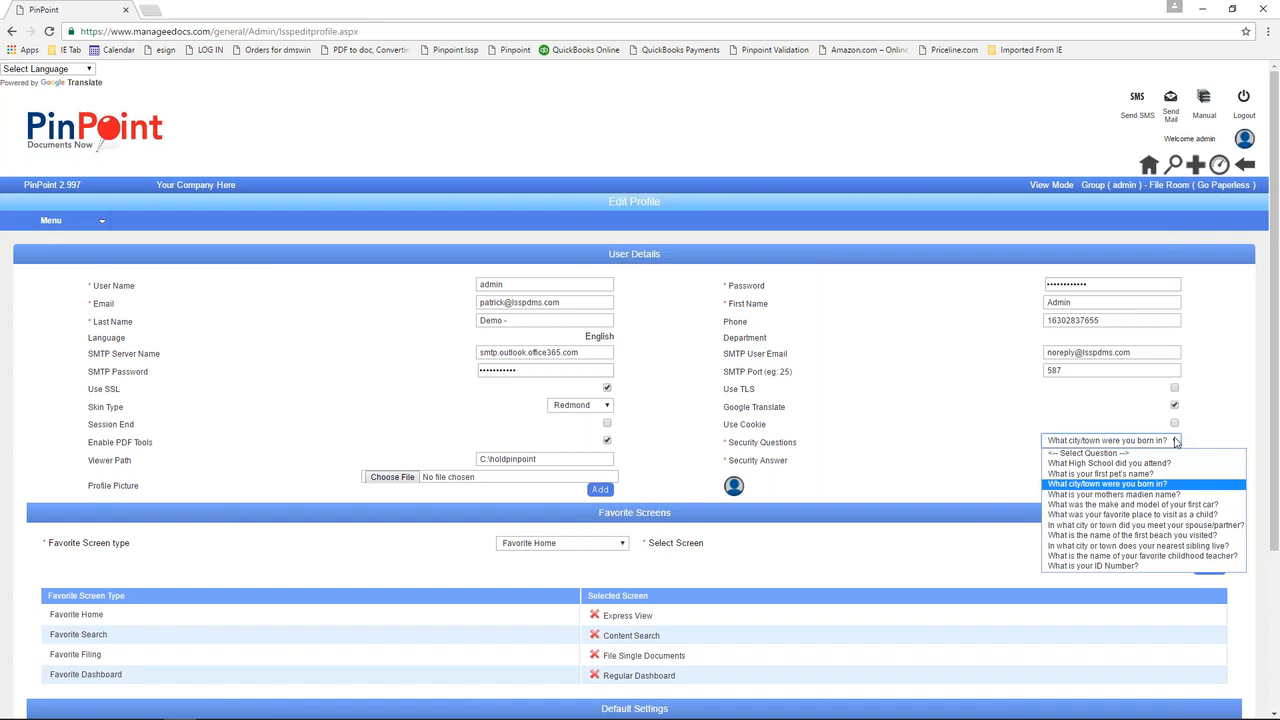
left_click(1200, 437)
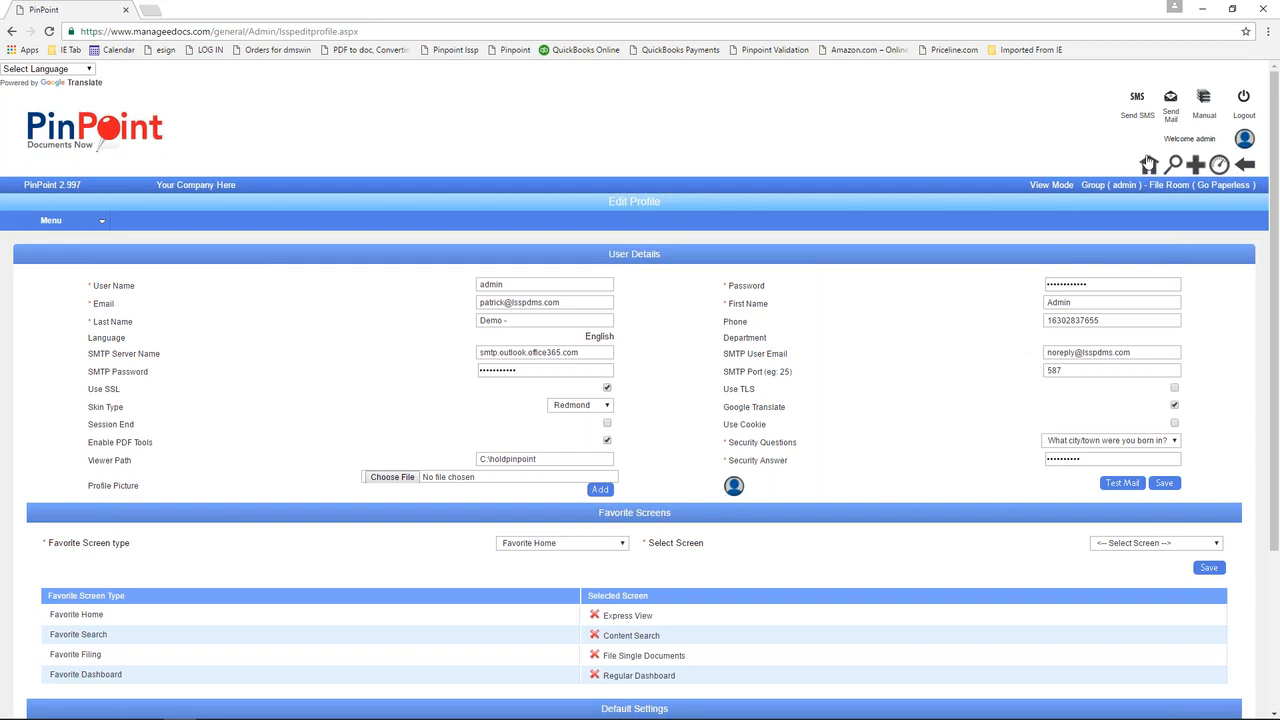
Return to the home screen, look over the Filing and Locating options, and open Content Search.
left_click(1150, 164)
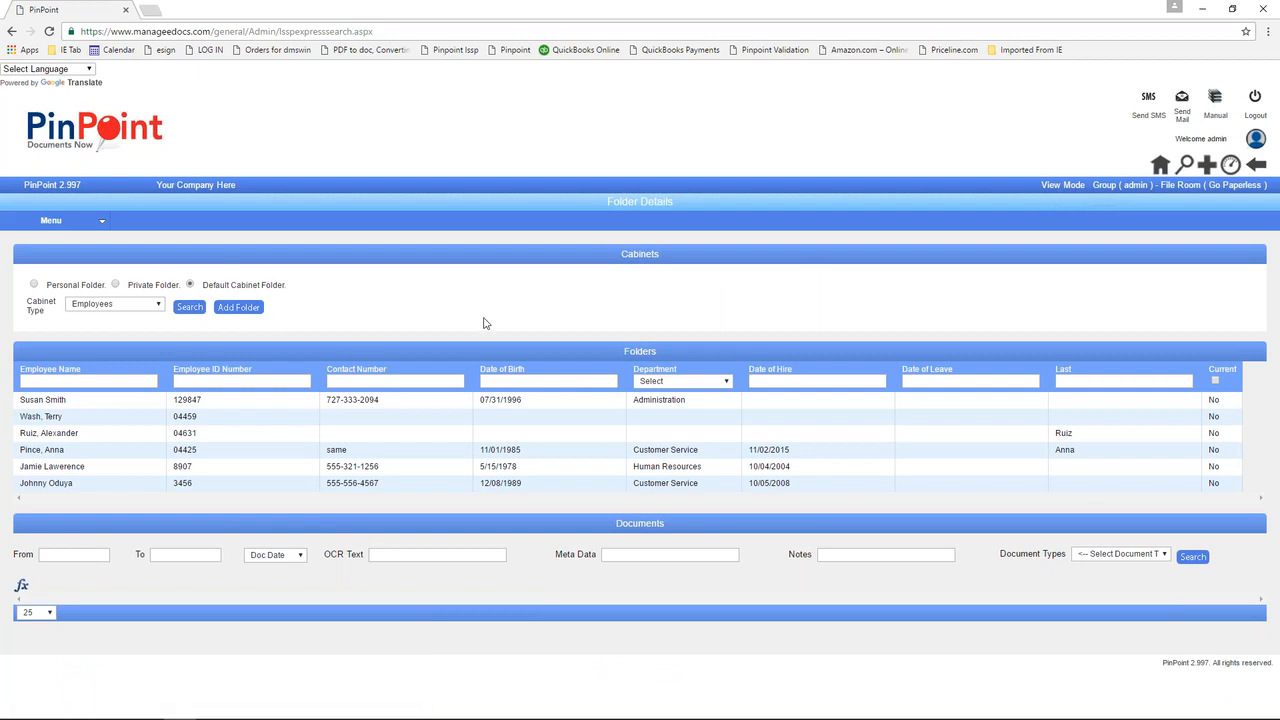
left_click(57, 222)
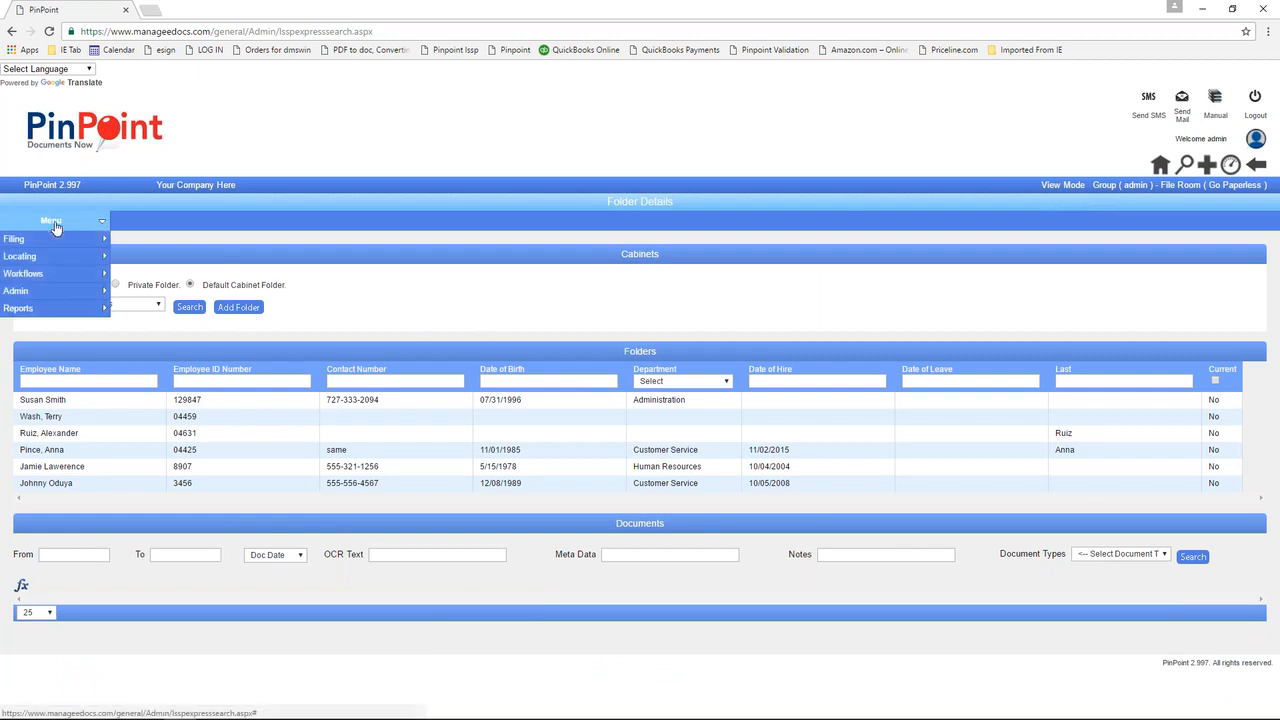
mouse_move(55, 242)
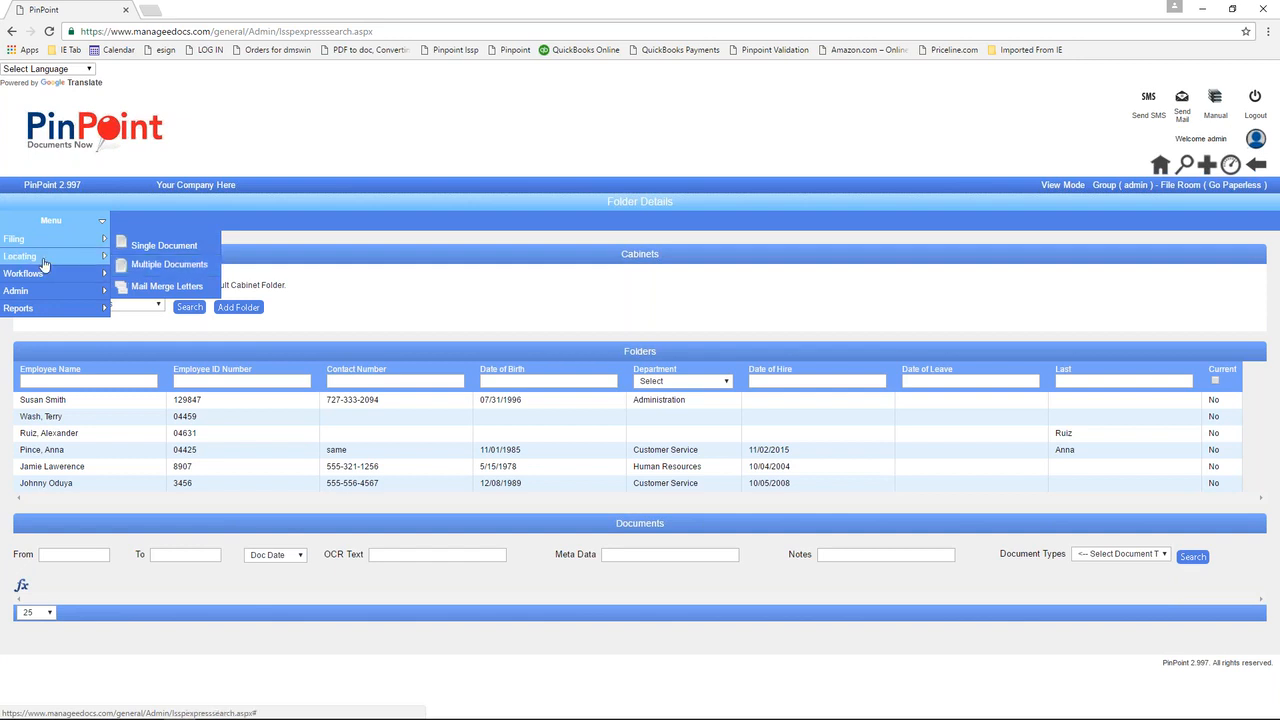
mouse_move(46, 263)
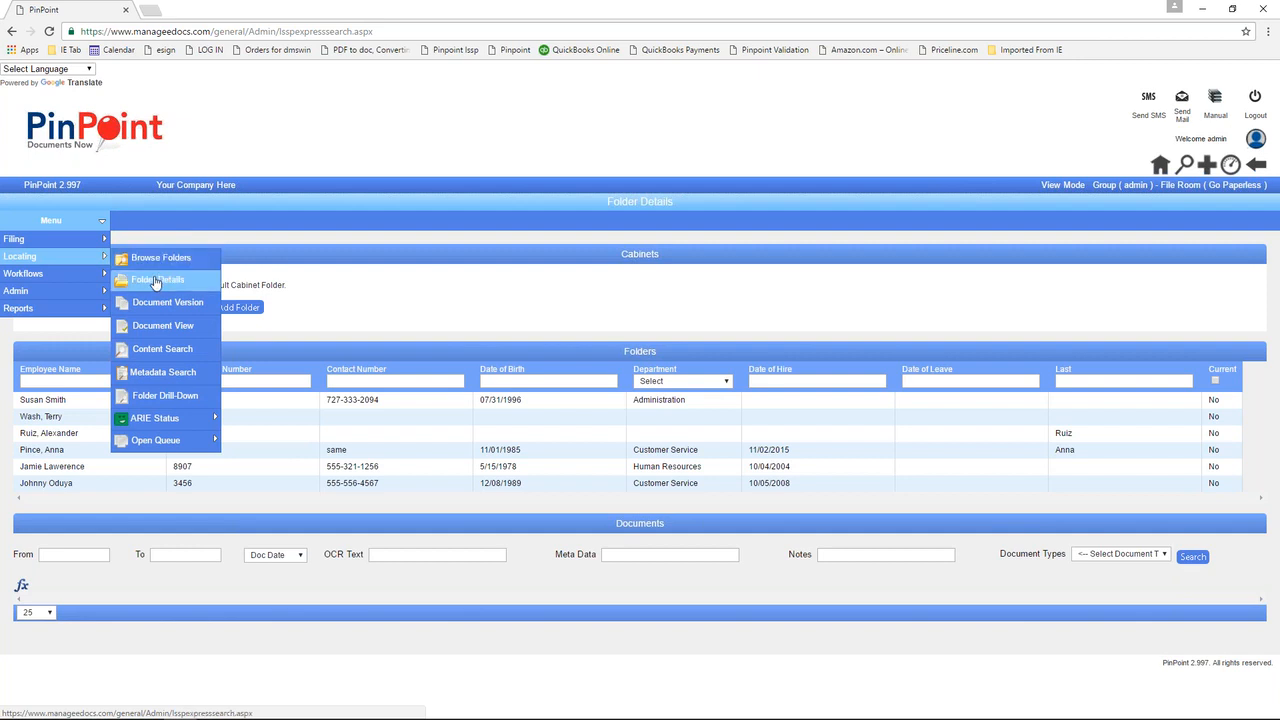
left_click(140, 350)
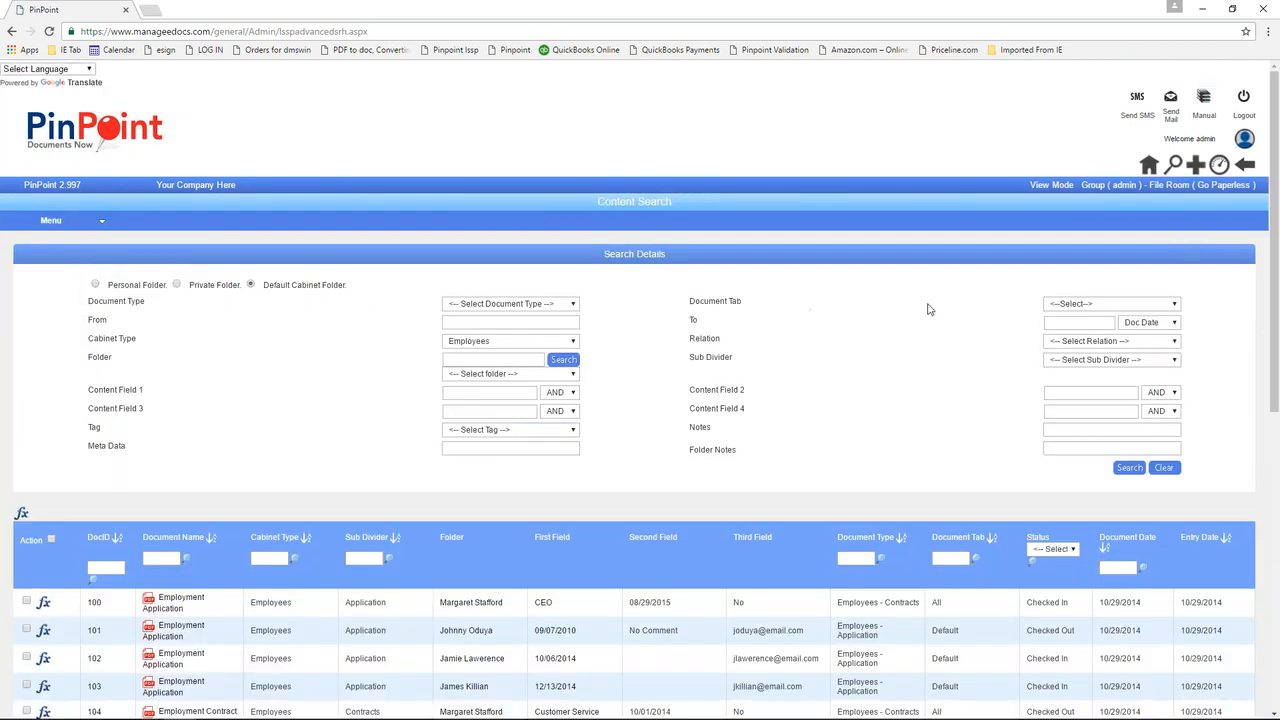